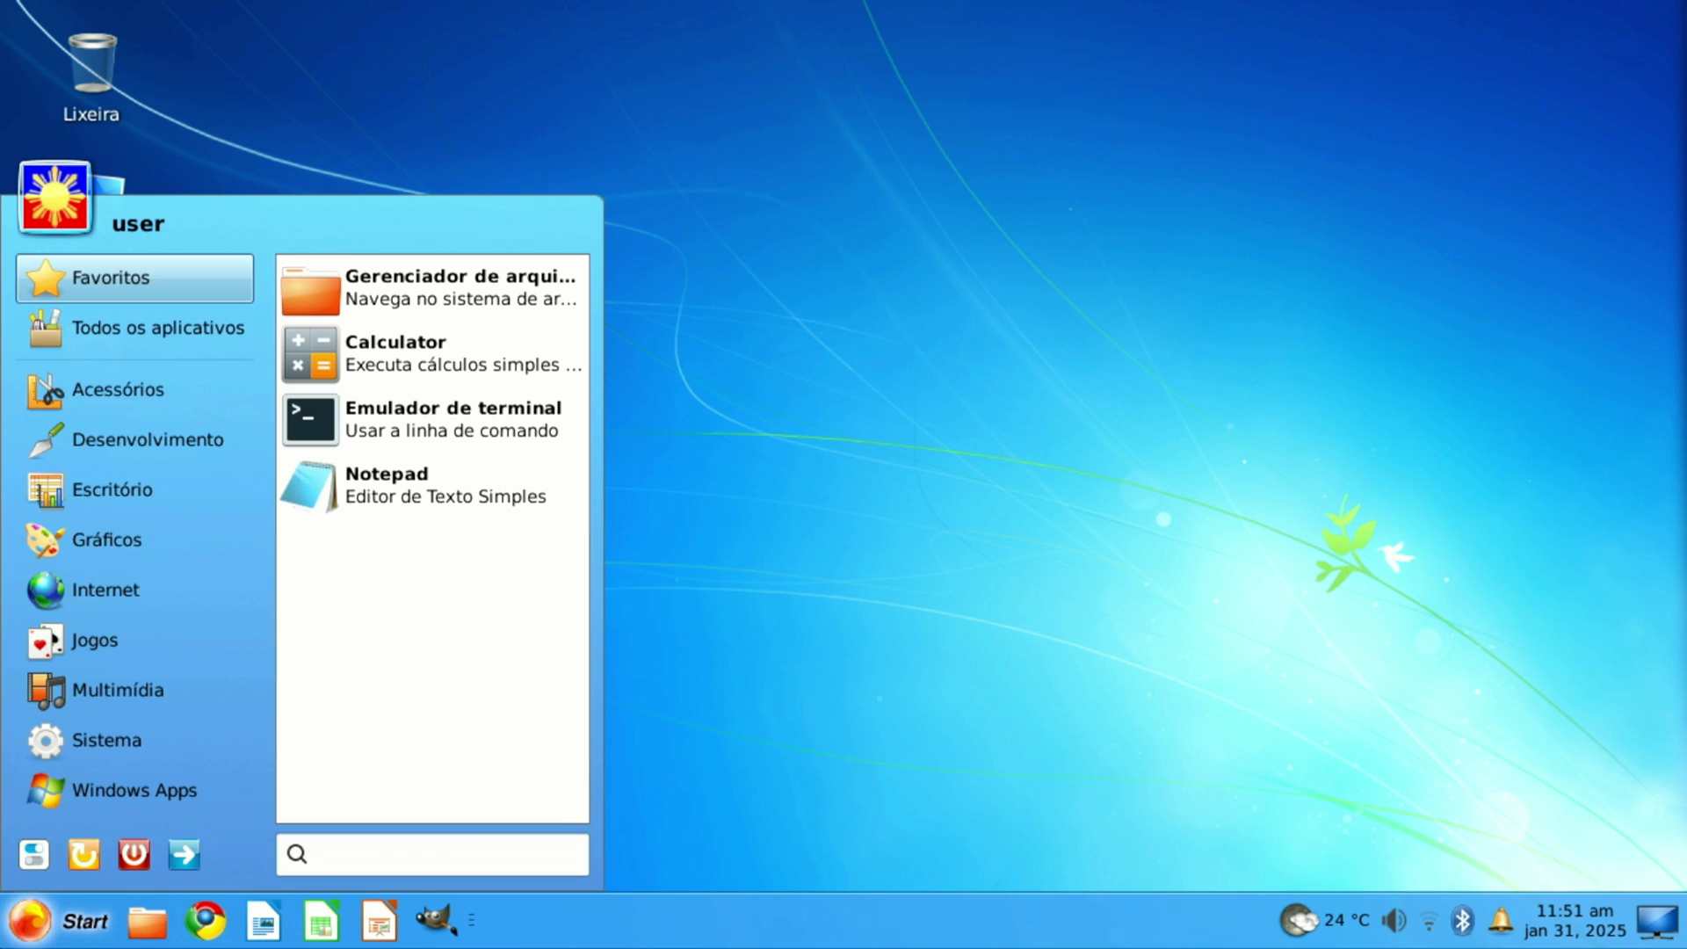
Open the system settings manager, look through its categories, and close it.
{"action": "left_click", "coordinate": [35, 855]}
{"action": "scroll", "coordinate": [1097, 543], "scroll_direction": "down", "scroll_amount": 1}
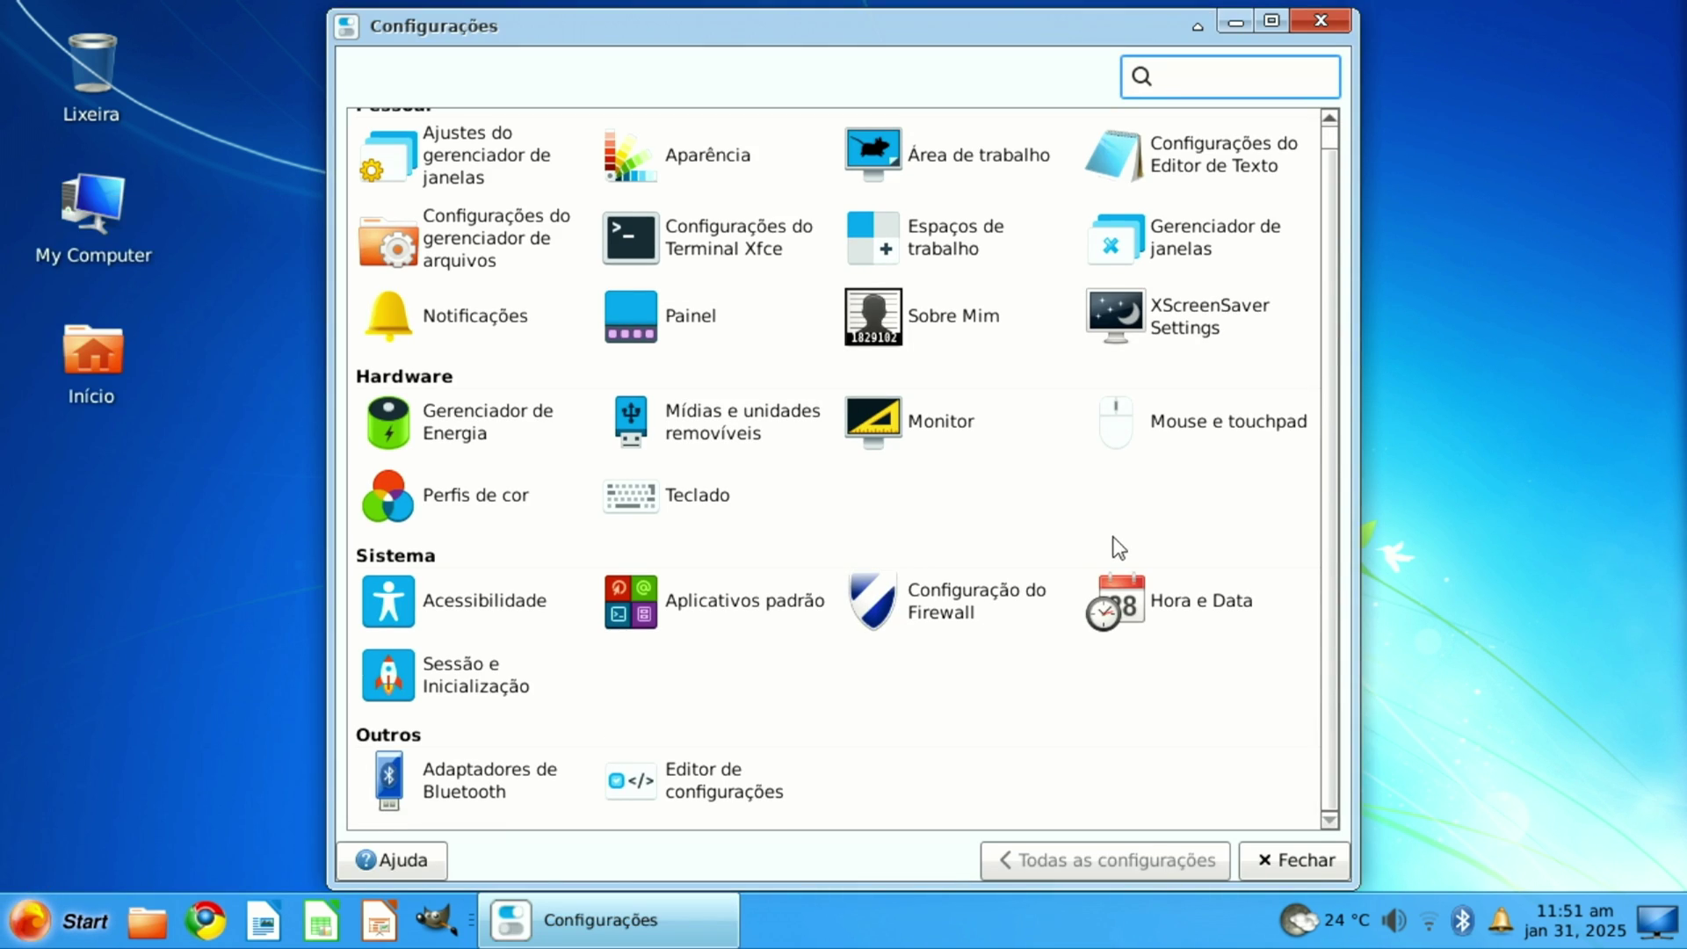
{"action": "scroll", "coordinate": [387, 650], "scroll_direction": "up", "scroll_amount": 1}
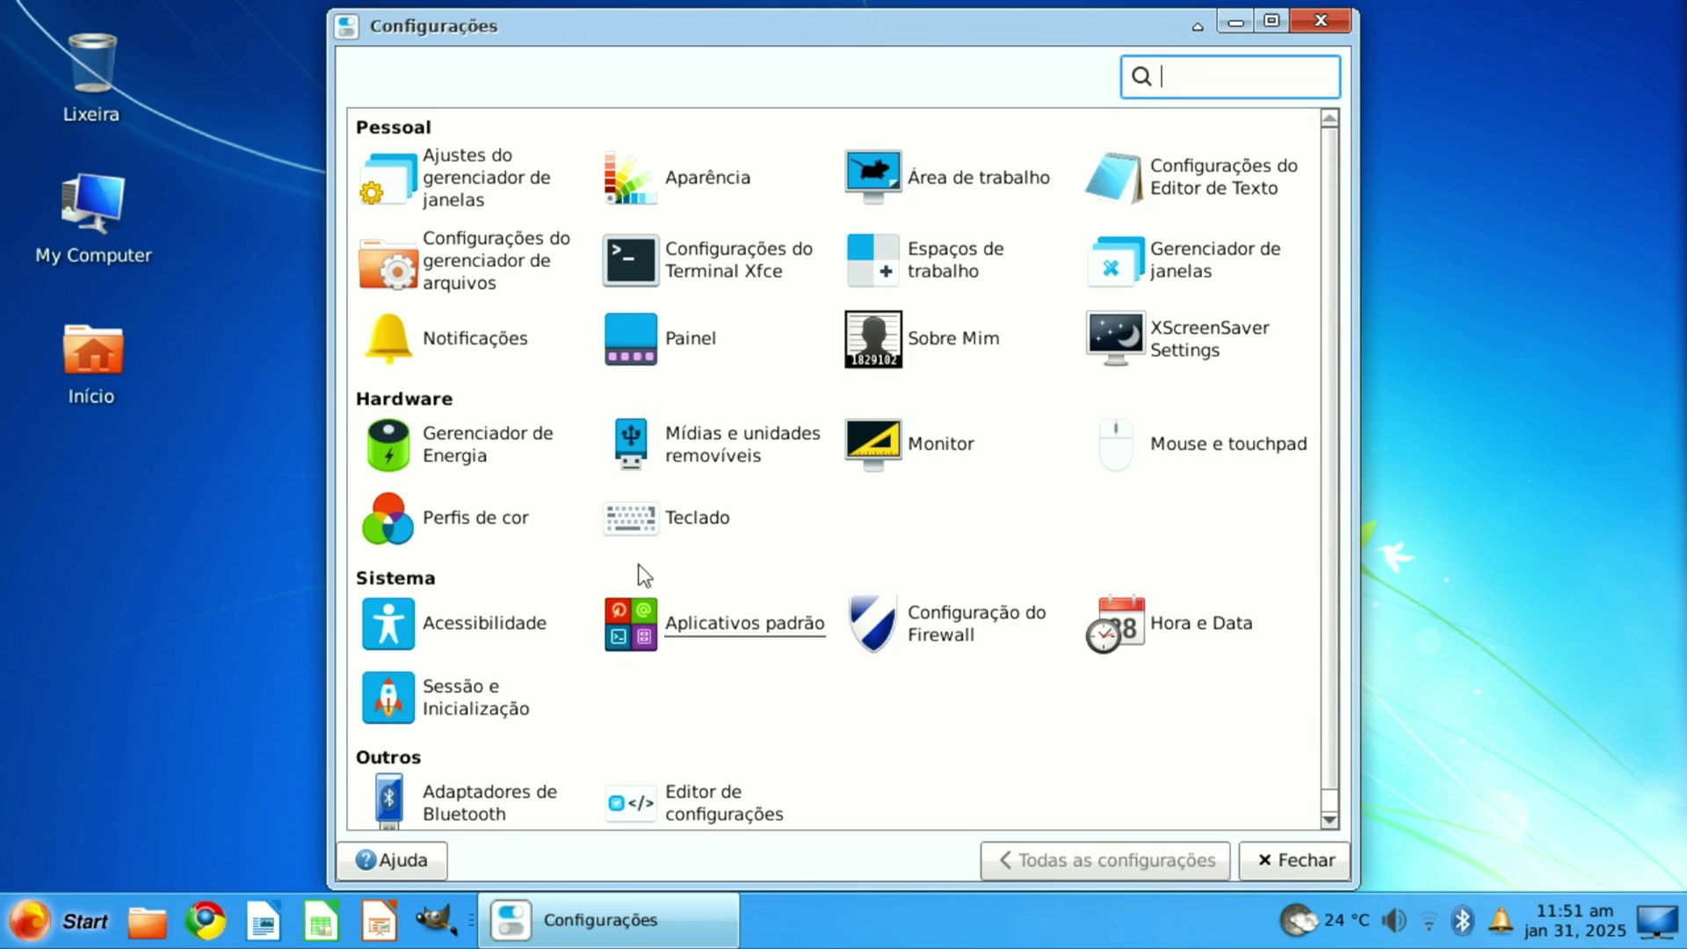
{"action": "left_click", "coordinate": [1327, 27]}
Browse the software store's Explorar page and its list of installed applications, returning to Explorar.
{"action": "scroll", "coordinate": [1011, 413], "scroll_direction": "down", "scroll_amount": 2}
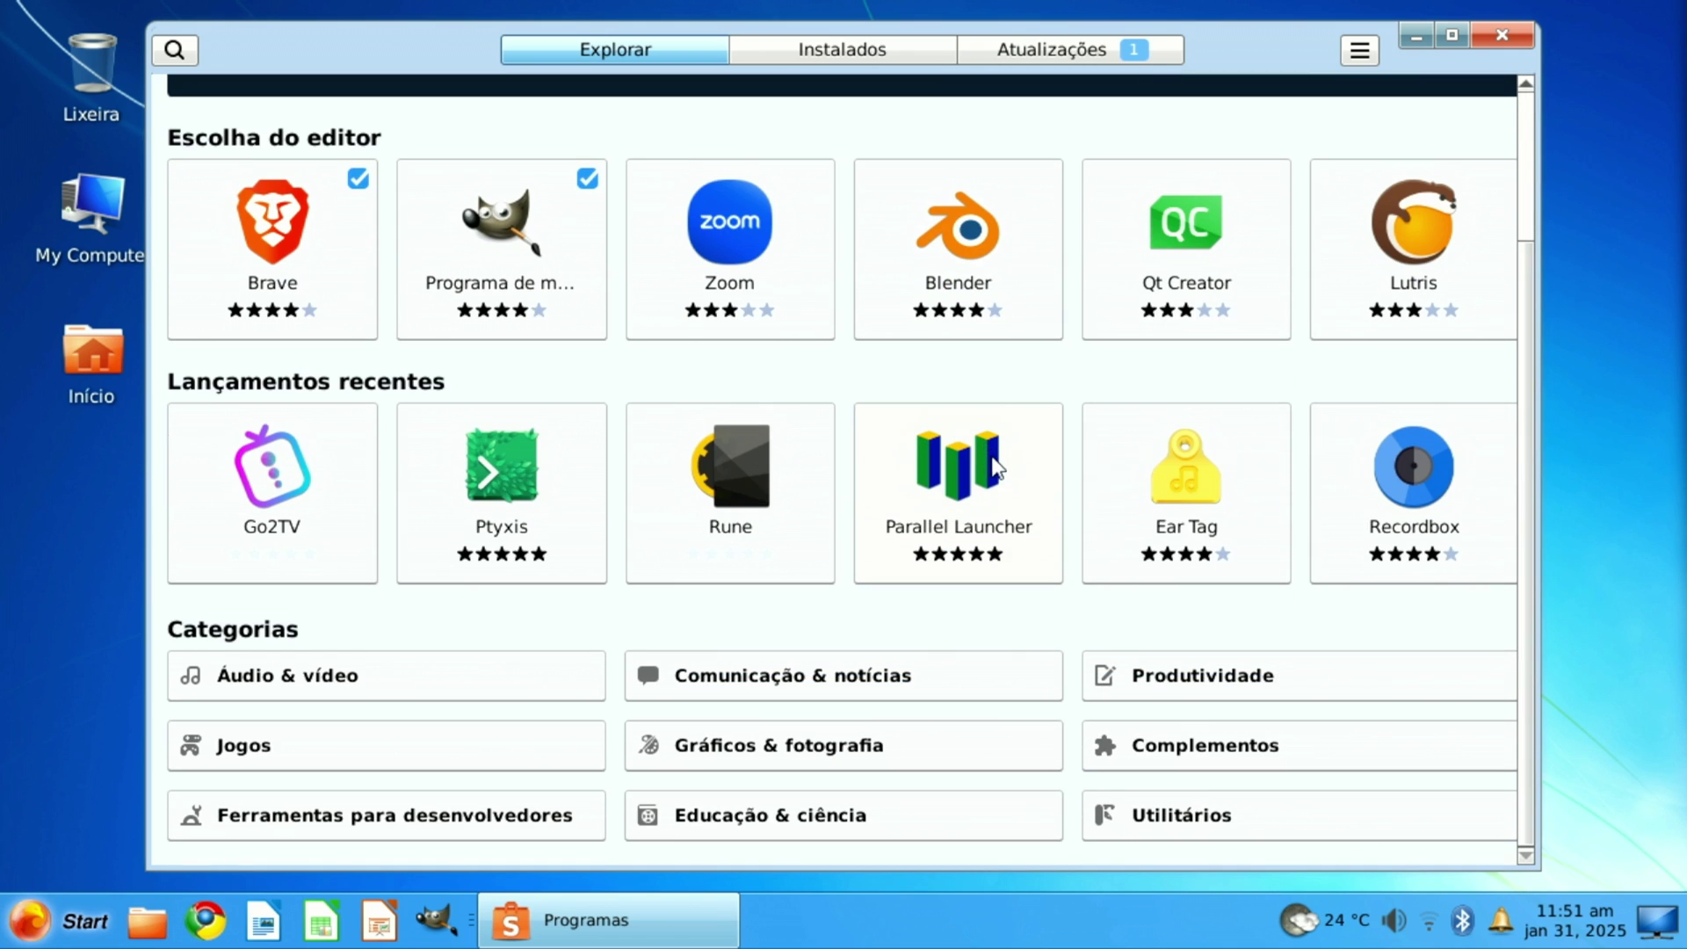
{"action": "scroll", "coordinate": [863, 572], "scroll_direction": "up", "scroll_amount": 2}
{"action": "left_click", "coordinate": [896, 49]}
{"action": "scroll", "coordinate": [813, 341], "scroll_direction": "down", "scroll_amount": 3}
{"action": "scroll", "coordinate": [813, 341], "scroll_direction": "up", "scroll_amount": 2}
{"action": "left_click", "coordinate": [625, 50]}
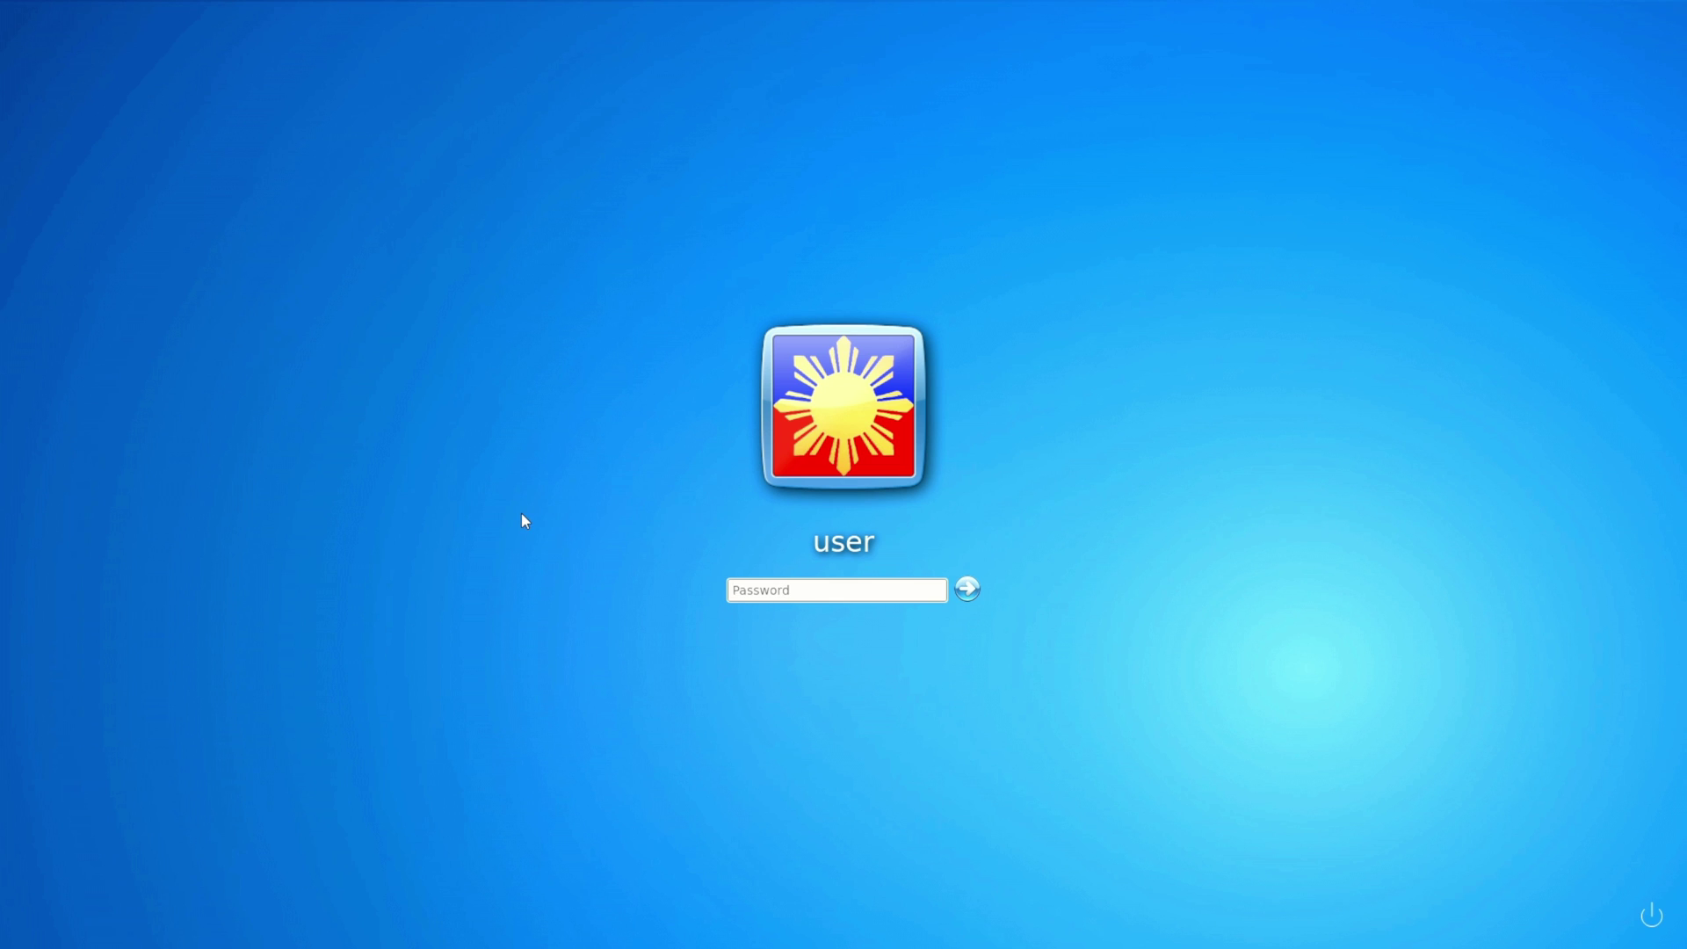
Log in to the user account by entering its password.
{"action": "type", "text": "****"}
{"action": "left_click", "coordinate": [974, 587]}
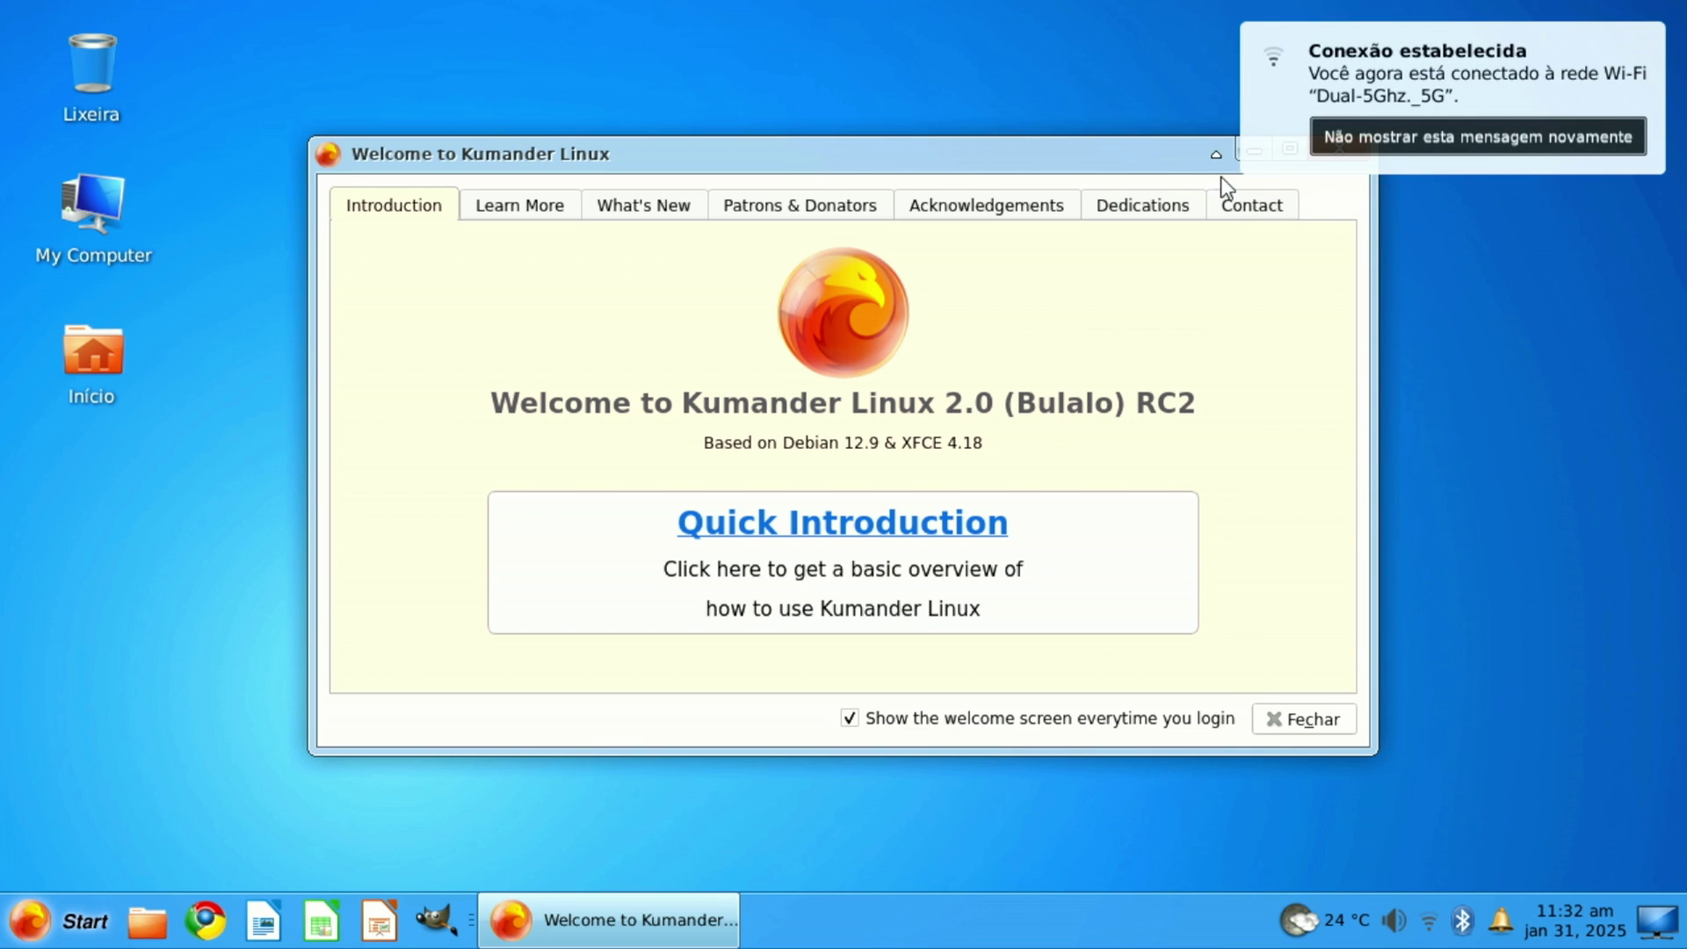
View the Learn More and What's New pages of the Kumander Linux welcome window and close it.
{"action": "left_click_drag", "start_coordinate": [1129, 156], "coordinate": [1055, 158]}
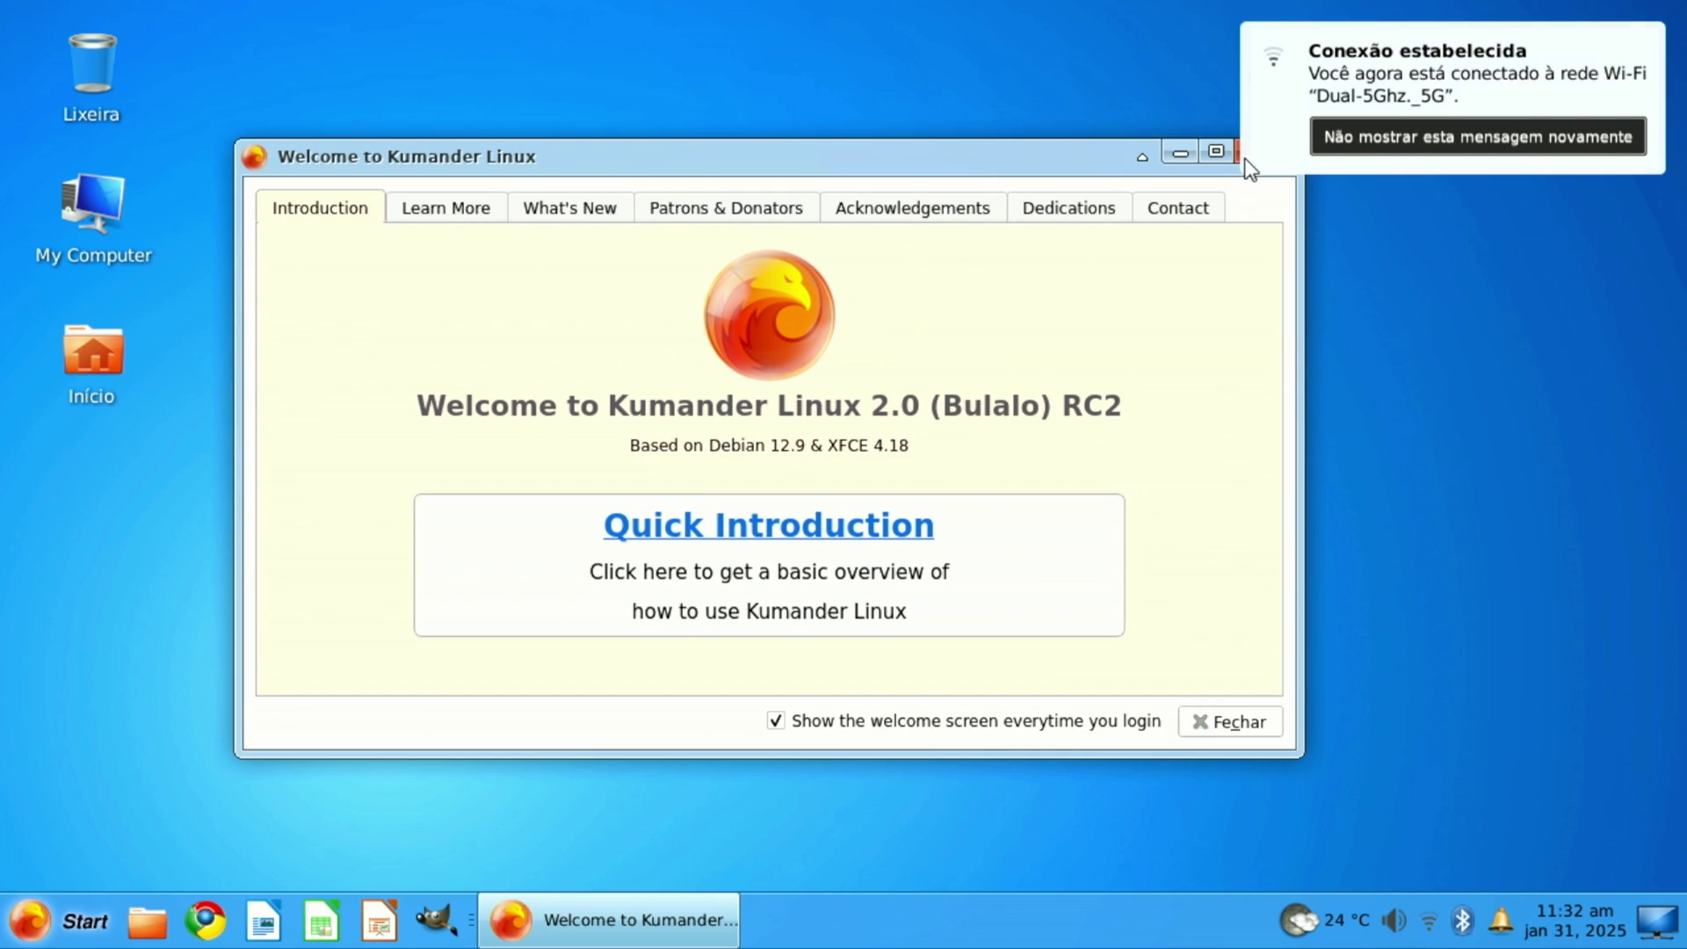
{"action": "left_click", "coordinate": [1367, 143]}
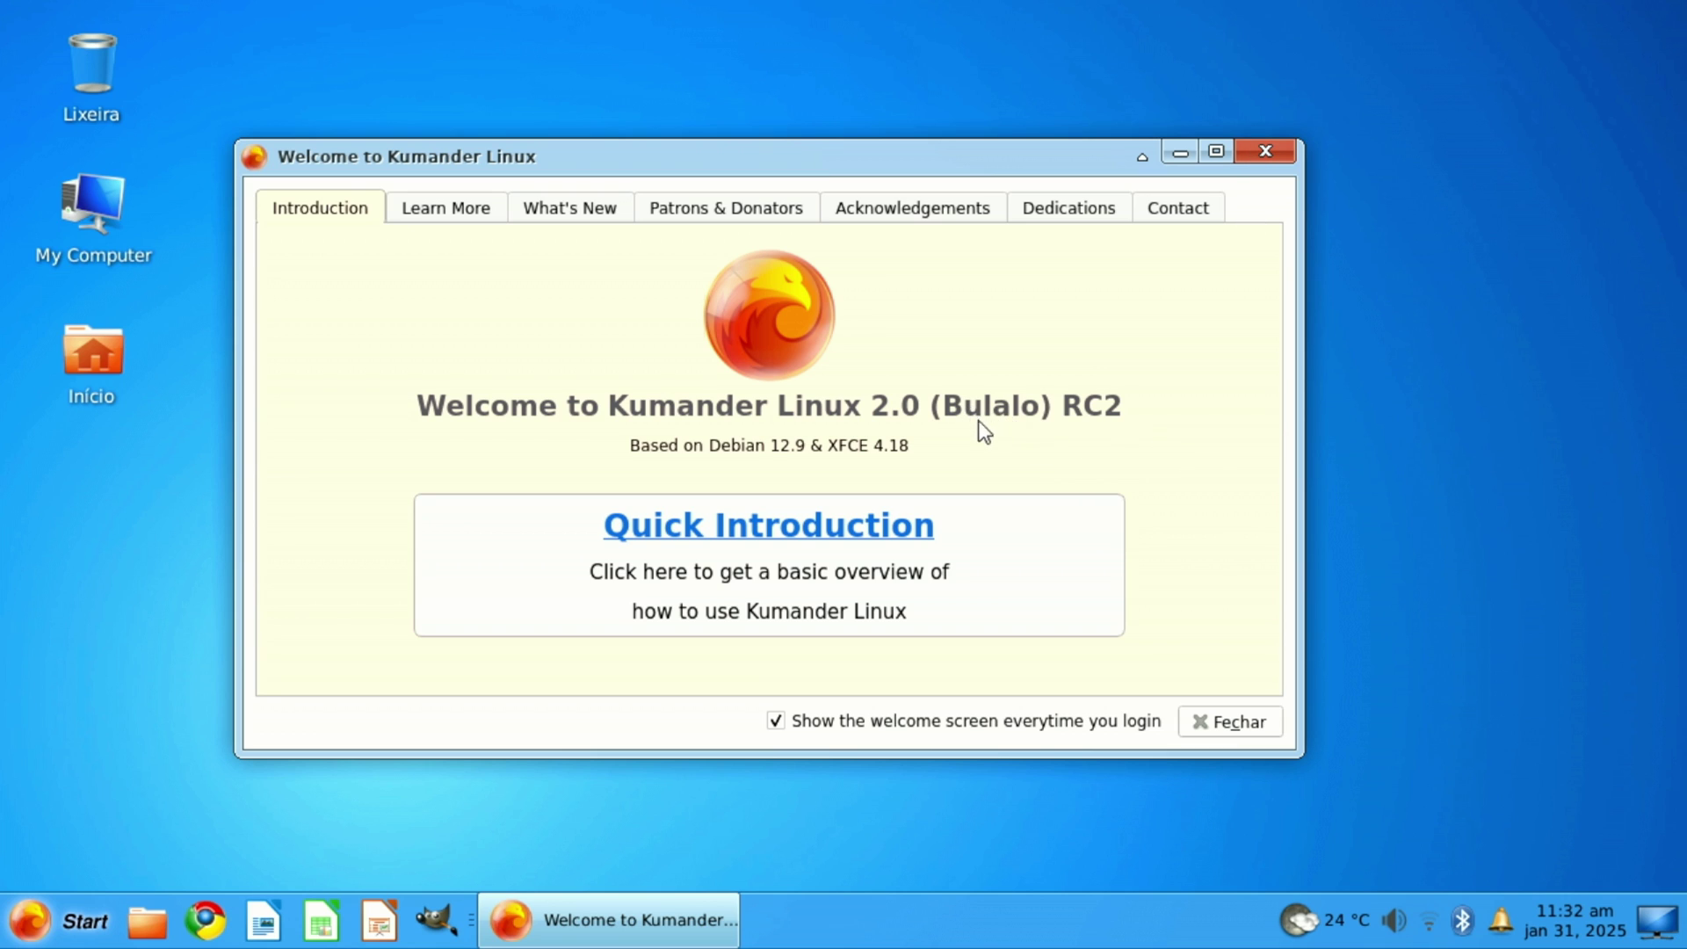
{"action": "left_click", "coordinate": [480, 211]}
{"action": "left_click", "coordinate": [563, 210]}
{"action": "left_click", "coordinate": [465, 211]}
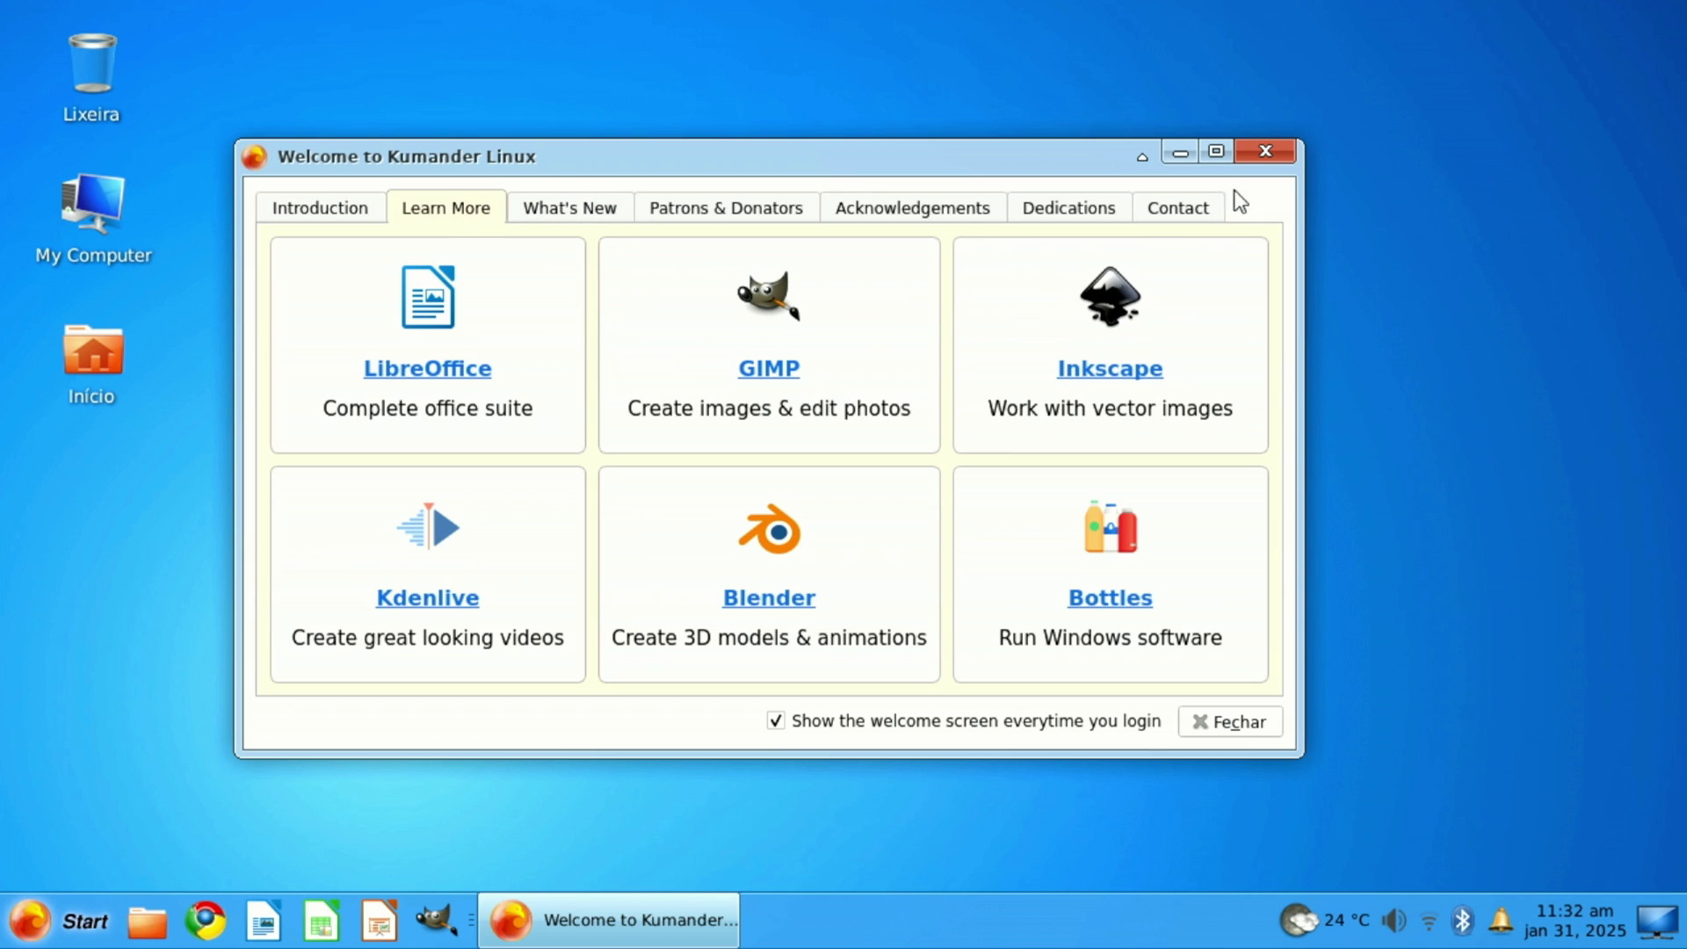
{"action": "left_click", "coordinate": [1270, 153]}
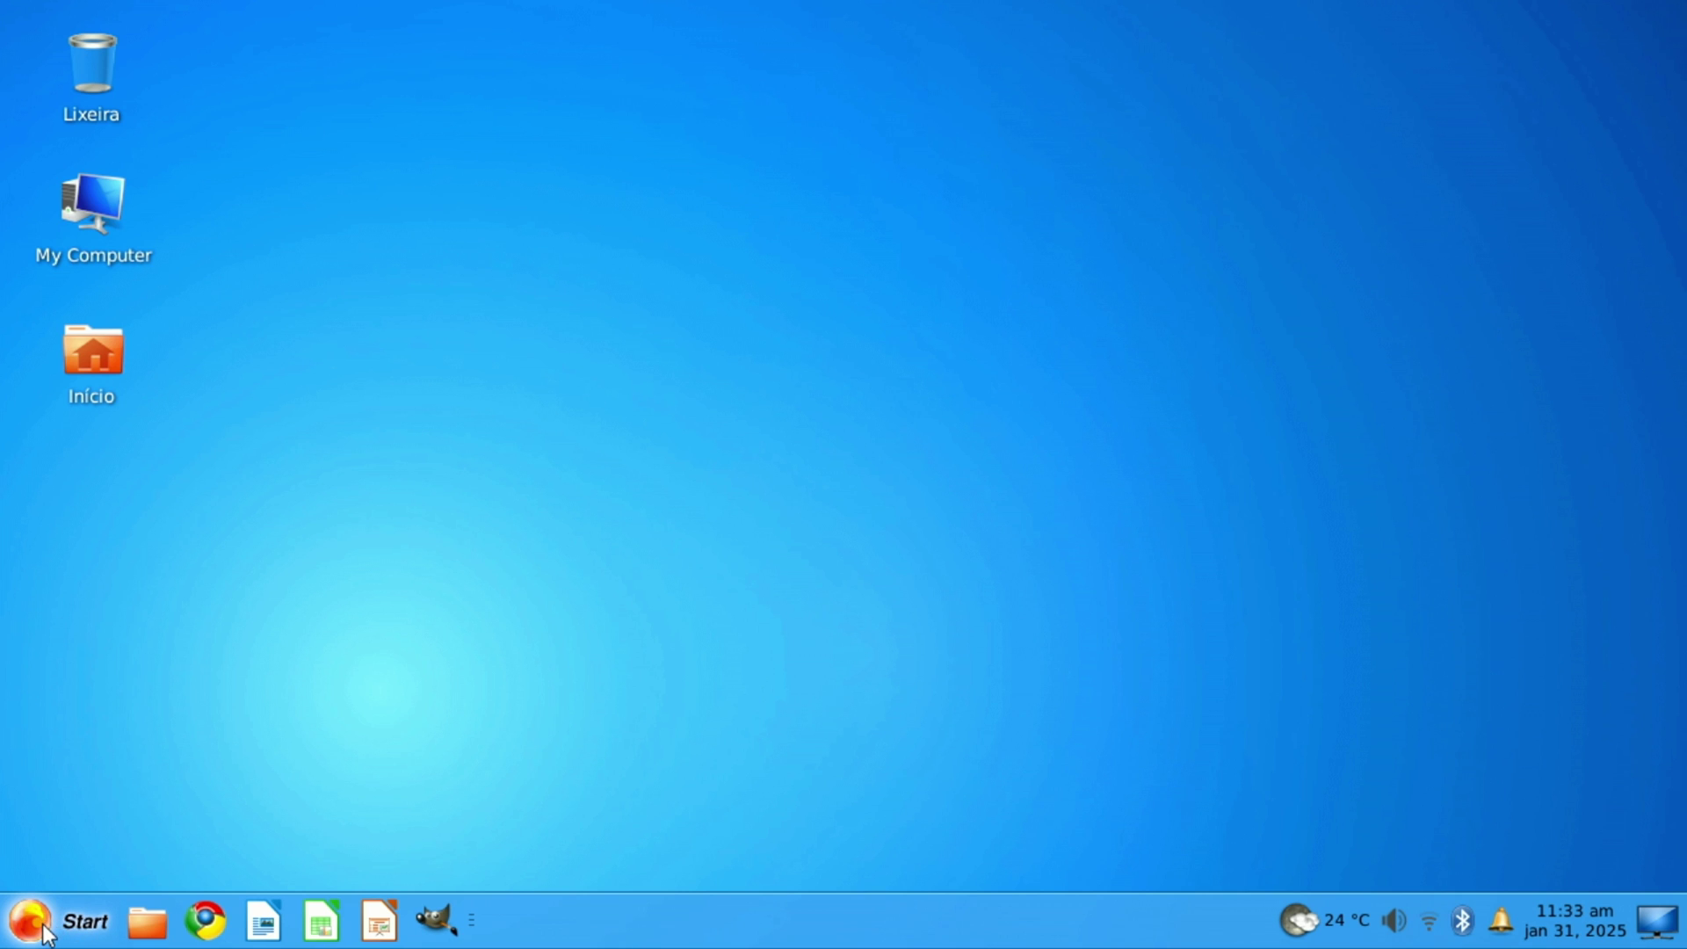
Browse the Start menu's application categories, including Internet, Acessórios and Windows Apps, and dismiss the menu.
{"action": "left_click", "coordinate": [42, 930]}
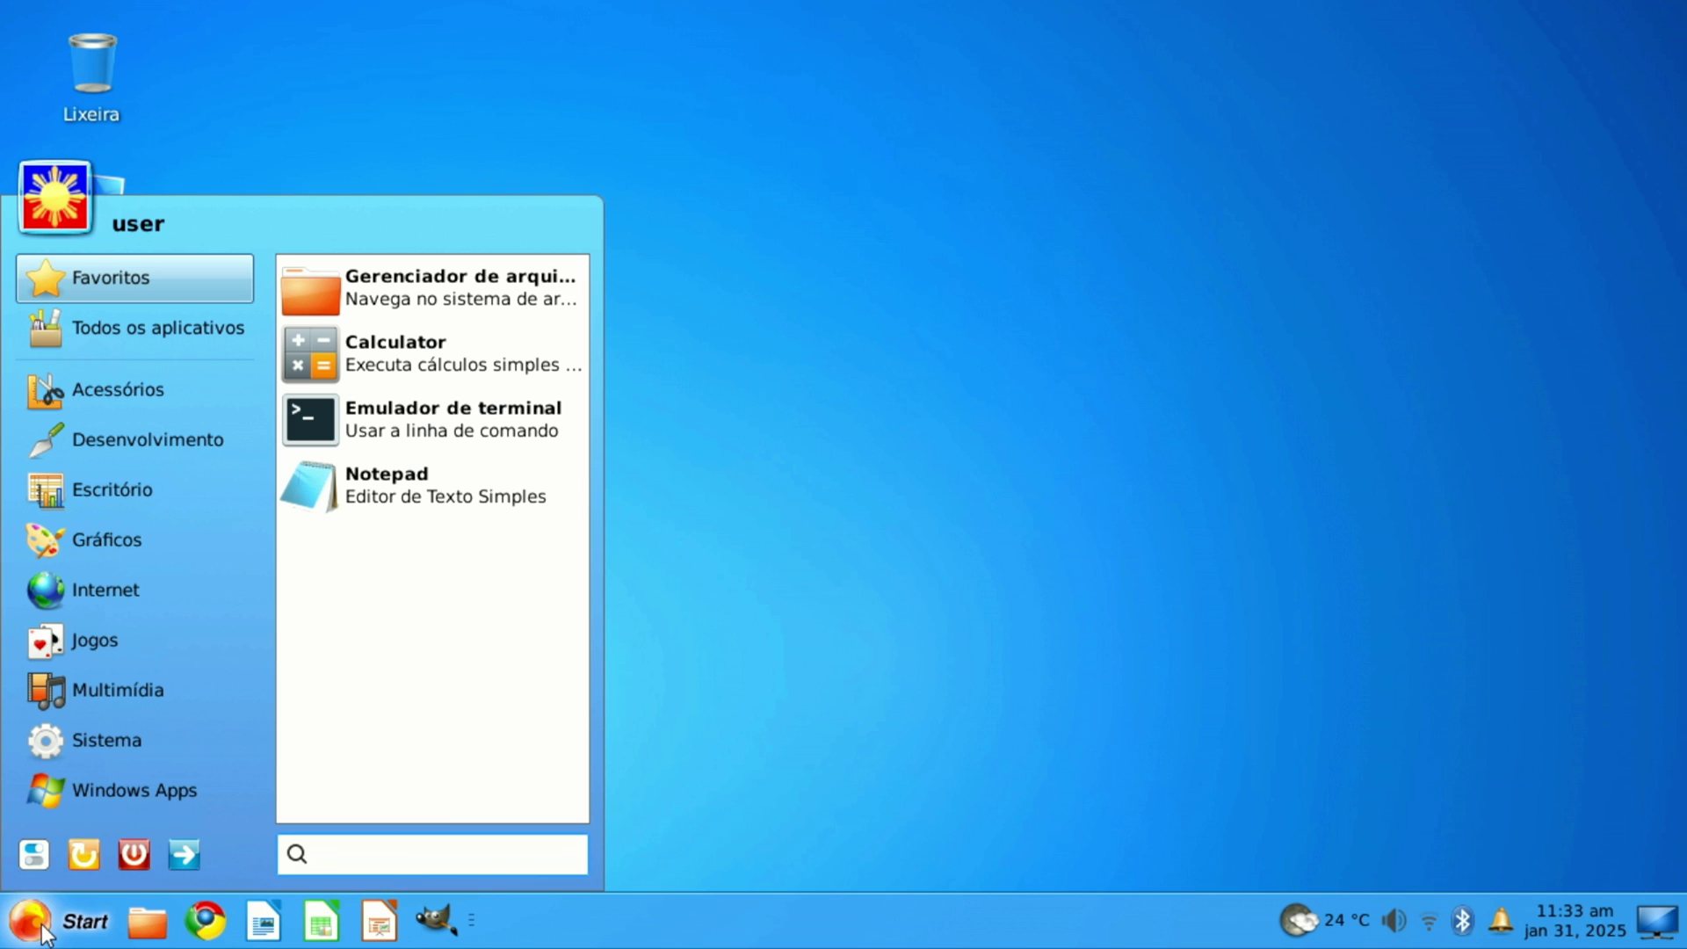
{"action": "mouse_move", "coordinate": [155, 584]}
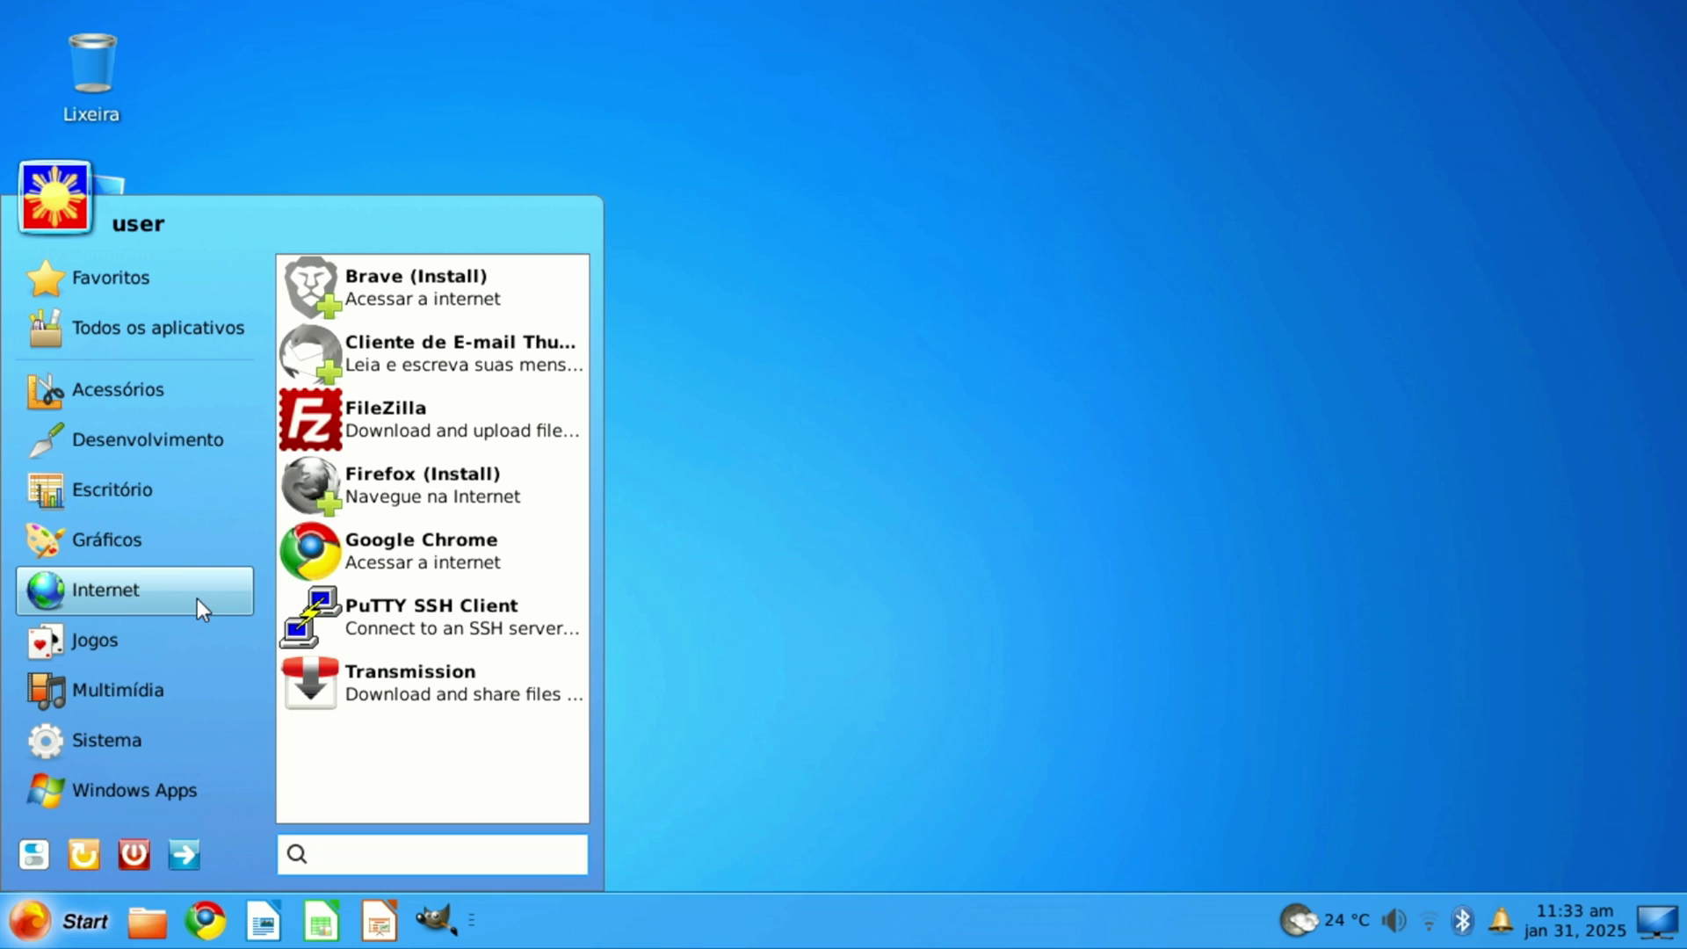
{"action": "mouse_move", "coordinate": [96, 387]}
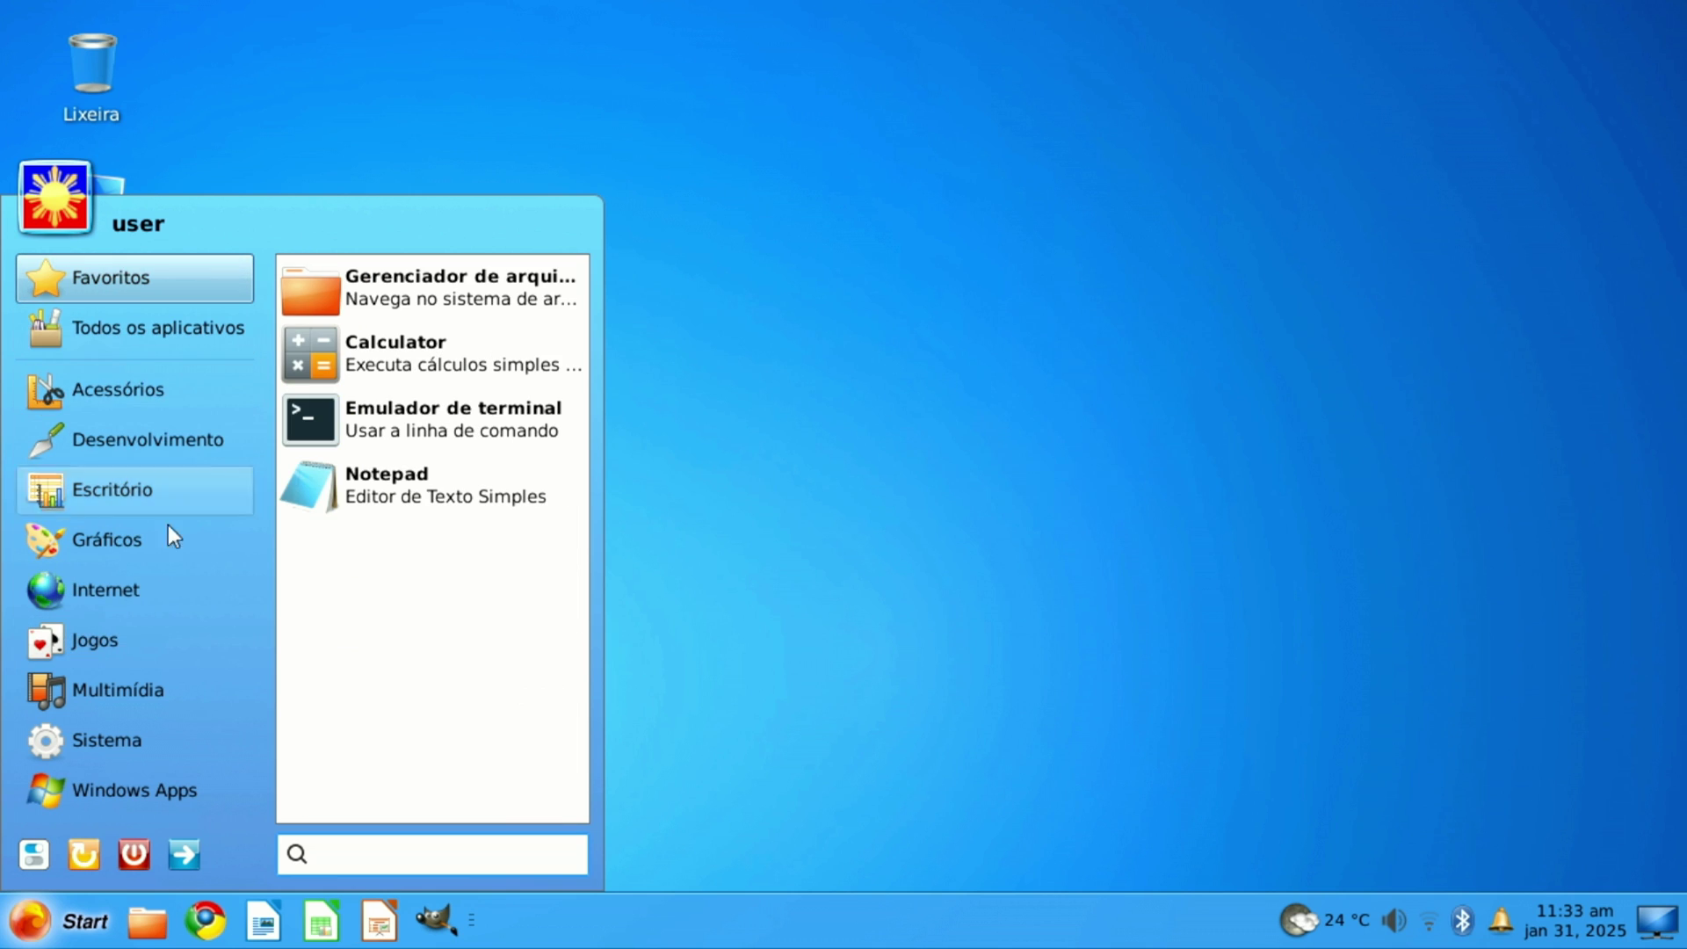
{"action": "mouse_move", "coordinate": [98, 807]}
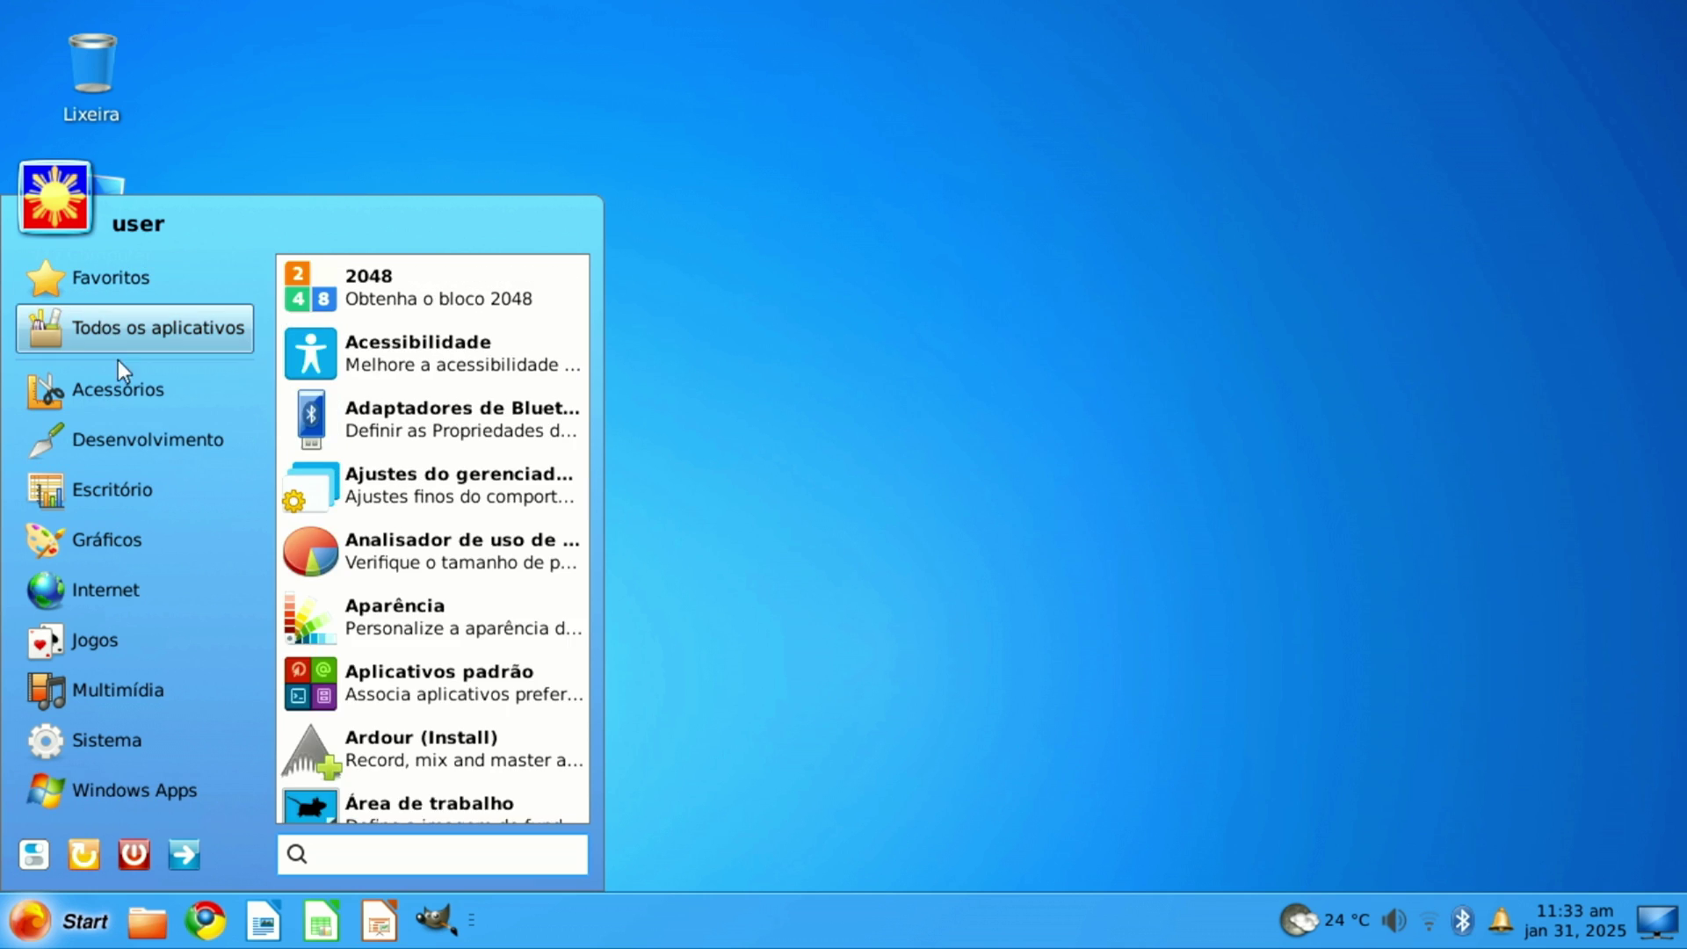
{"action": "left_click", "coordinate": [1086, 237]}
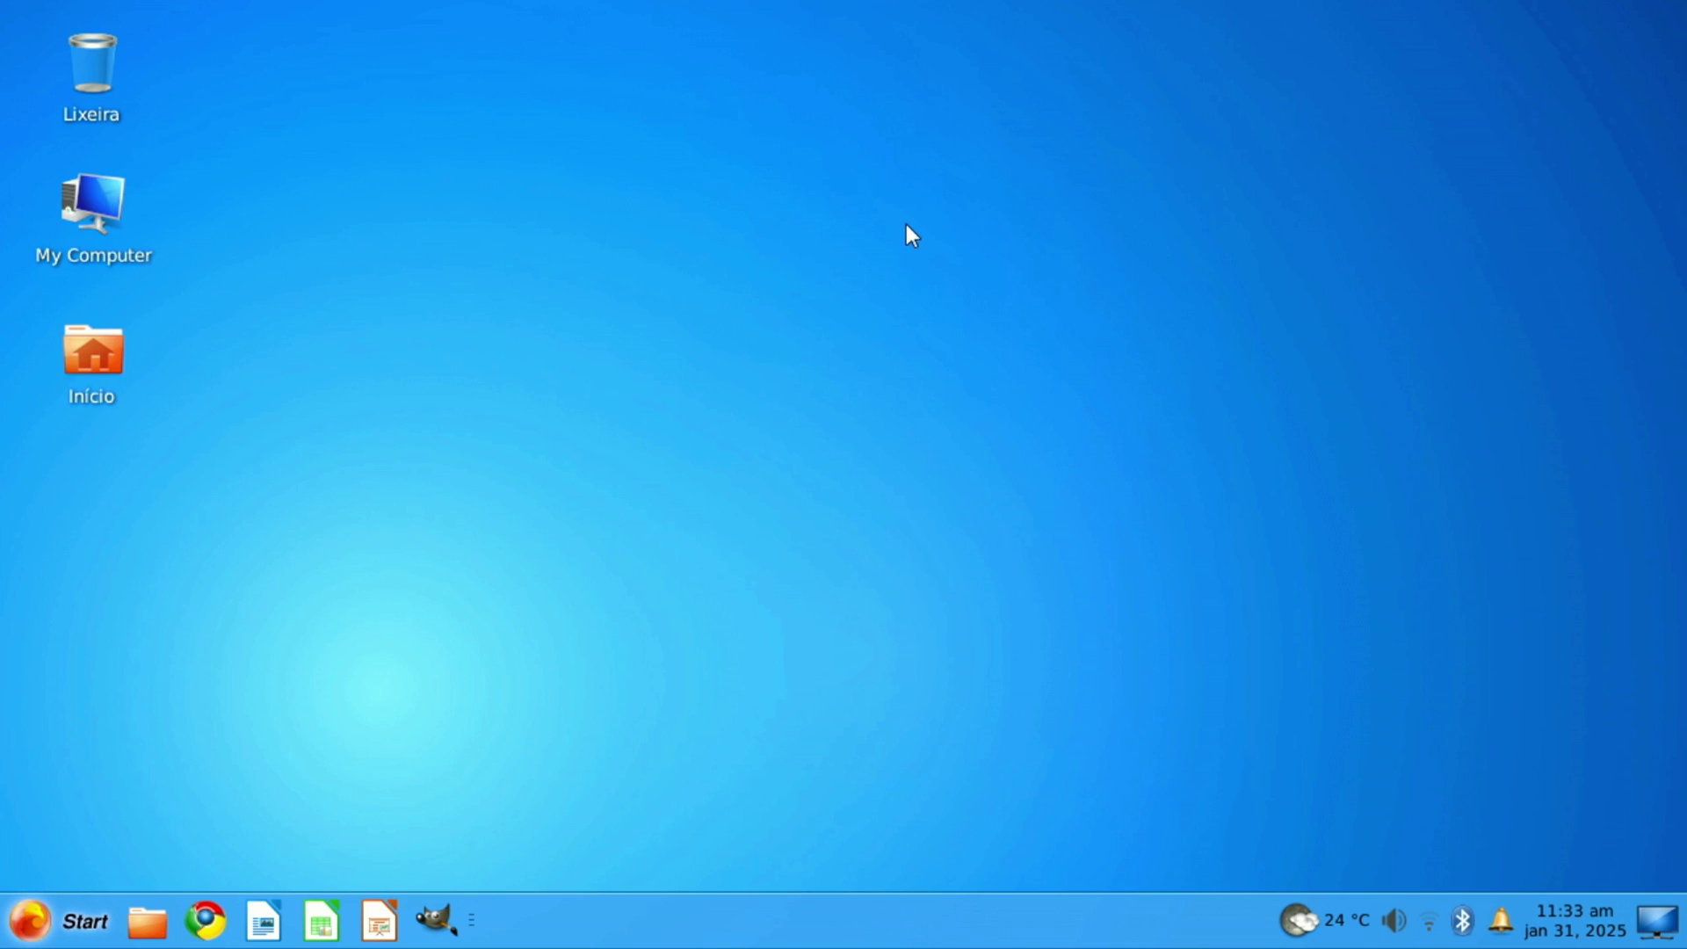
View the style options in the taskbar separator's properties and close the dialog without changing anything.
{"action": "right_click", "coordinate": [768, 929]}
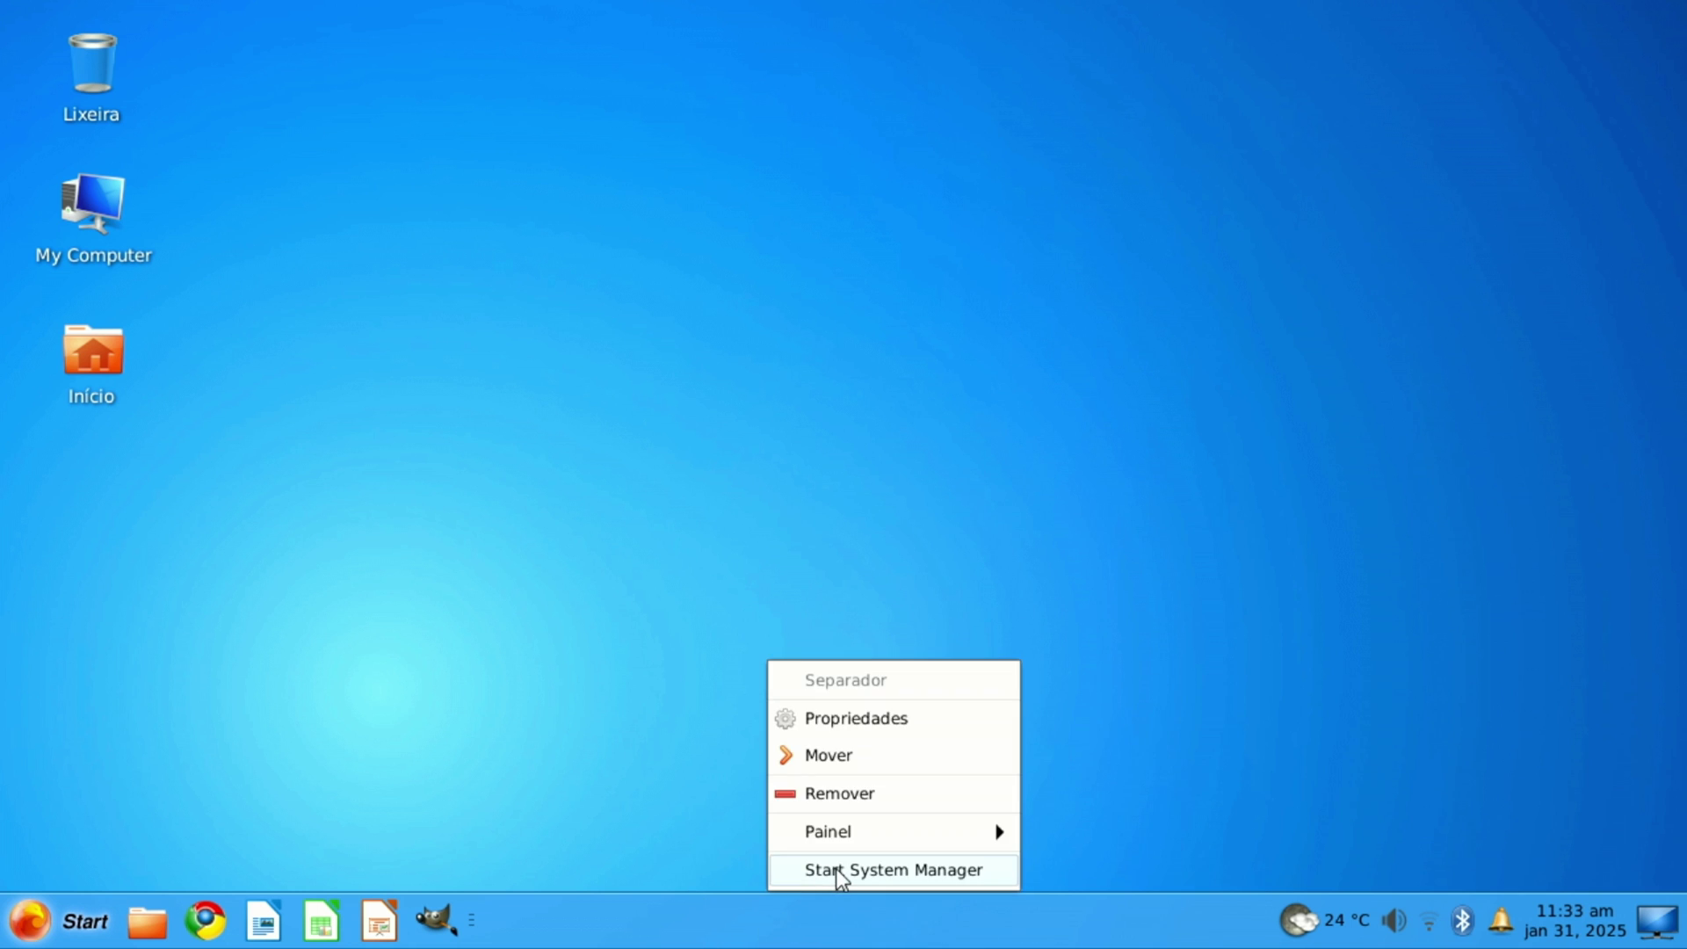
{"action": "mouse_move", "coordinate": [872, 822]}
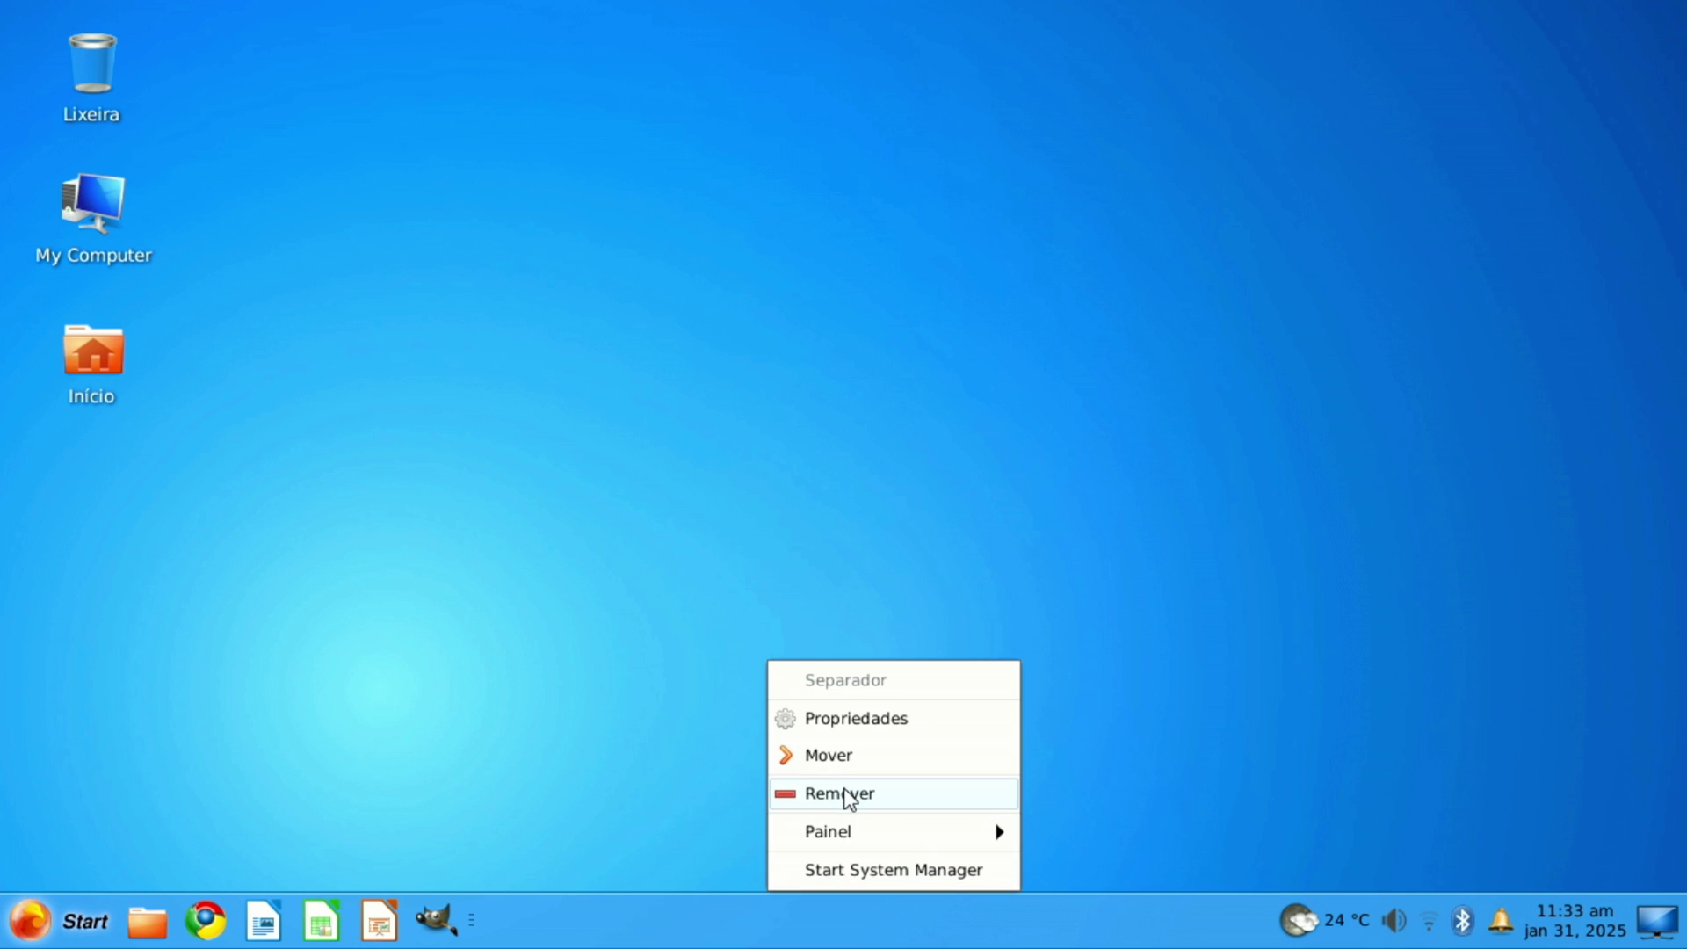
{"action": "left_click", "coordinate": [851, 722]}
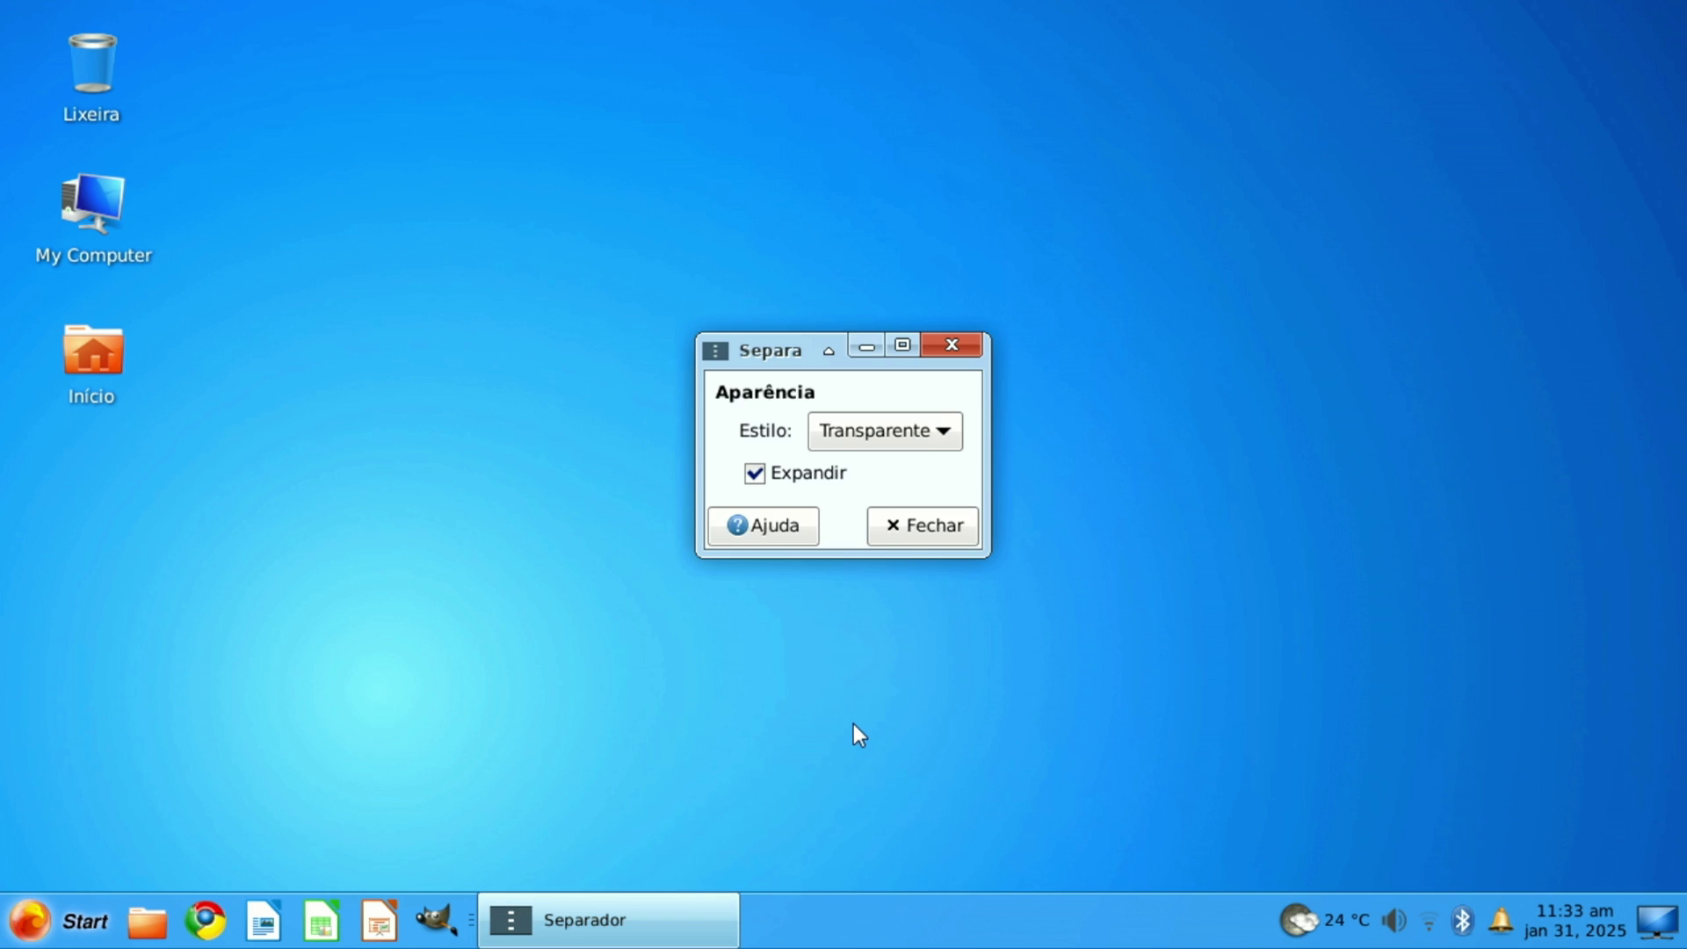
{"action": "left_click", "coordinate": [932, 429]}
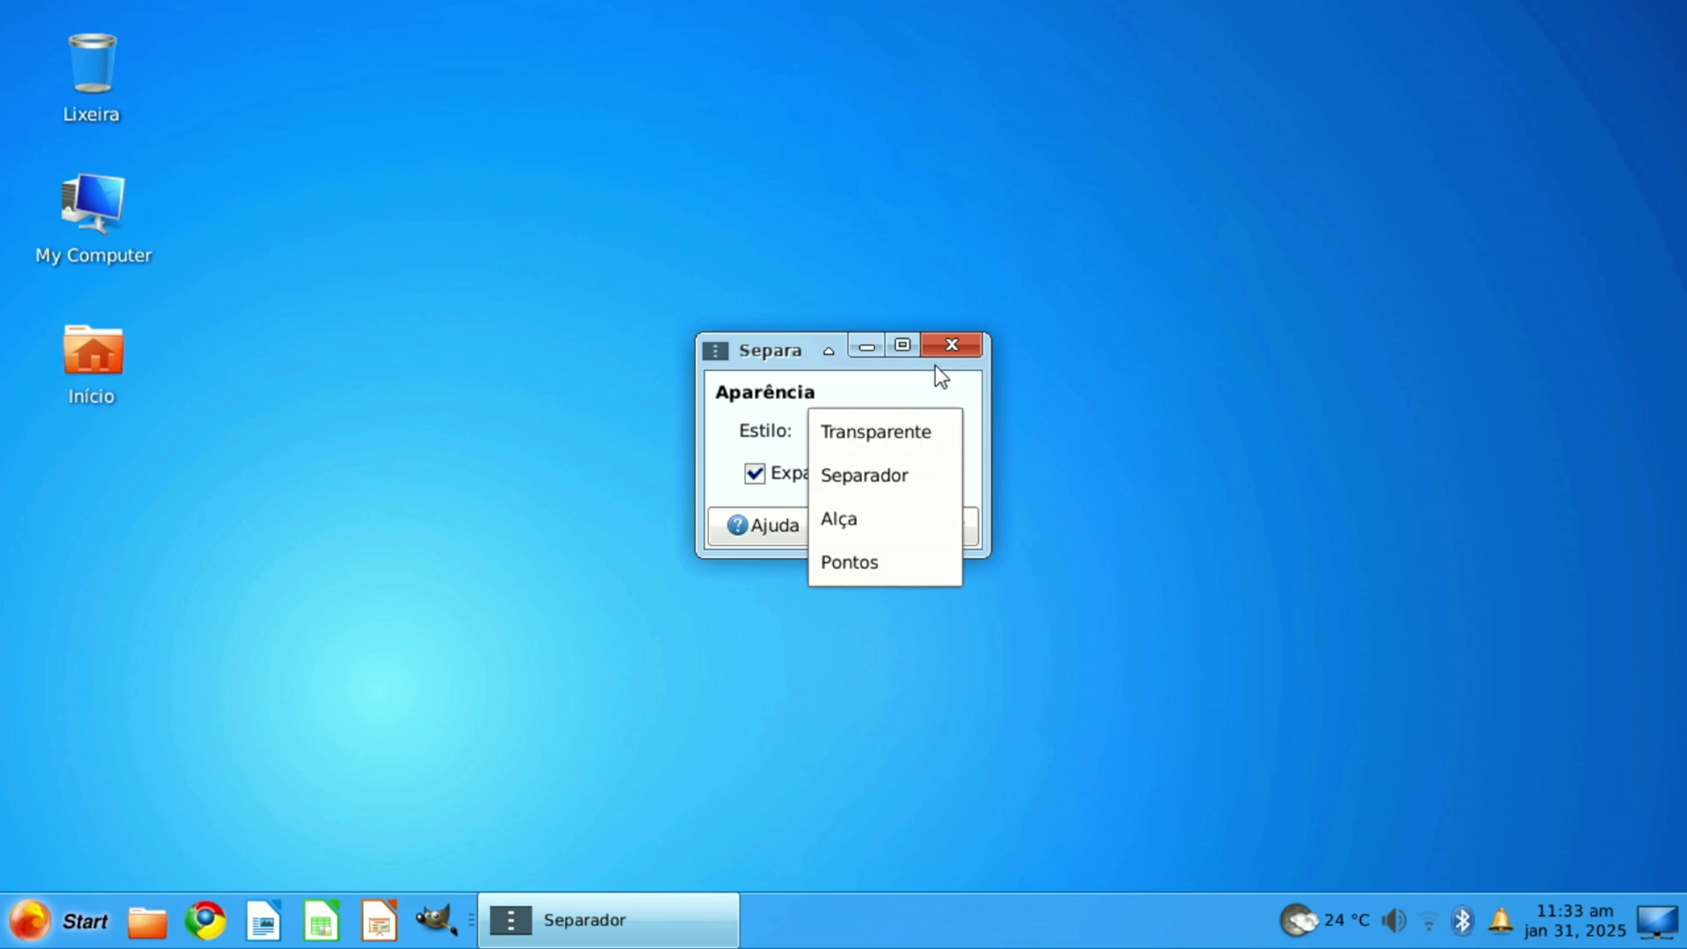
{"action": "left_click", "coordinate": [958, 346]}
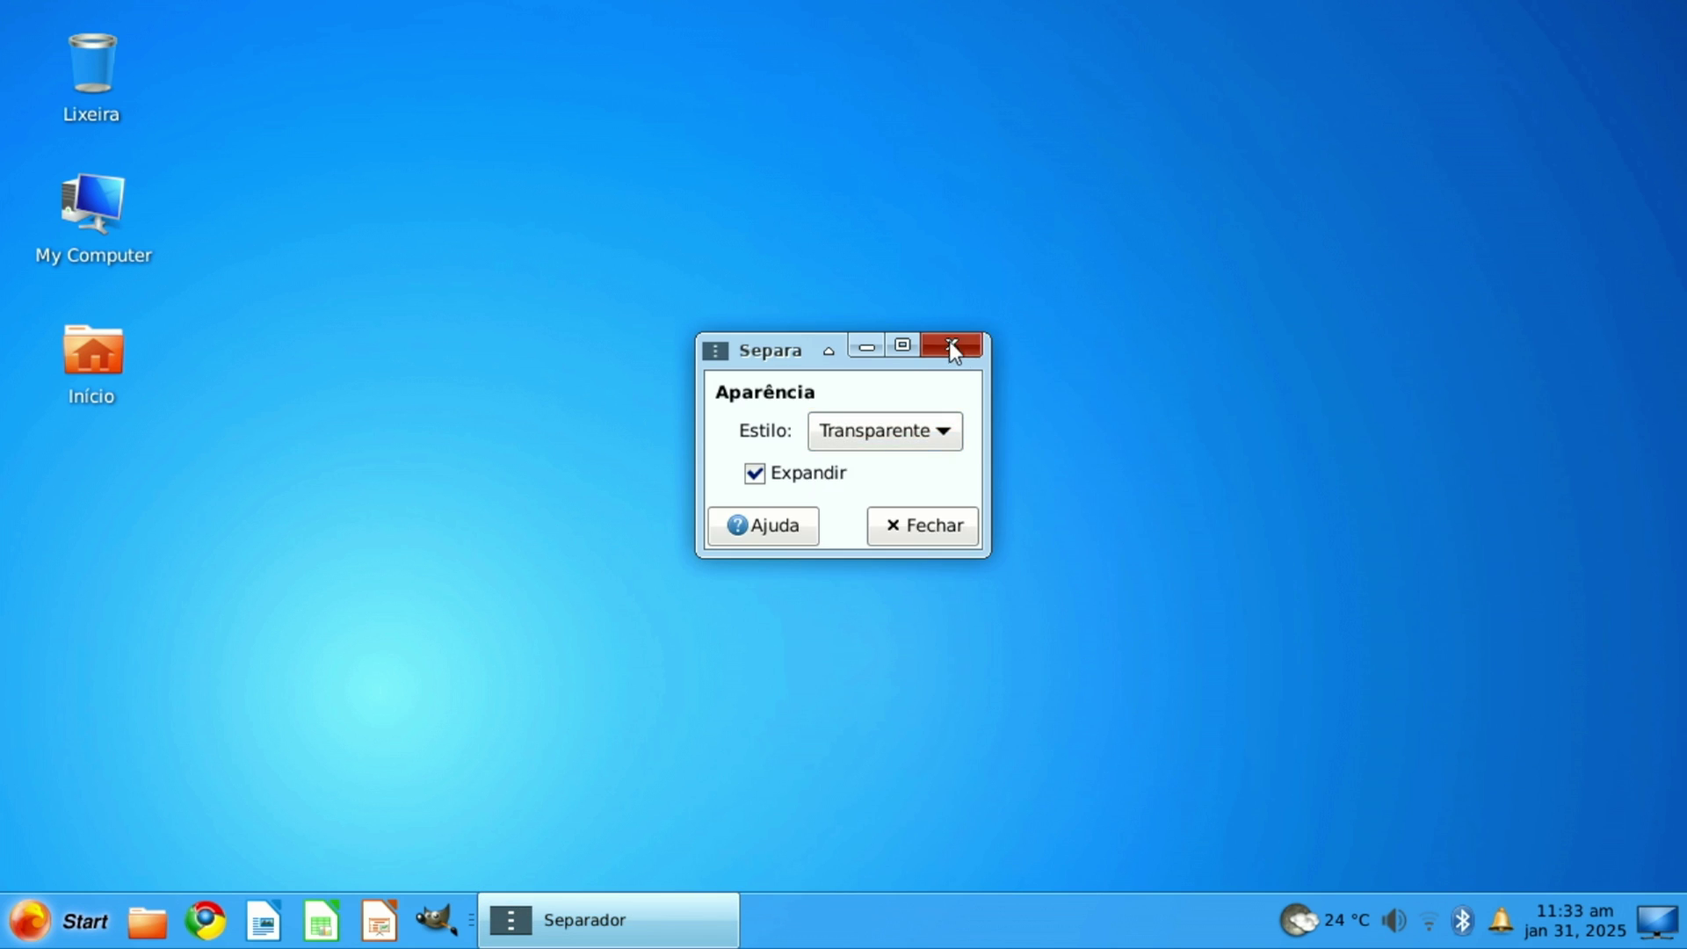
{"action": "left_click", "coordinate": [951, 344]}
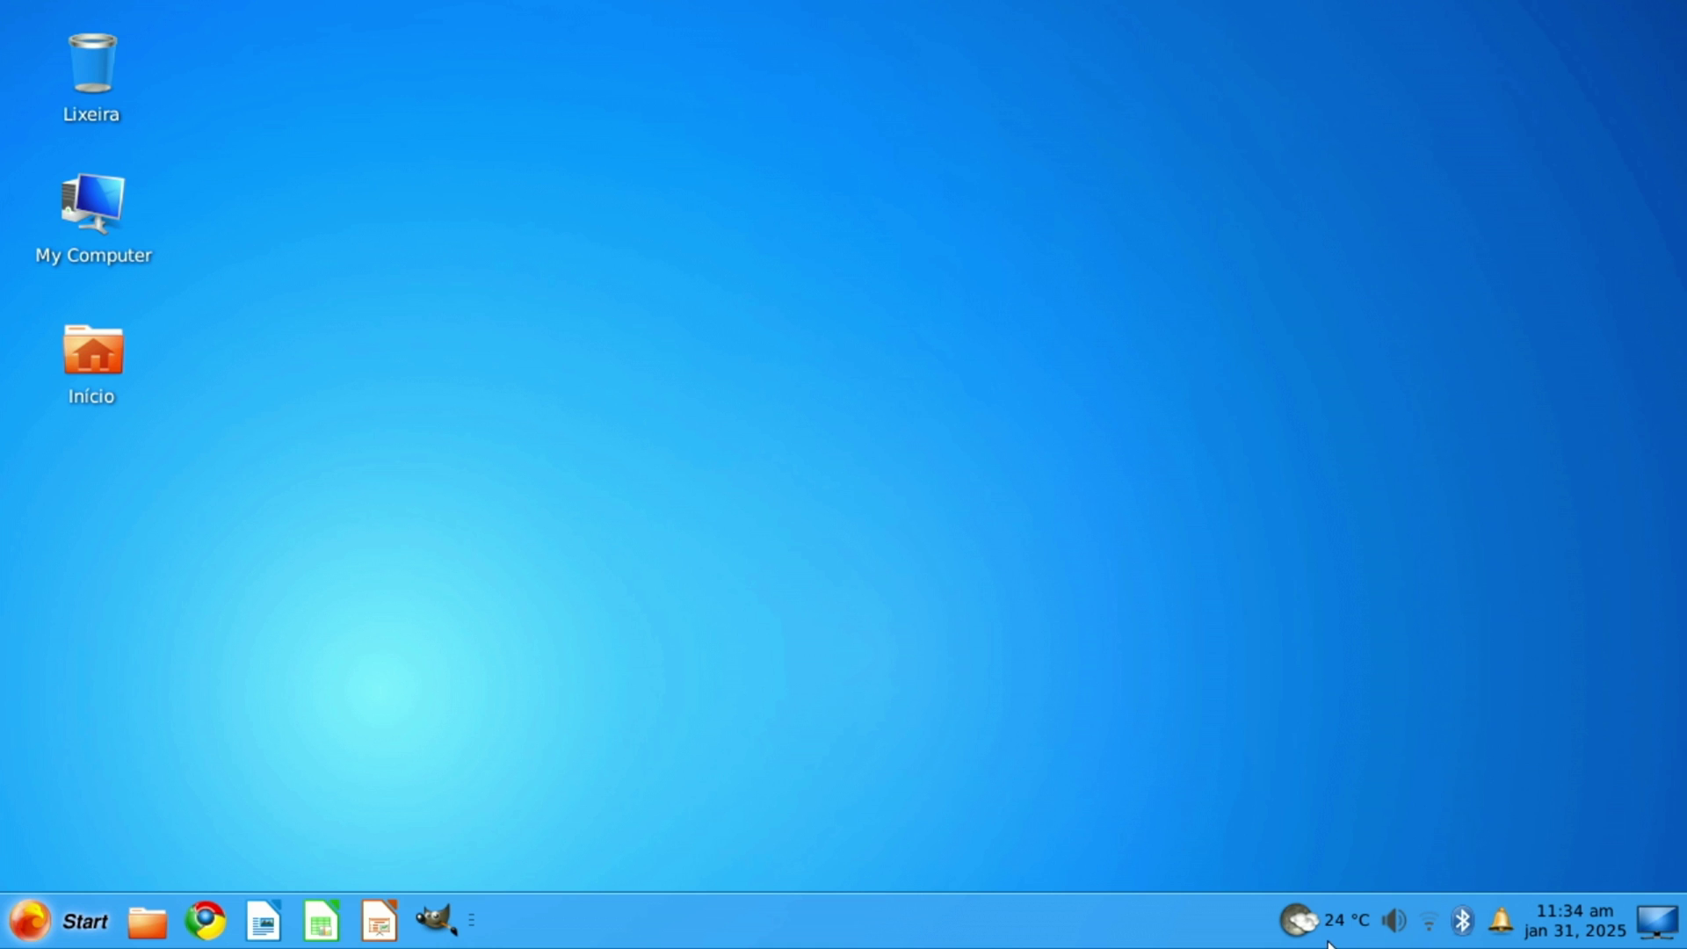
Check the weather details, the audio volume controls and the network connections from the system tray.
{"action": "mouse_move", "coordinate": [1328, 943]}
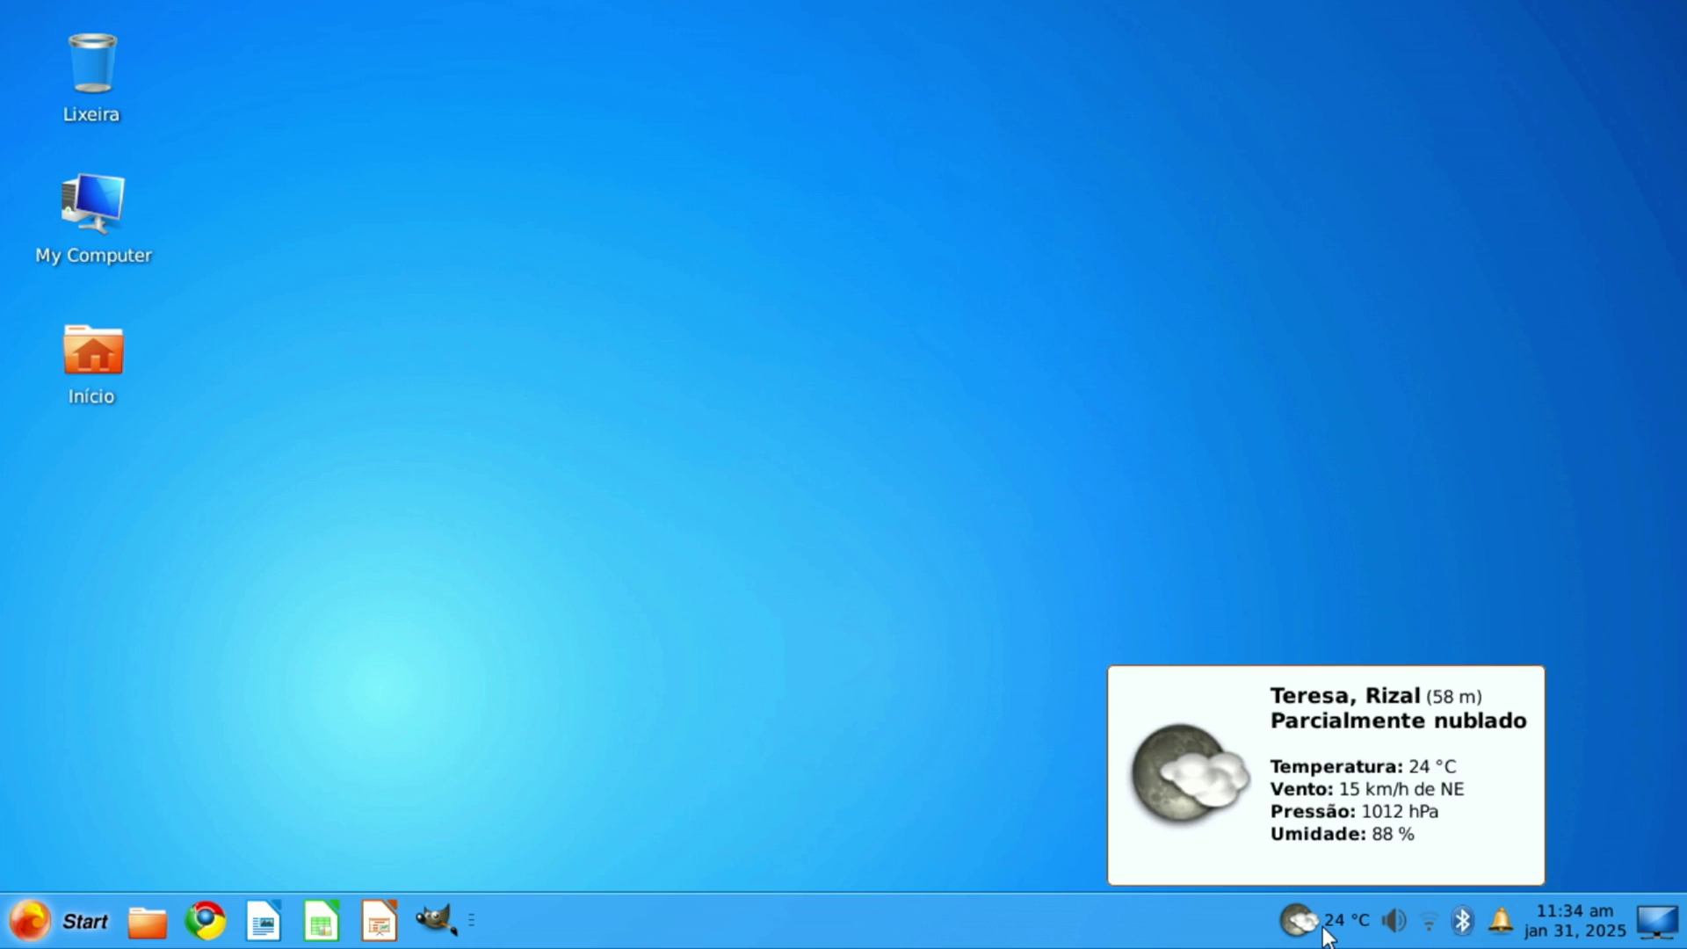
{"action": "left_click", "coordinate": [1398, 921]}
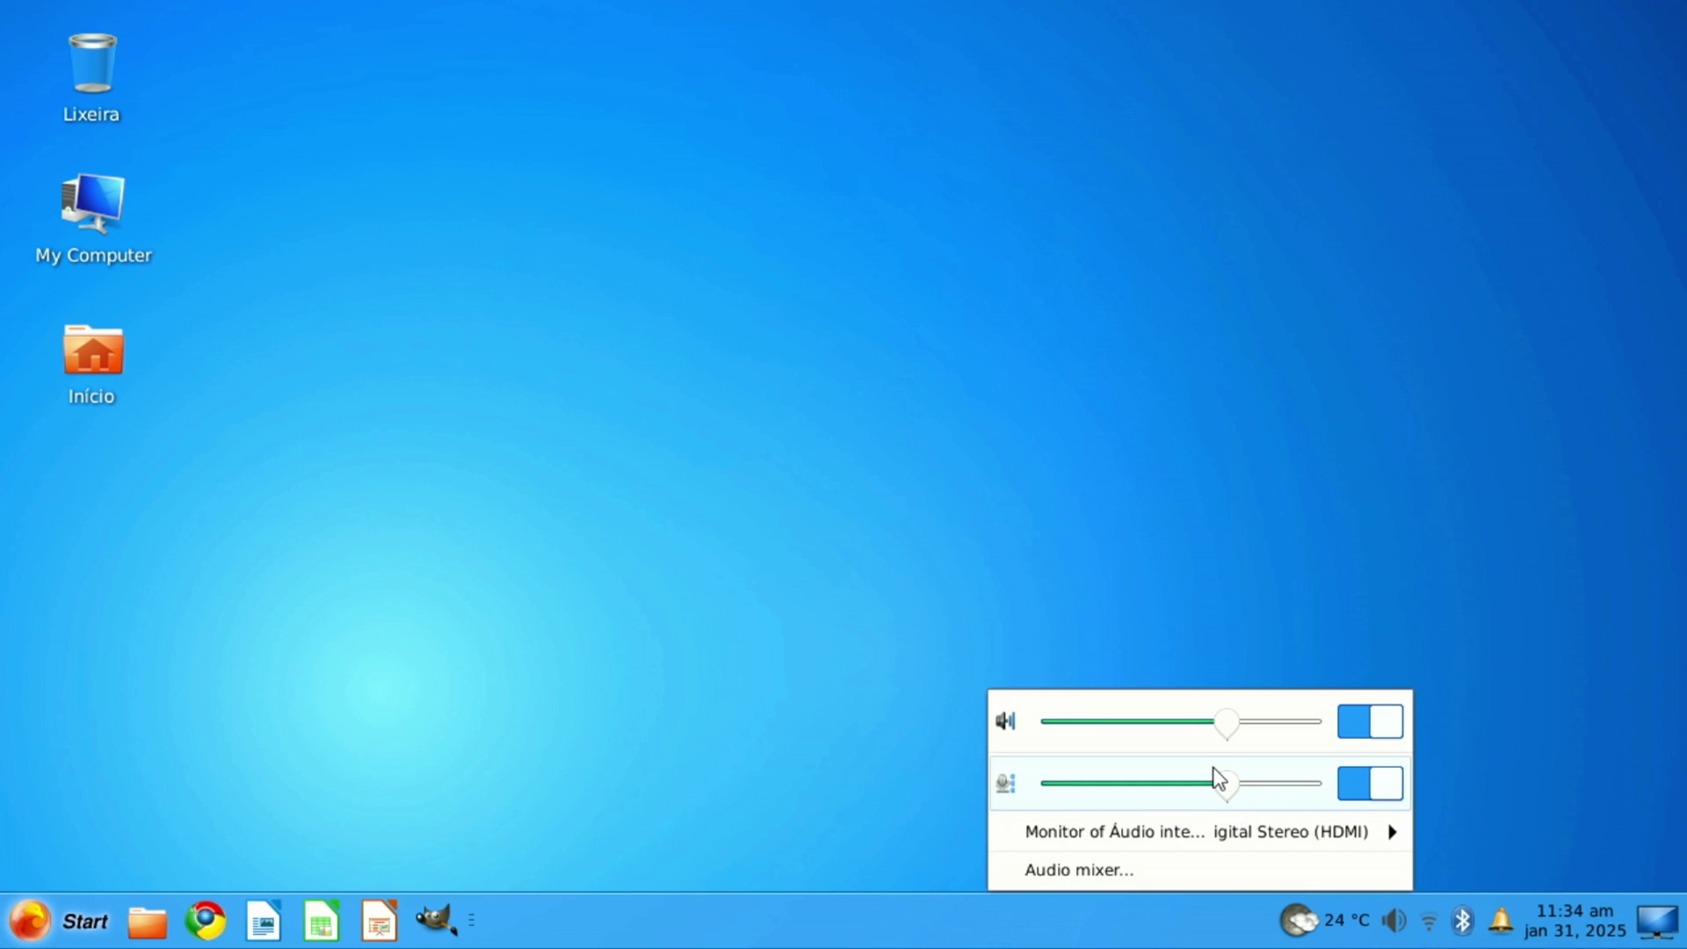
{"action": "left_click", "coordinate": [1431, 923]}
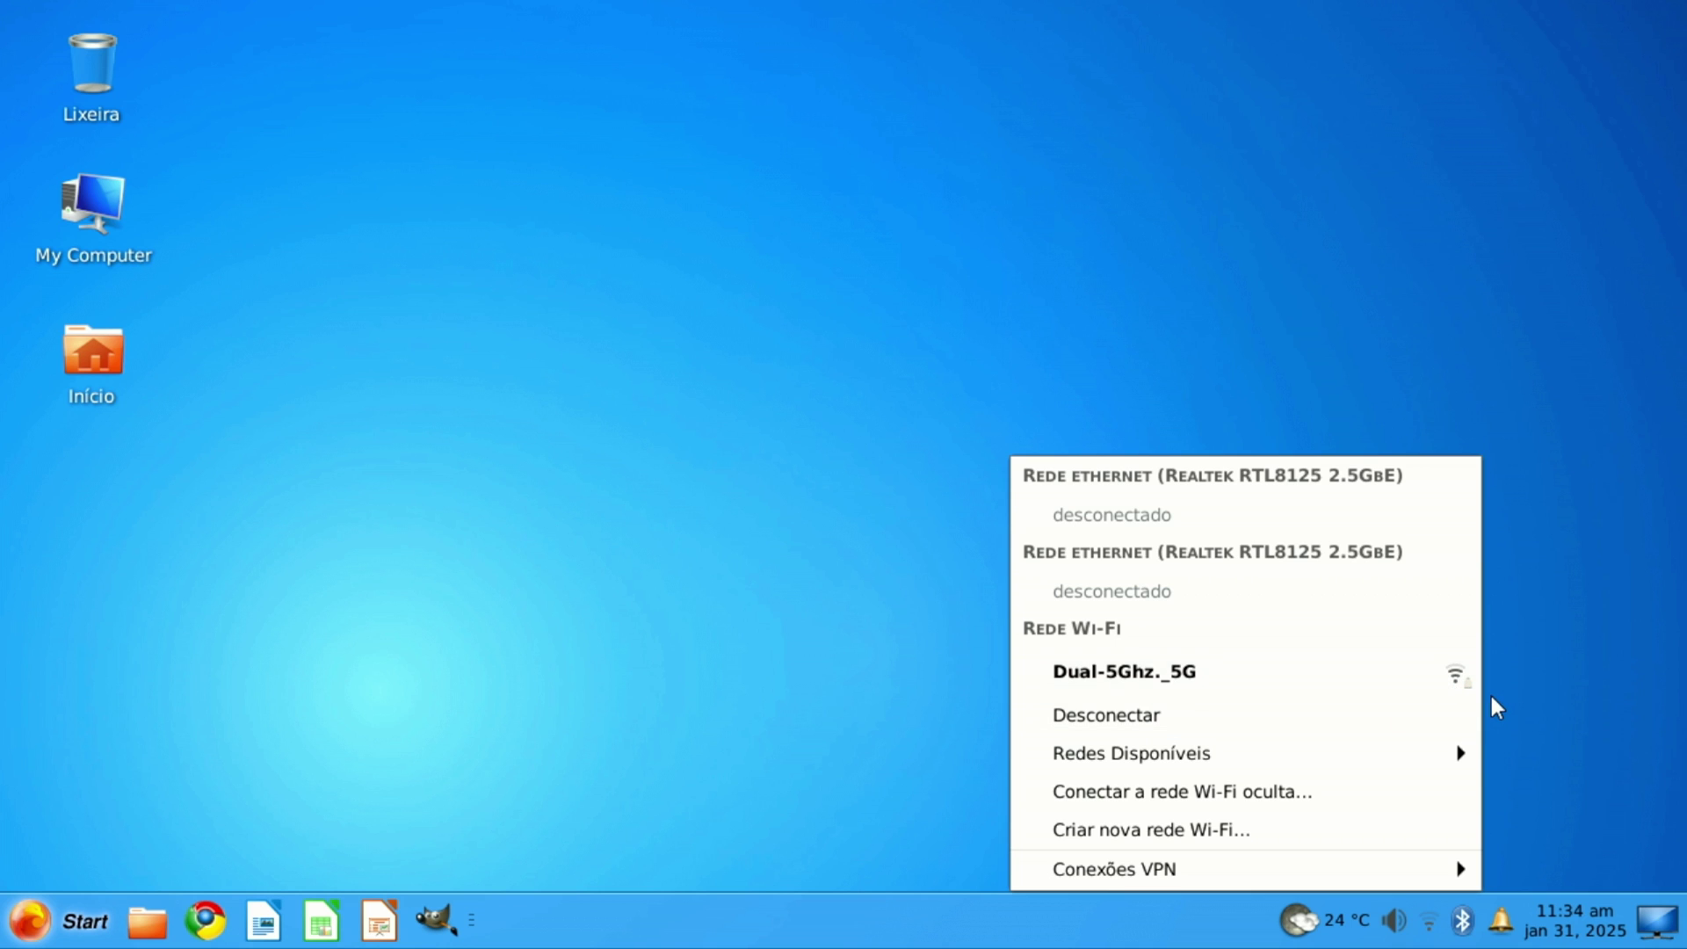
{"action": "left_click", "coordinate": [1553, 739]}
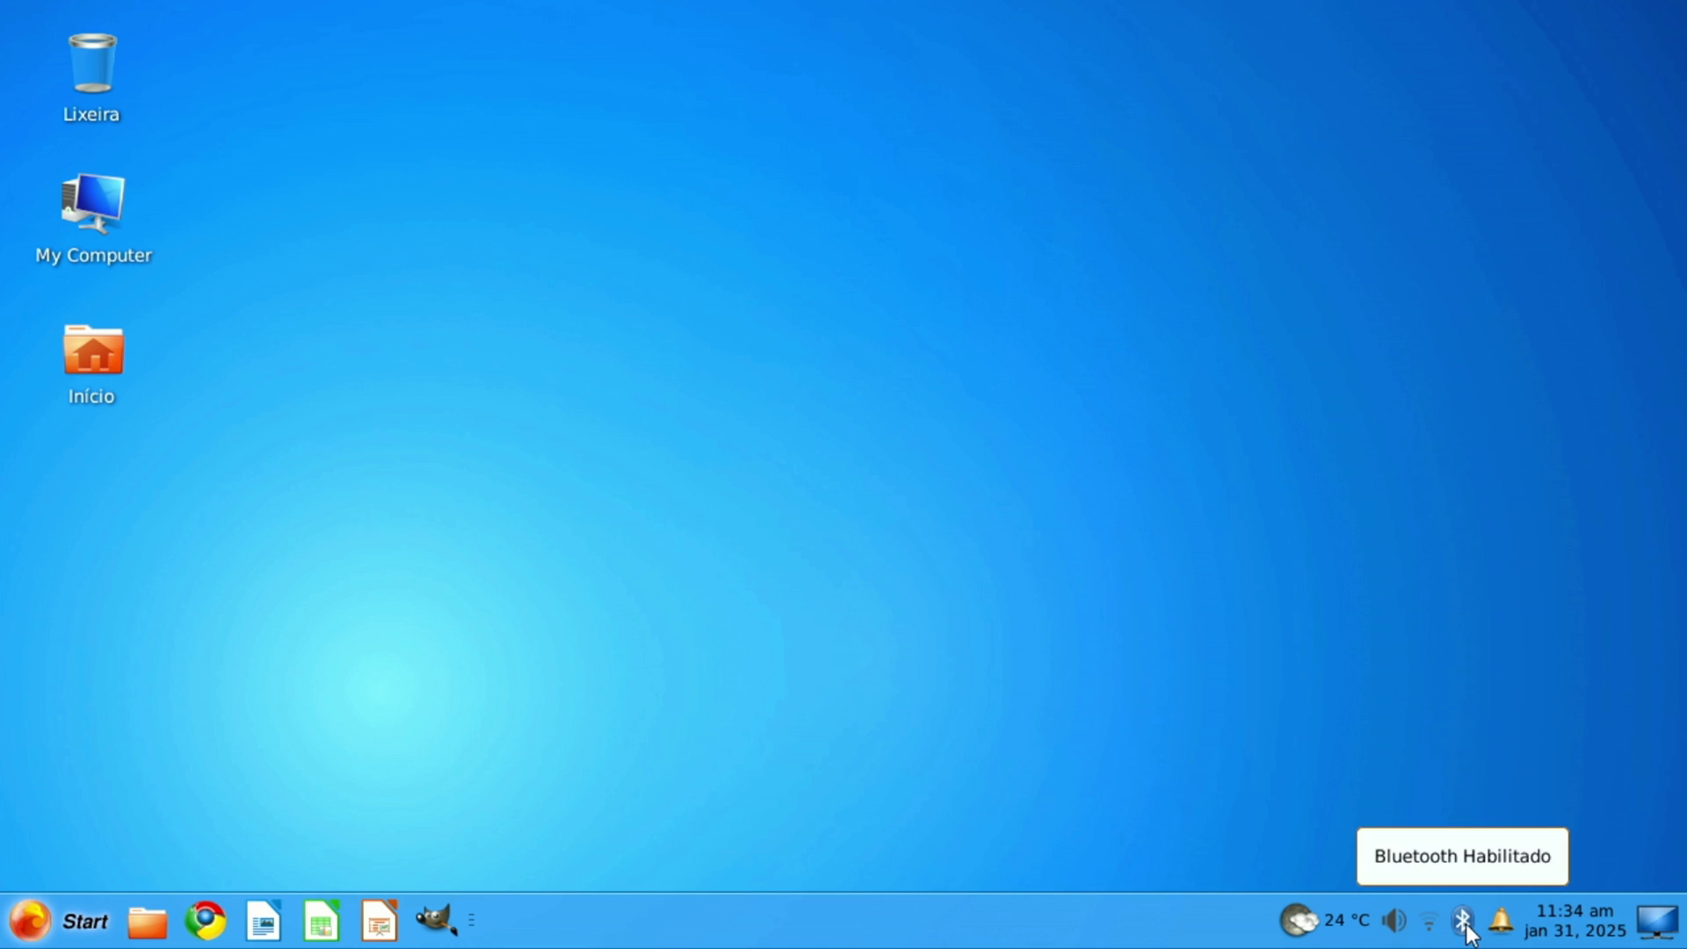
View the notification options and the calendar from the system tray, leaving both closed.
{"action": "left_click", "coordinate": [1500, 923]}
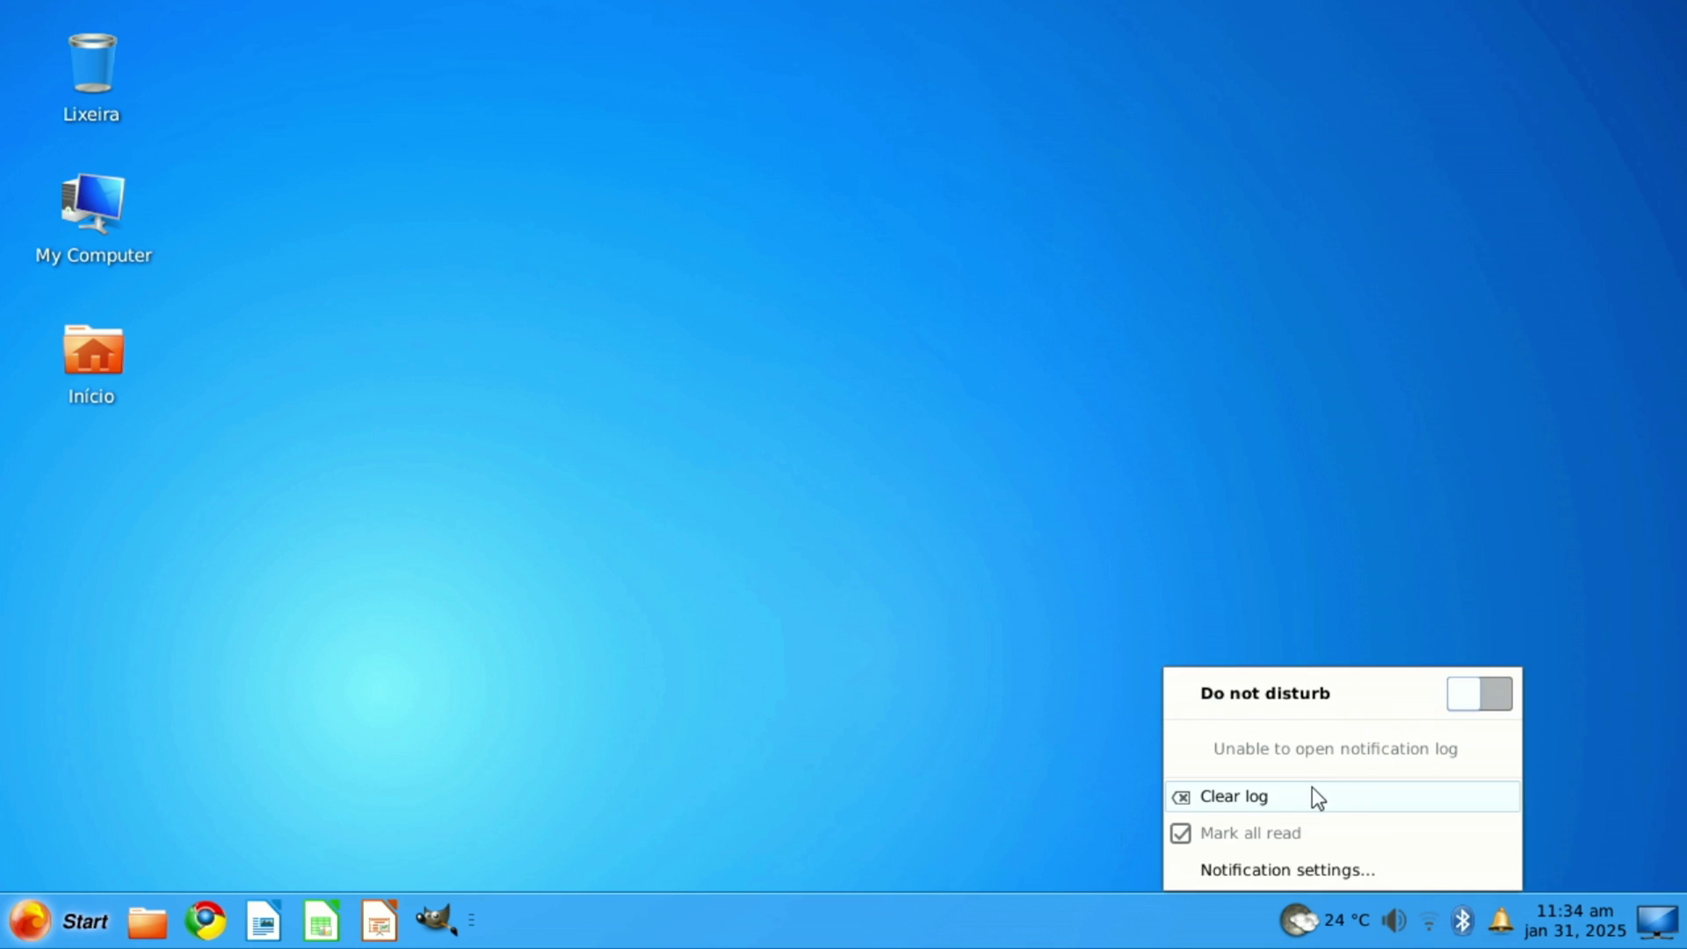
{"action": "left_click", "coordinate": [1683, 795]}
{"action": "left_click", "coordinate": [1568, 921]}
{"action": "left_click", "coordinate": [1568, 921]}
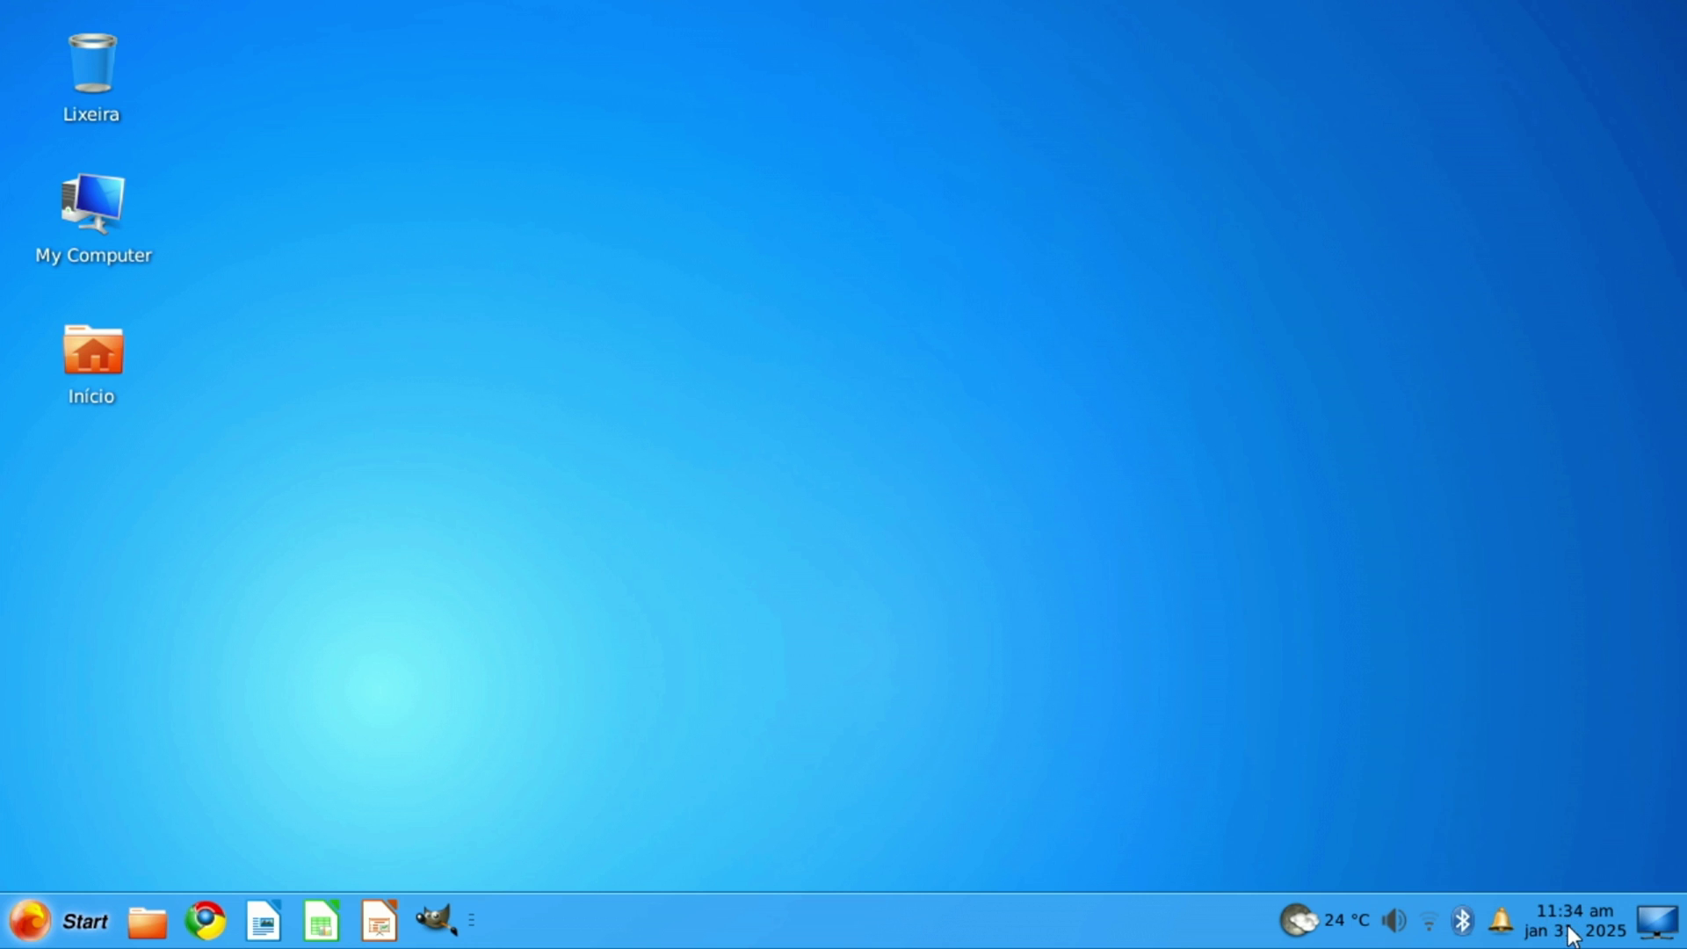
{"action": "left_click", "coordinate": [1570, 930]}
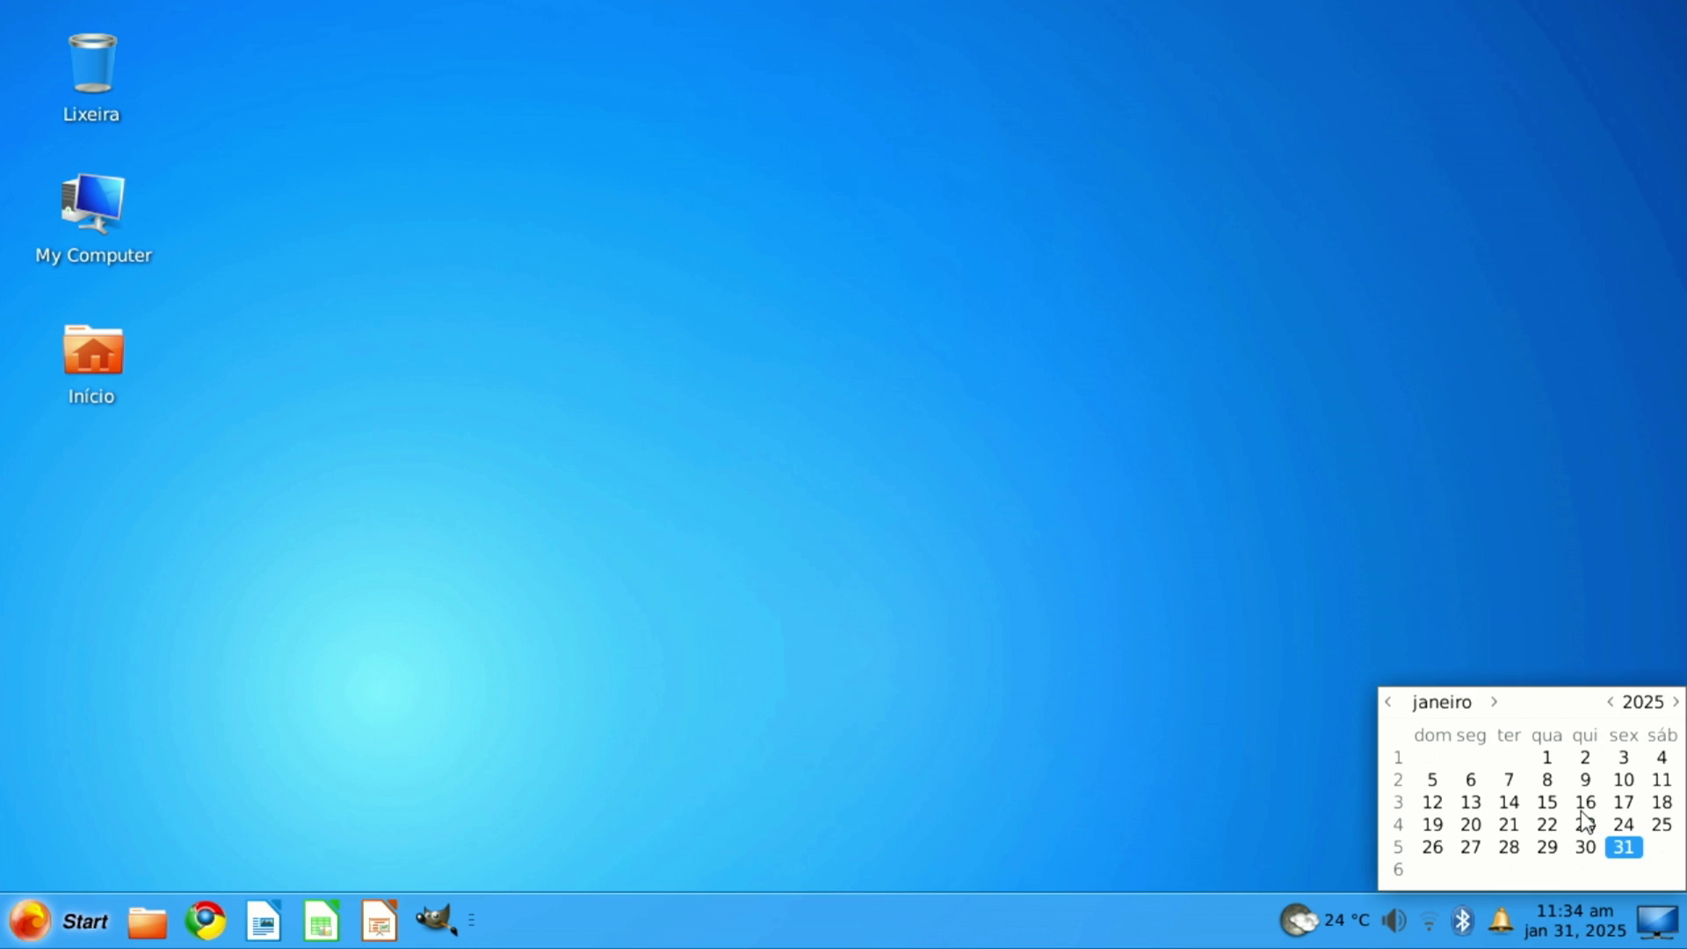
{"action": "left_click", "coordinate": [1475, 524]}
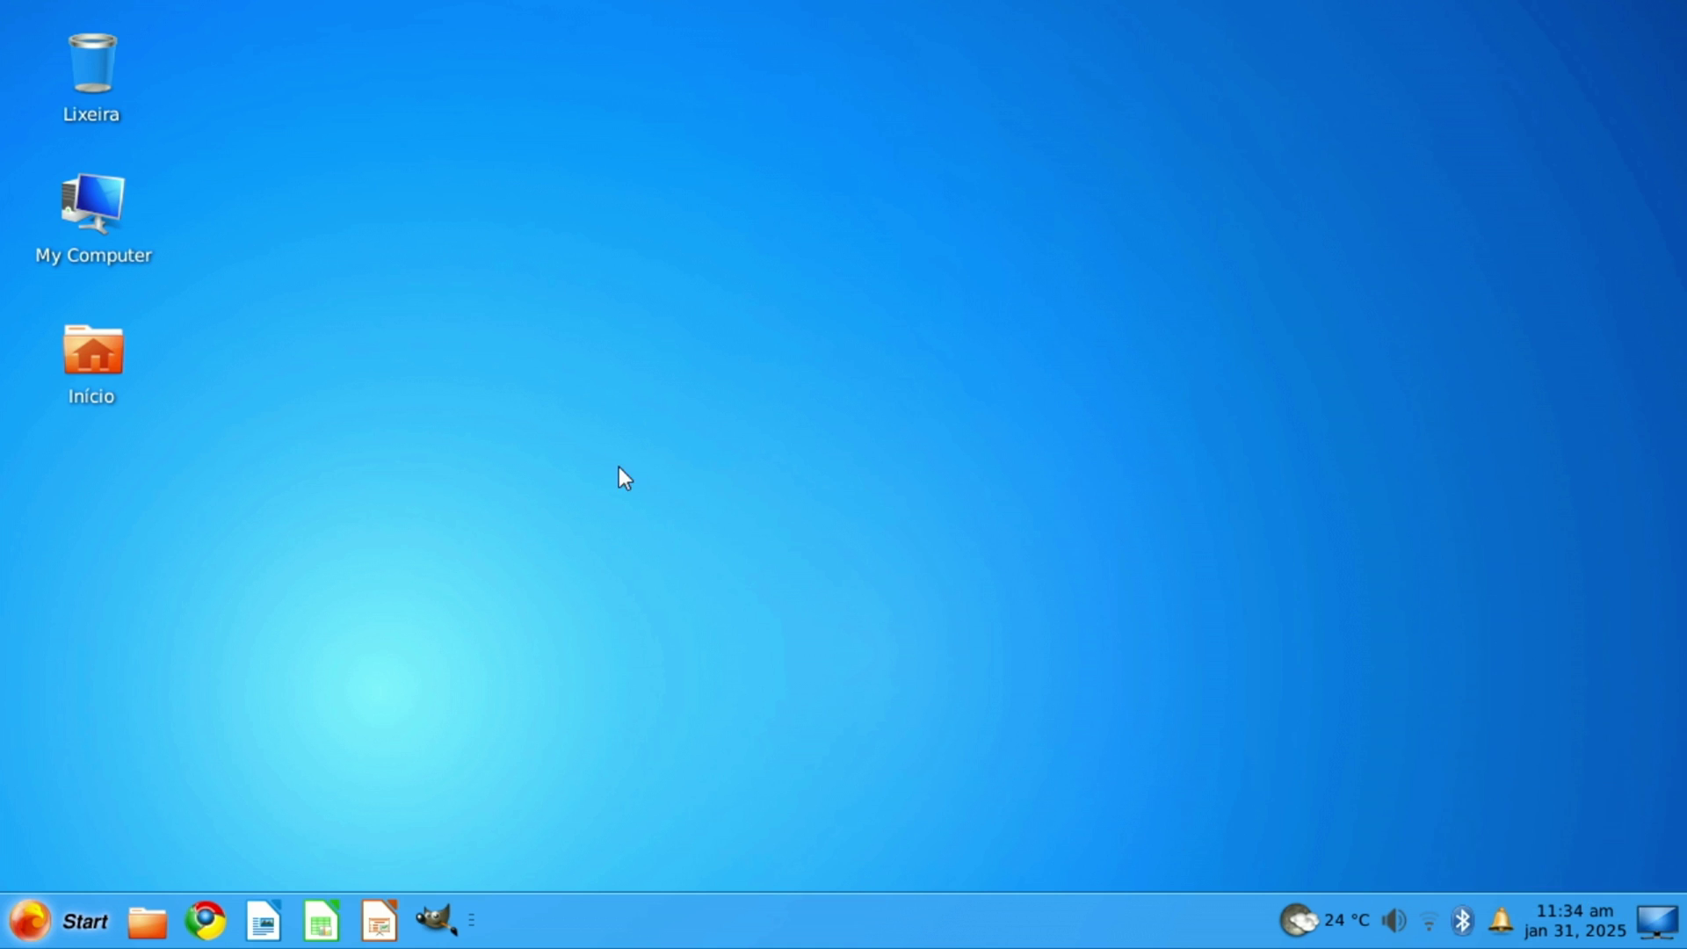
Open My Computer and try out showing the desktop and restoring the file manager window.
{"action": "double_click", "coordinate": [92, 206]}
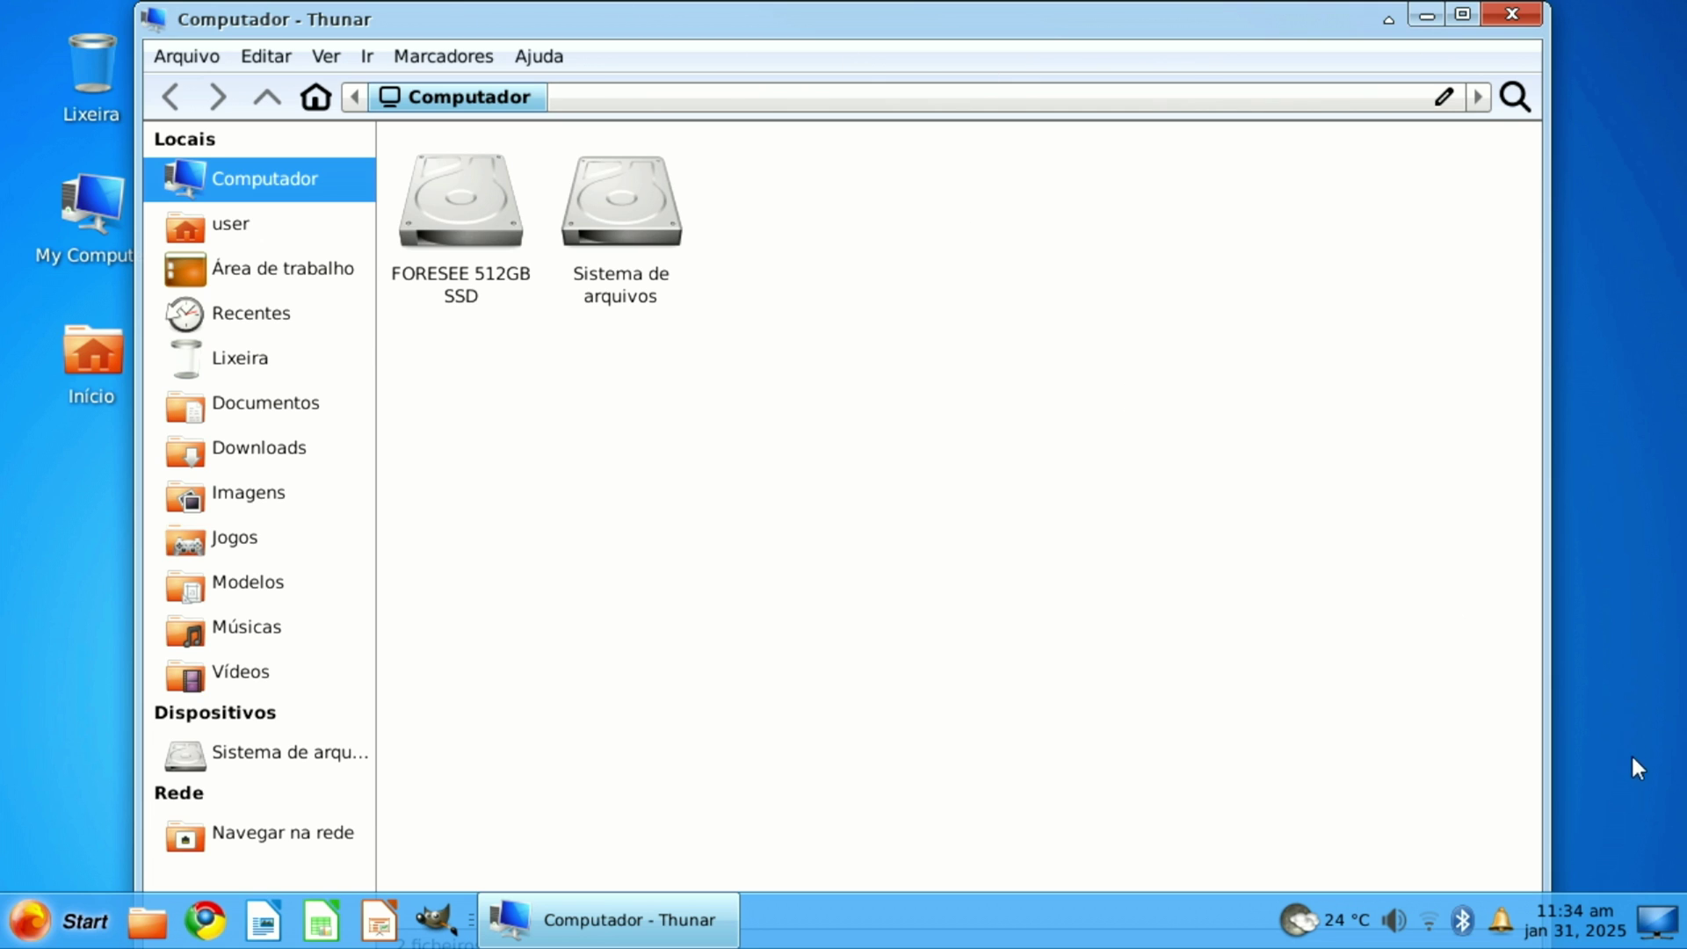
{"action": "left_click", "coordinate": [1648, 933]}
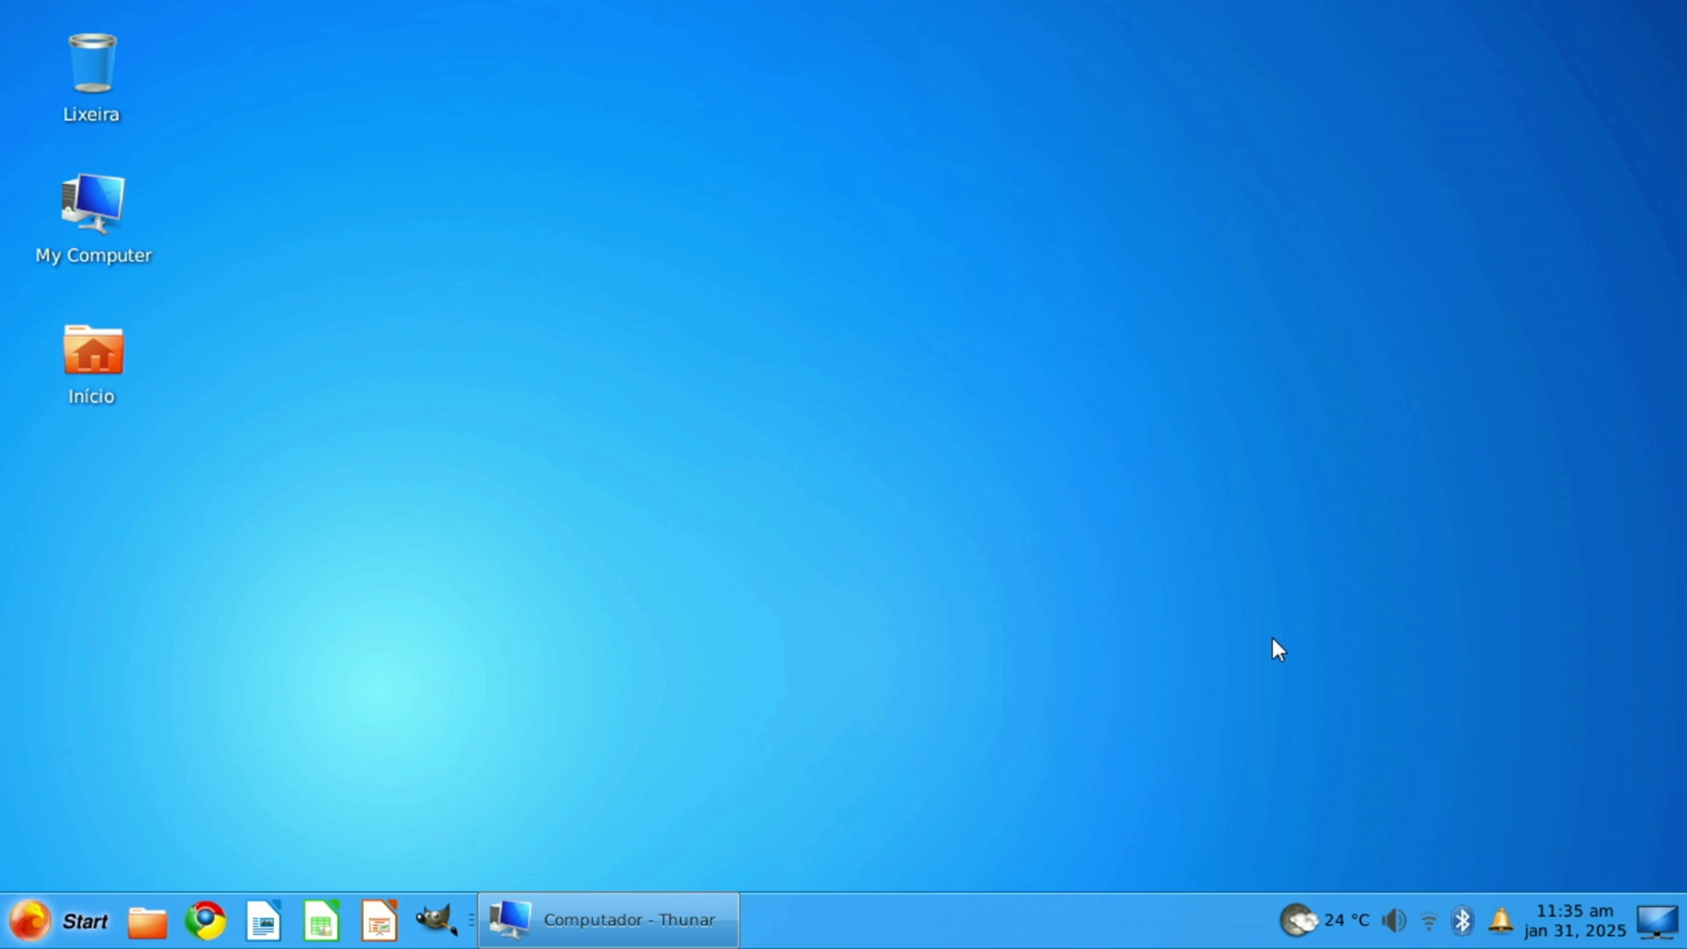
{"action": "left_click", "coordinate": [652, 928]}
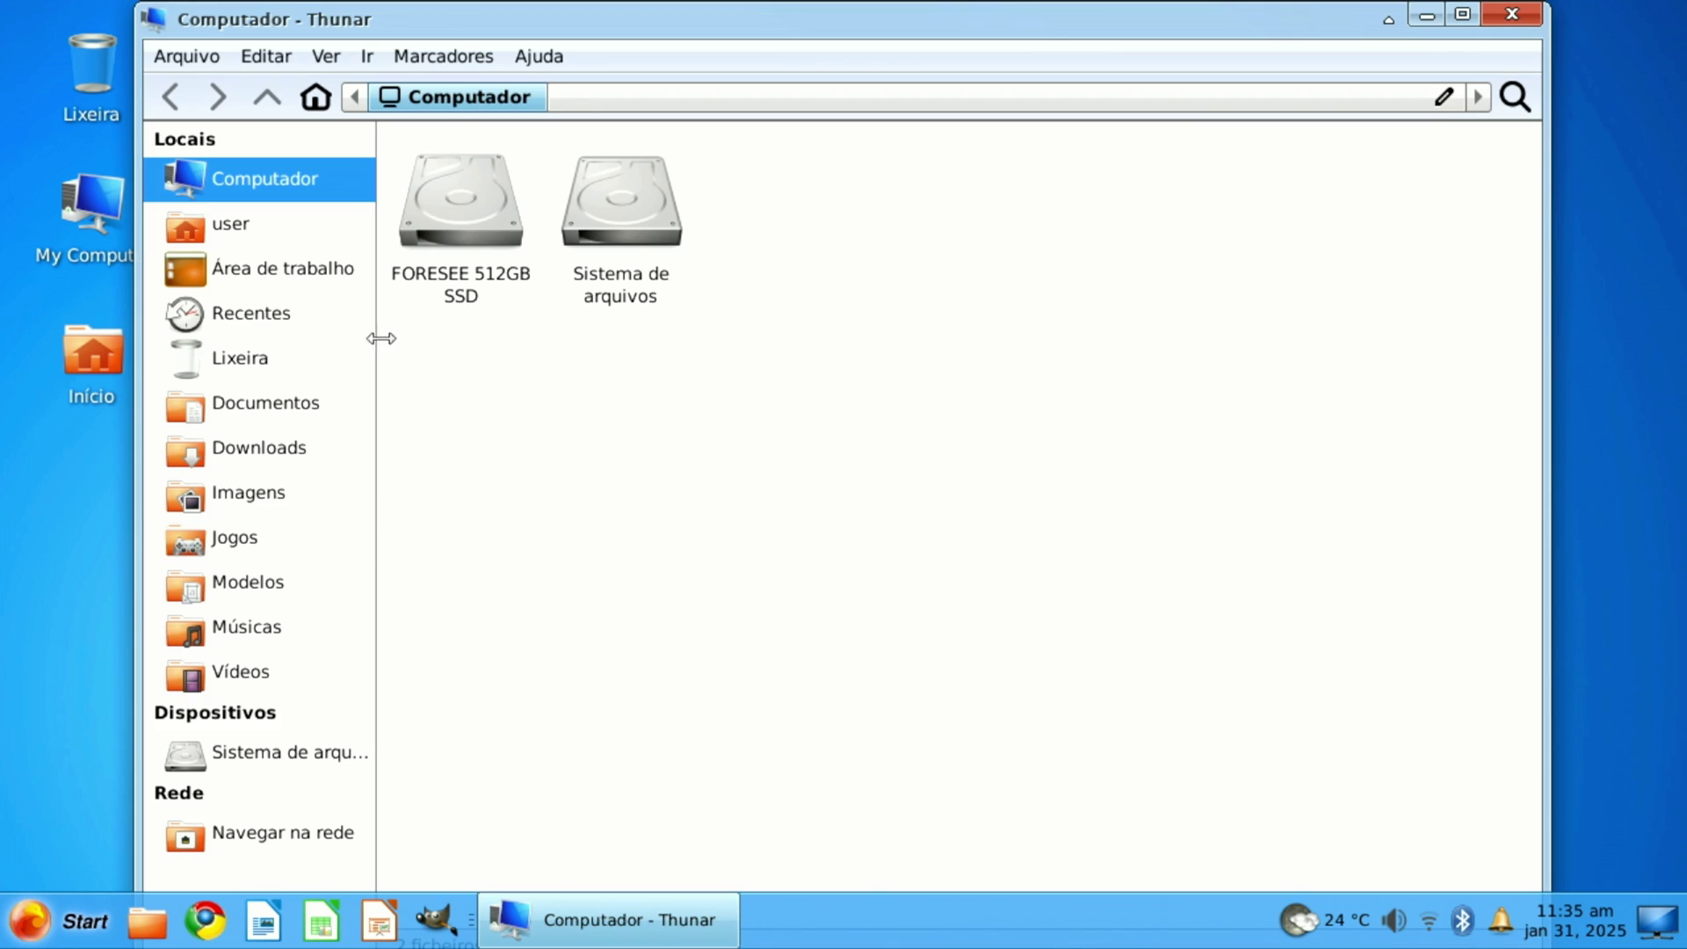
Shift the file manager window slightly, select the FORESEE 512GB SSD drive, and close the window.
{"action": "left_click_drag", "start_coordinate": [504, 22], "coordinate": [512, 23]}
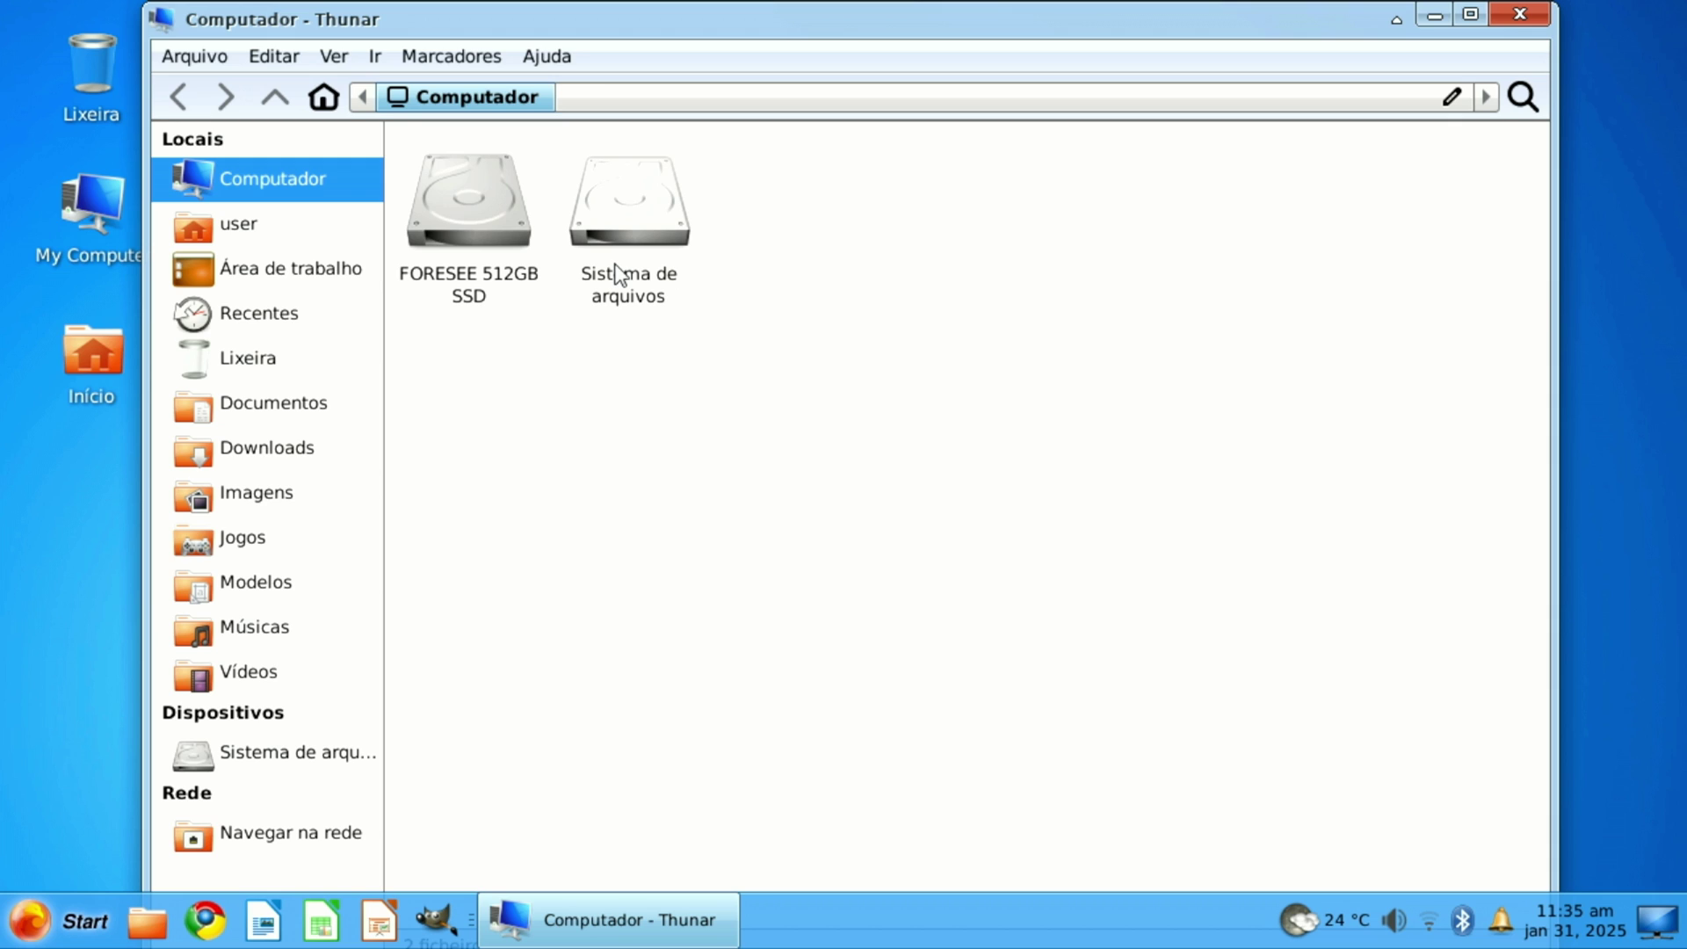
{"action": "left_click", "coordinate": [525, 240]}
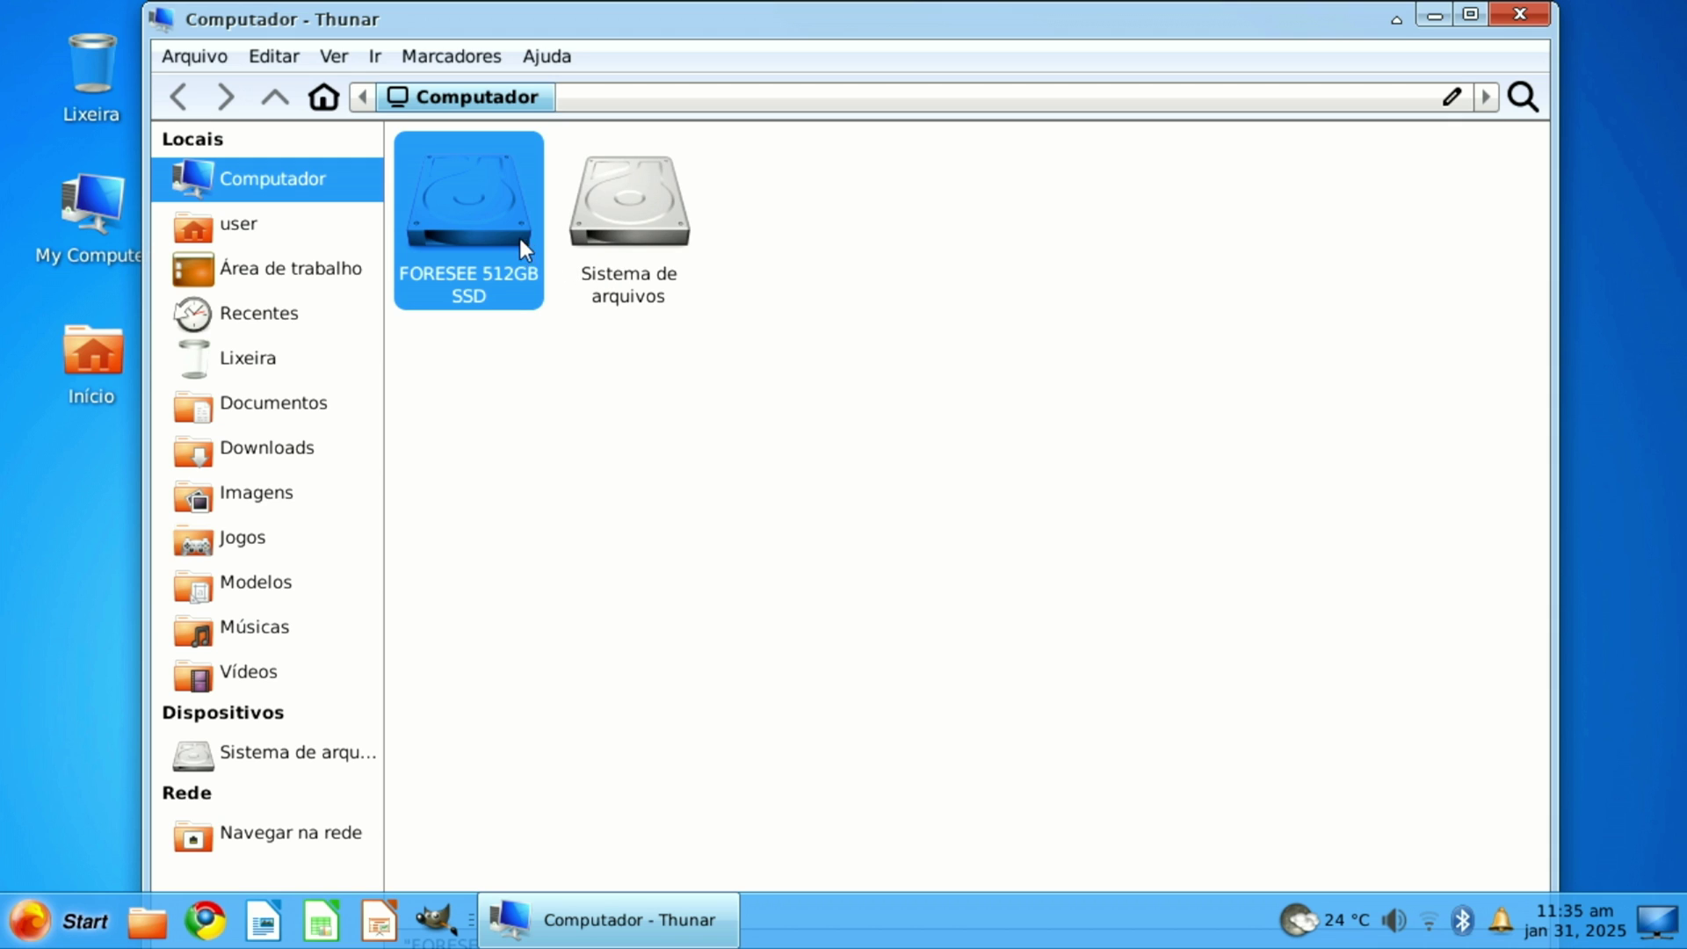
{"action": "left_click", "coordinate": [541, 466]}
{"action": "left_click", "coordinate": [467, 214]}
{"action": "left_click", "coordinate": [1519, 12]}
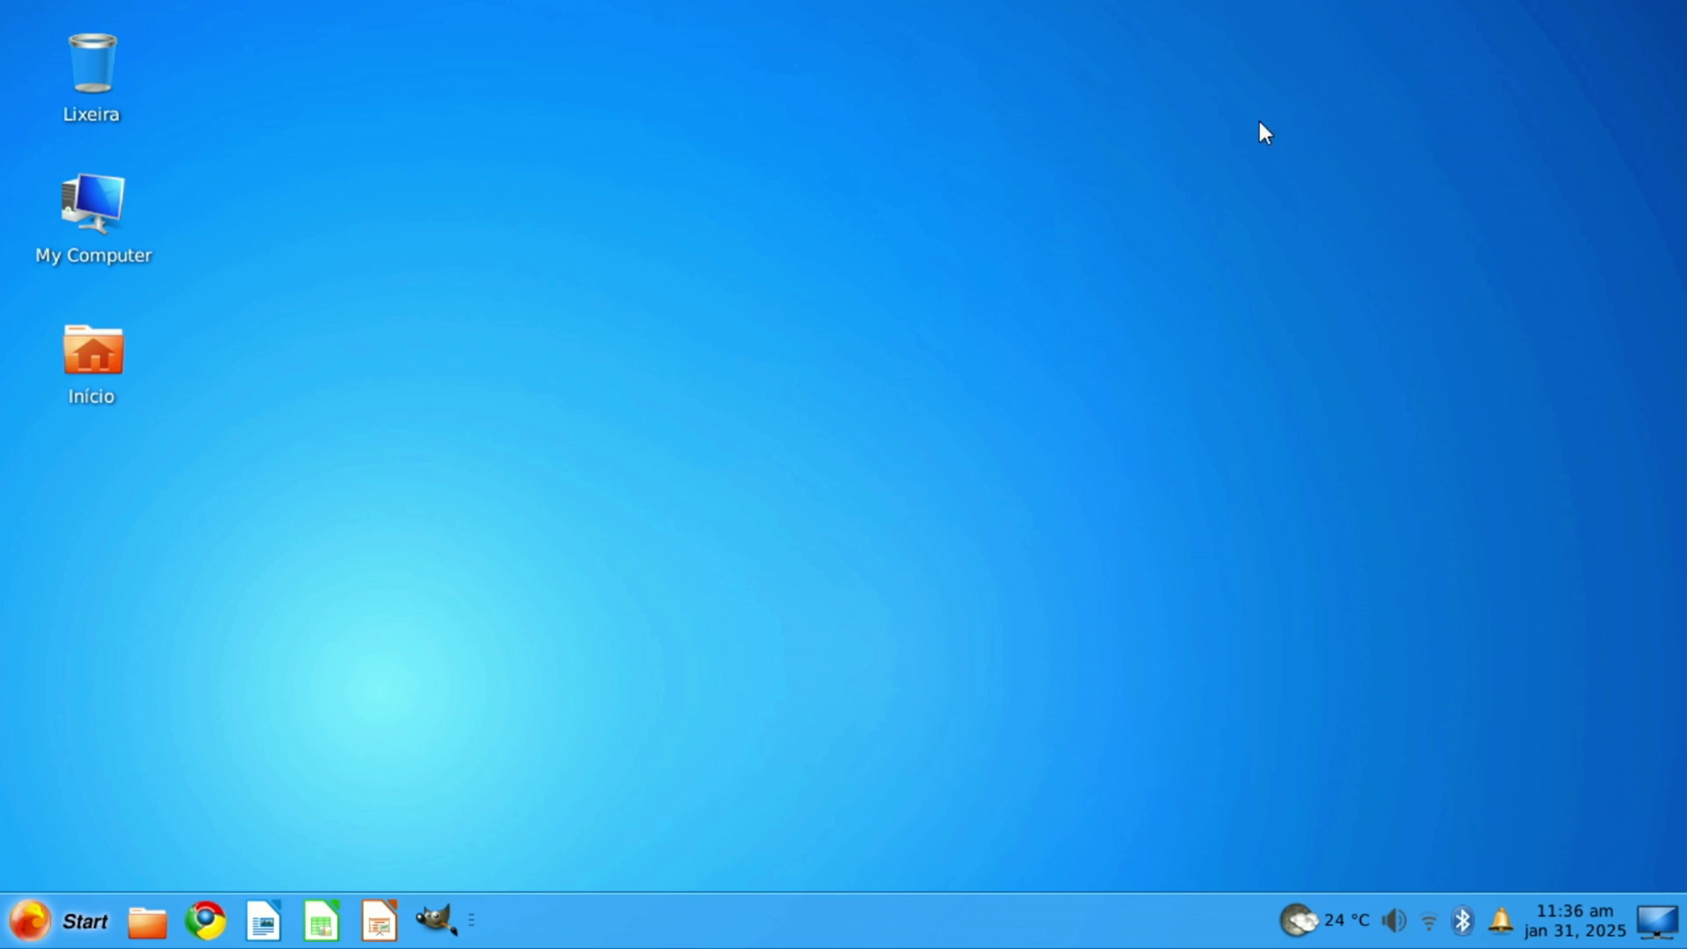
Open the user's home folder in the file manager, look over its folders, and close the window.
{"action": "left_click", "coordinate": [147, 918]}
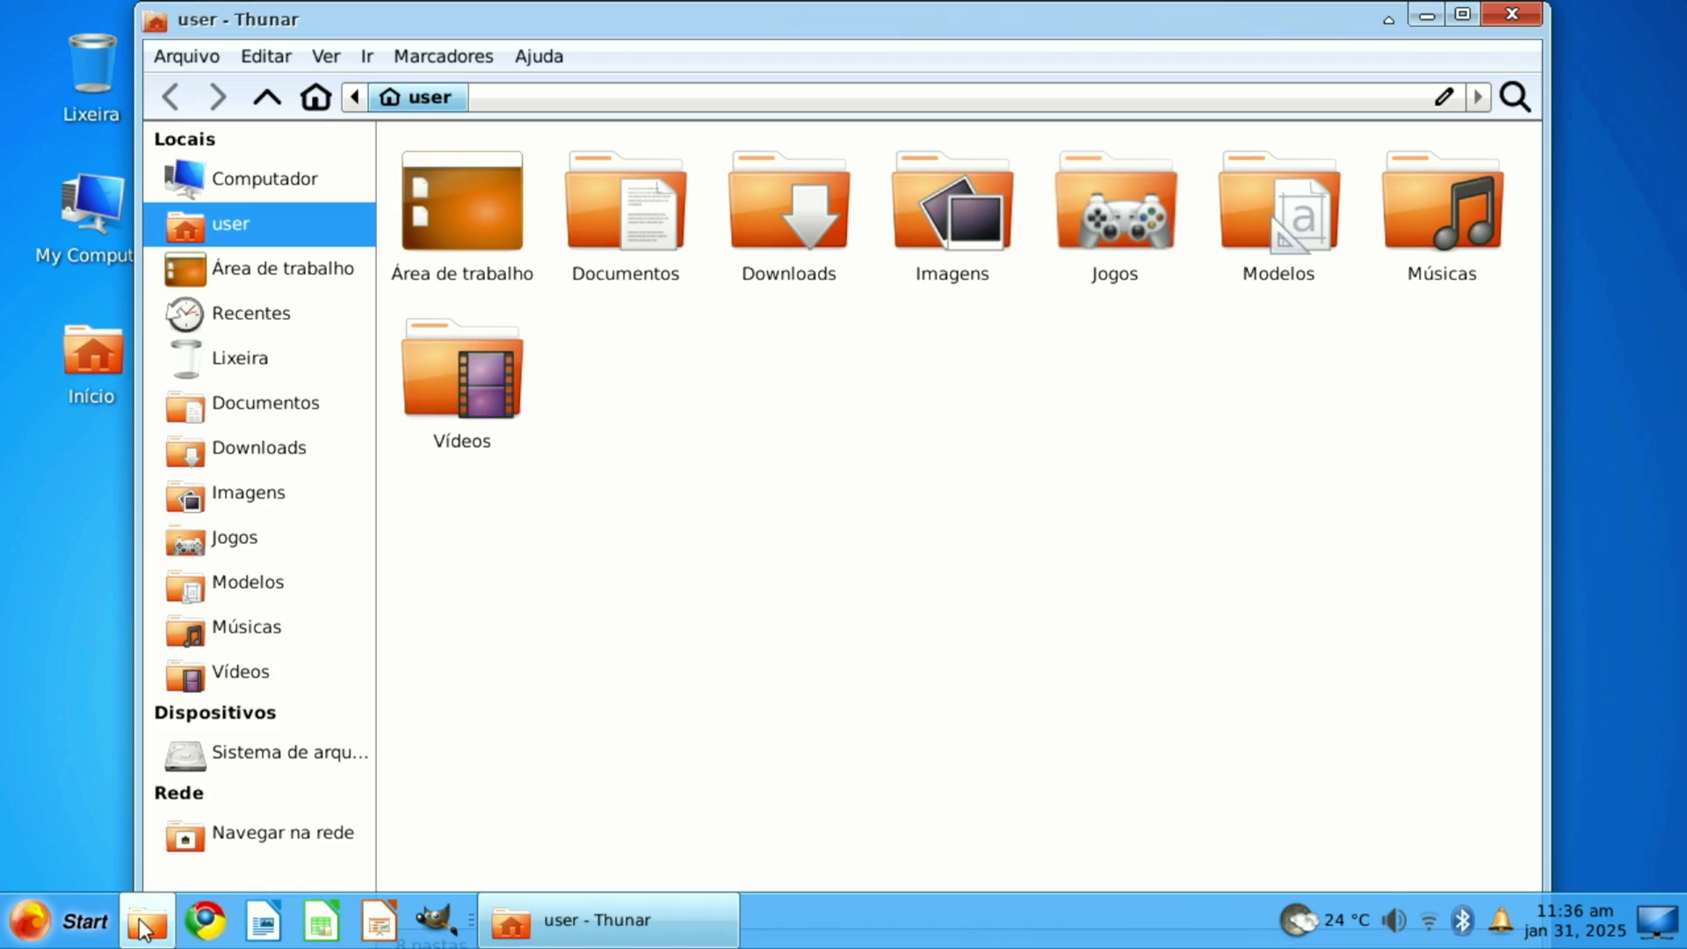
{"action": "left_click", "coordinate": [1512, 15]}
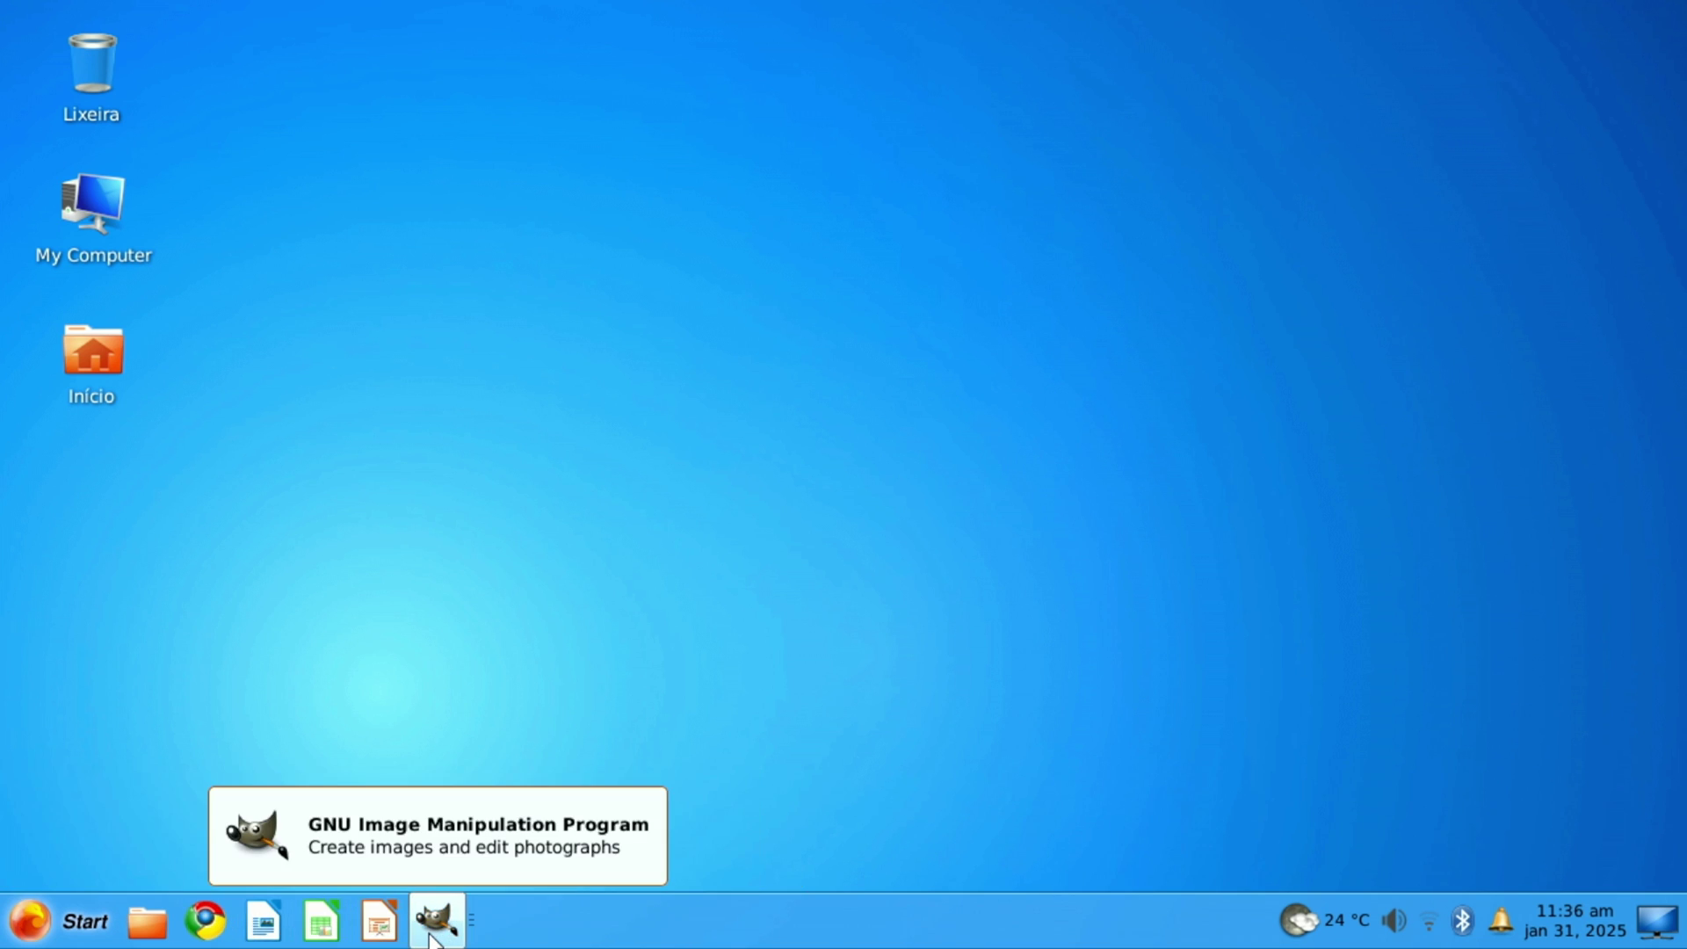
Launch Google Chrome, close the What's New tab, and maximize the browser window.
{"action": "left_click", "coordinate": [239, 937]}
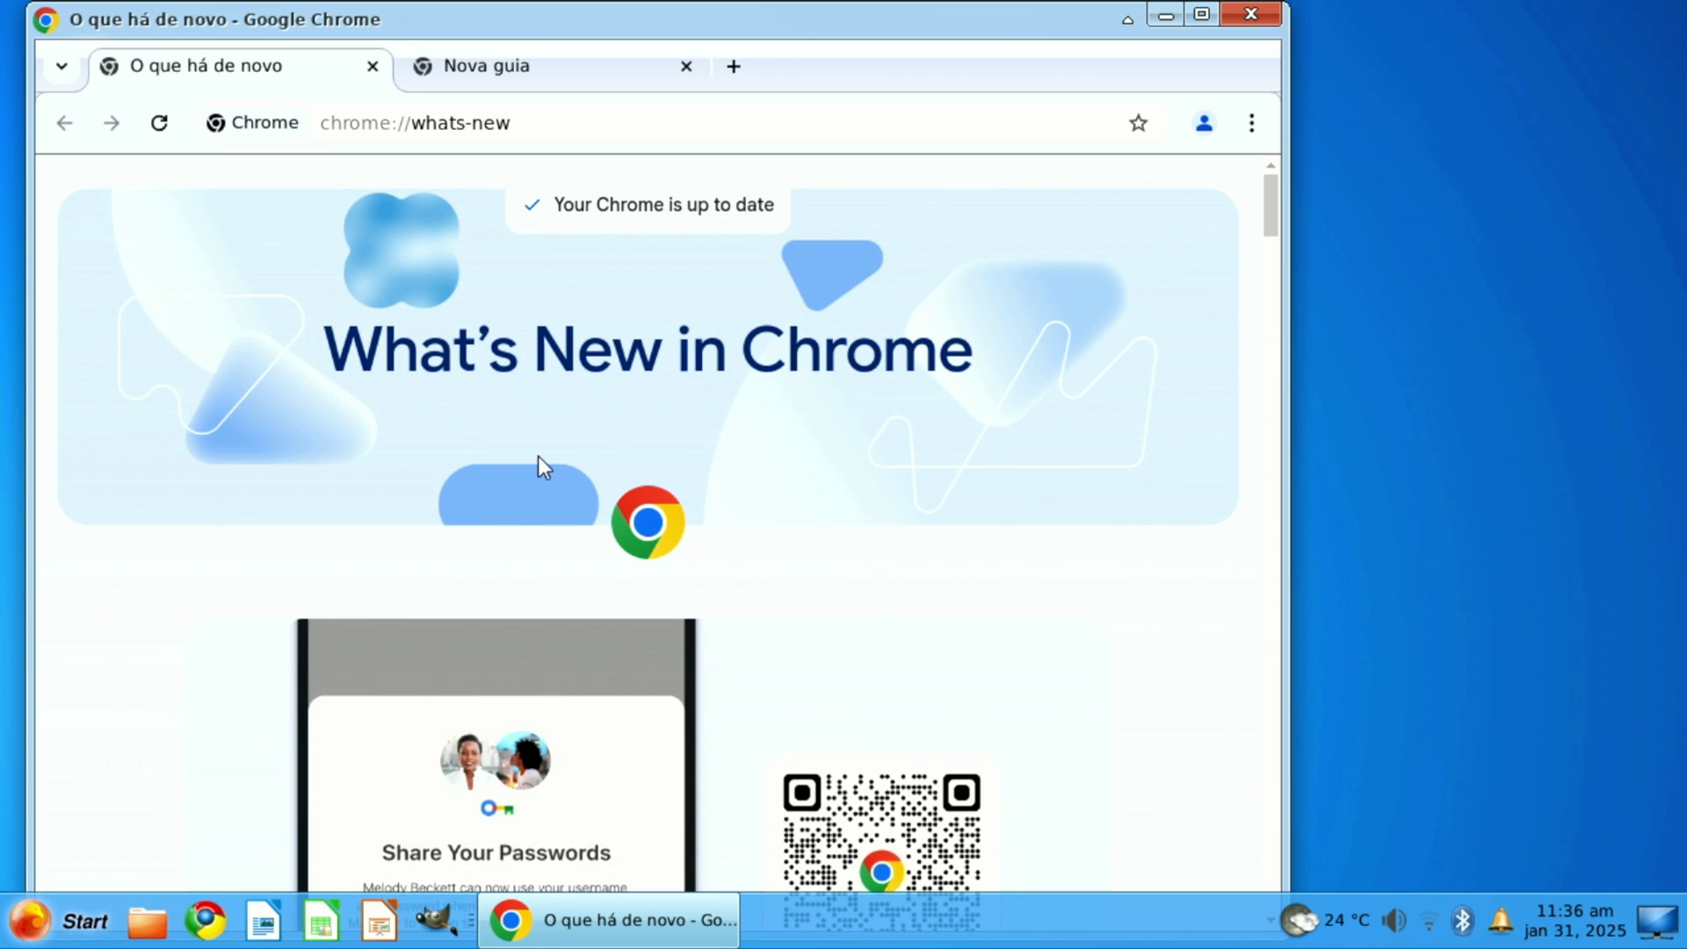
{"action": "left_click", "coordinate": [371, 78]}
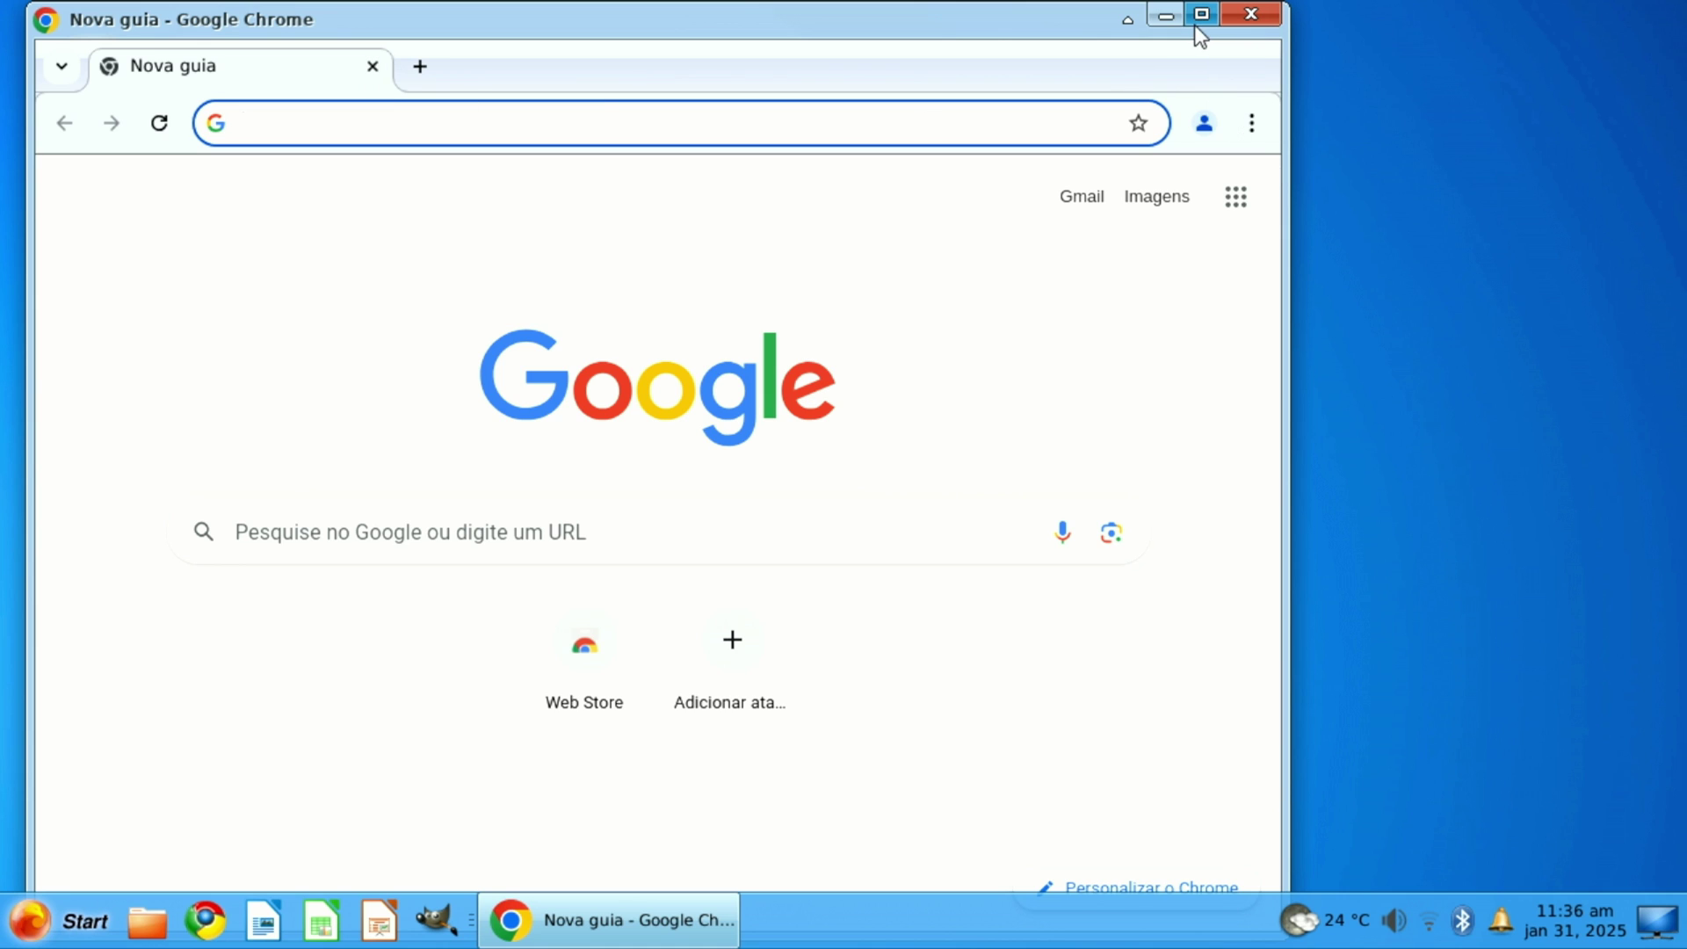
{"action": "left_click", "coordinate": [1201, 15]}
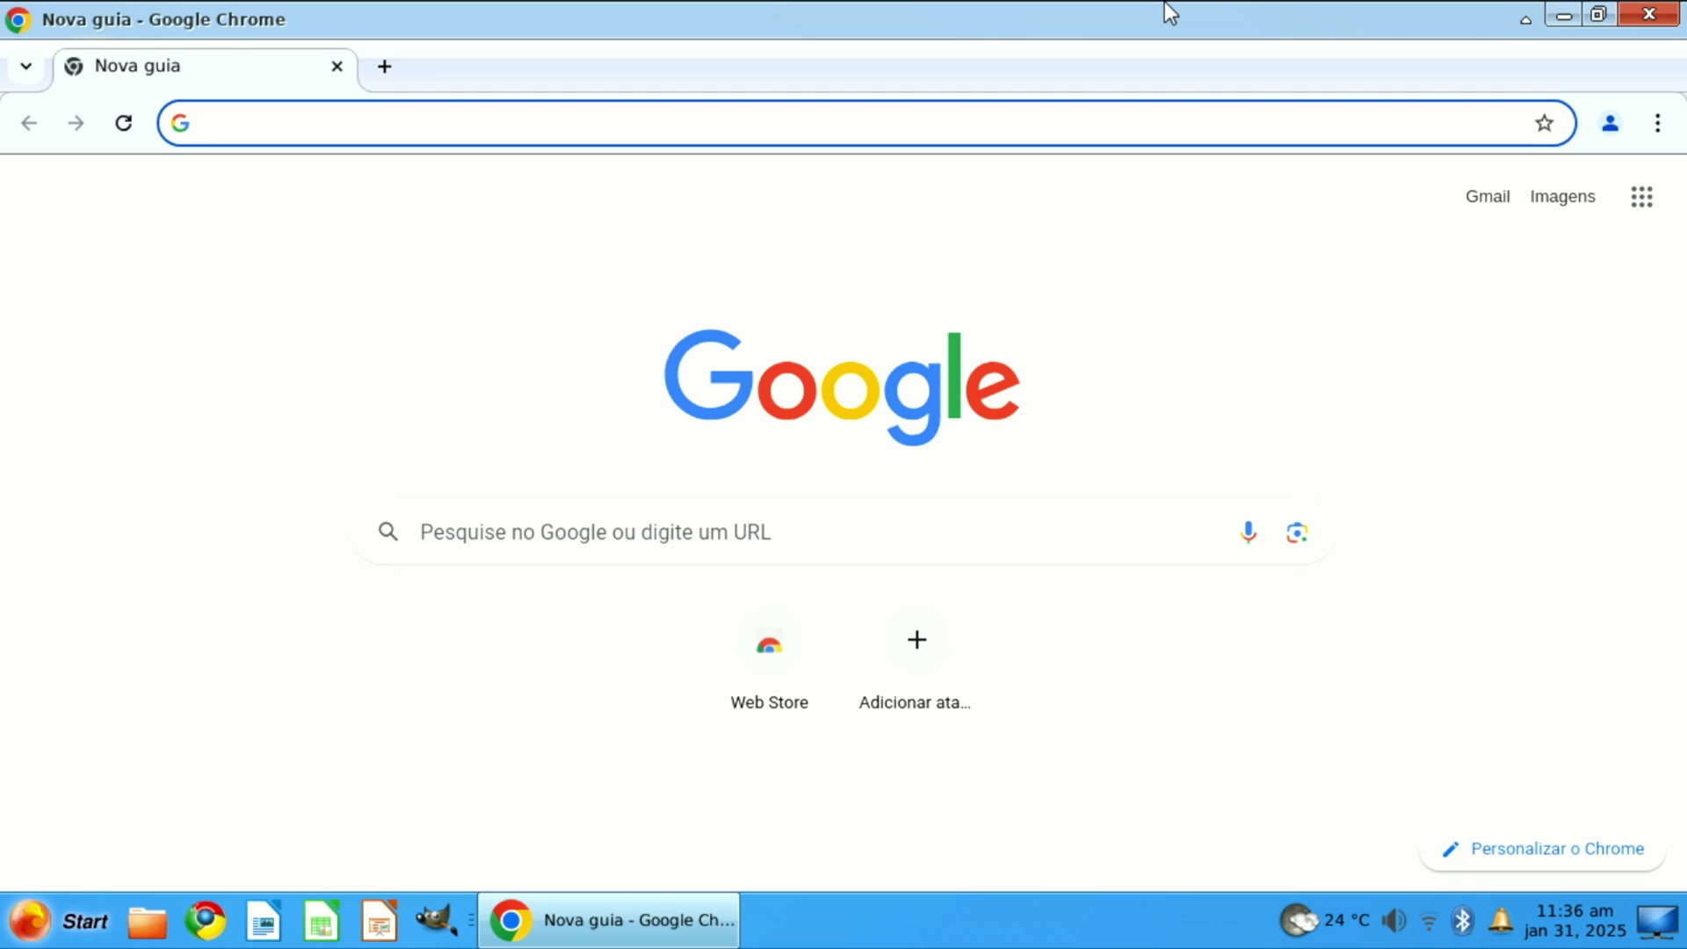
Open the About Google Chrome page in the browser settings to check the version.
{"action": "left_click", "coordinate": [1659, 127]}
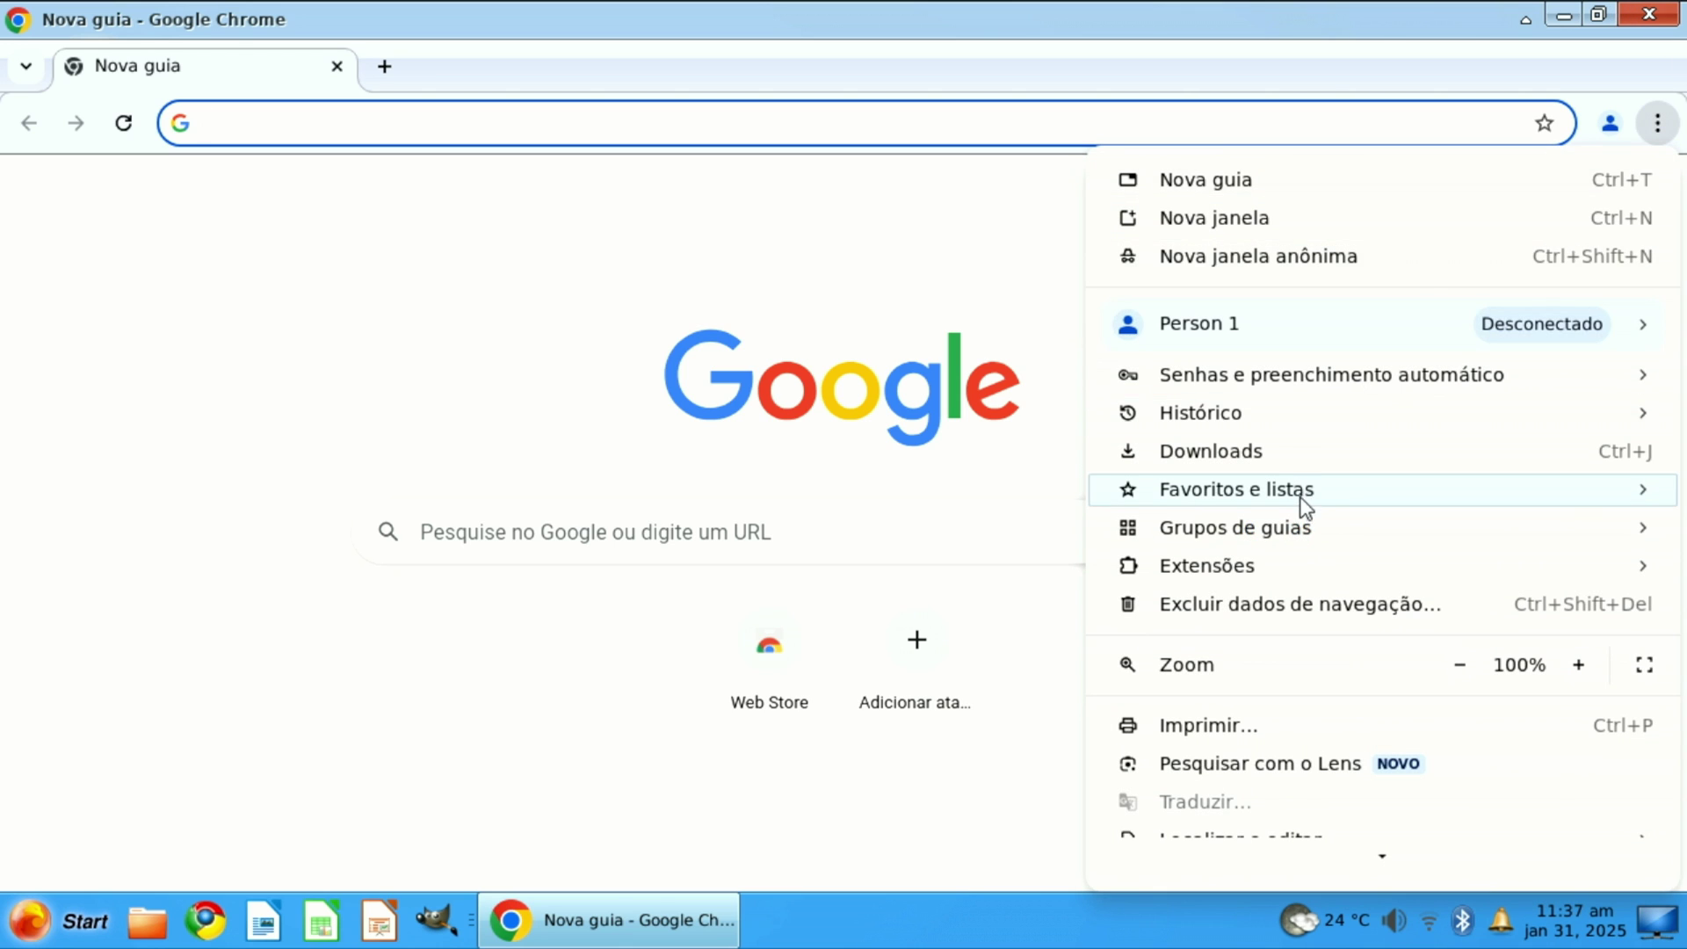
{"action": "scroll", "coordinate": [1301, 527], "scroll_direction": "down", "scroll_amount": 3}
{"action": "left_click", "coordinate": [1263, 817]}
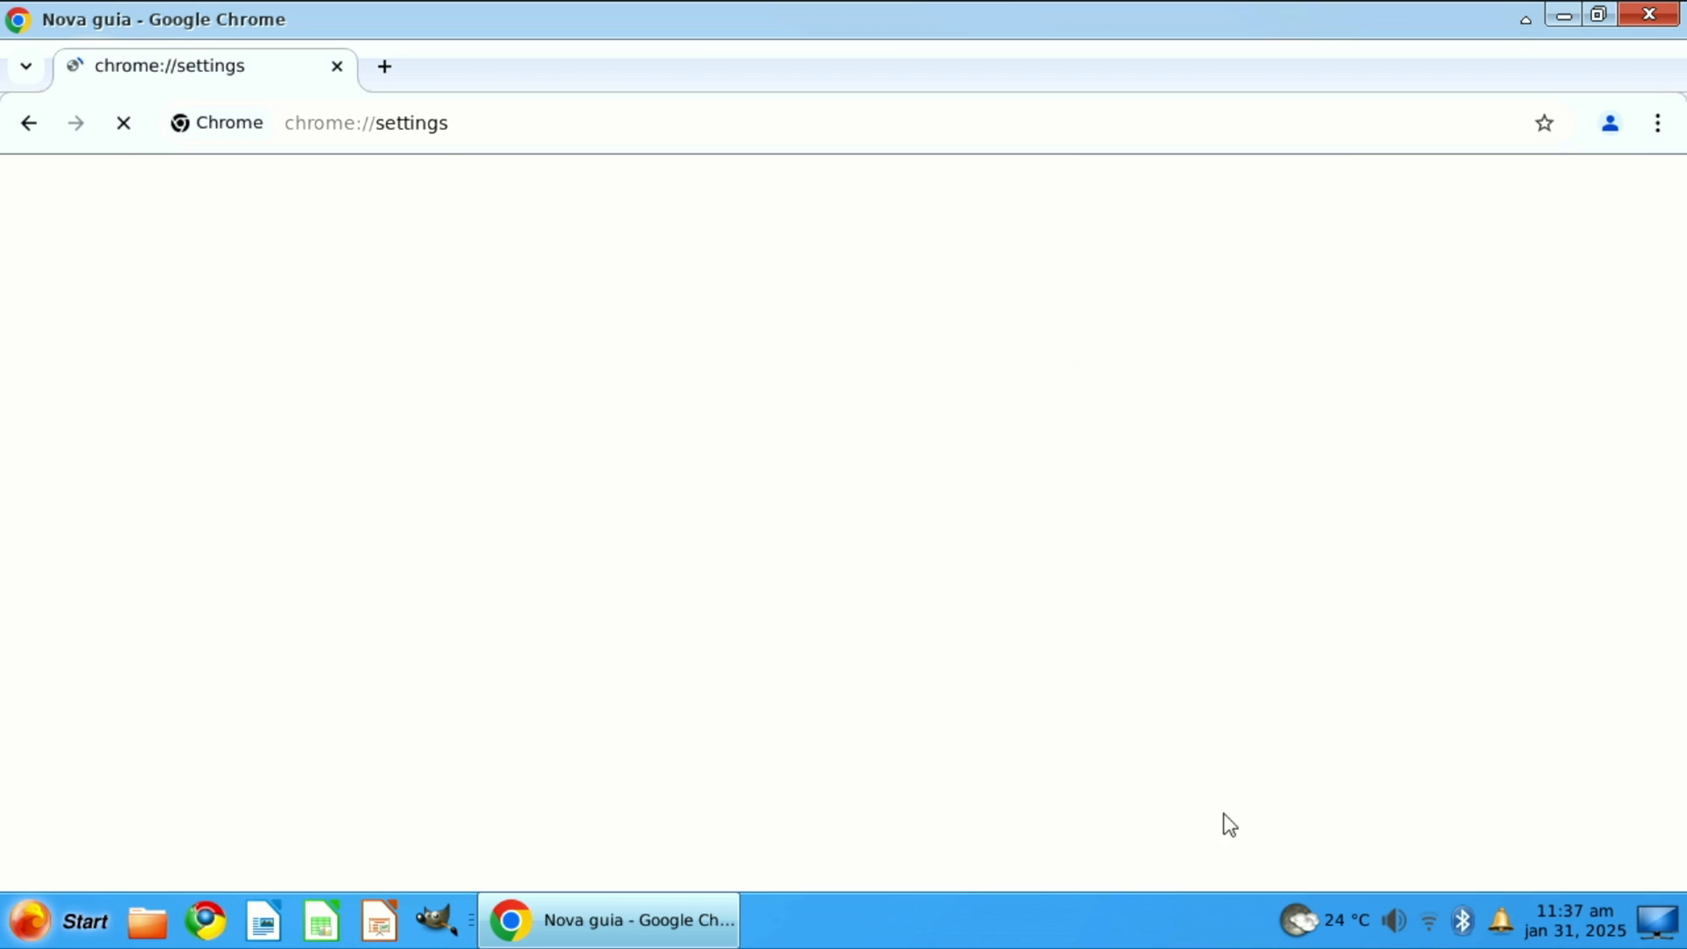
{"action": "scroll", "coordinate": [169, 567], "scroll_direction": "down", "scroll_amount": 3}
{"action": "left_click", "coordinate": [175, 857]}
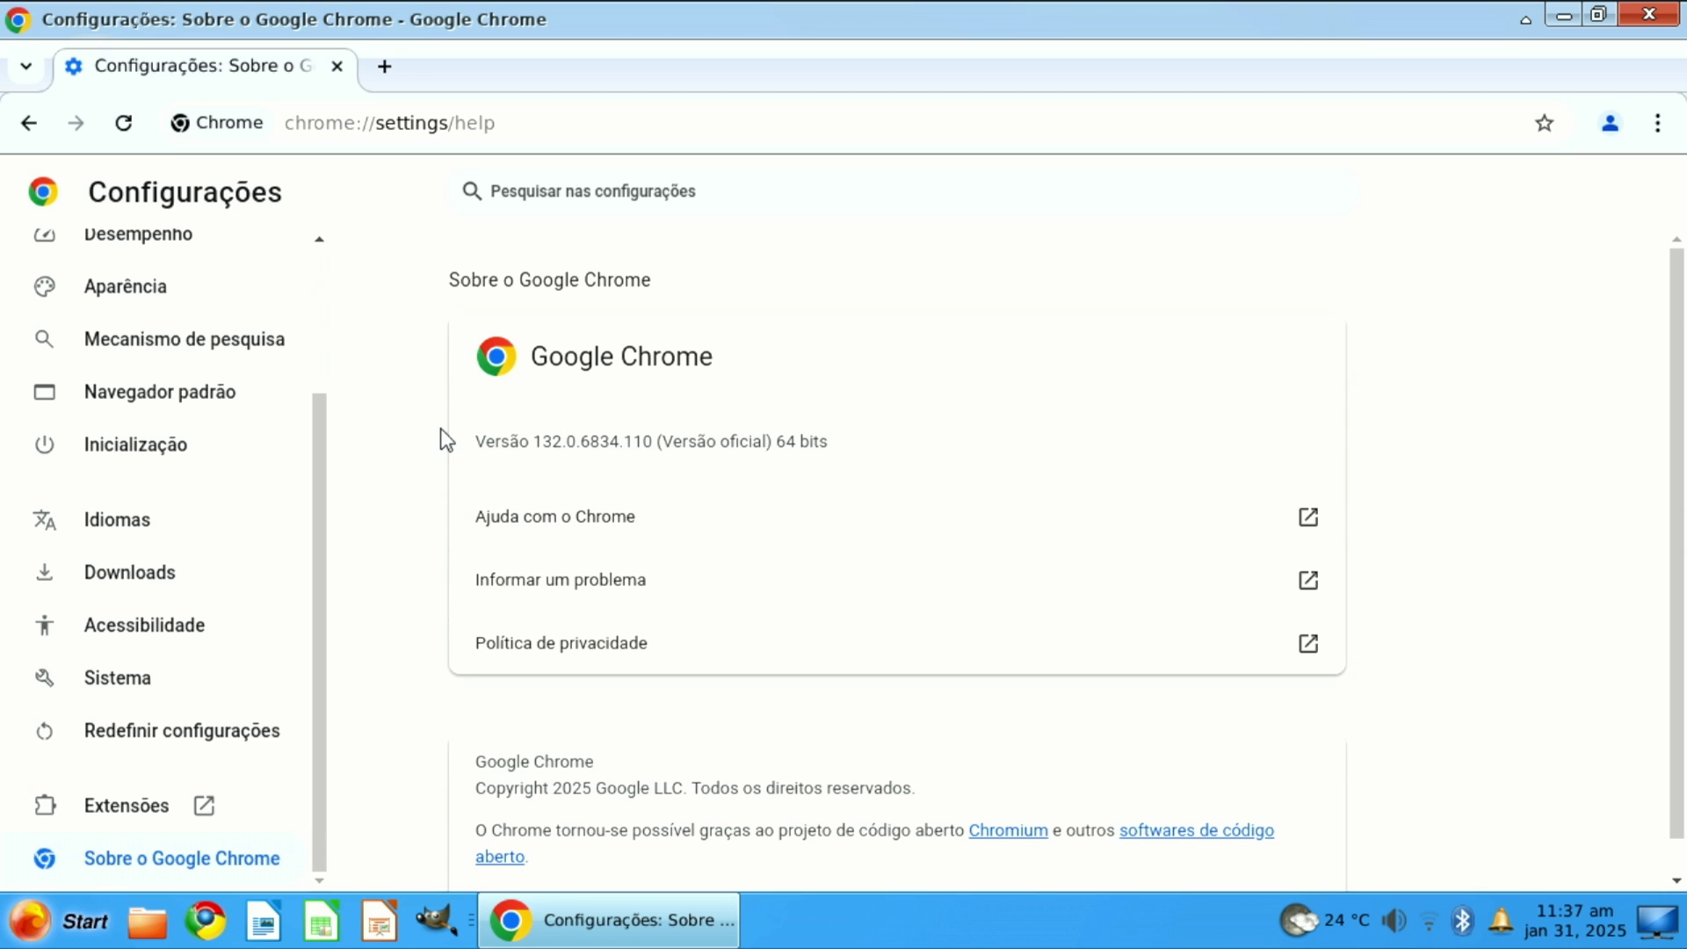
Open a new tab, accept the ad privacy notice, and close the settings tab.
{"action": "left_click", "coordinate": [382, 68]}
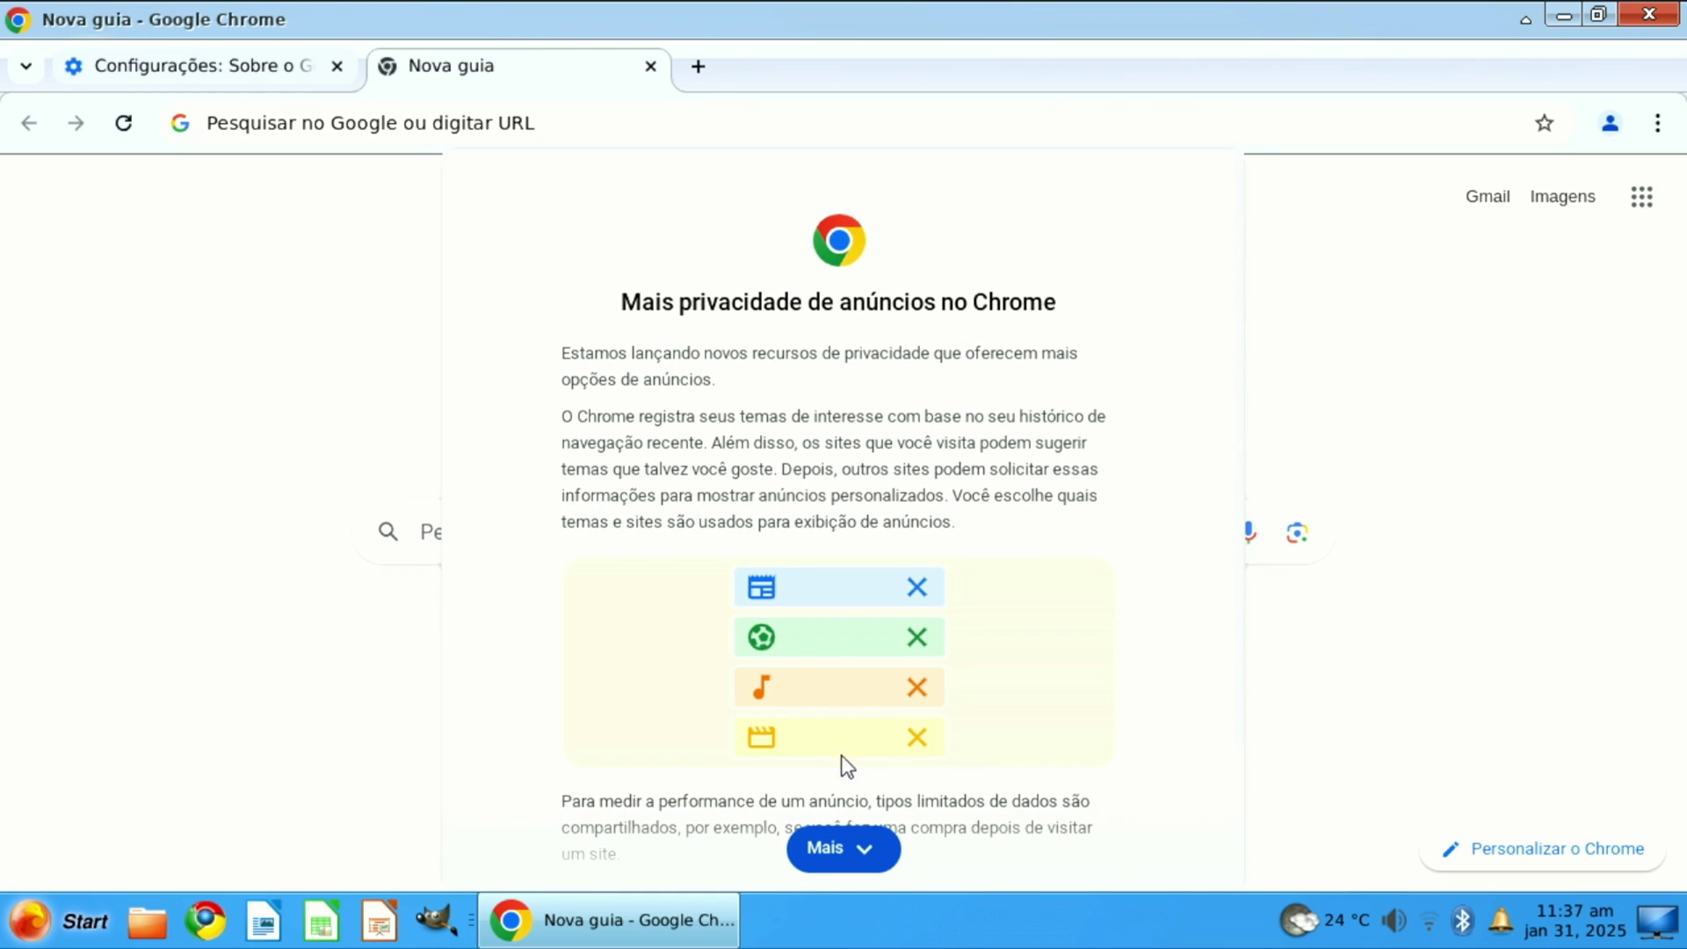
{"action": "left_click", "coordinate": [865, 845]}
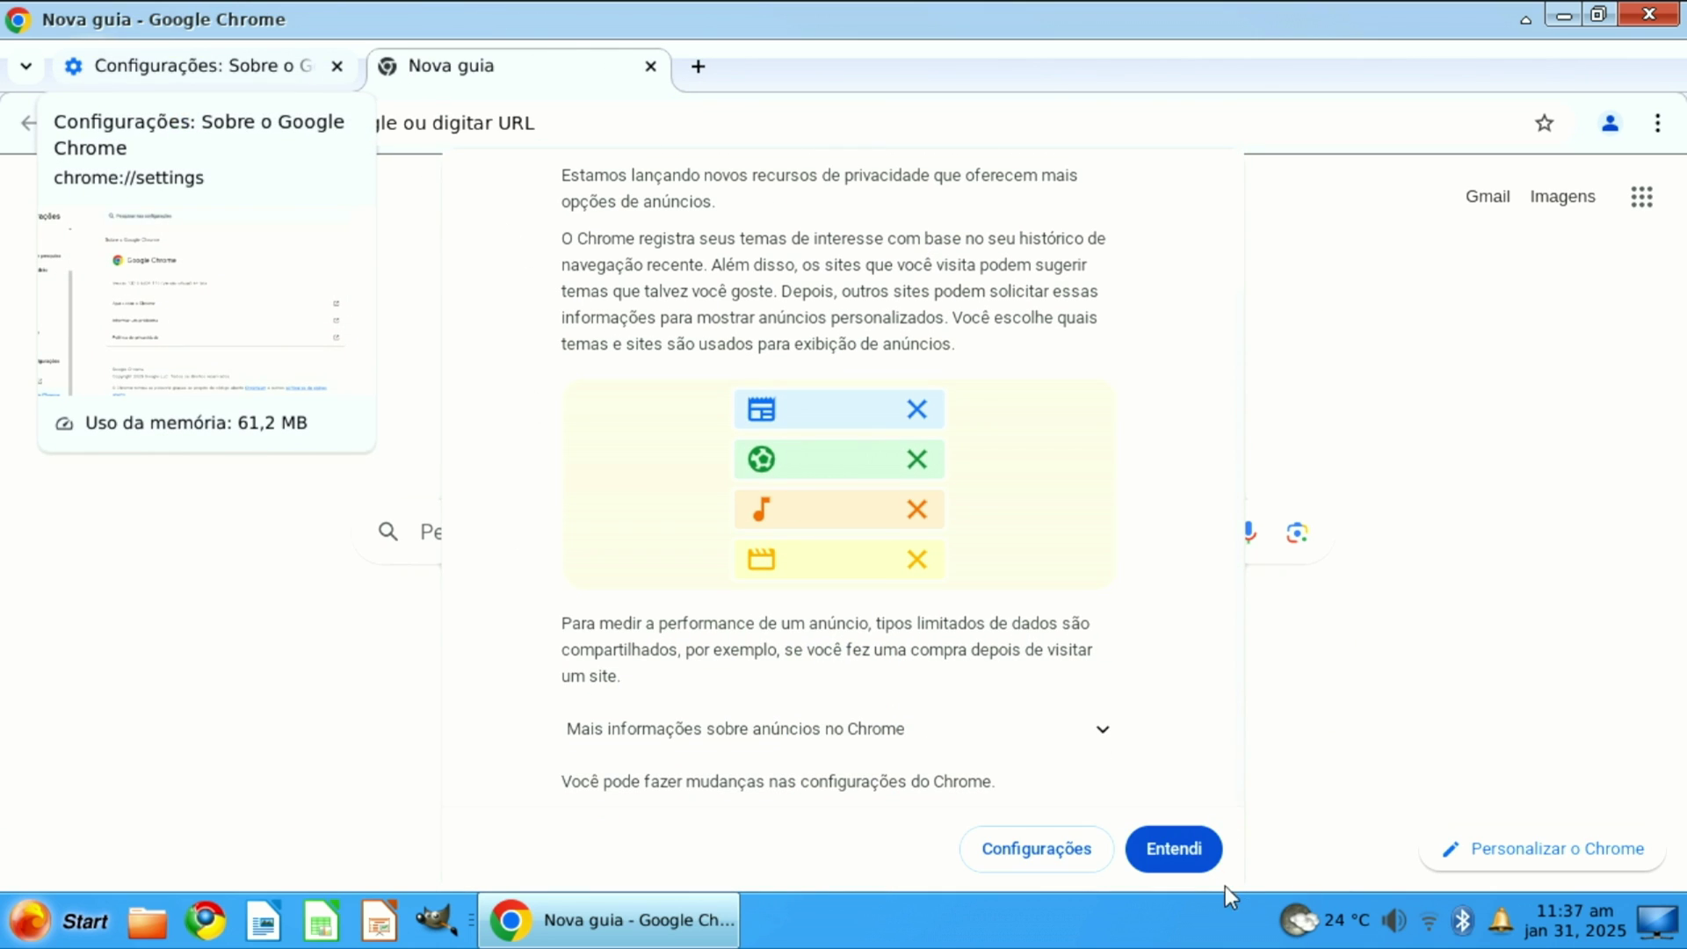
{"action": "left_click", "coordinate": [1171, 849]}
{"action": "left_click", "coordinate": [339, 66]}
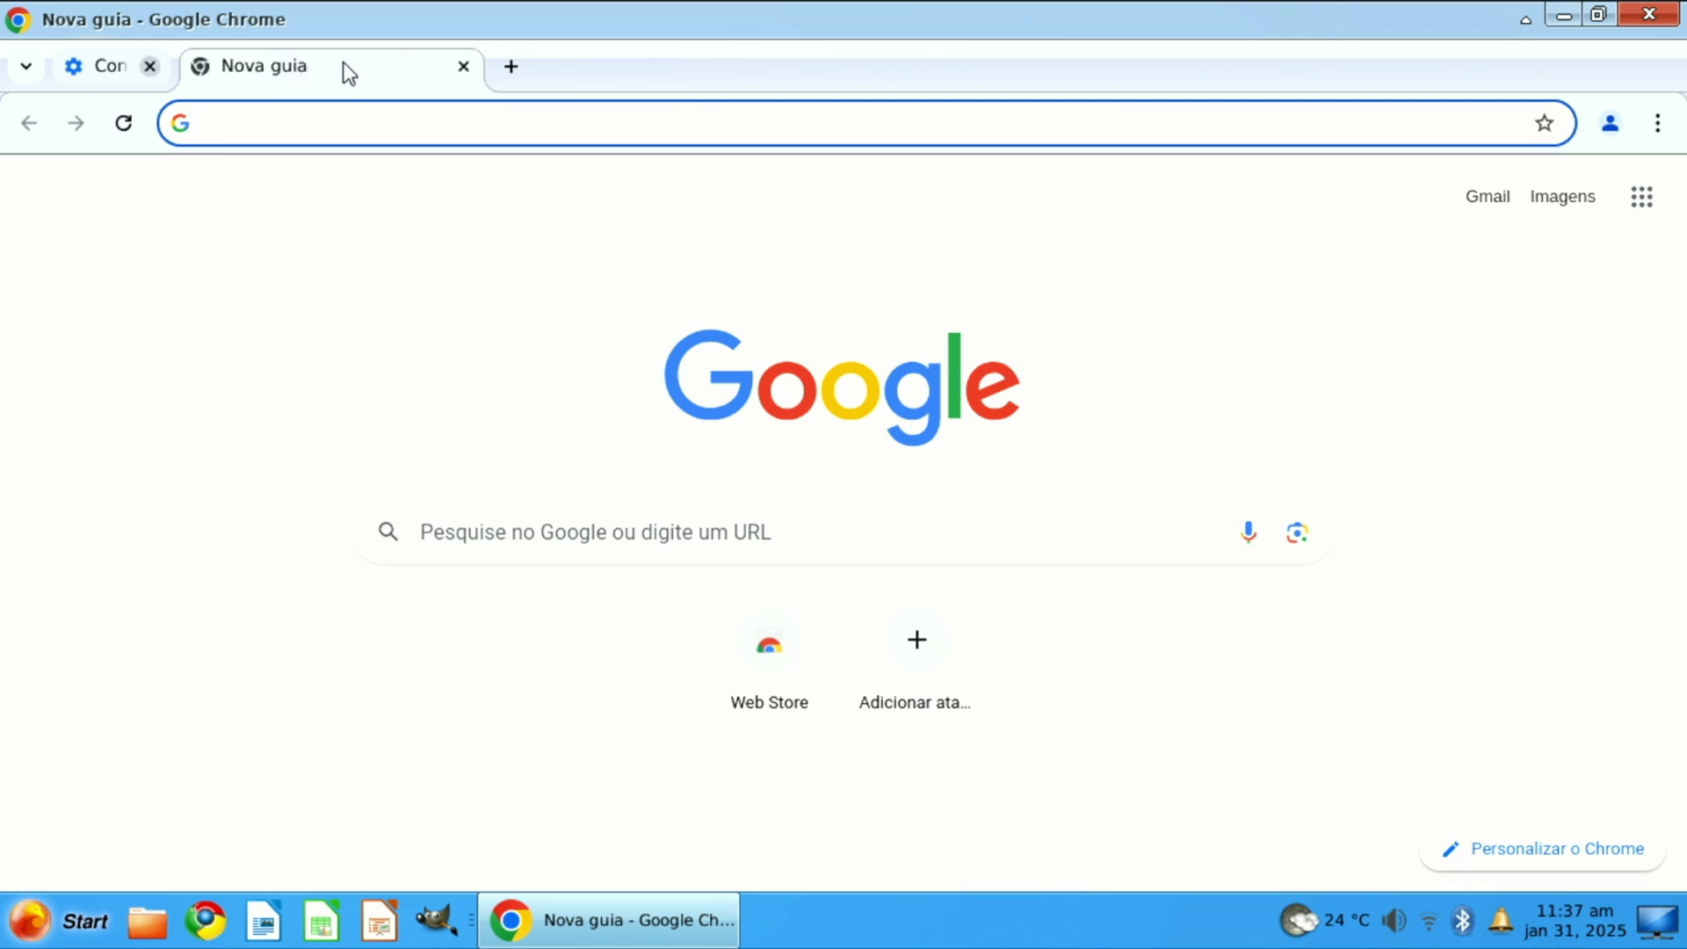
Go to YouTube from the Google apps list and search for "xerife tech".
{"action": "left_click", "coordinate": [1638, 200]}
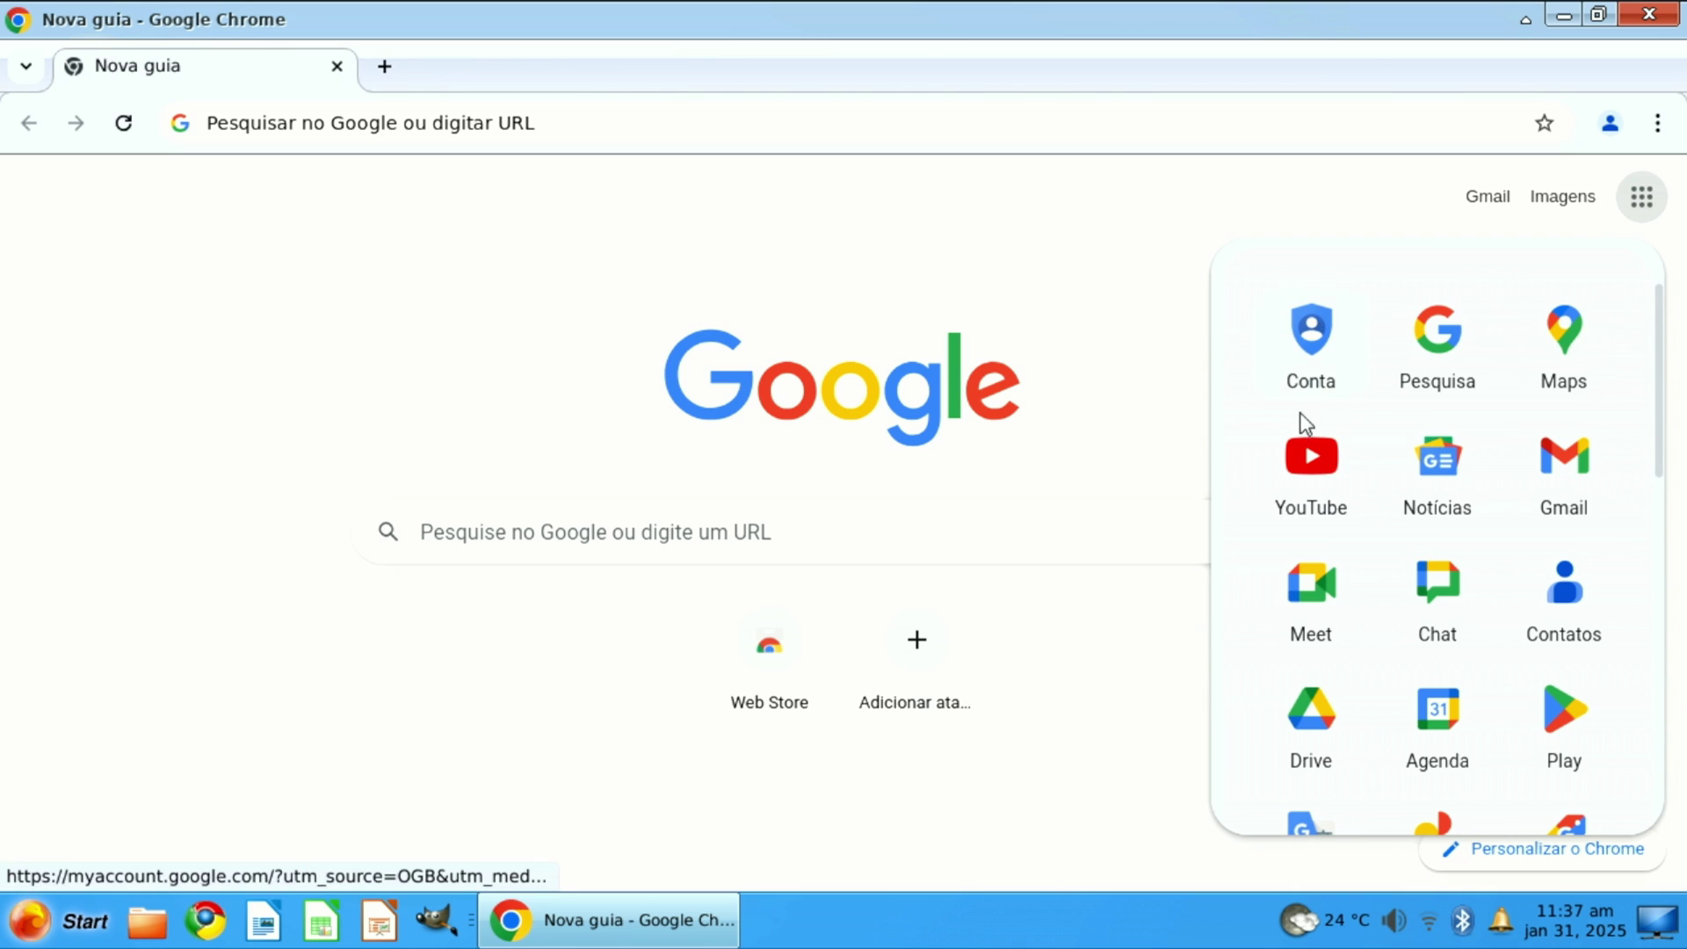
{"action": "left_click", "coordinate": [1302, 481]}
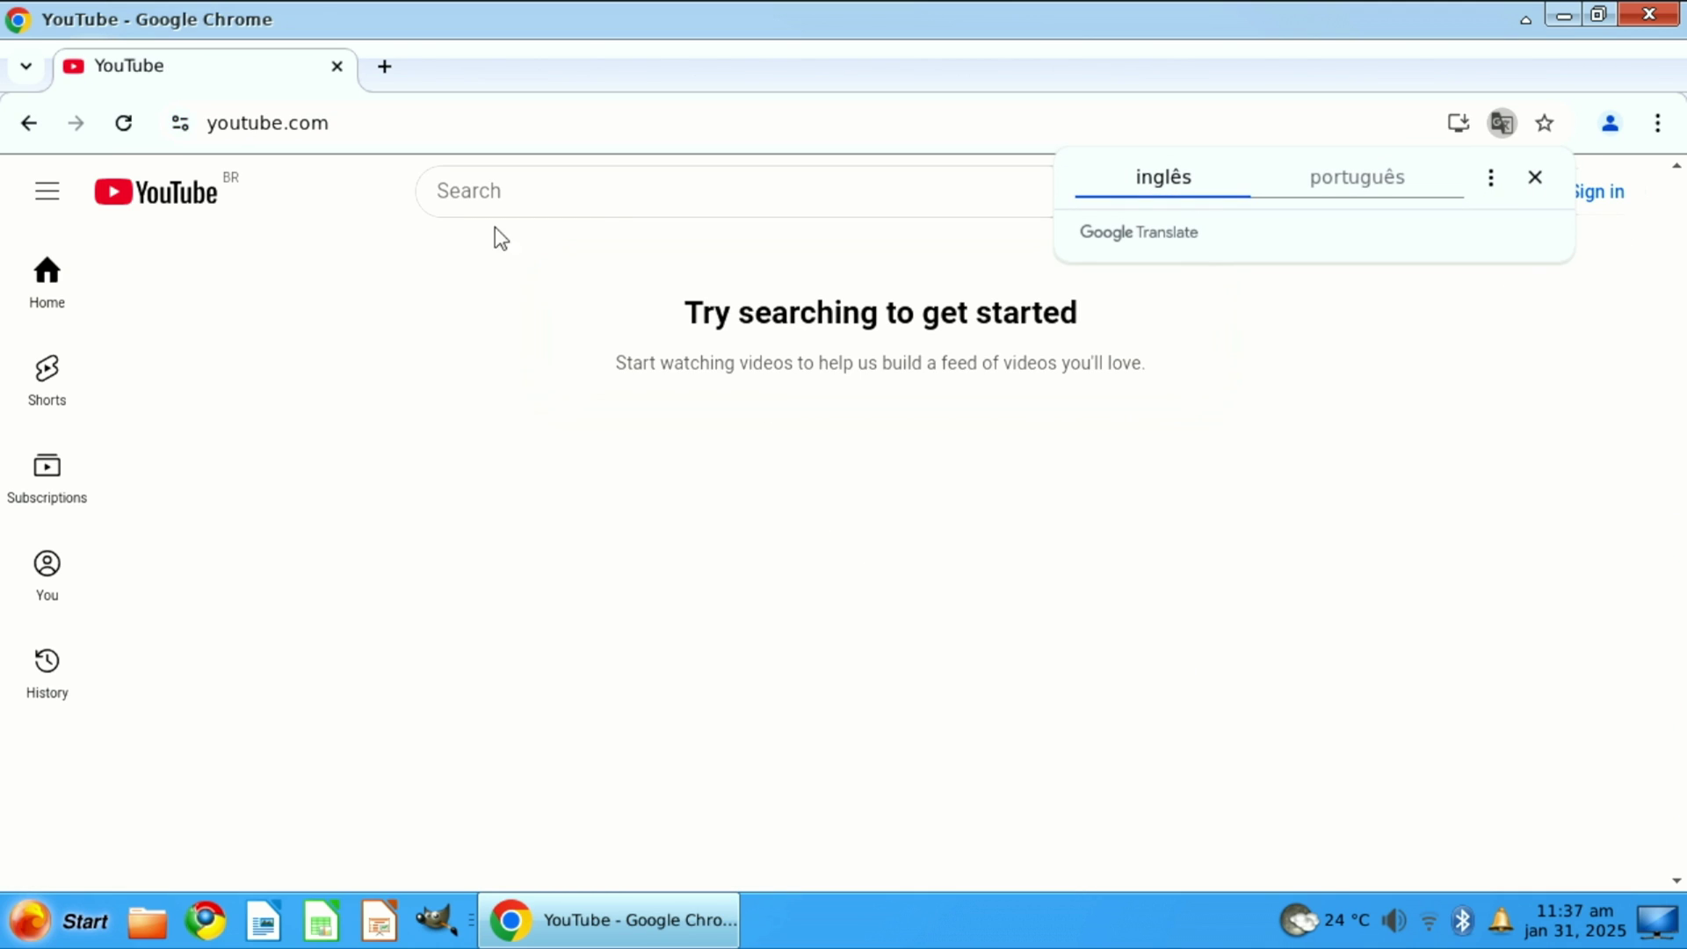
{"action": "left_click", "coordinate": [500, 177]}
{"action": "type", "text": "xer"}
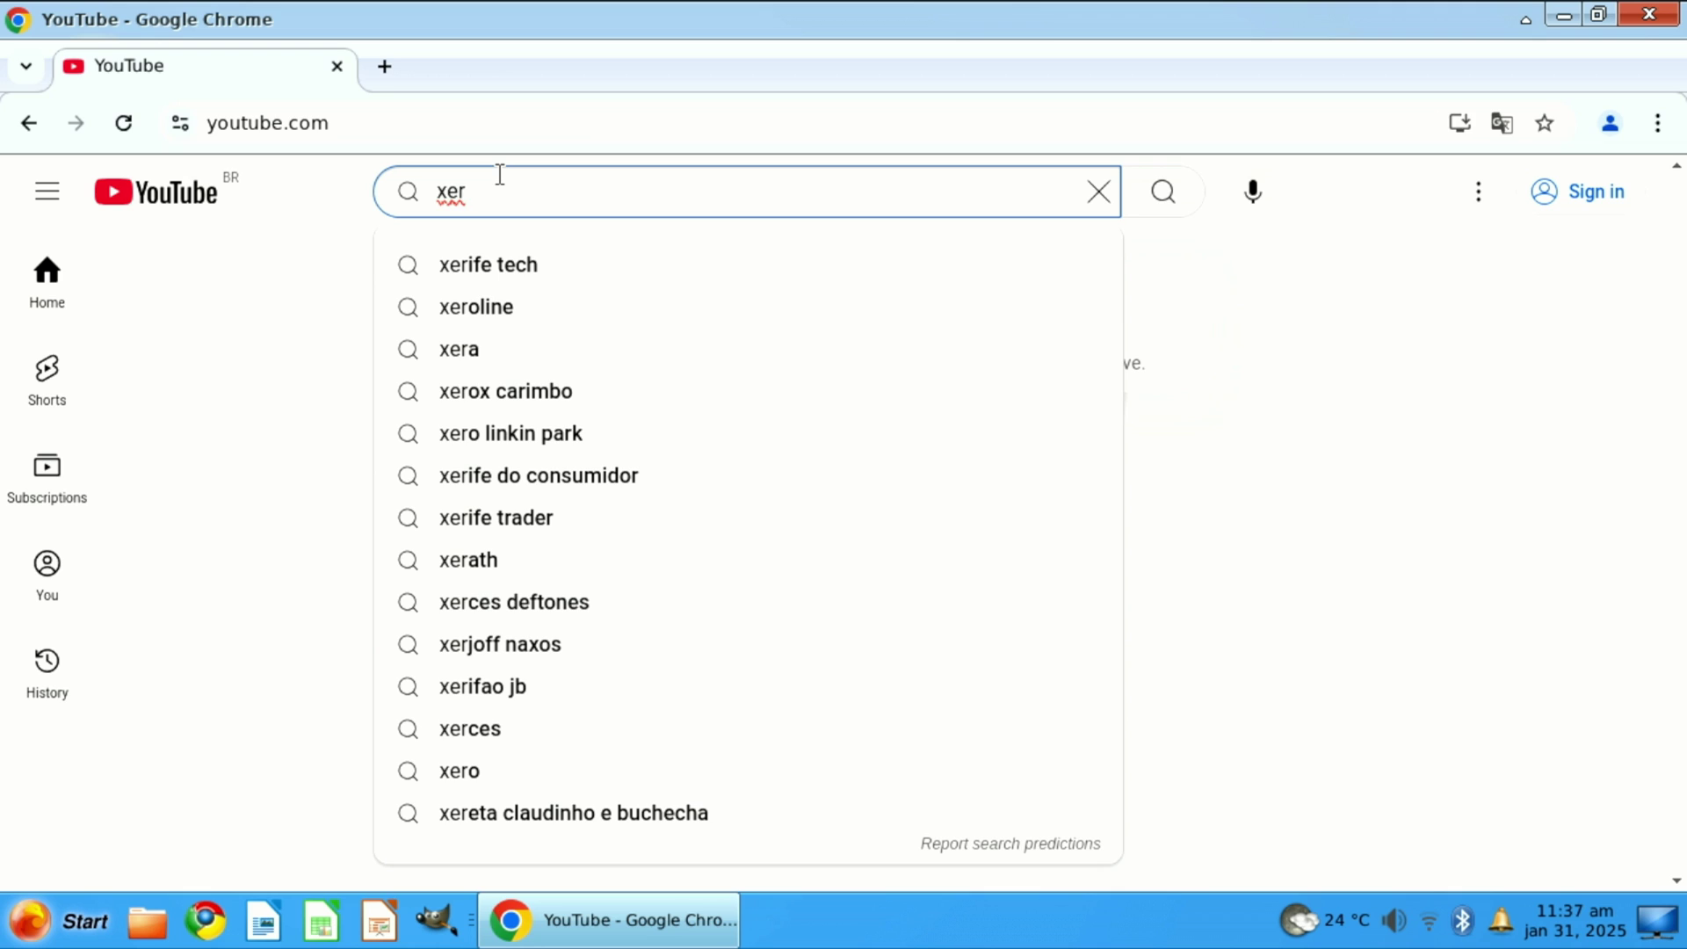
{"action": "left_click", "coordinate": [509, 263]}
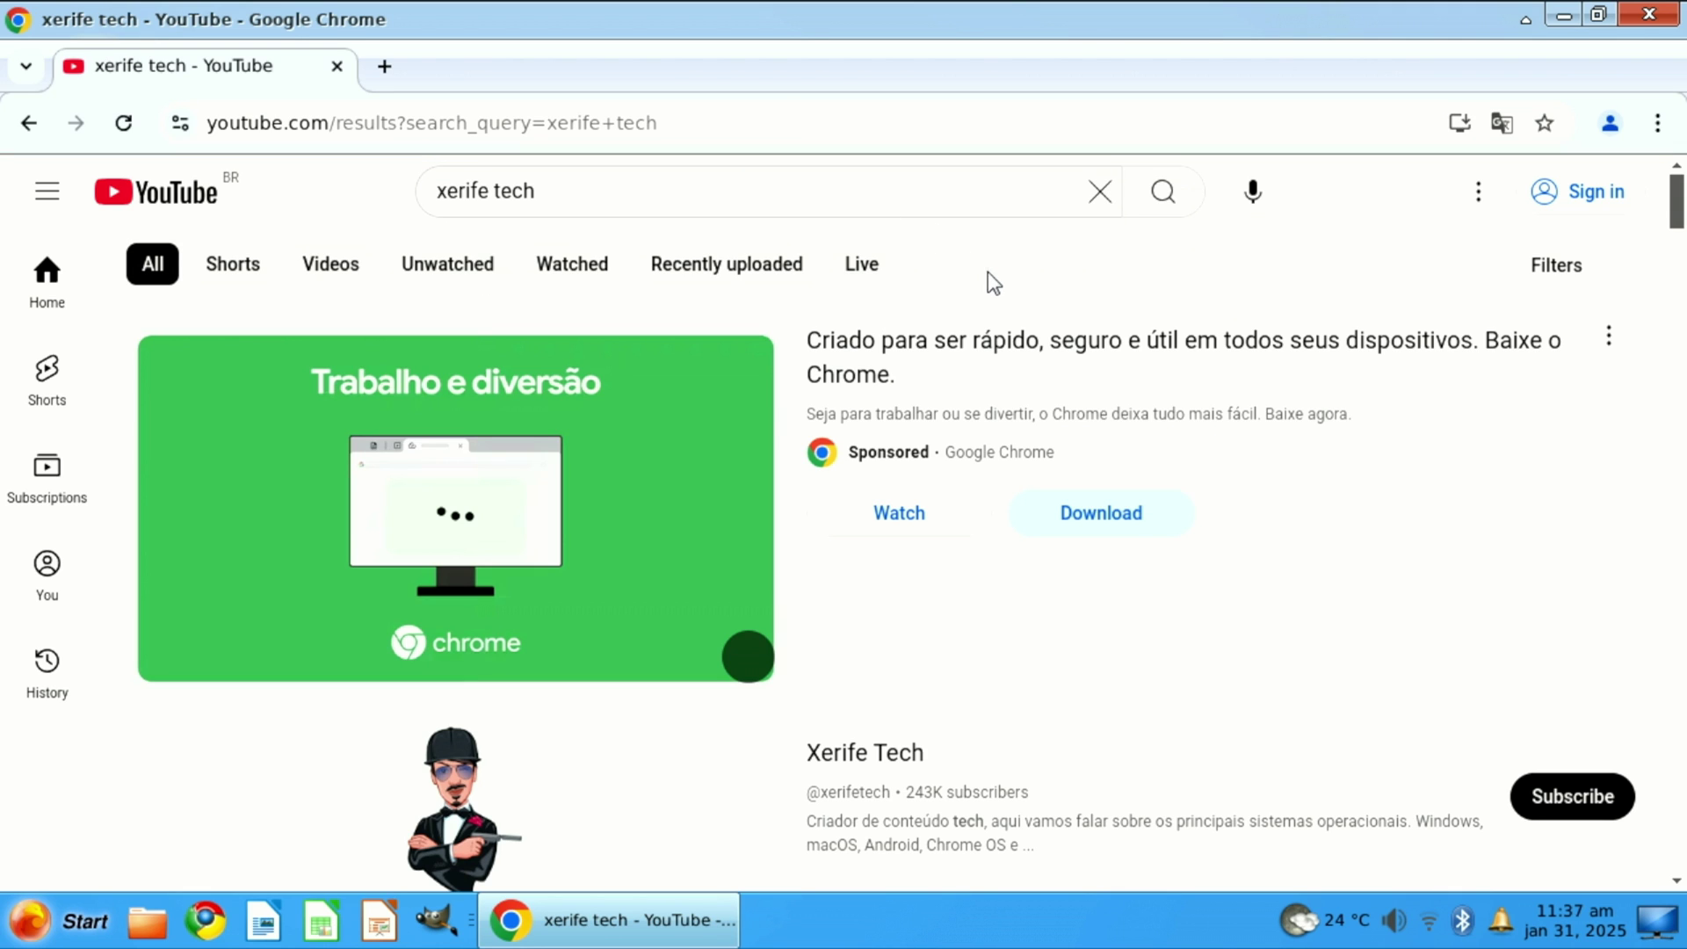
Open the Xerife Tech channel, look through its latest videos with their previews, and close the browser.
{"action": "scroll", "coordinate": [889, 527], "scroll_direction": "down", "scroll_amount": 2}
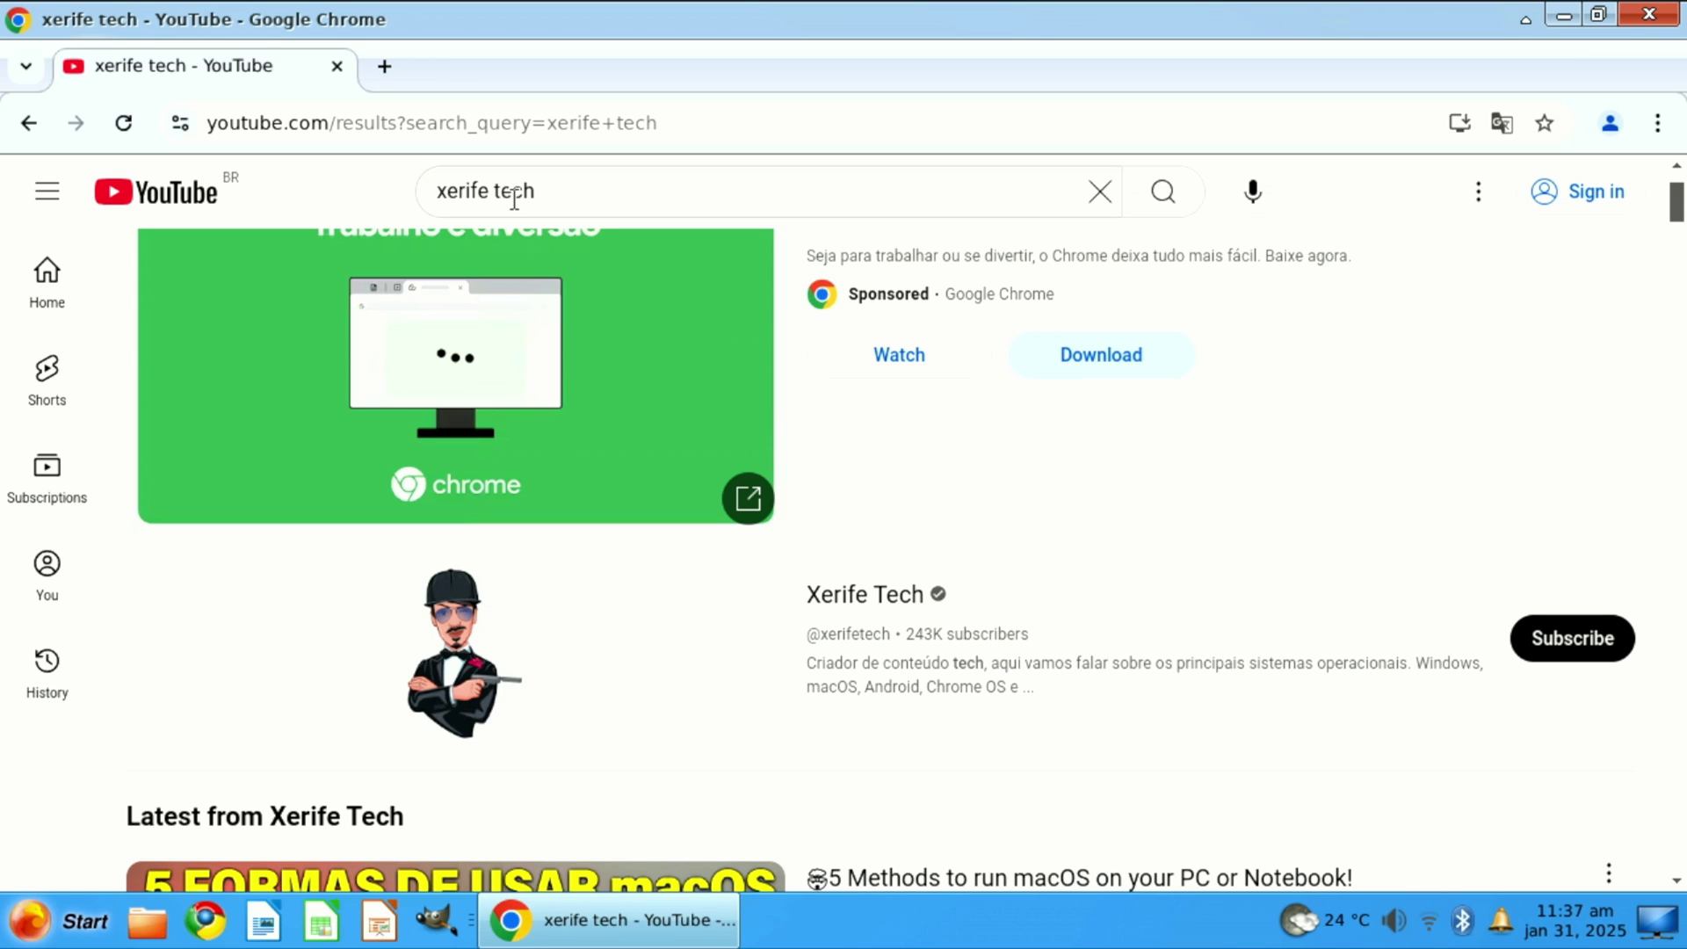
{"action": "left_click", "coordinate": [868, 599]}
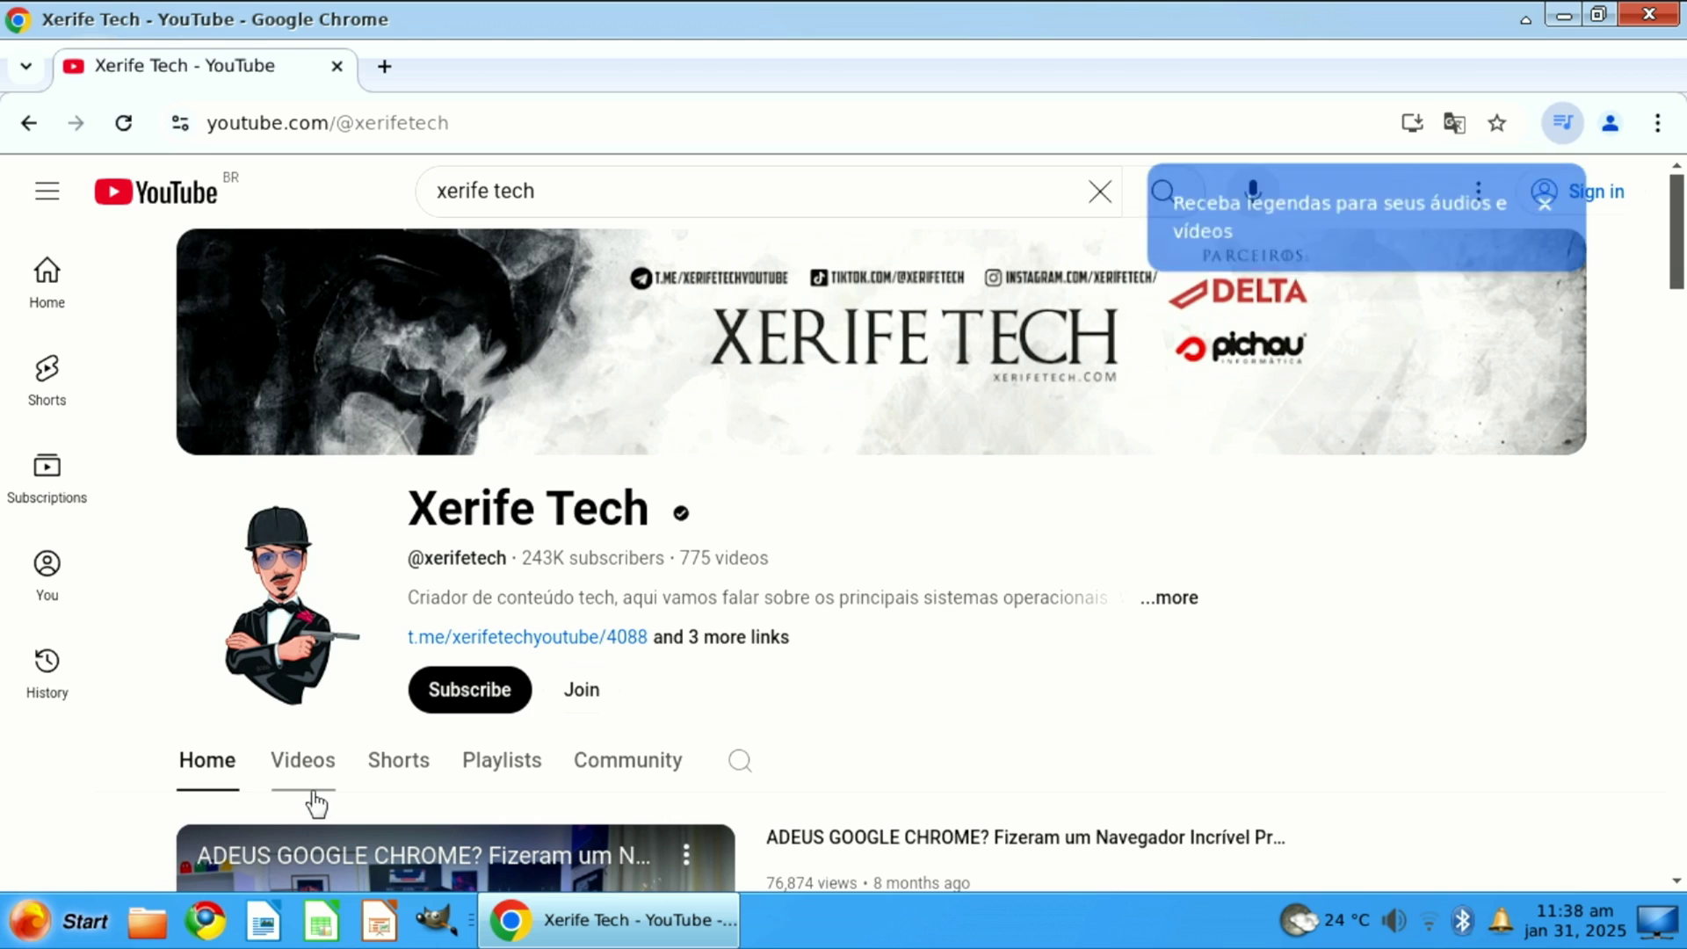
{"action": "left_click", "coordinate": [308, 778]}
{"action": "scroll", "coordinate": [690, 488], "scroll_direction": "down", "scroll_amount": 5}
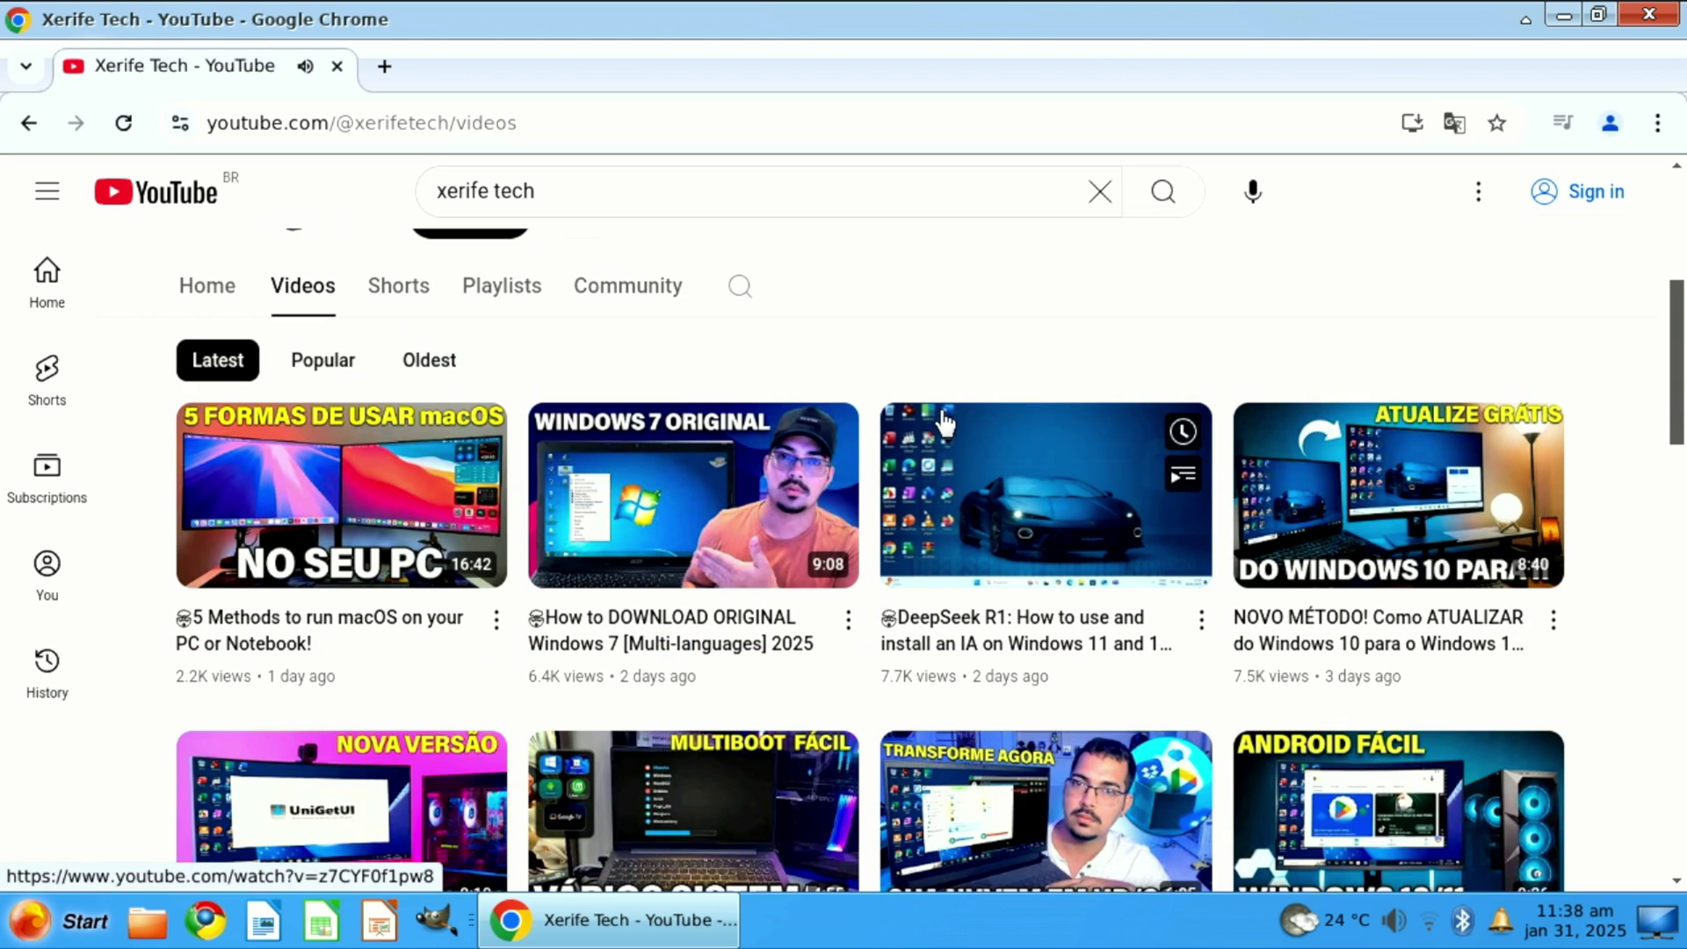
{"action": "mouse_move", "coordinate": [508, 507]}
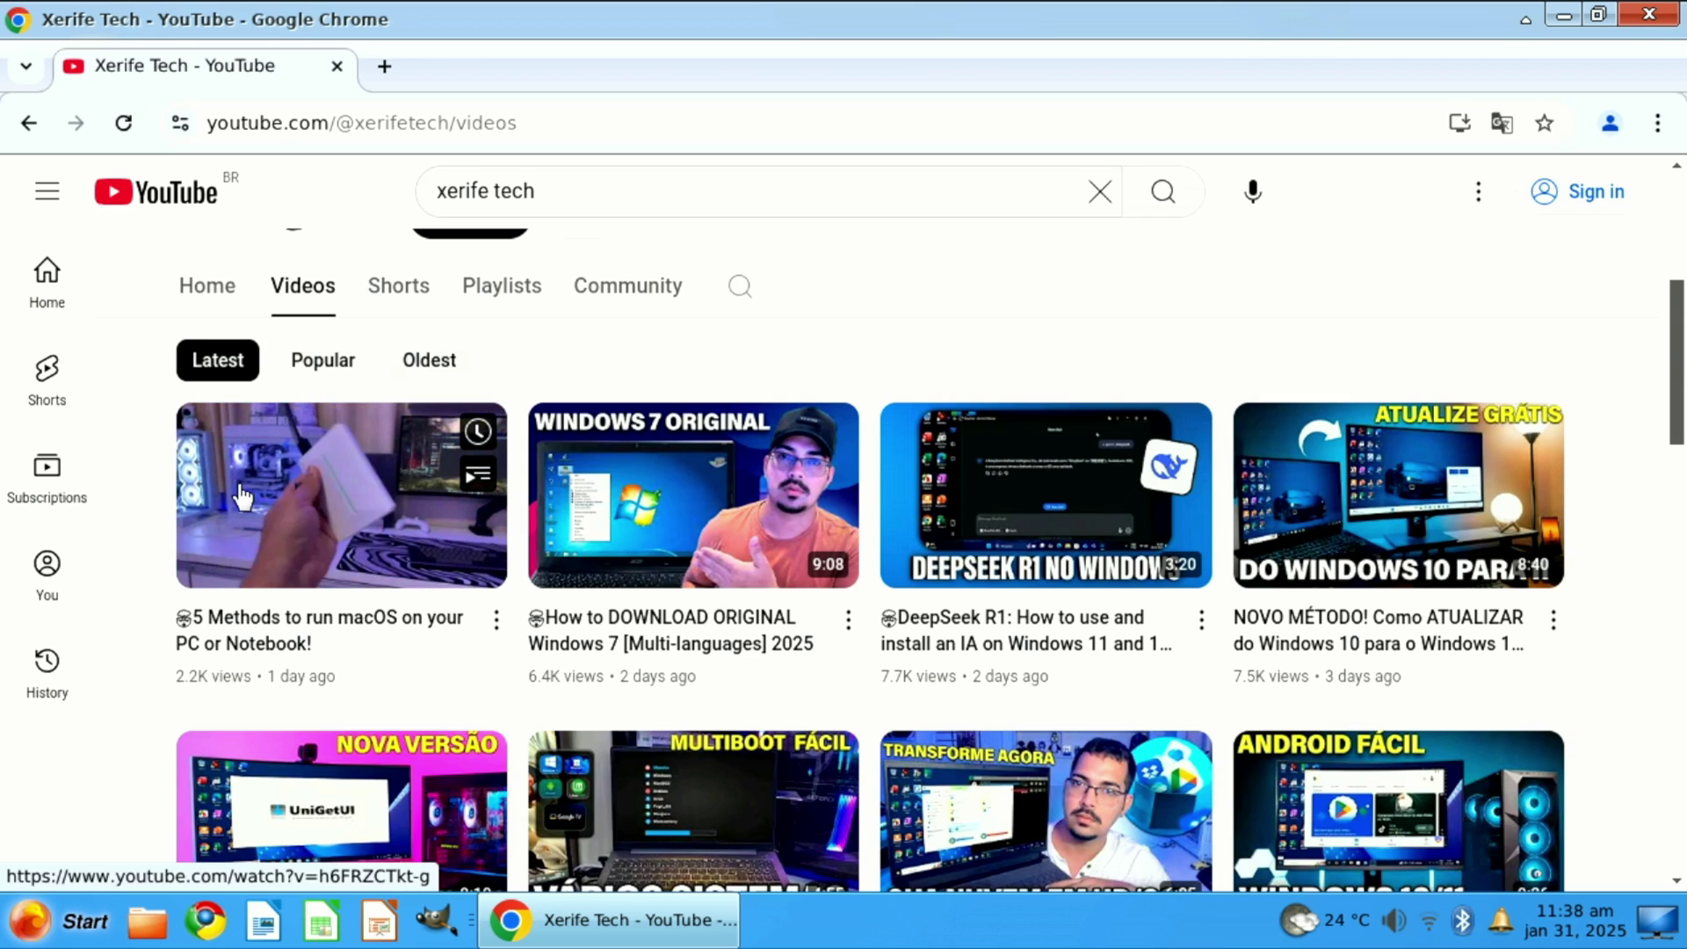
{"action": "mouse_move", "coordinate": [471, 622]}
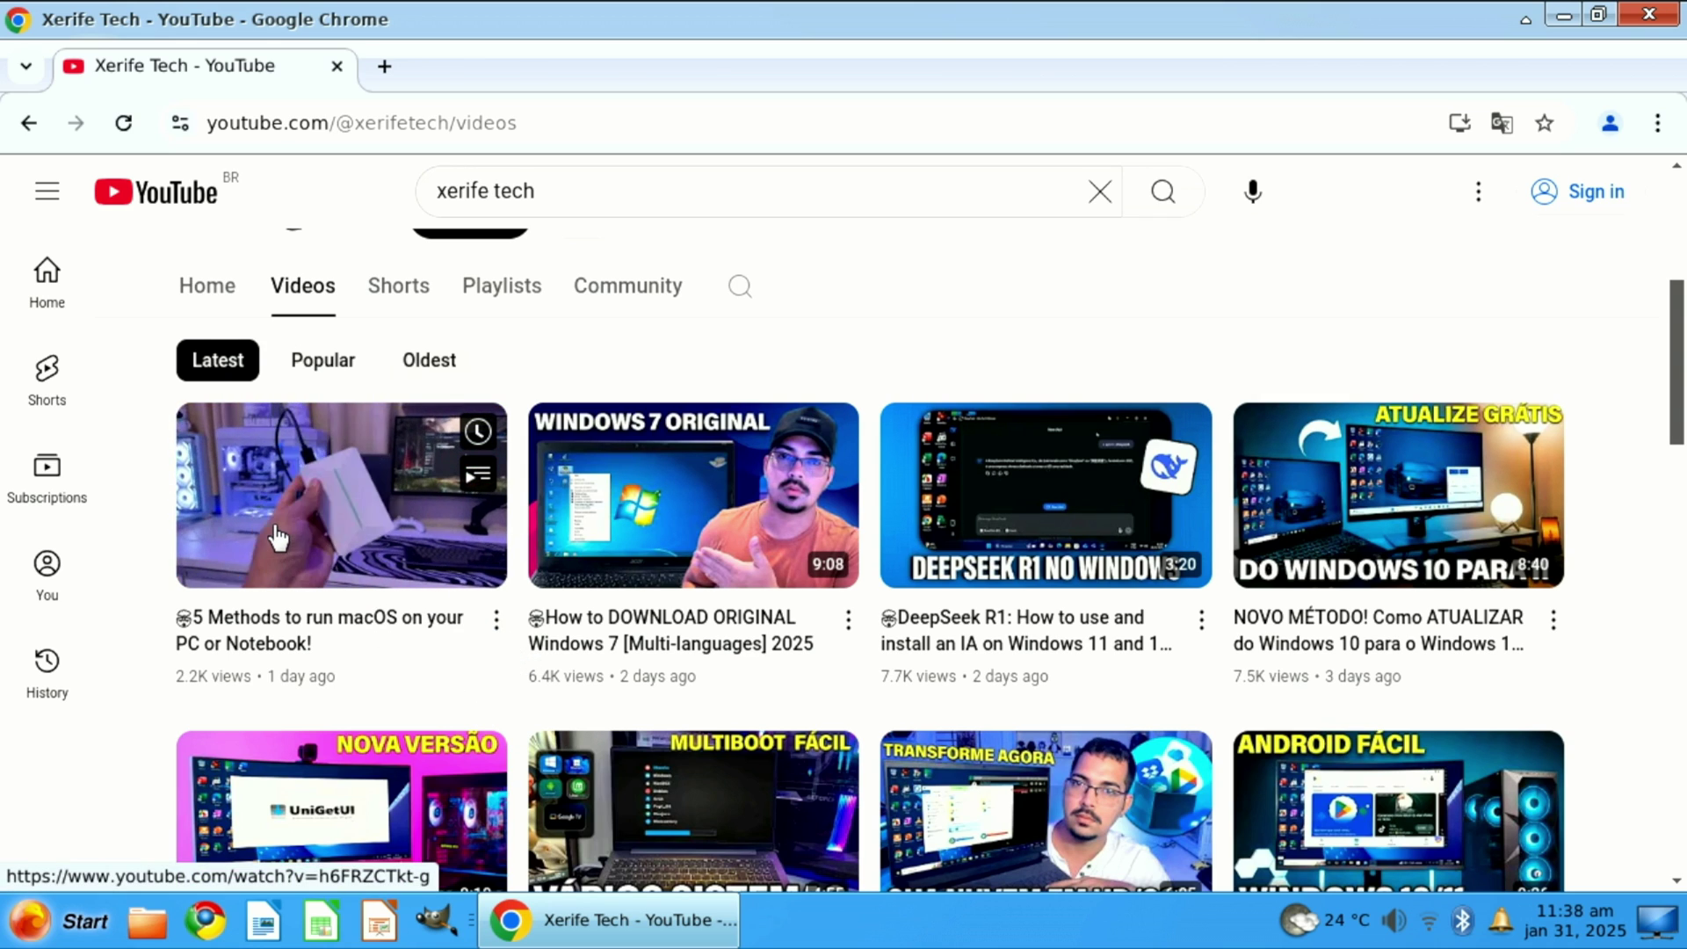
{"action": "mouse_move", "coordinate": [645, 428]}
{"action": "left_click", "coordinate": [1649, 14]}
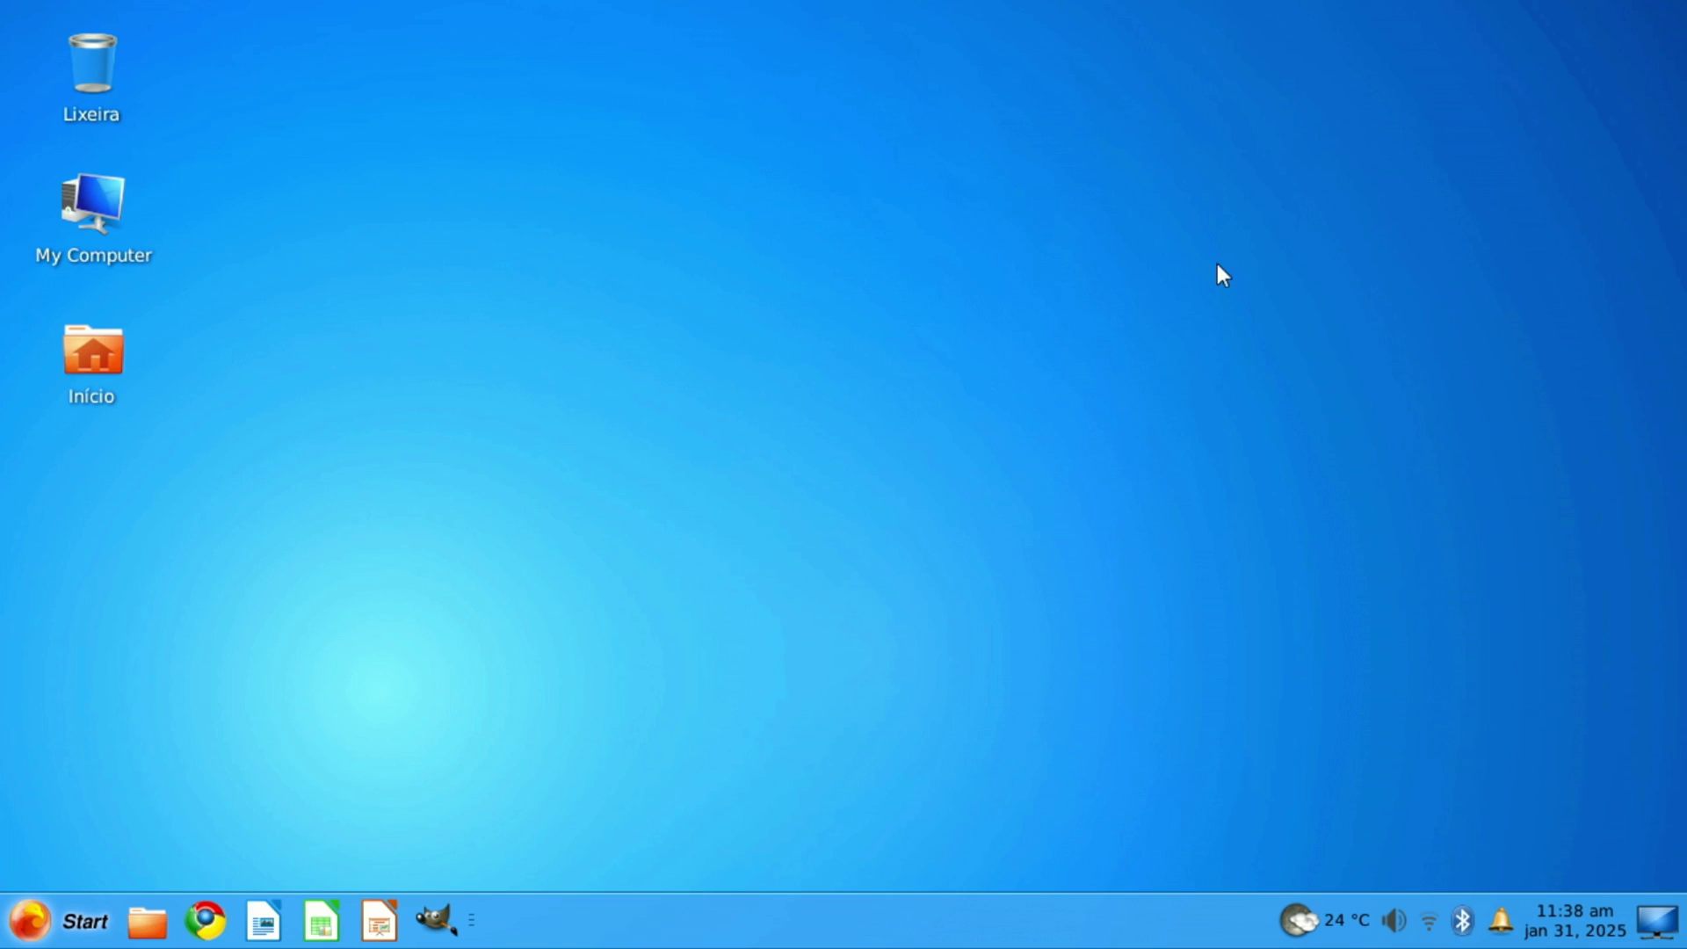
Launch LibreOffice Writer, dismiss the release notes message, view the Arquivo commands, and close the program.
{"action": "left_click", "coordinate": [265, 924]}
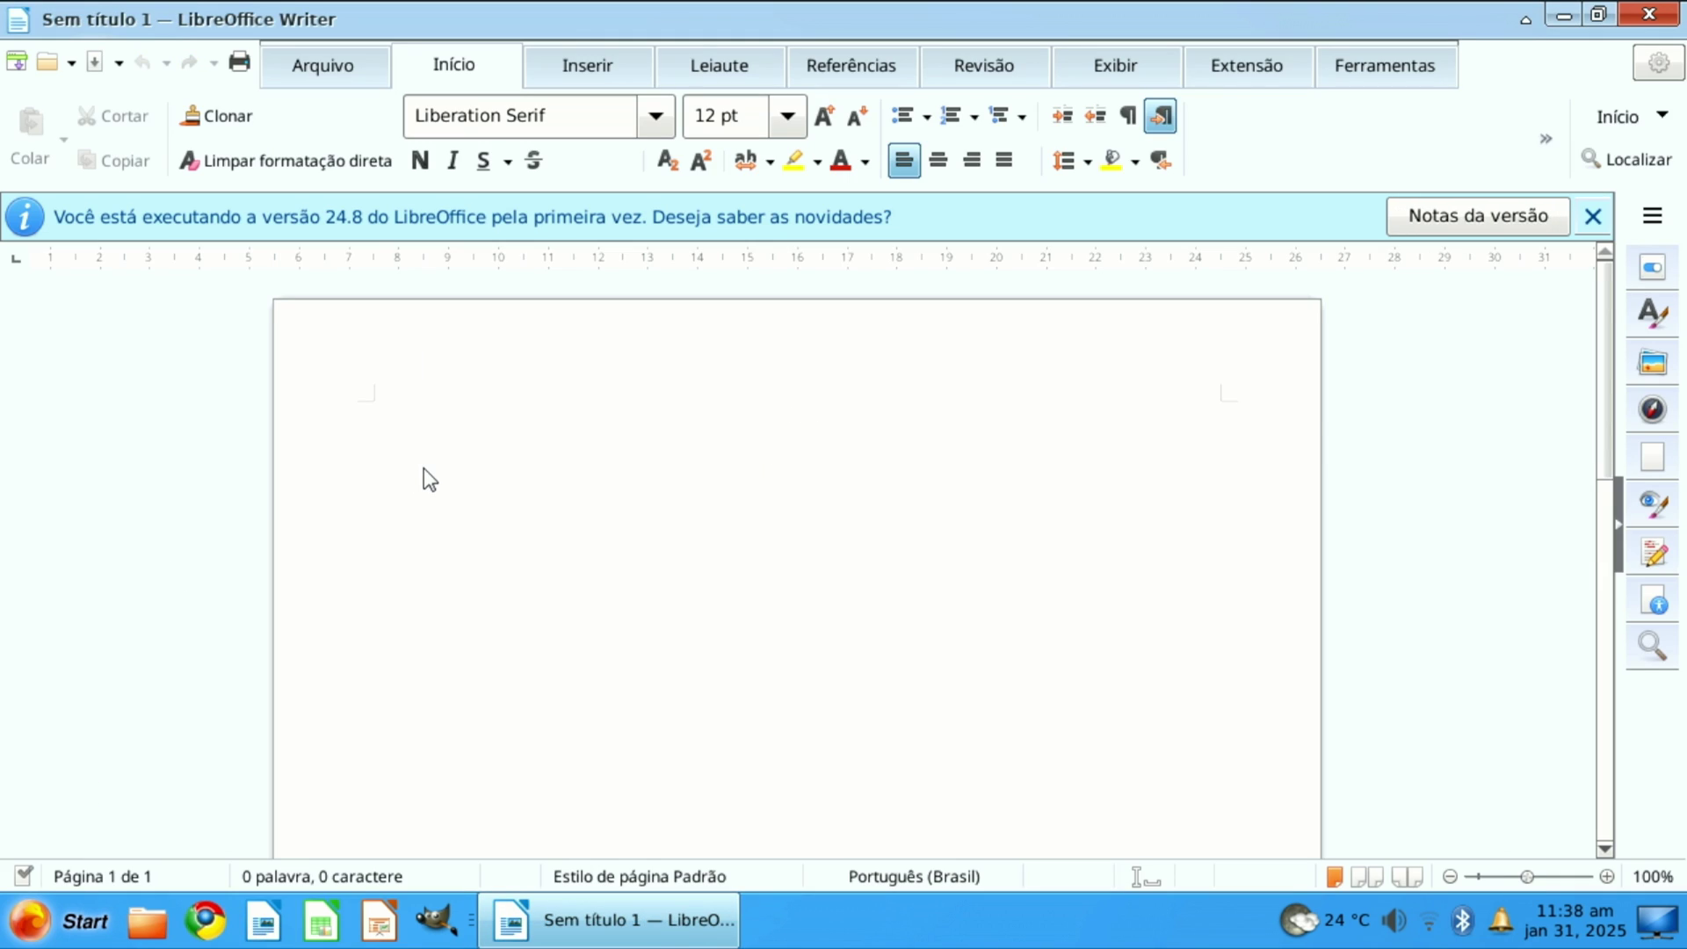
{"action": "left_click", "coordinate": [1596, 218]}
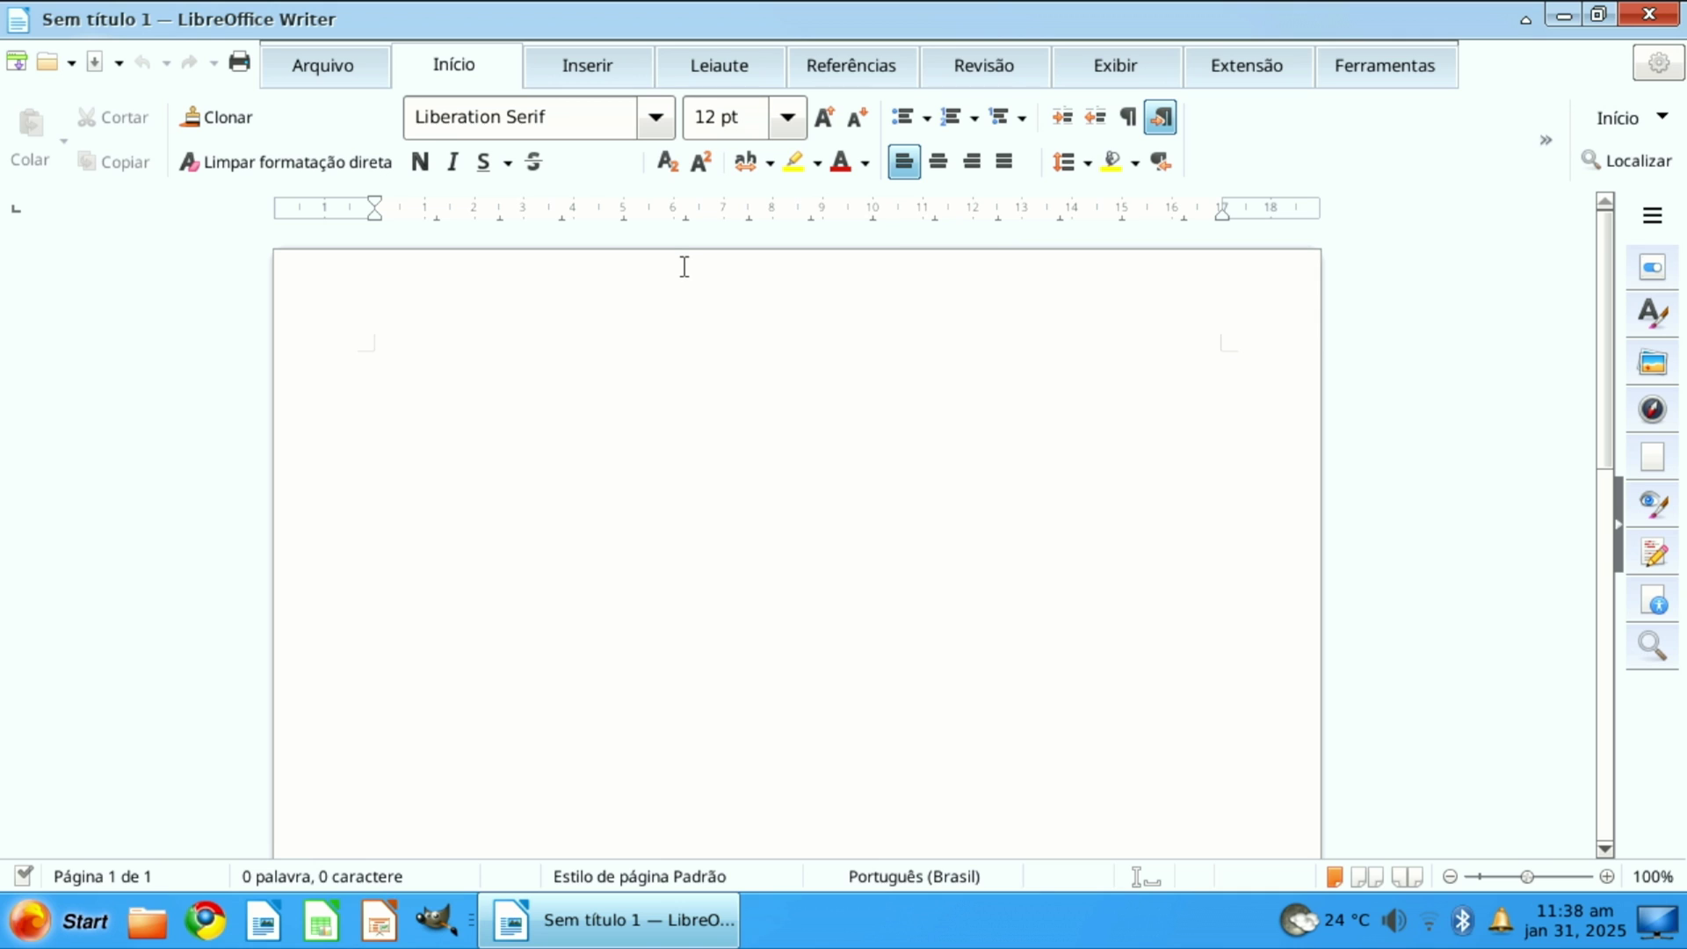
{"action": "left_click", "coordinate": [552, 77]}
{"action": "left_click", "coordinate": [356, 75]}
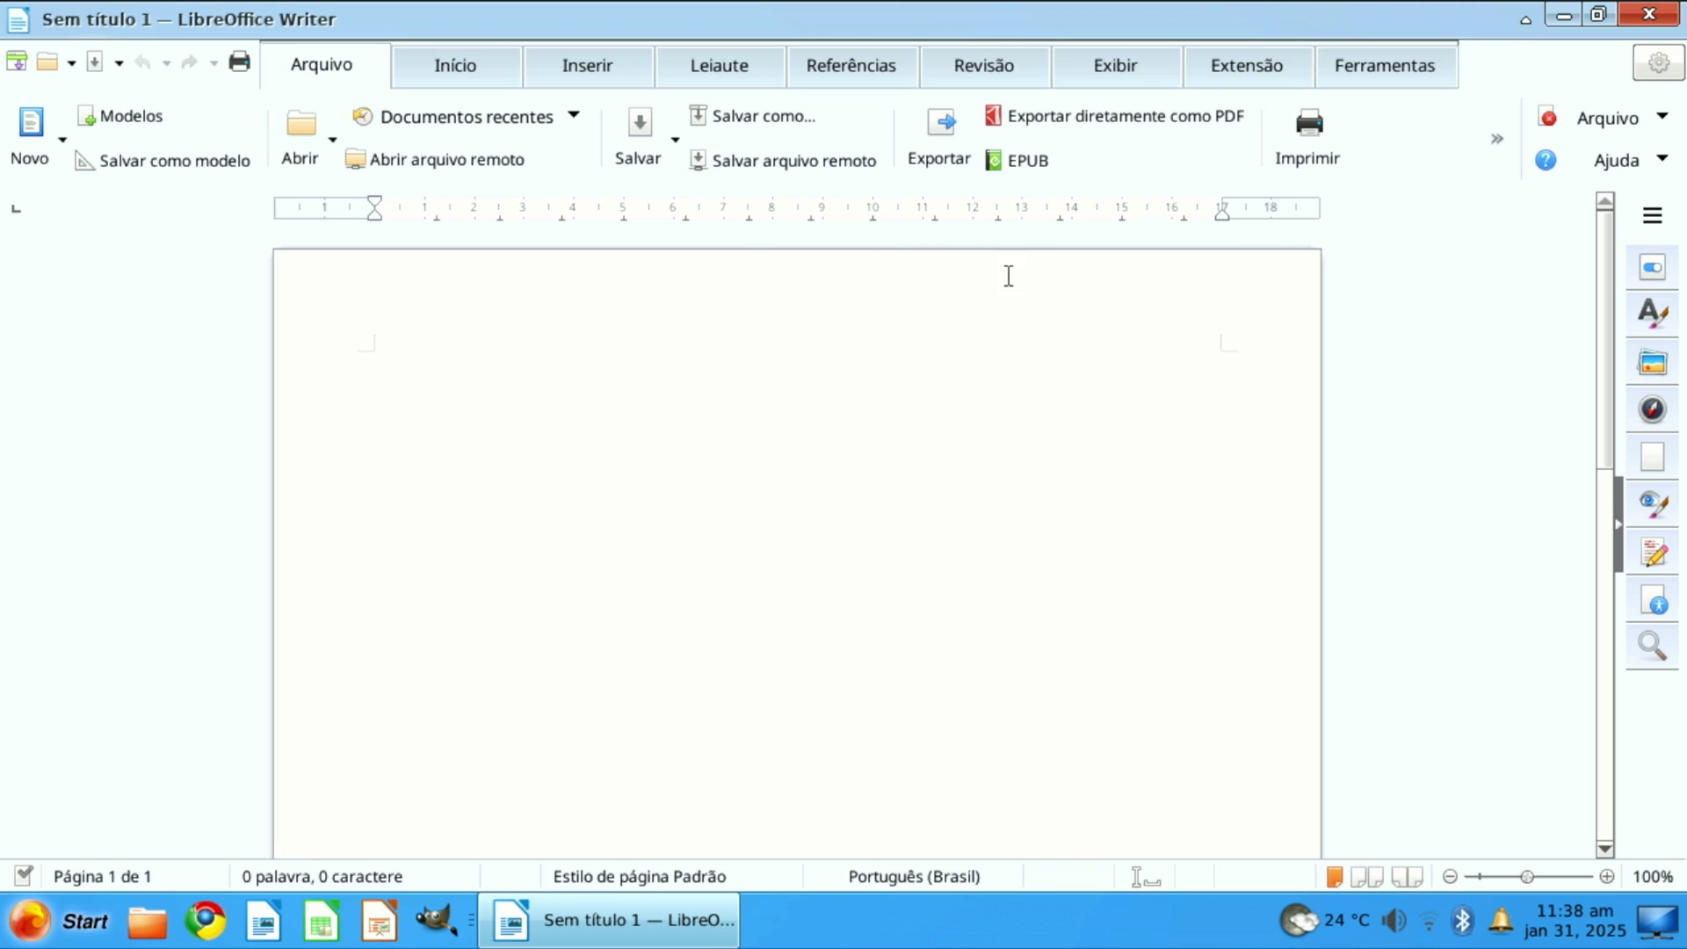
{"action": "key", "text": "ctrl+q"}
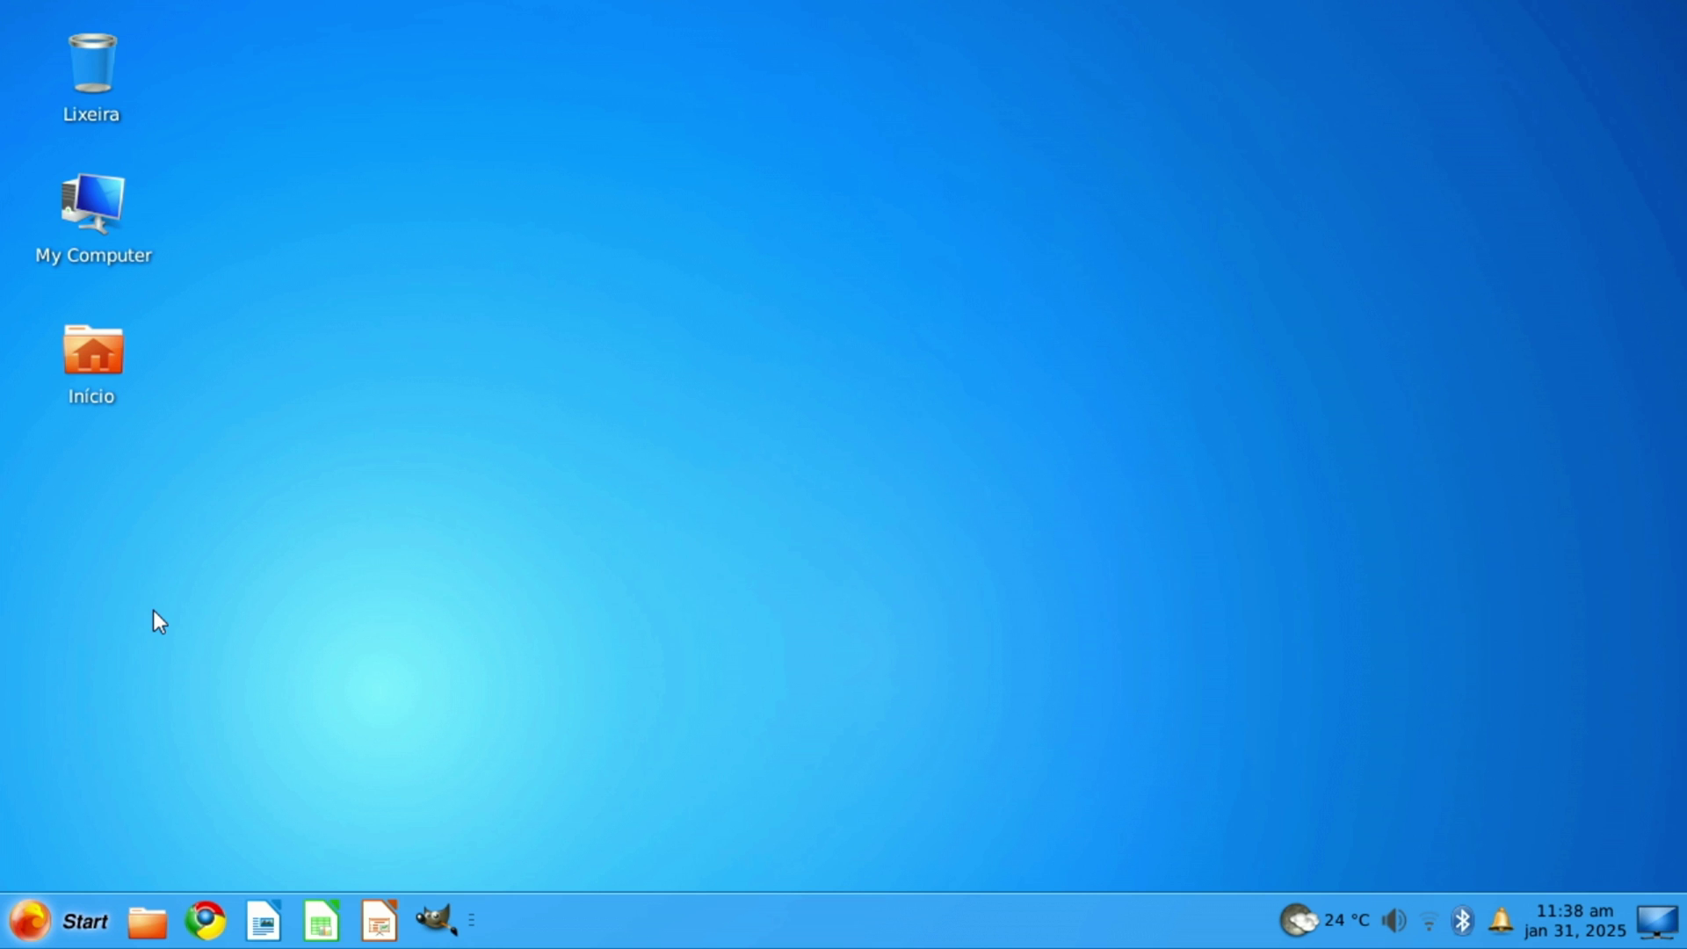
Examine the applications in the Start menu's Acessórios, Desenvolvimento, Escritório, Gráficos and Internet categories.
{"action": "left_click", "coordinate": [28, 926]}
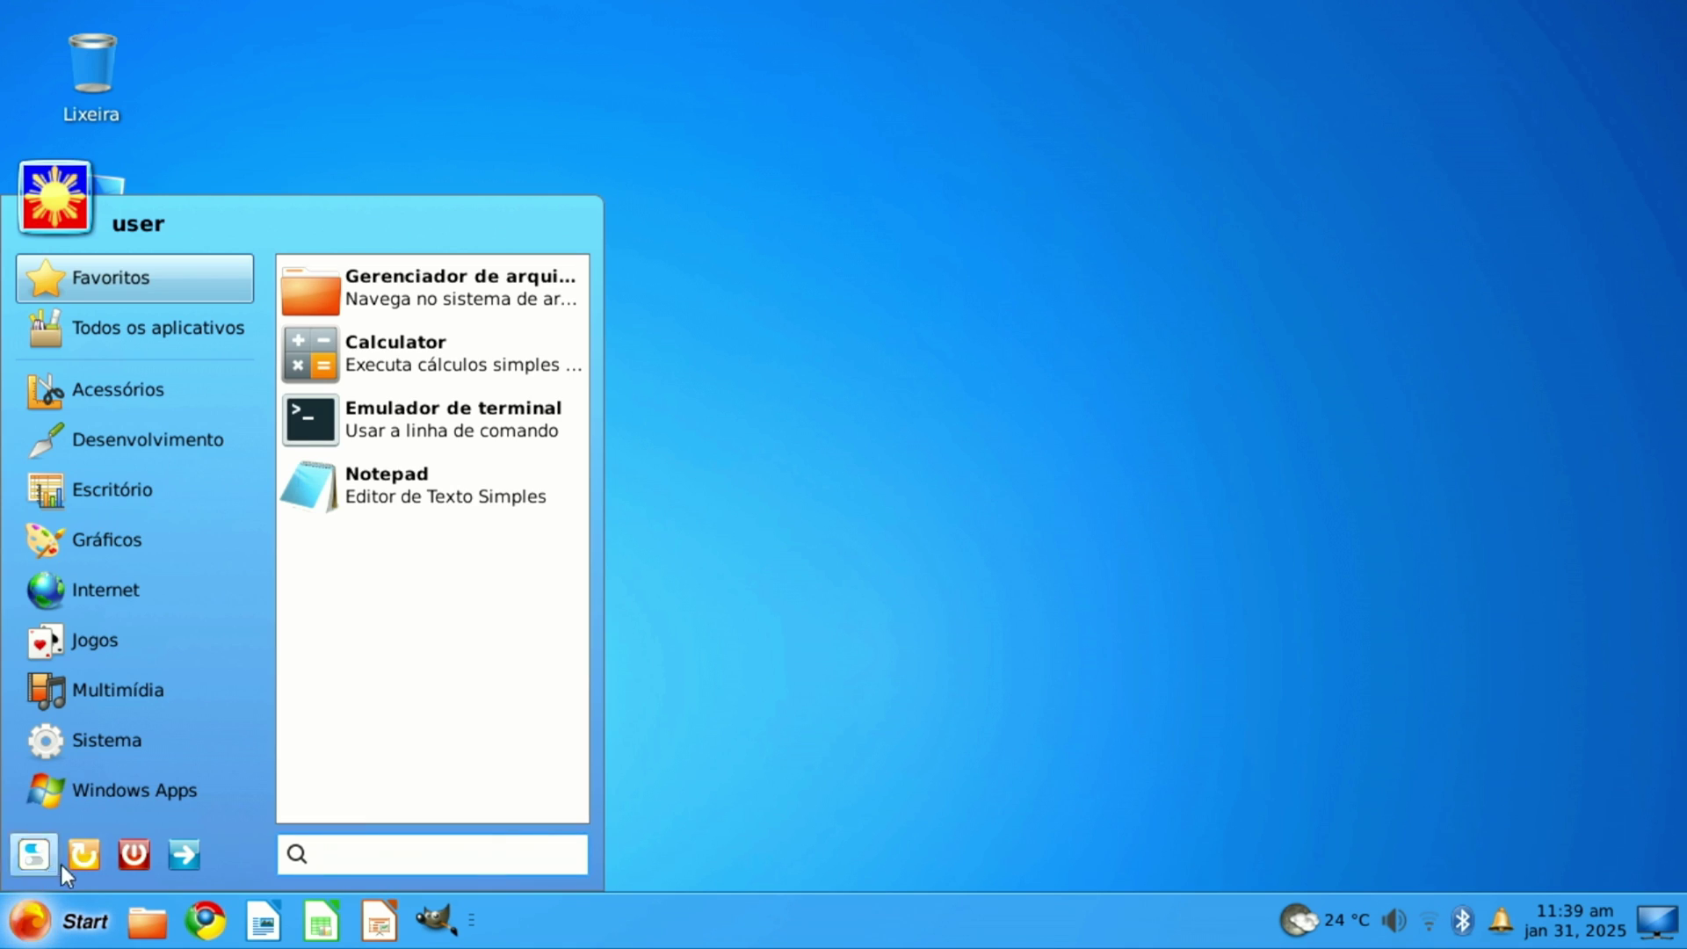
{"action": "left_click", "coordinate": [91, 789]}
{"action": "left_click", "coordinate": [108, 396]}
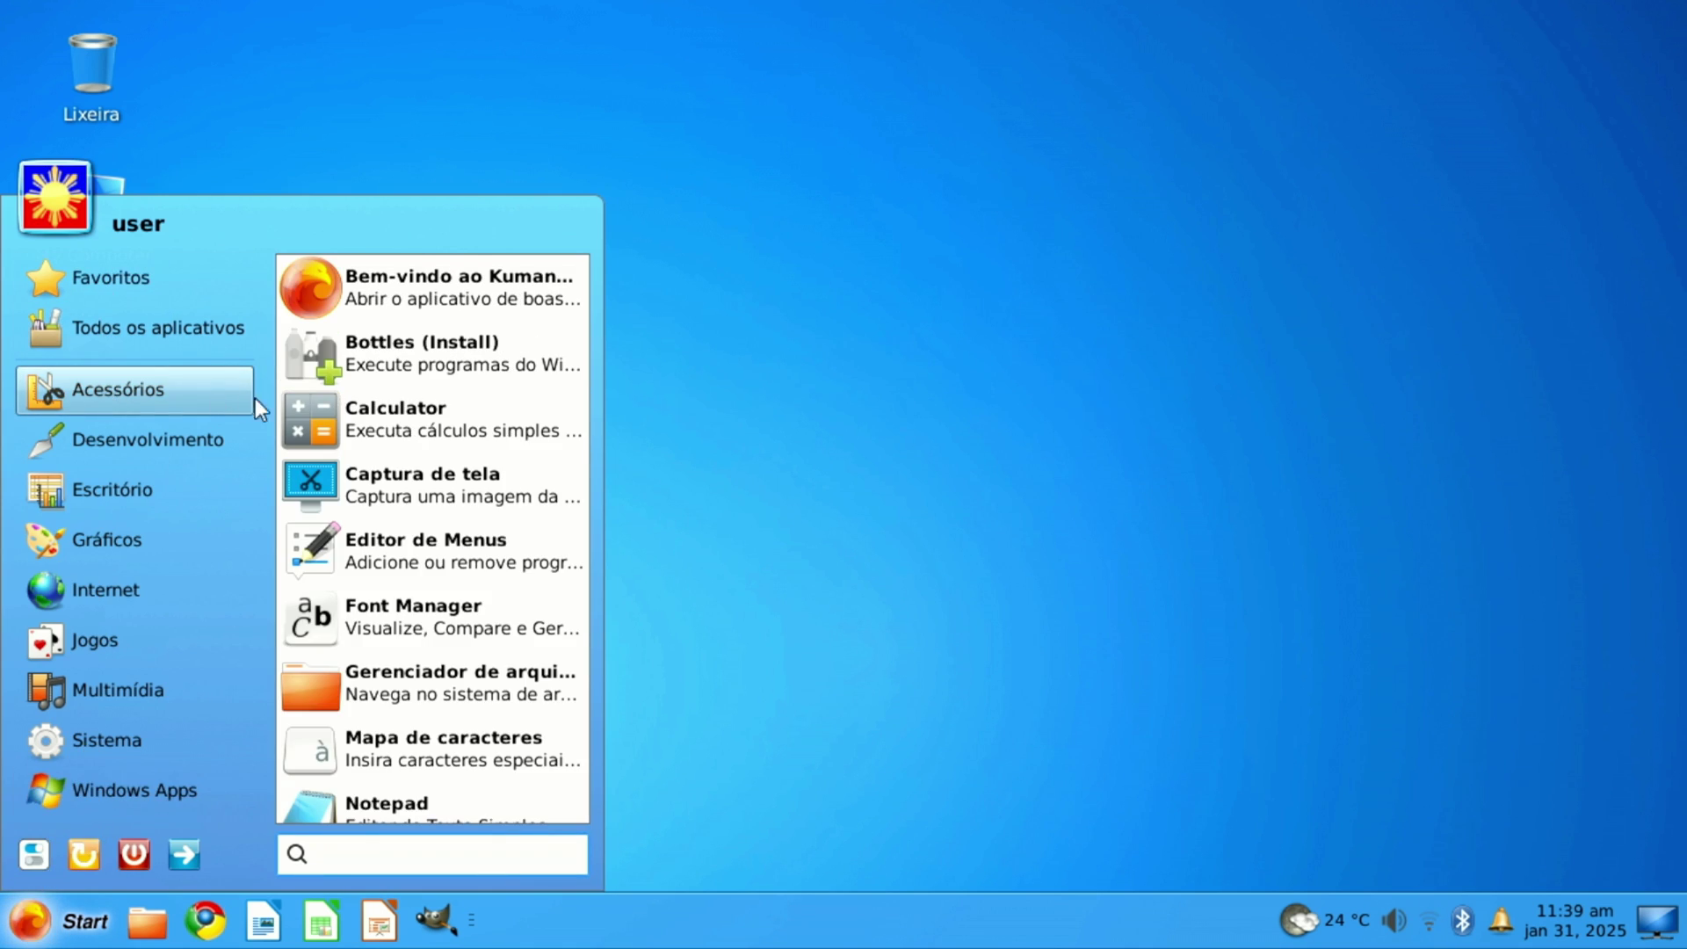
{"action": "scroll", "coordinate": [371, 378], "scroll_direction": "down", "scroll_amount": 3}
{"action": "scroll", "coordinate": [372, 378], "scroll_direction": "up", "scroll_amount": 5}
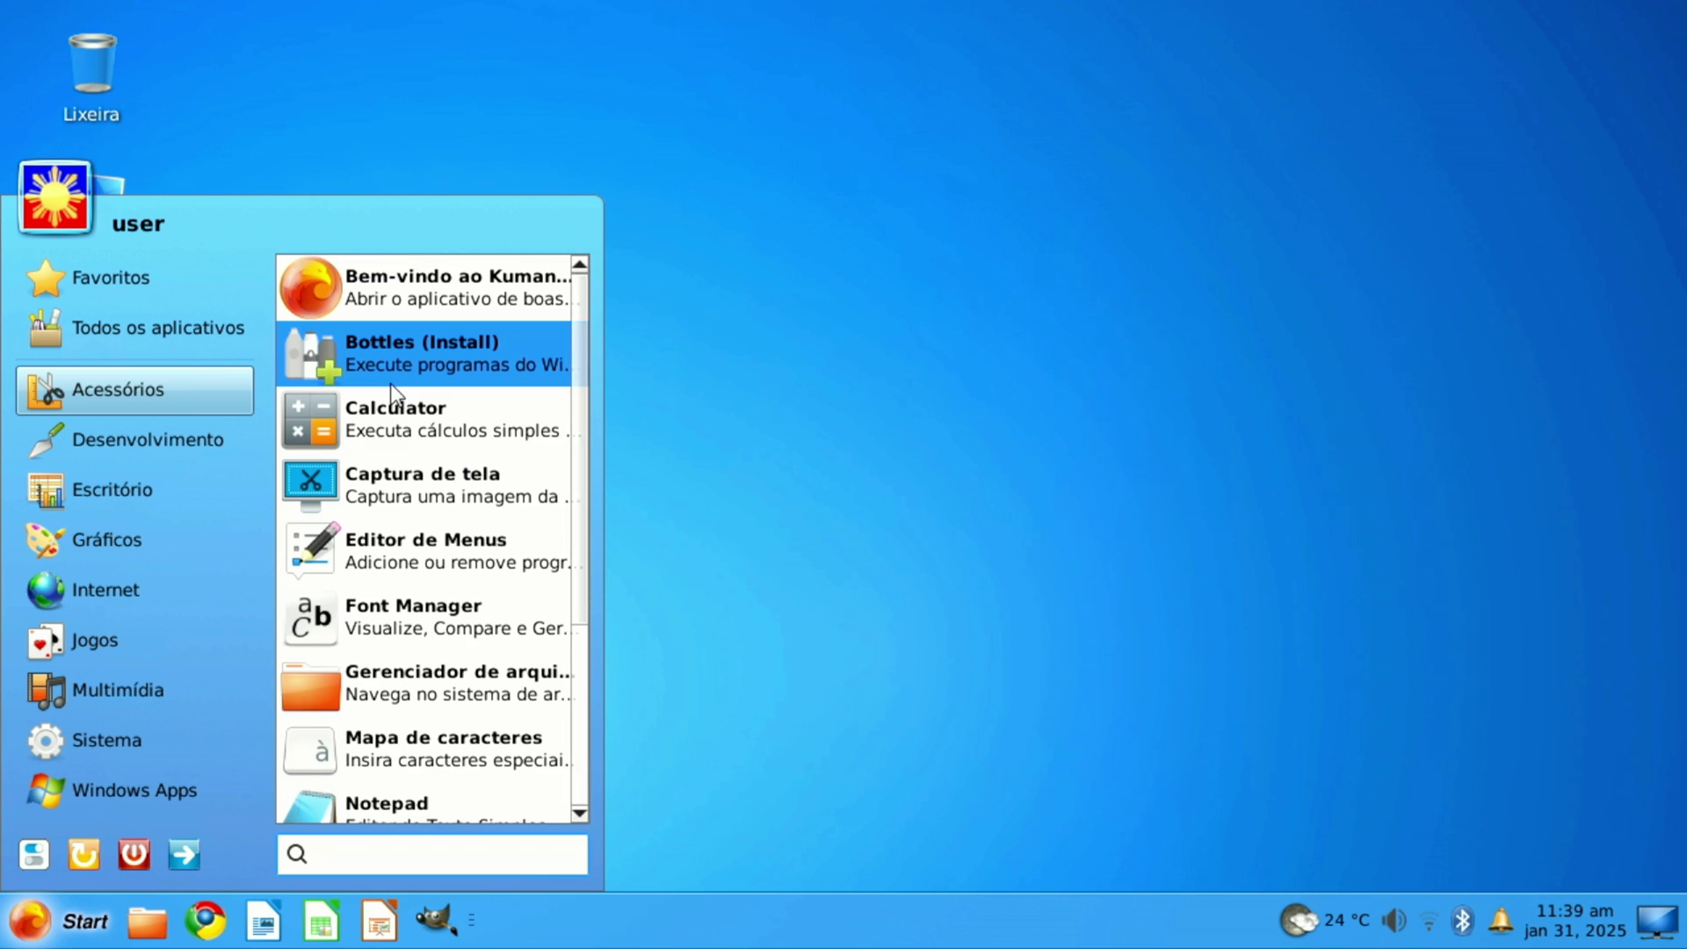
{"action": "left_click", "coordinate": [134, 446]}
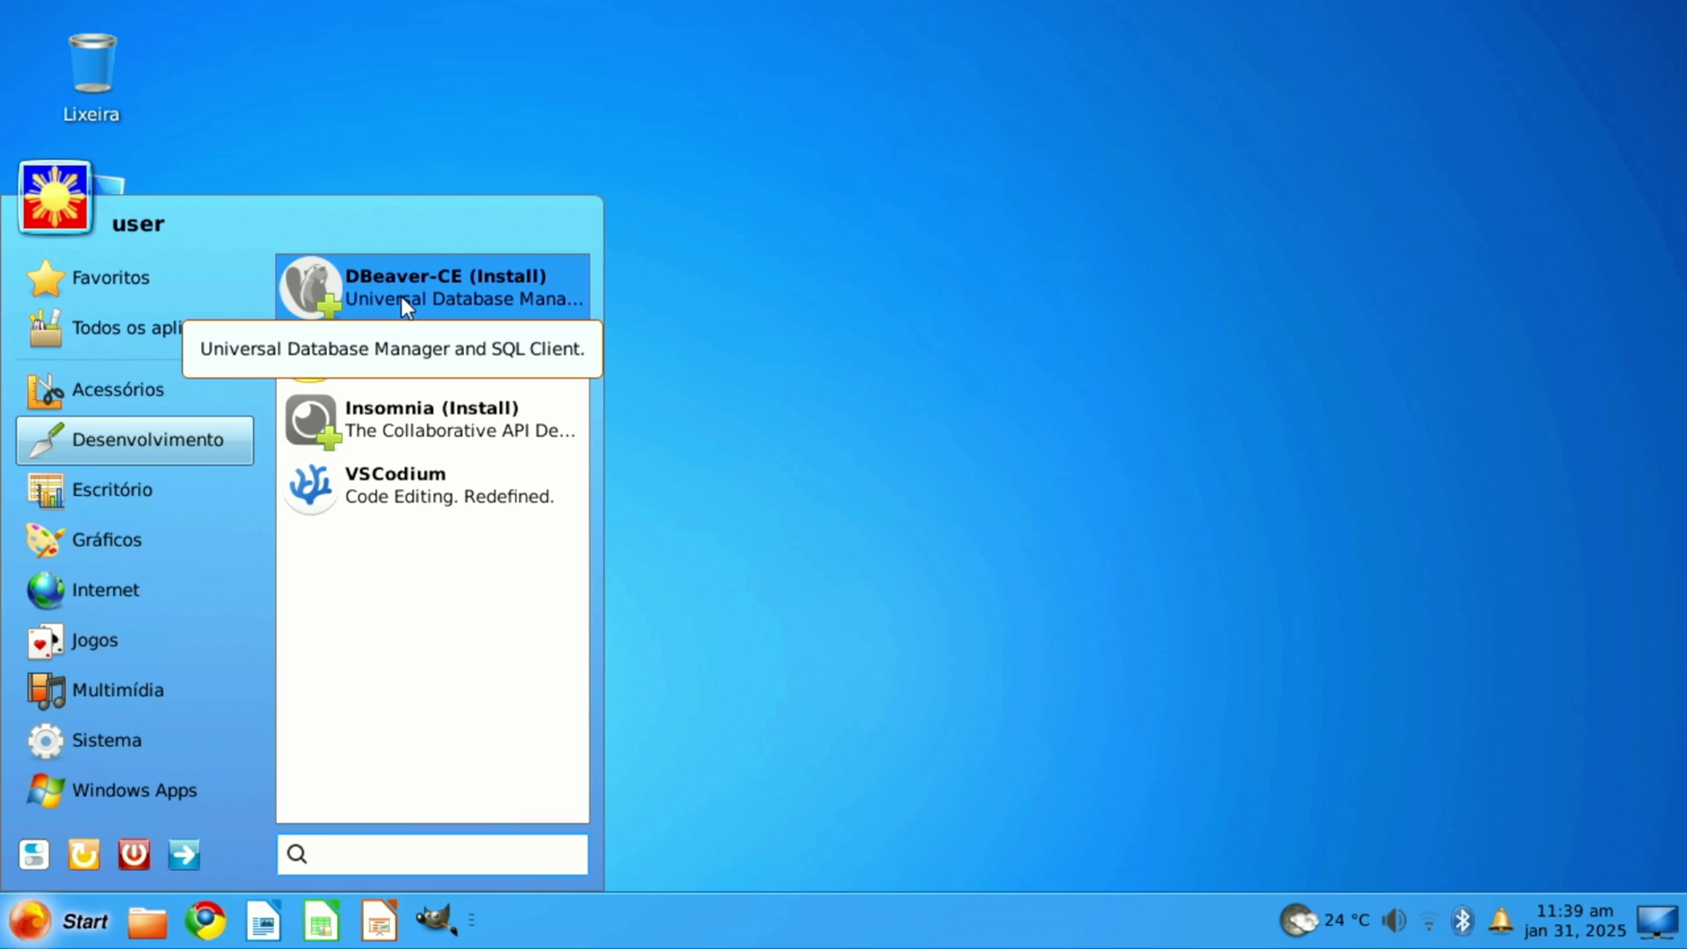
{"action": "left_click", "coordinate": [194, 484]}
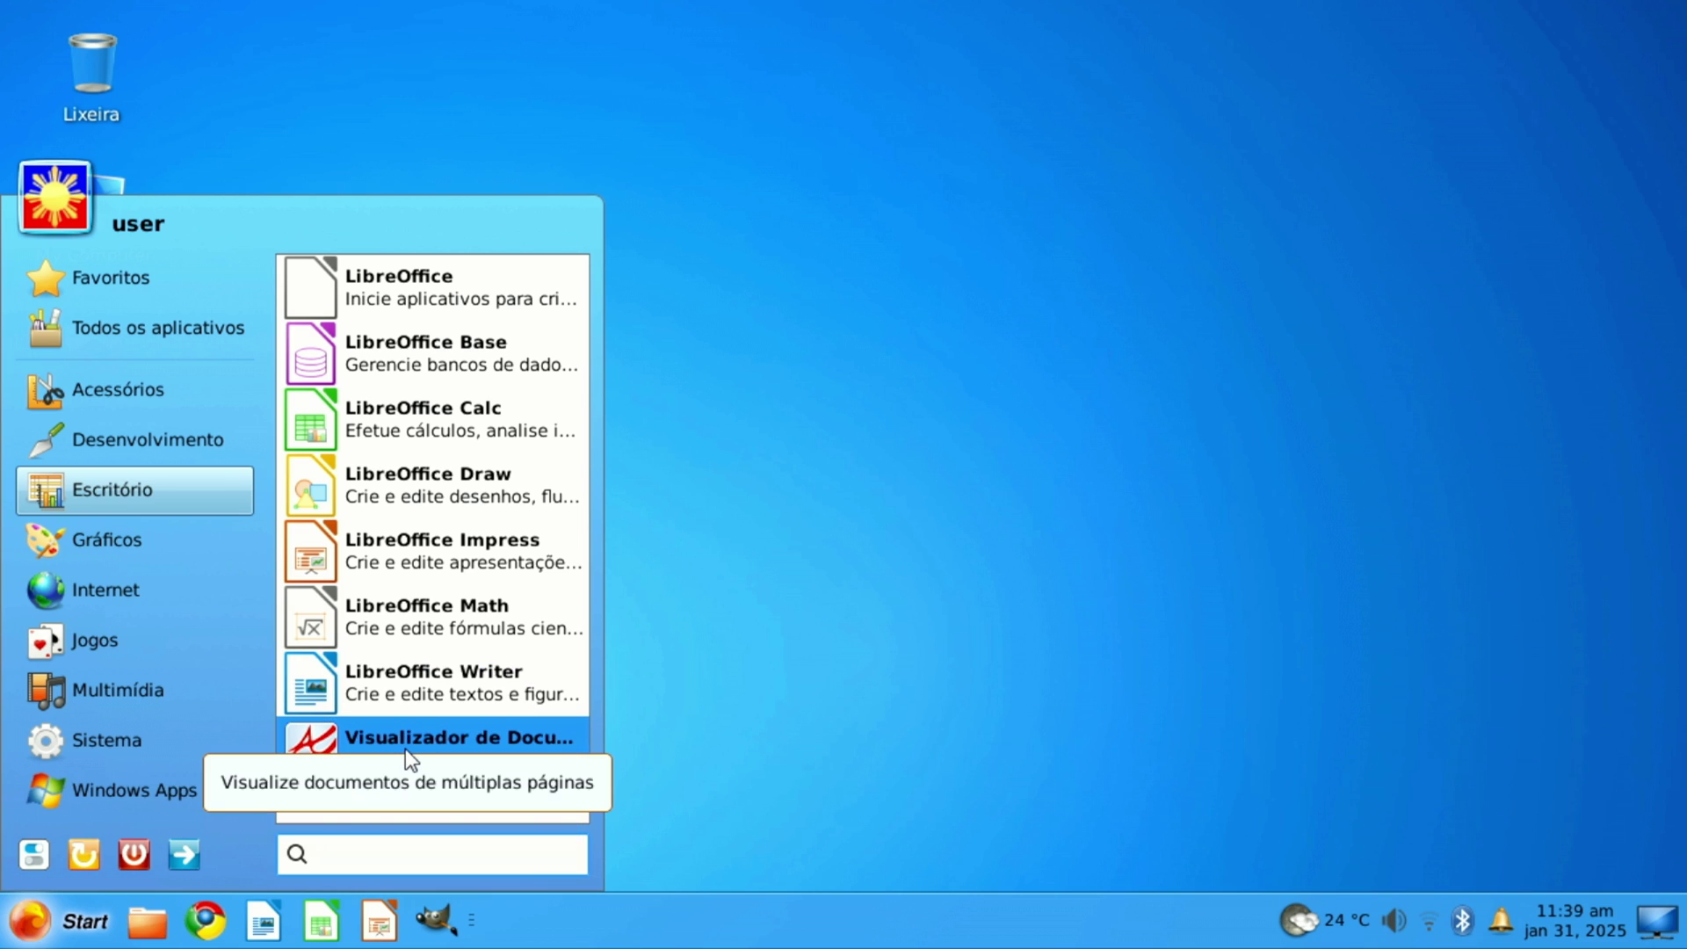
{"action": "left_click", "coordinate": [114, 538]}
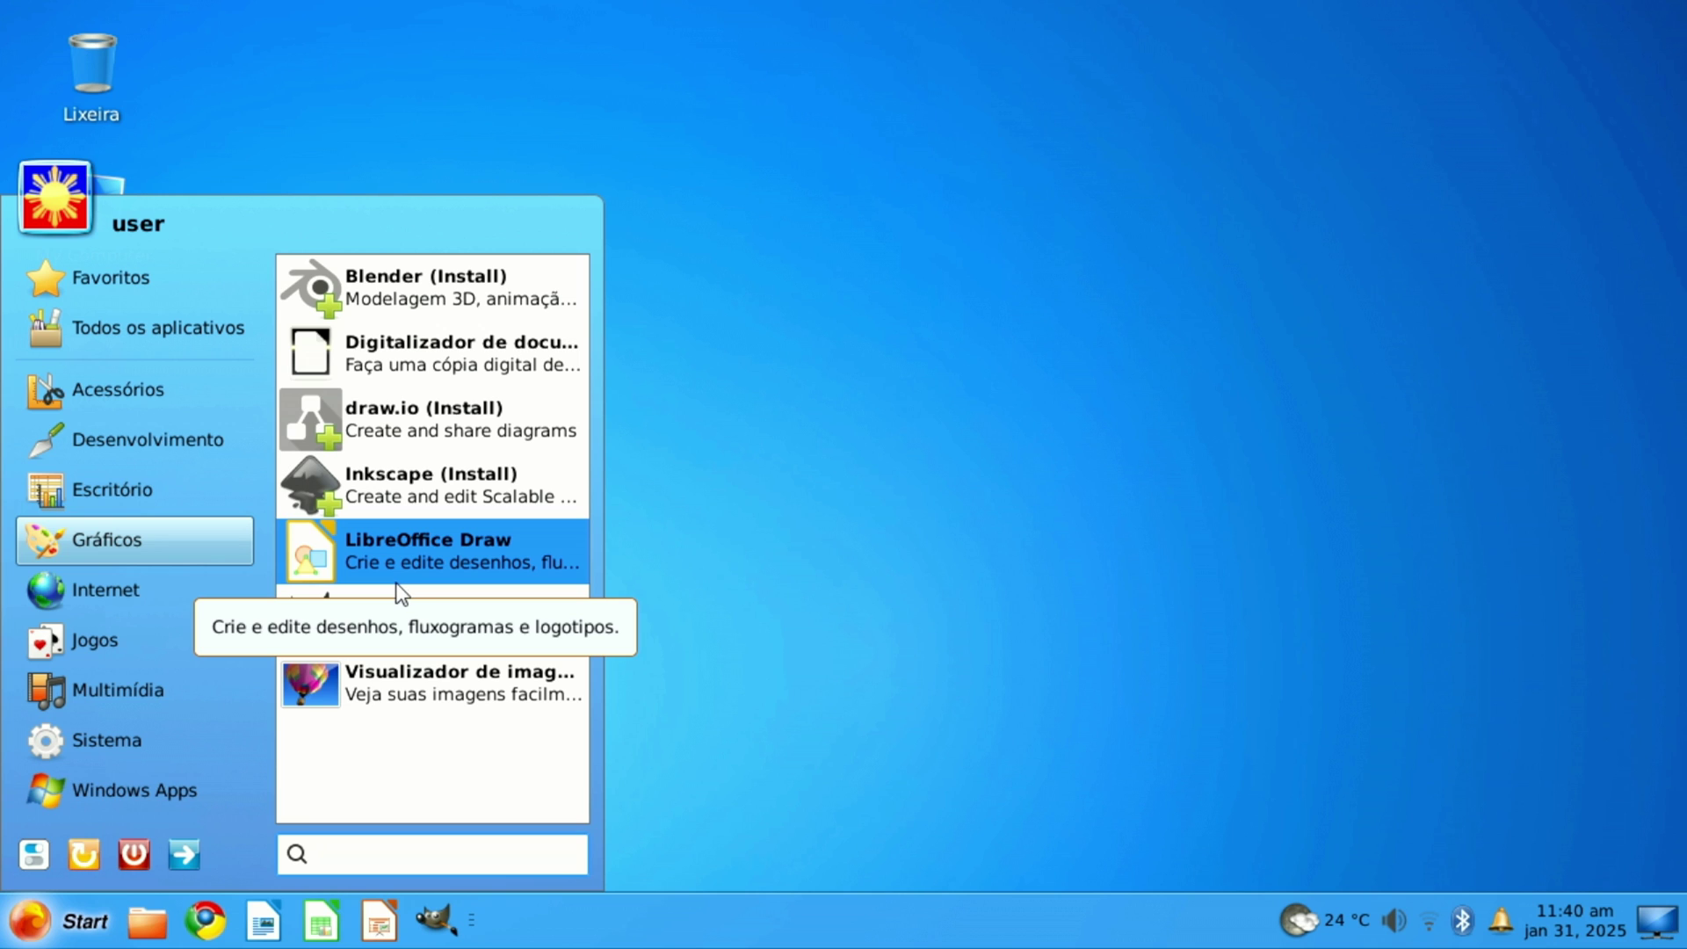
{"action": "left_click", "coordinate": [138, 590]}
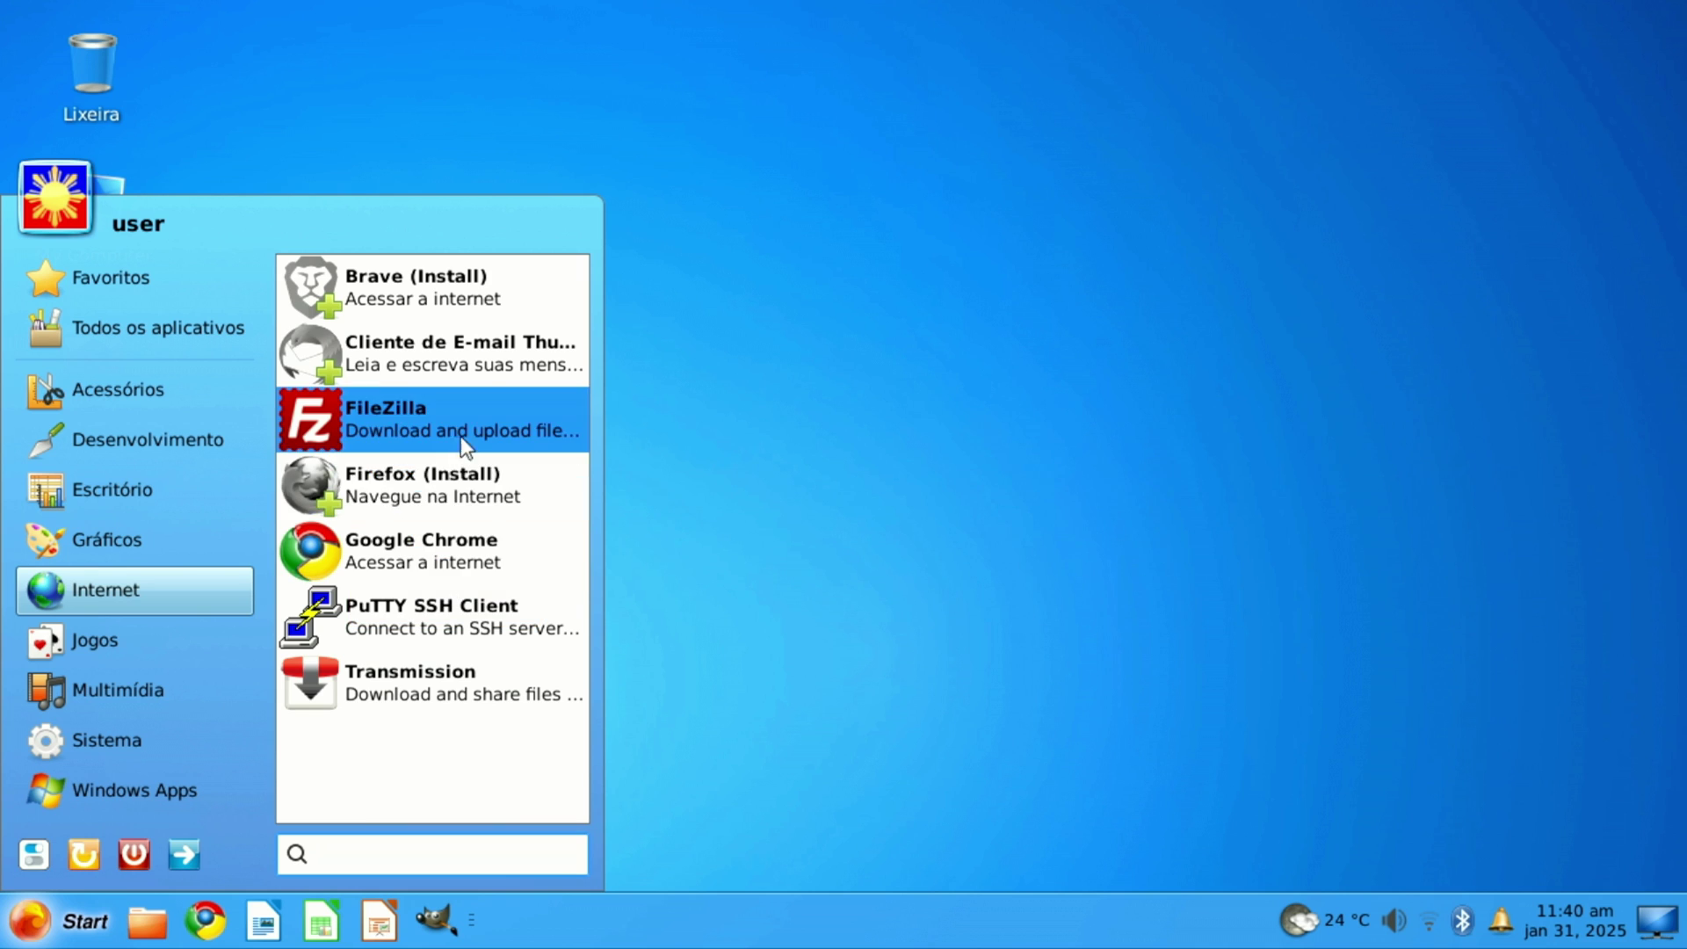
Start the Brave browser installation from the Internet applications and browse the software store's Explorar page.
{"action": "left_click", "coordinate": [444, 308]}
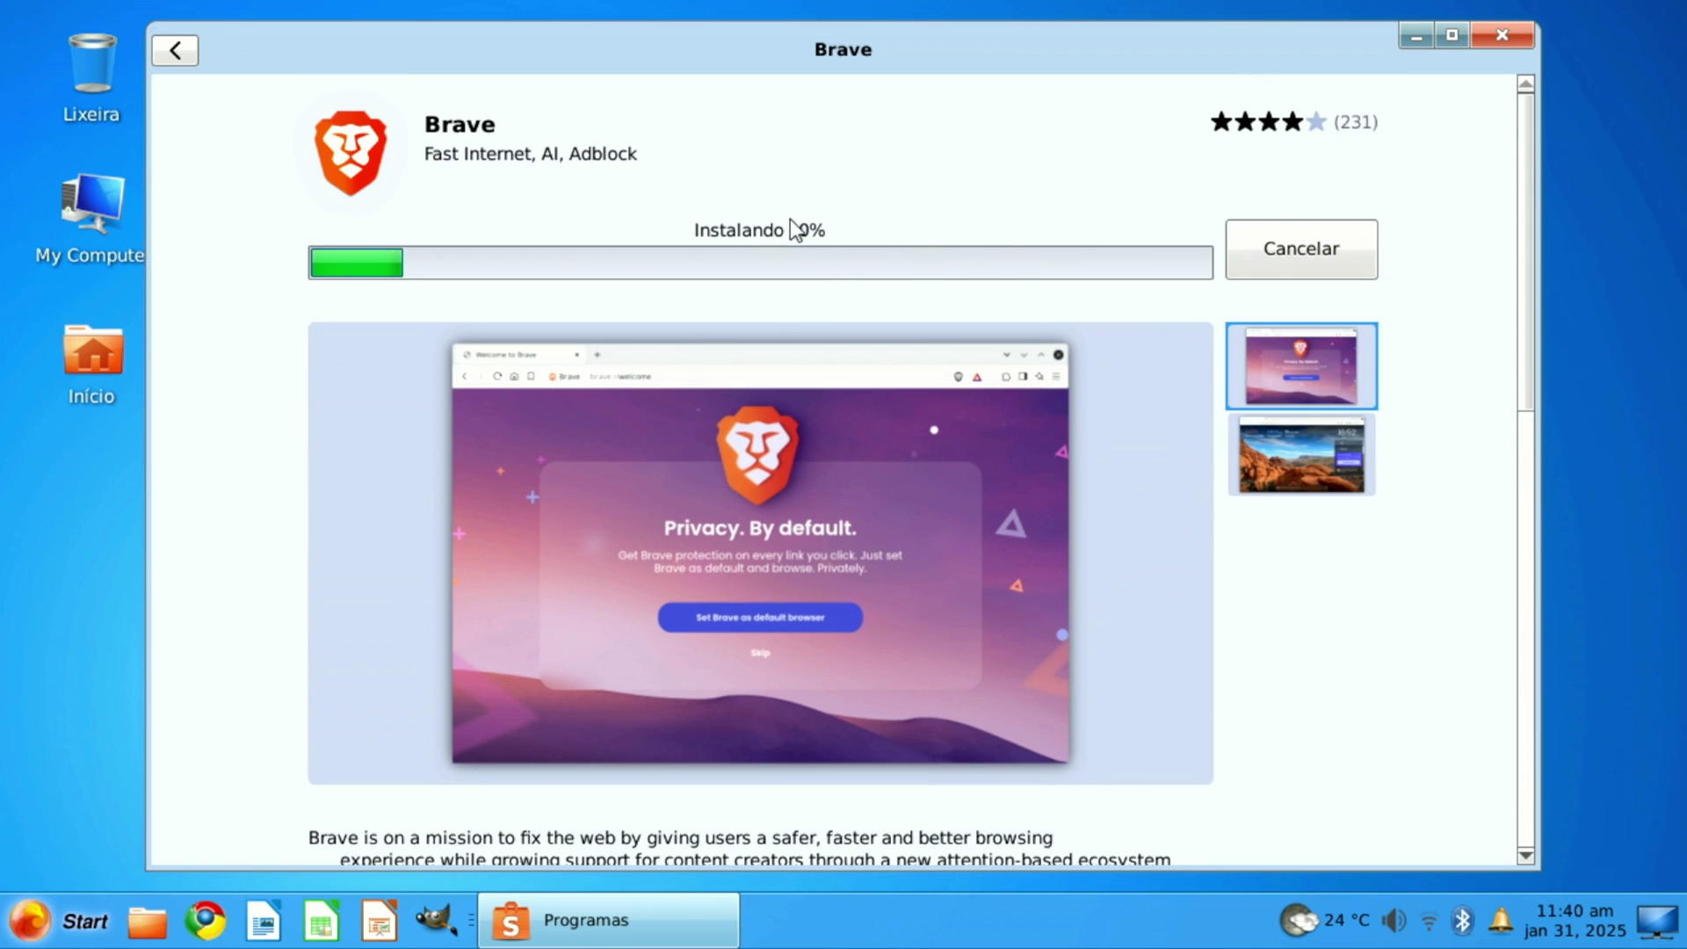
{"action": "left_click", "coordinate": [175, 49]}
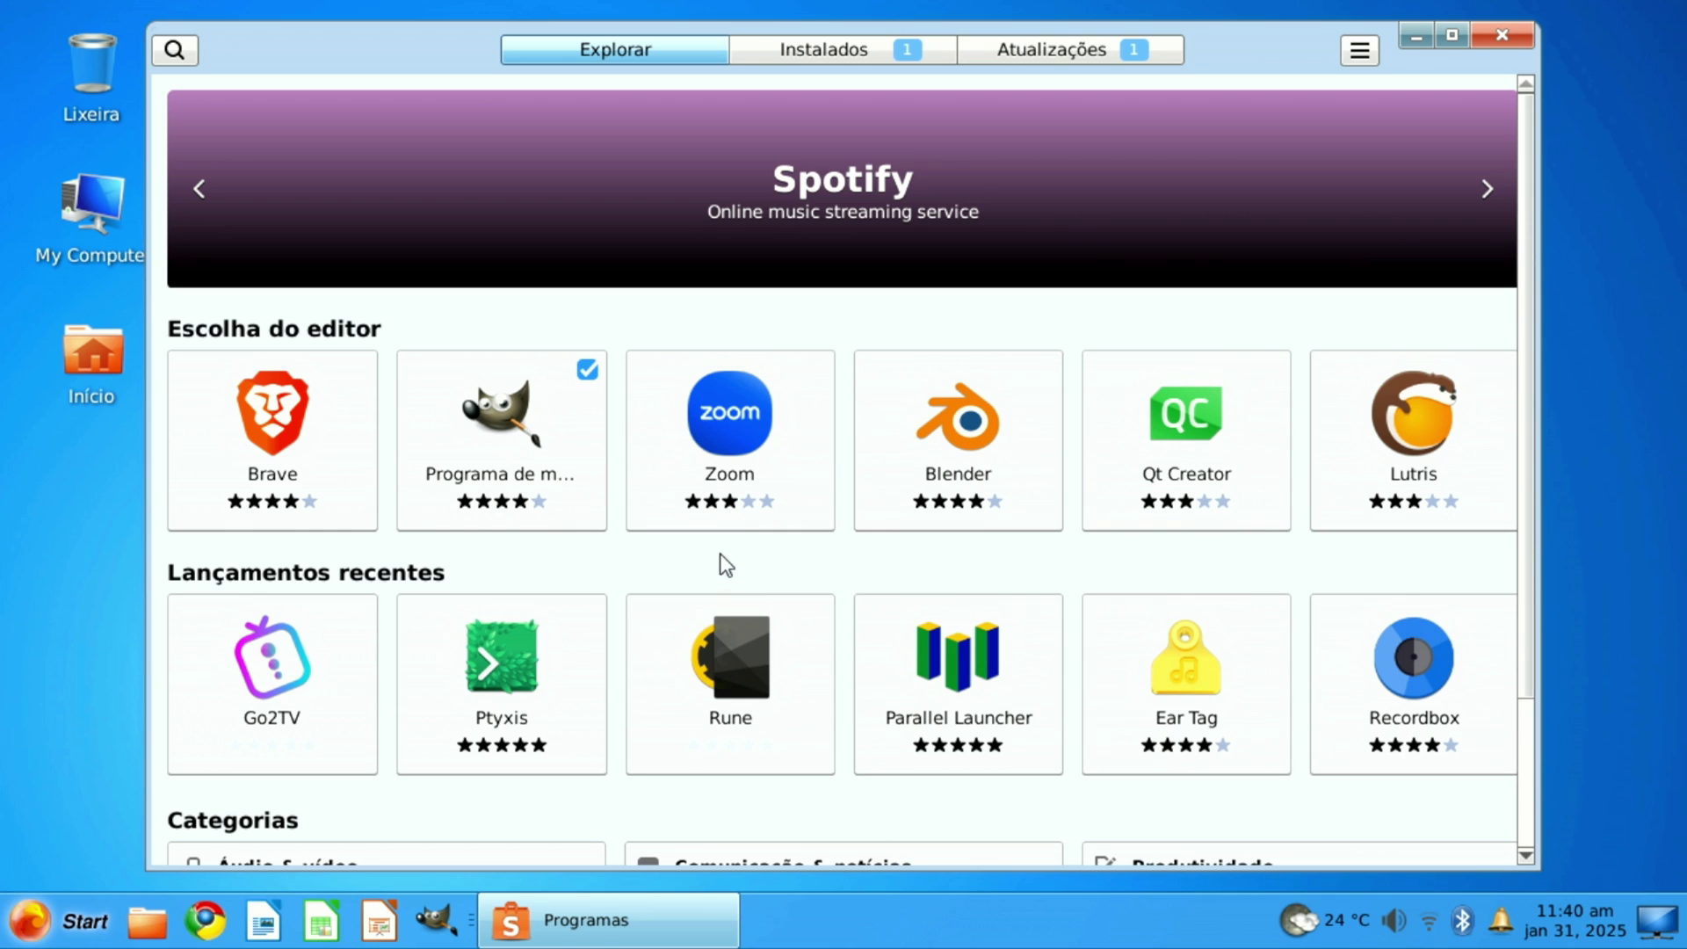
{"action": "scroll", "coordinate": [791, 603], "scroll_direction": "down", "scroll_amount": 3}
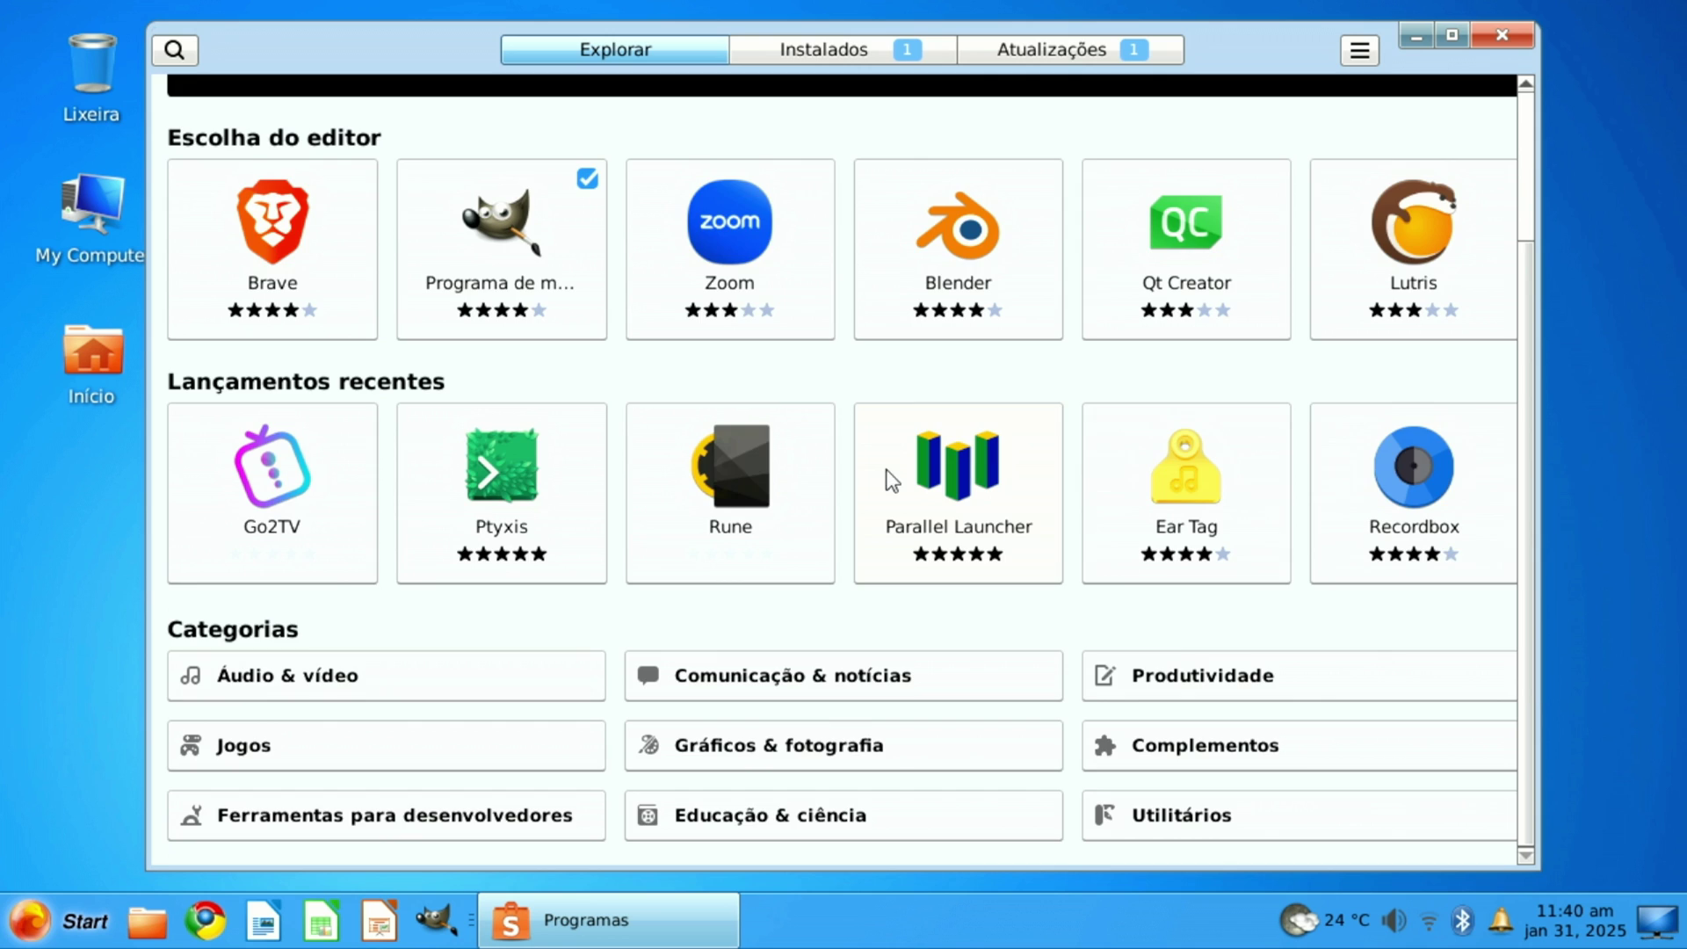
Search the software store for "steam", view the Steam application's page, and return to the search results.
{"action": "scroll", "coordinate": [887, 474], "scroll_direction": "up", "scroll_amount": 3}
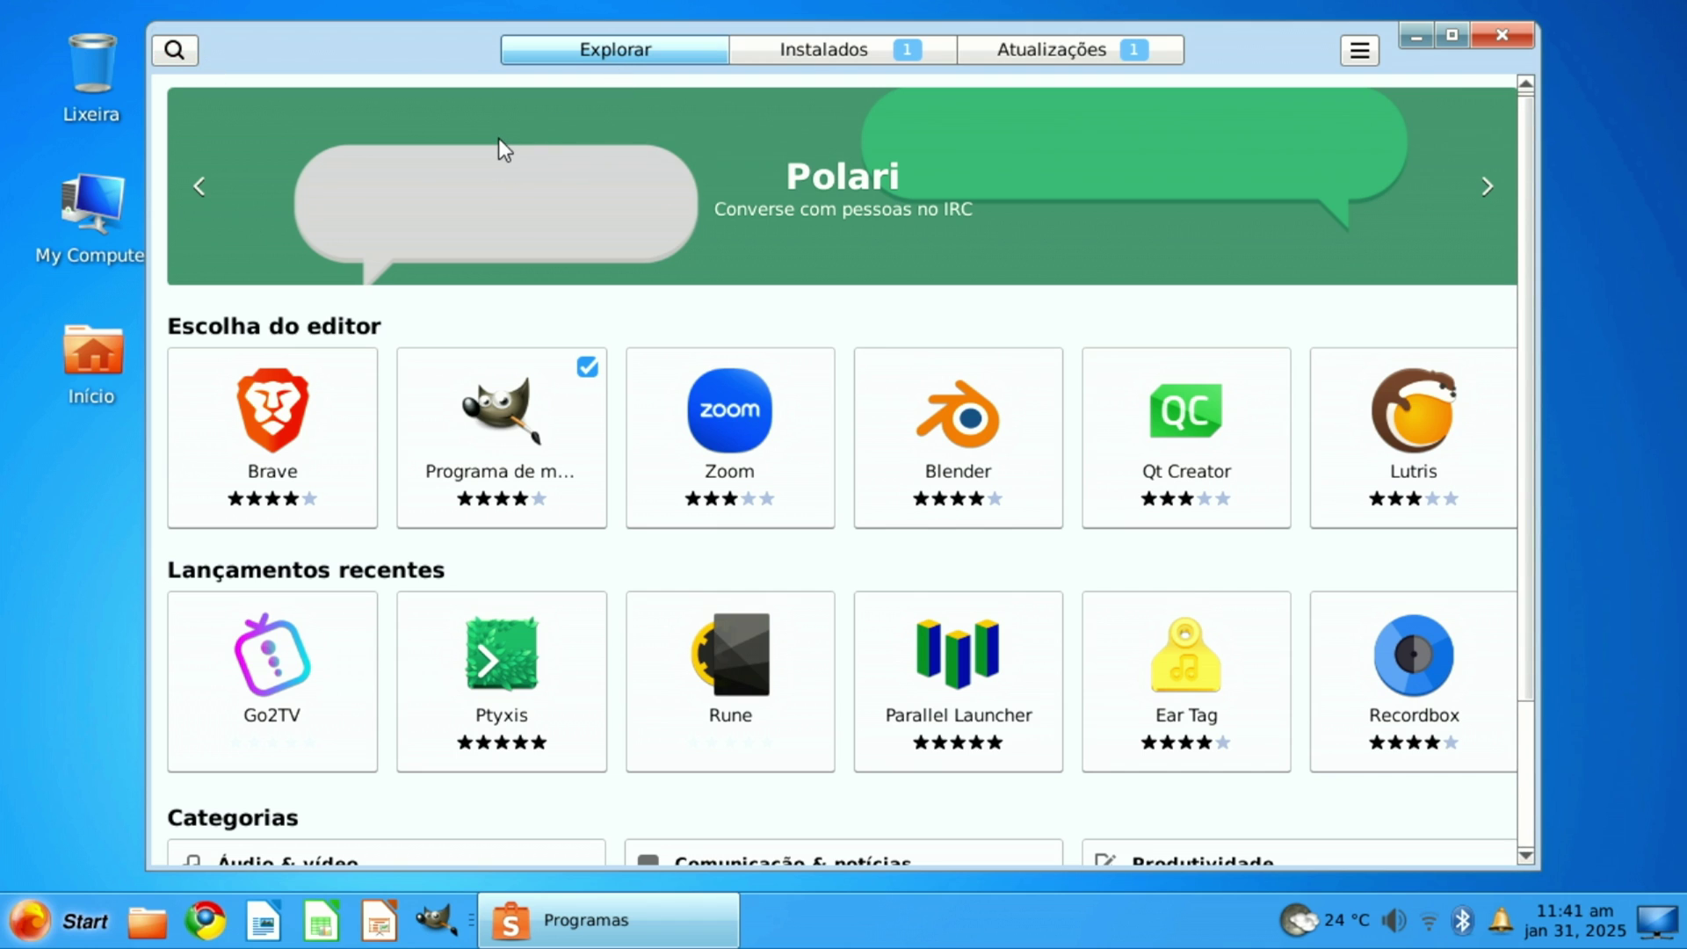
{"action": "left_click", "coordinate": [180, 48]}
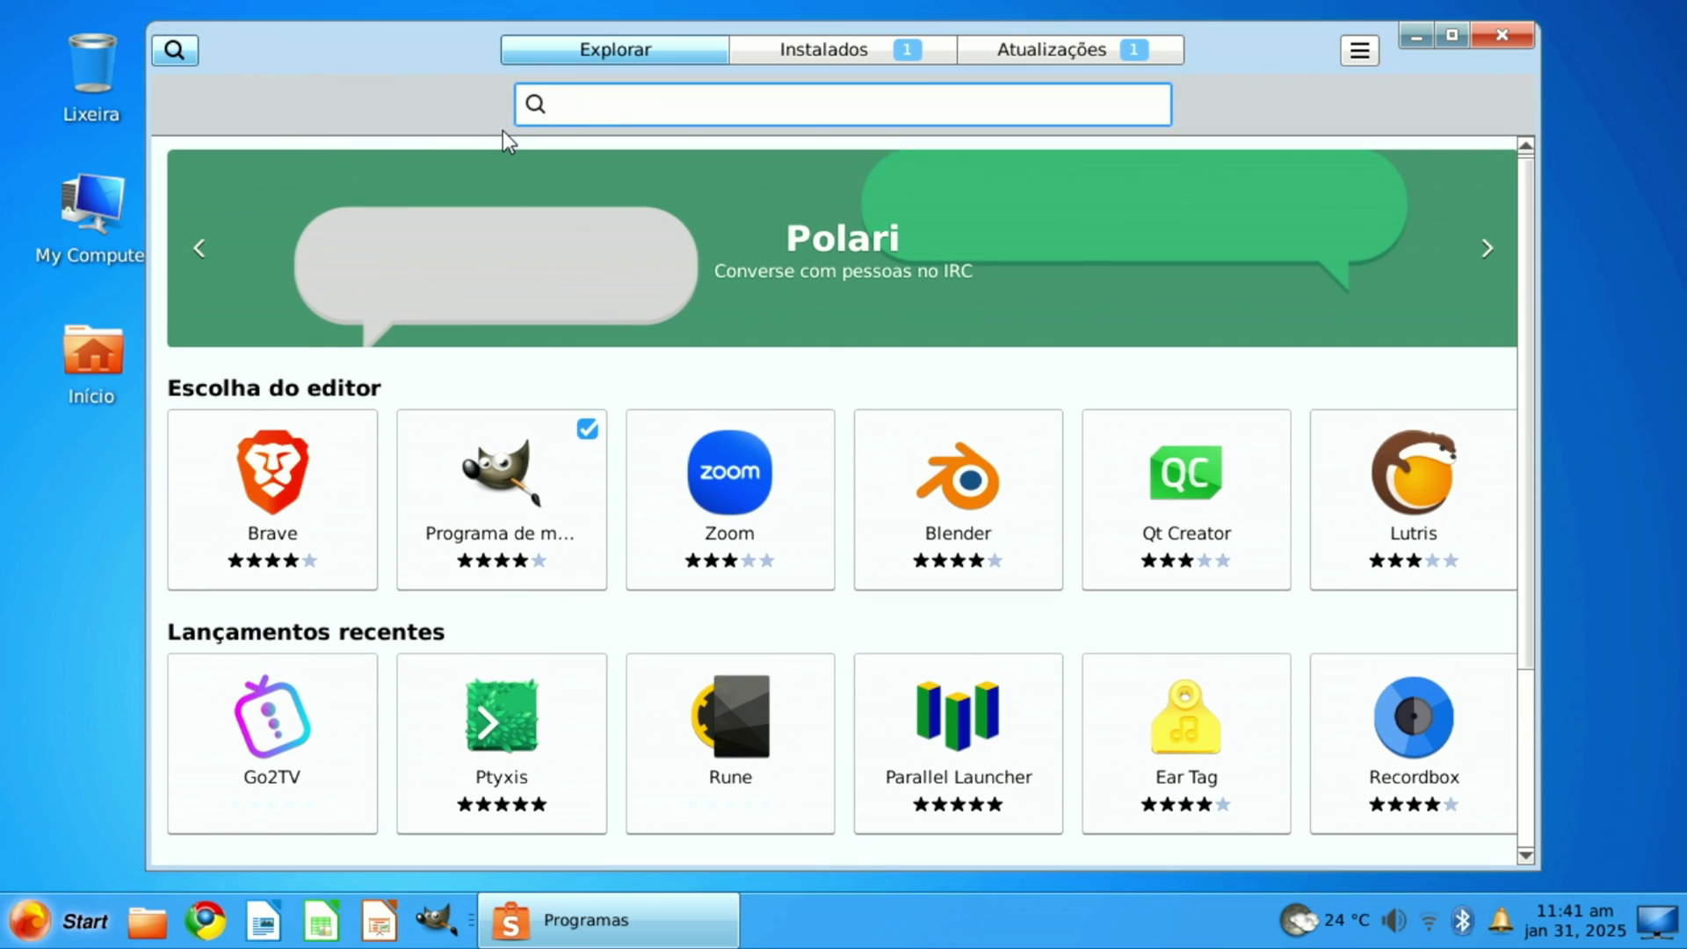
{"action": "type", "text": "ste"}
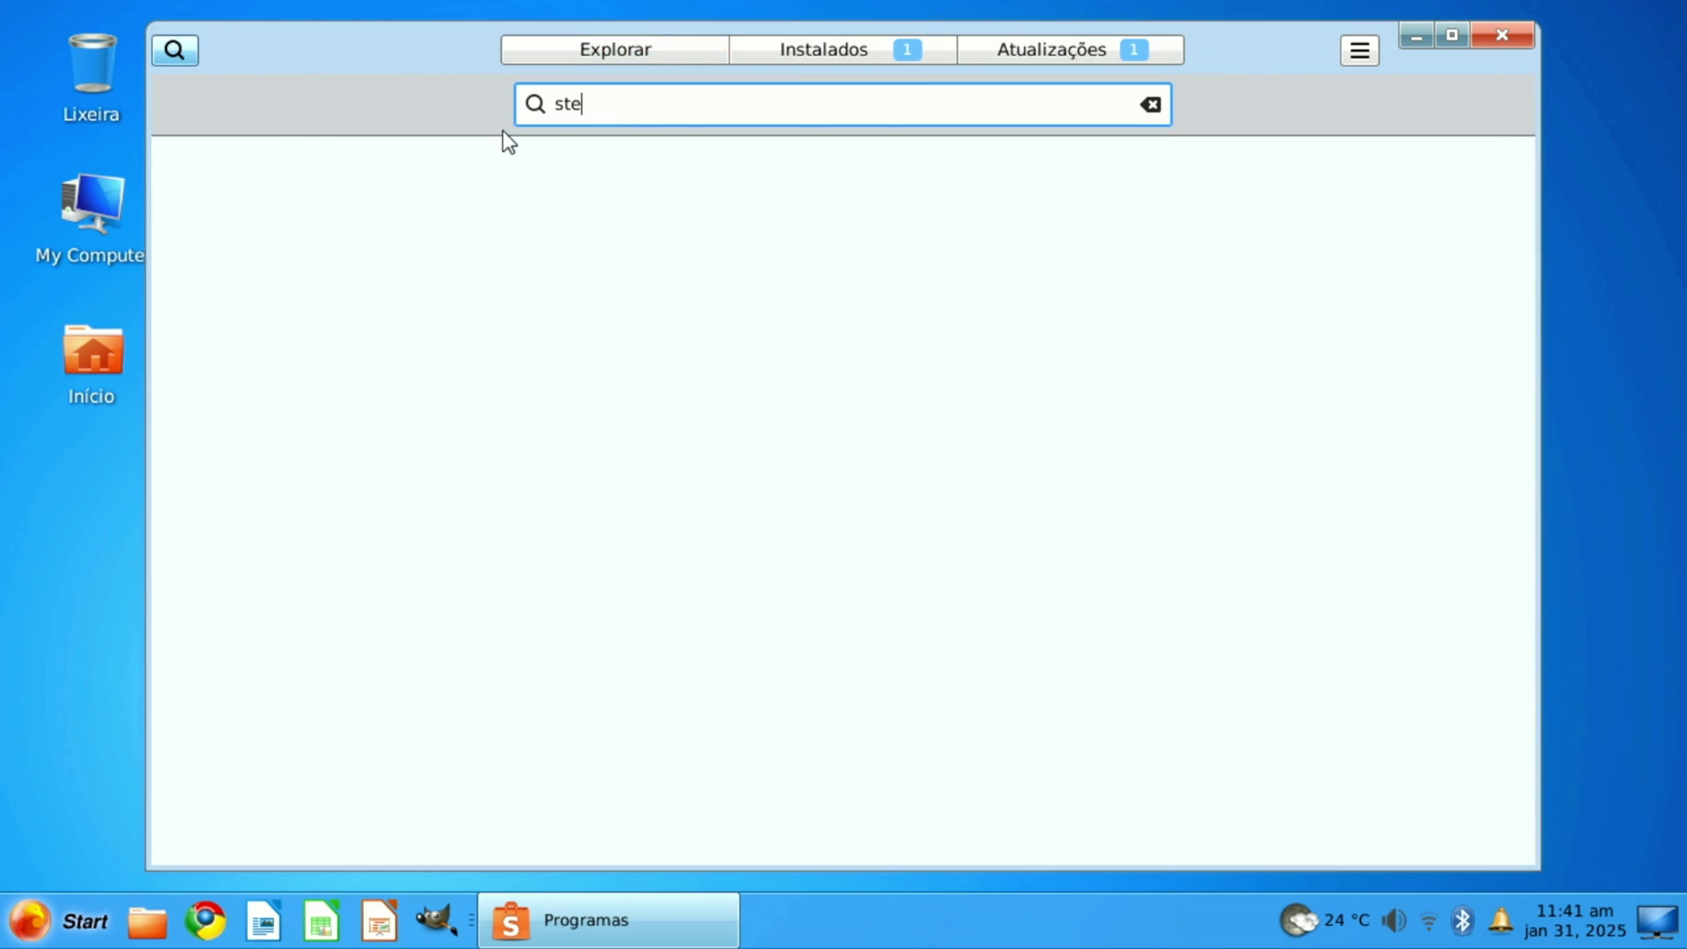
{"action": "type", "text": "am"}
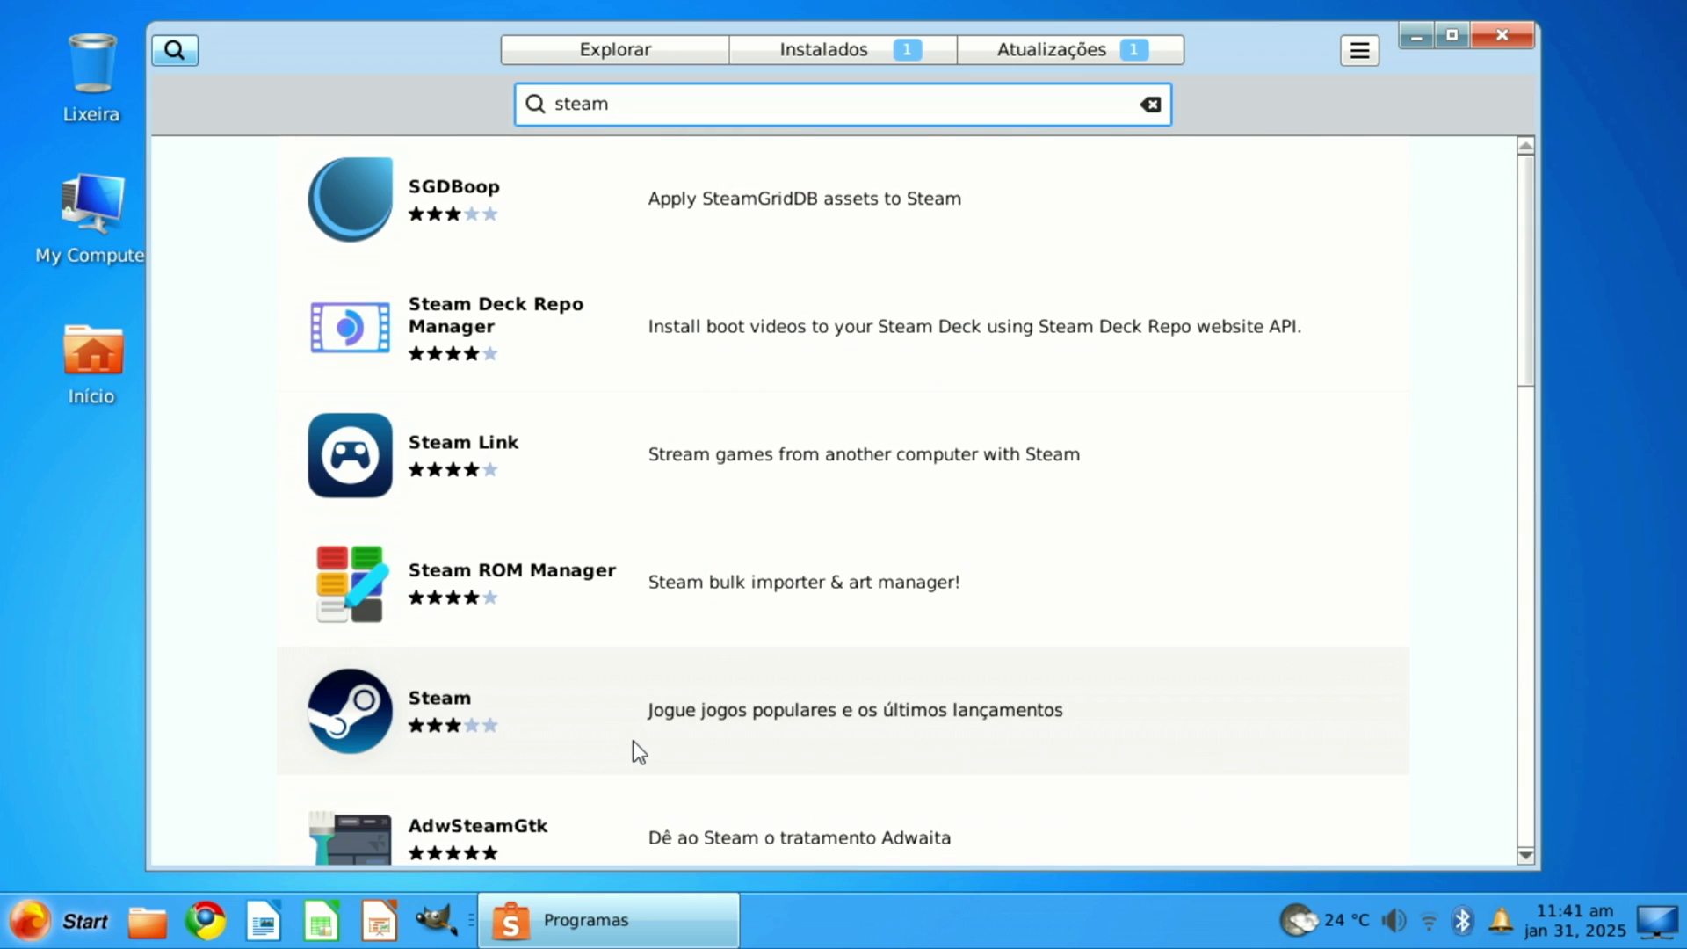
{"action": "left_click", "coordinate": [639, 753]}
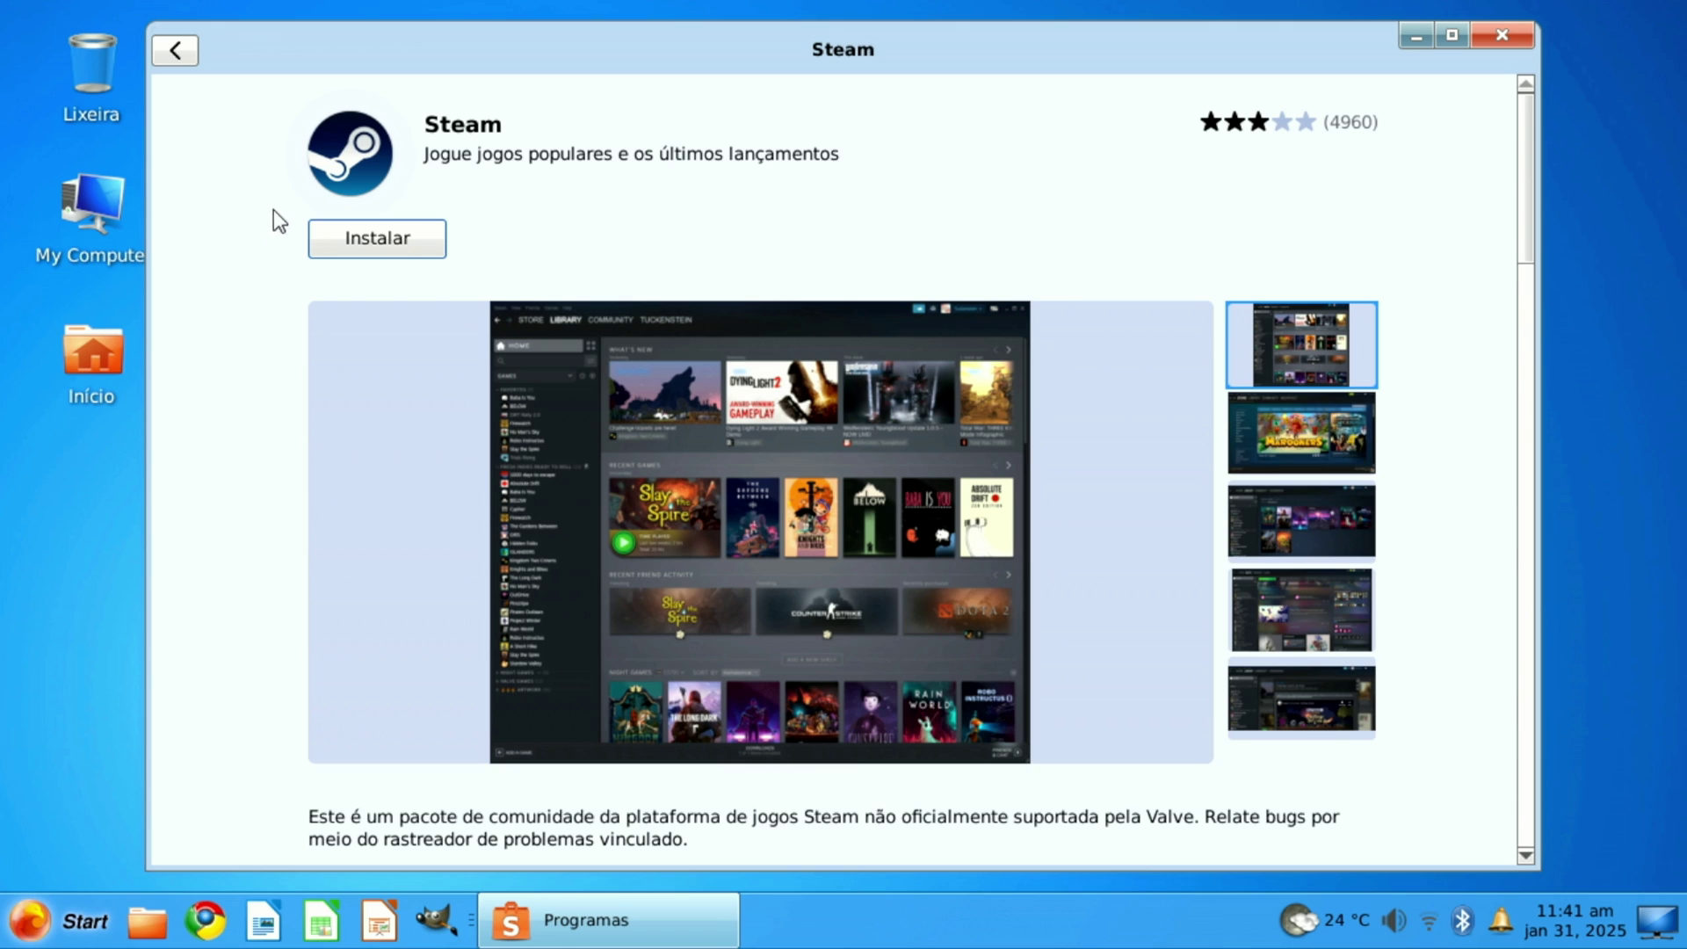
{"action": "left_click", "coordinate": [175, 51]}
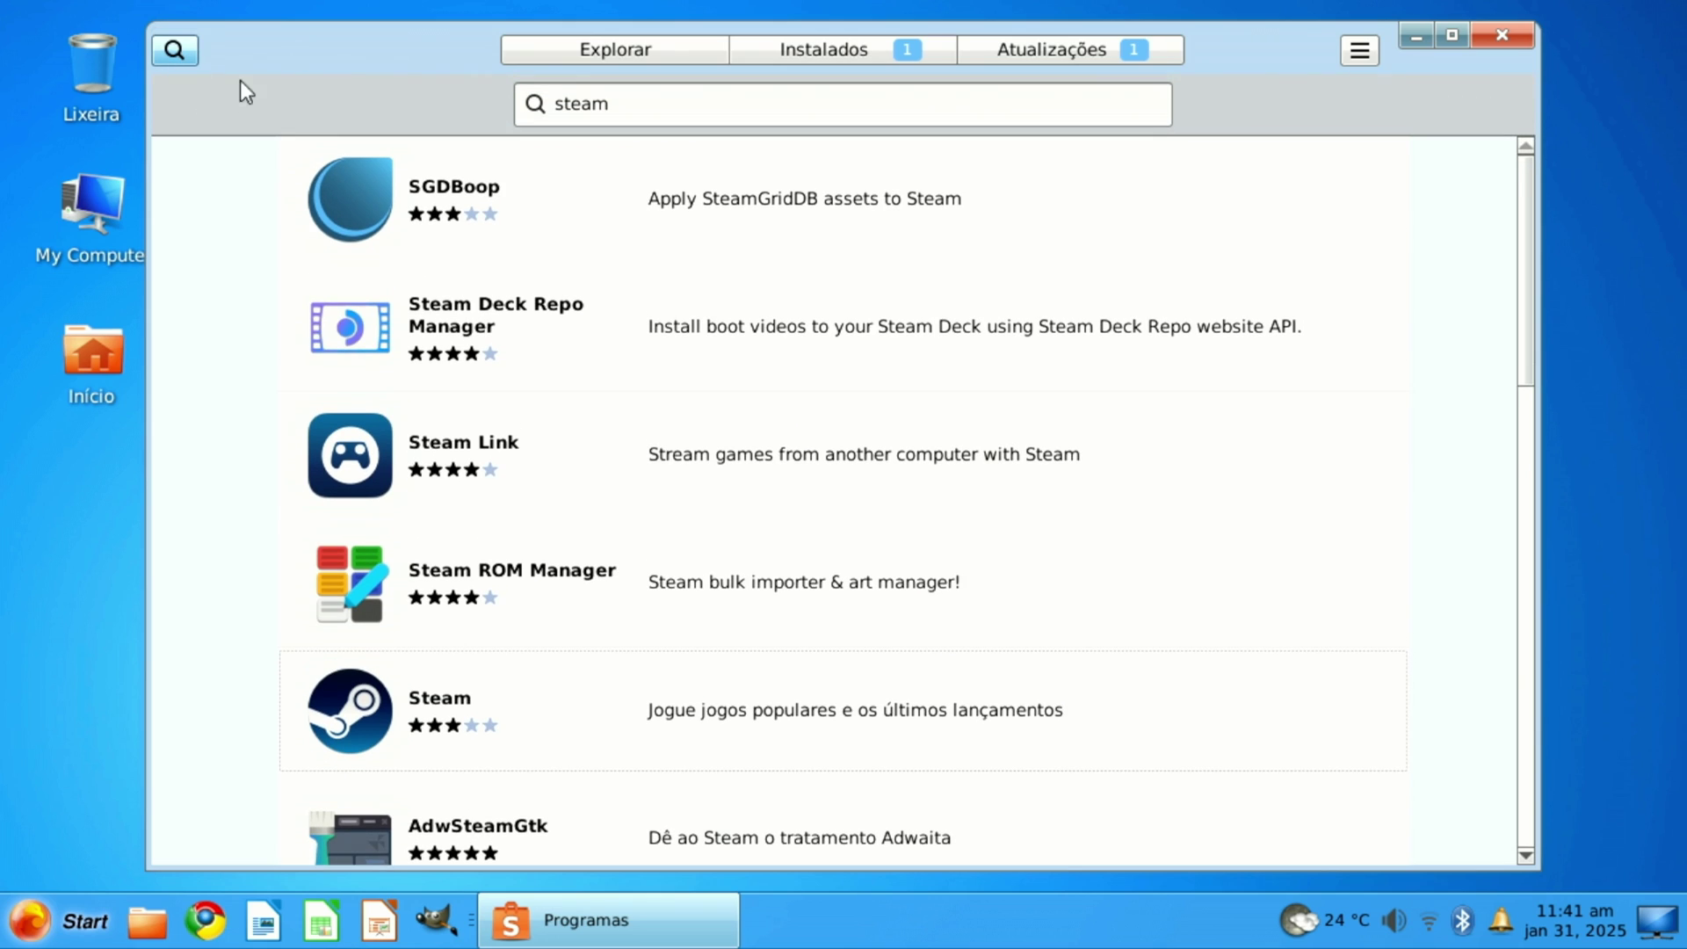
Look through the software store's list of installed applications and return to its Brave entry.
{"action": "left_click", "coordinate": [900, 51]}
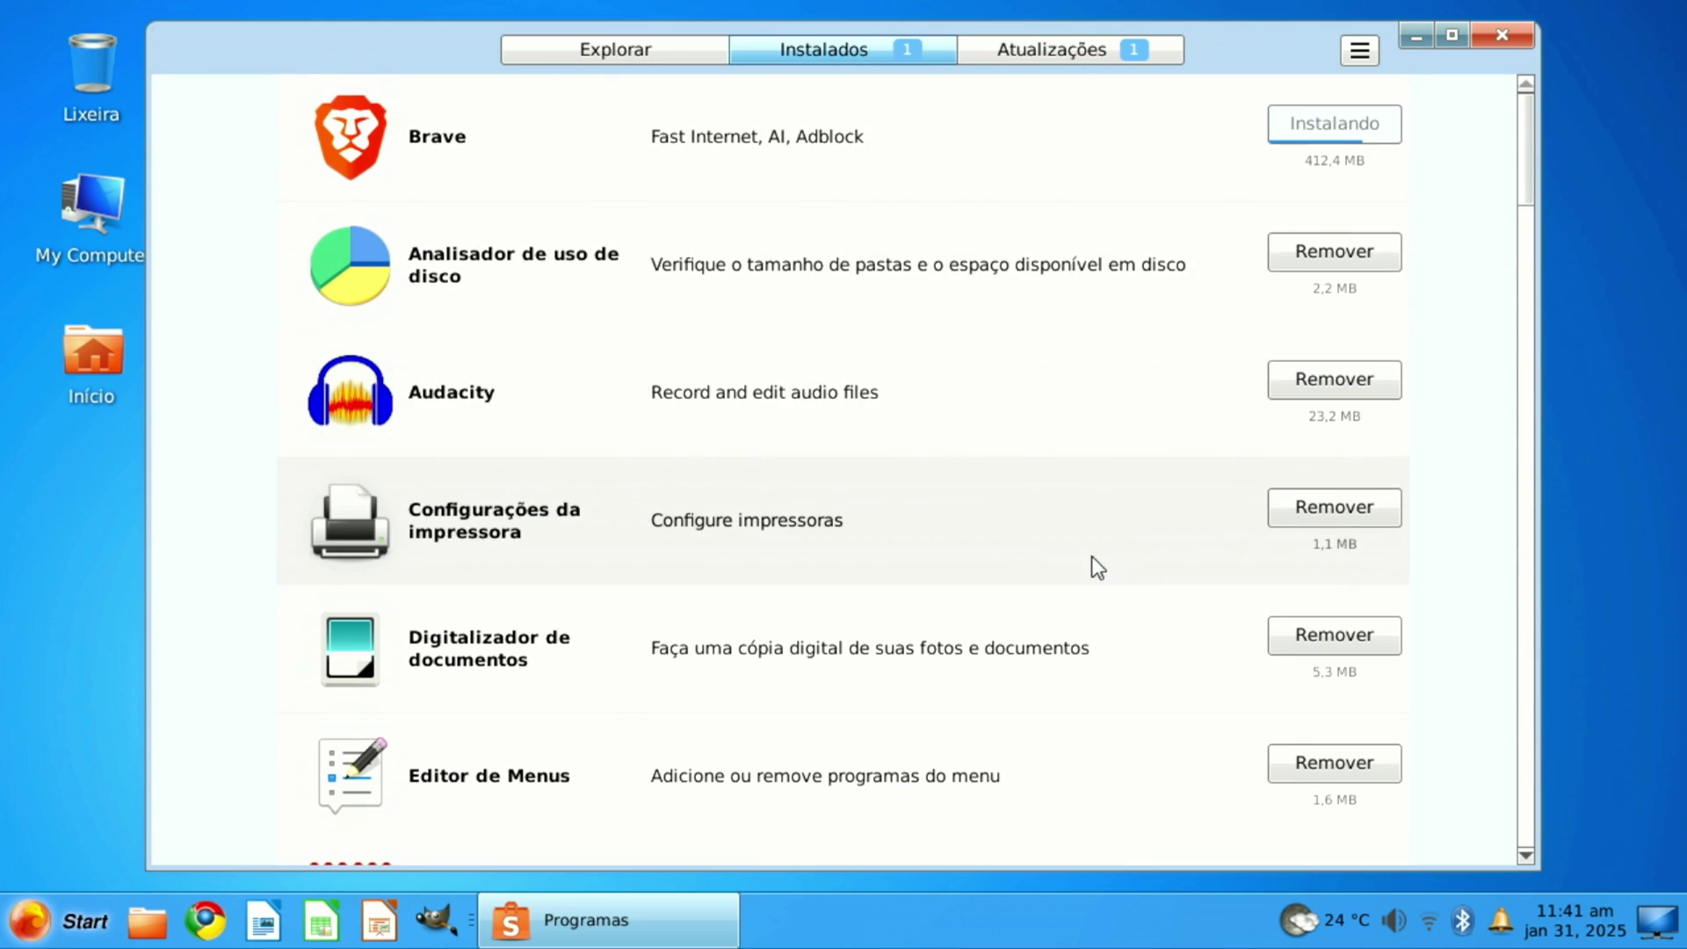
{"action": "scroll", "coordinate": [570, 651], "scroll_direction": "down", "scroll_amount": 15}
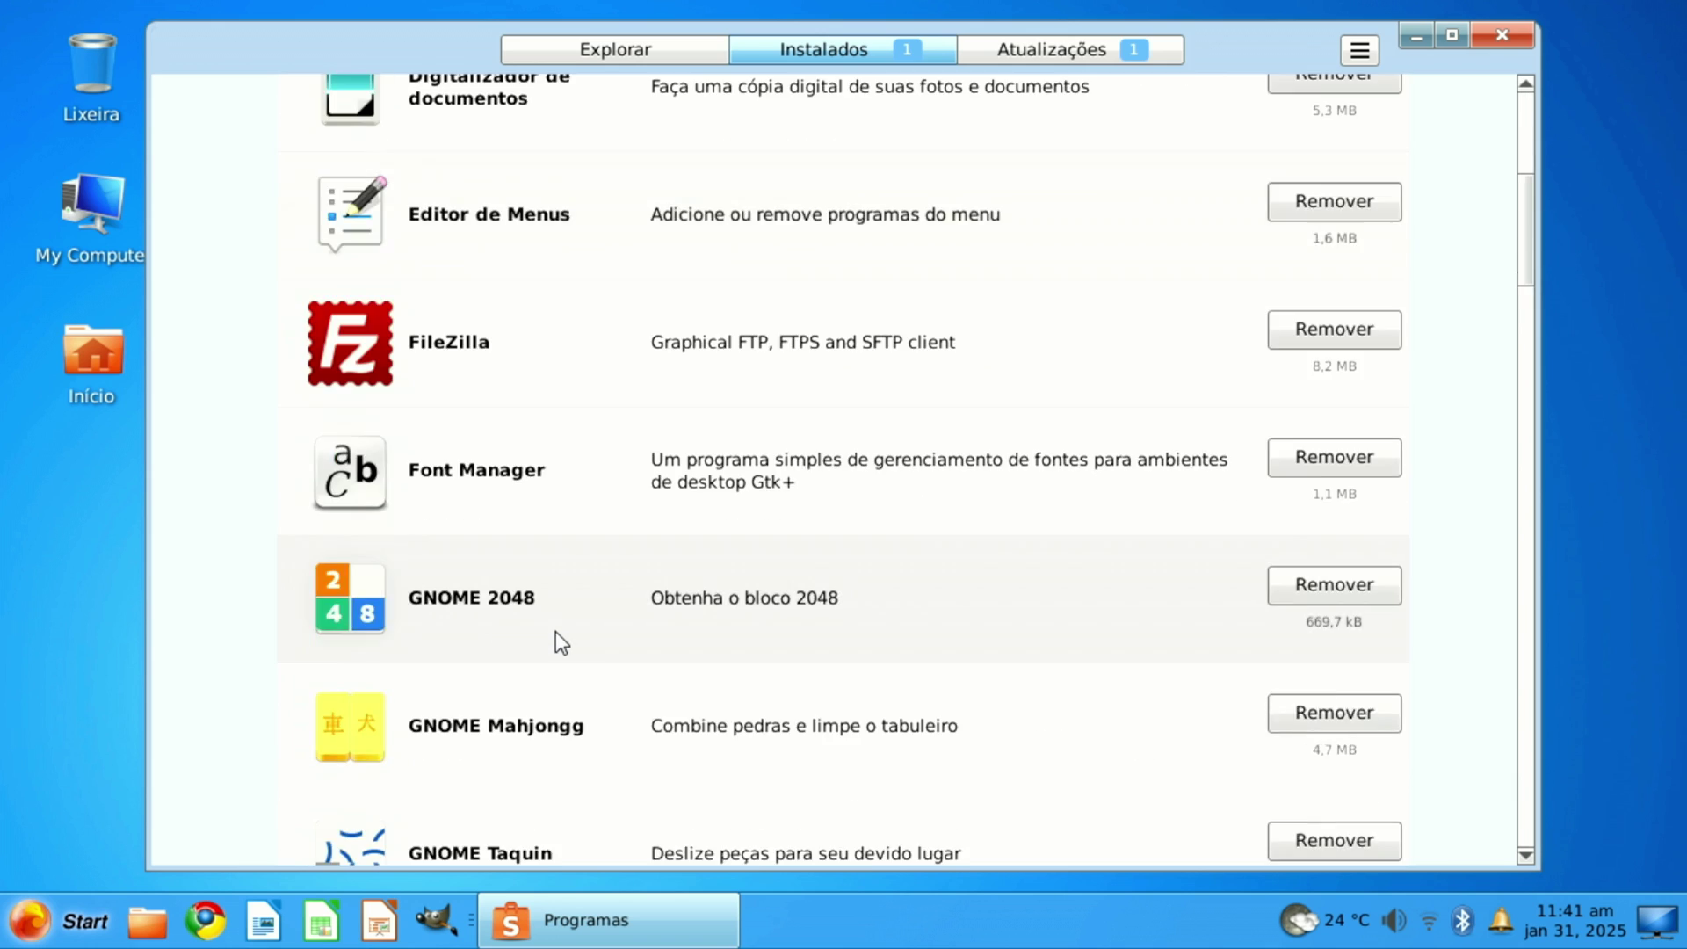
{"action": "scroll", "coordinate": [586, 645], "scroll_direction": "down", "scroll_amount": 15}
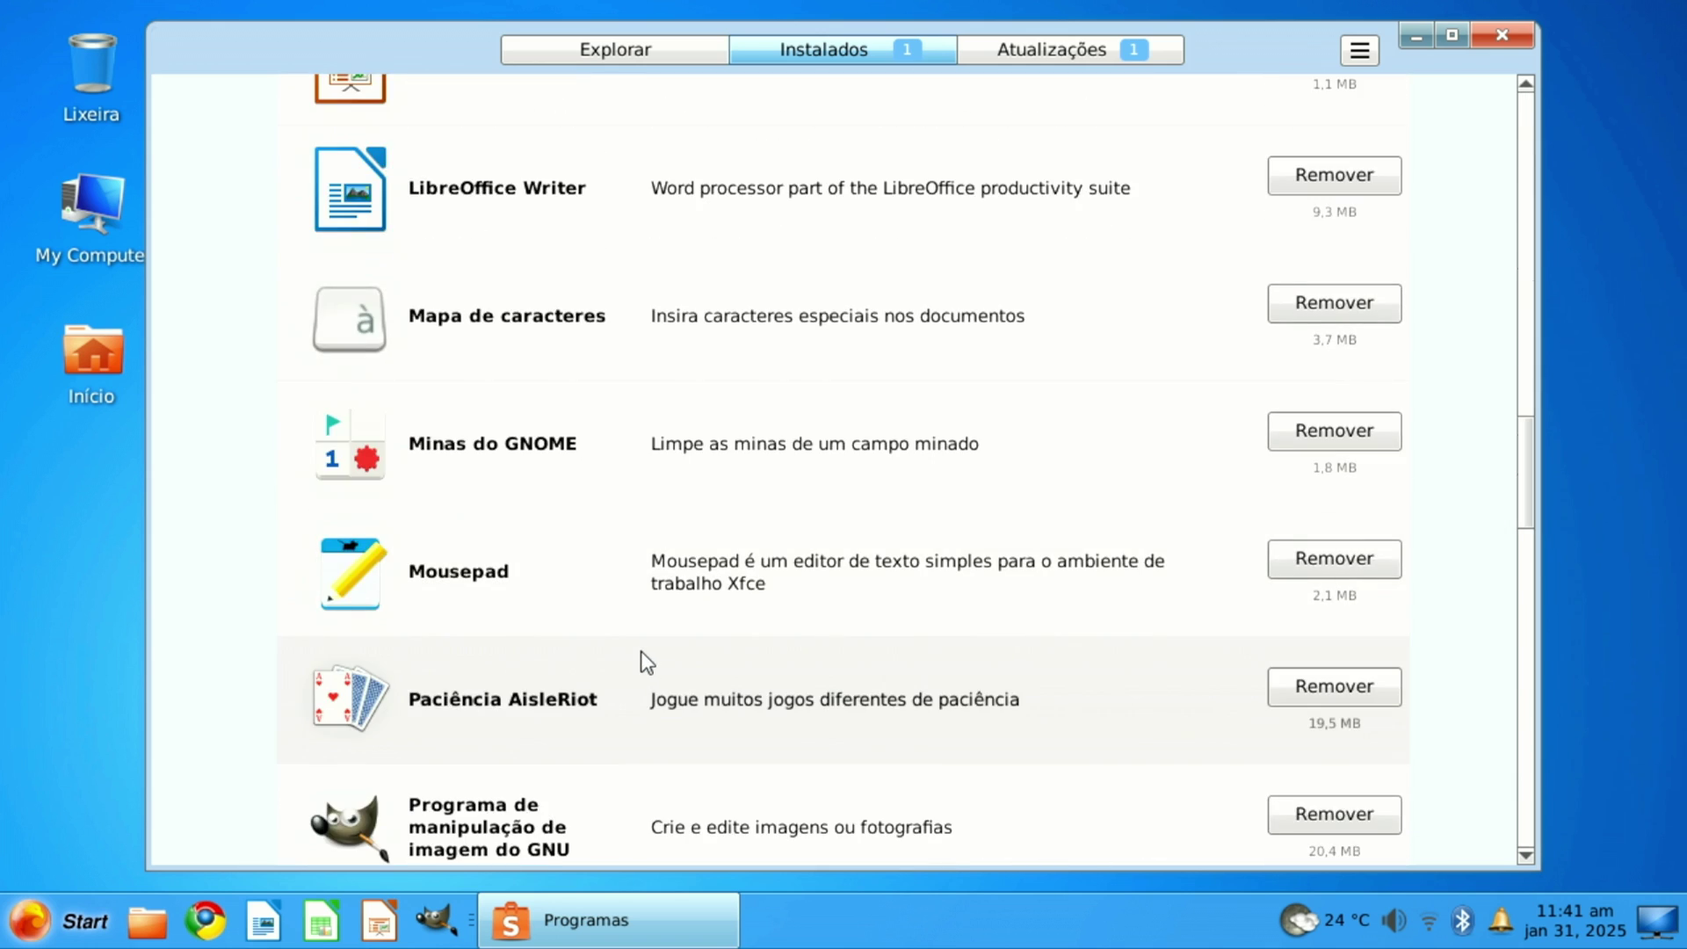
{"action": "scroll", "coordinate": [648, 663], "scroll_direction": "down", "scroll_amount": 7}
{"action": "scroll", "coordinate": [647, 638], "scroll_direction": "up", "scroll_amount": 13}
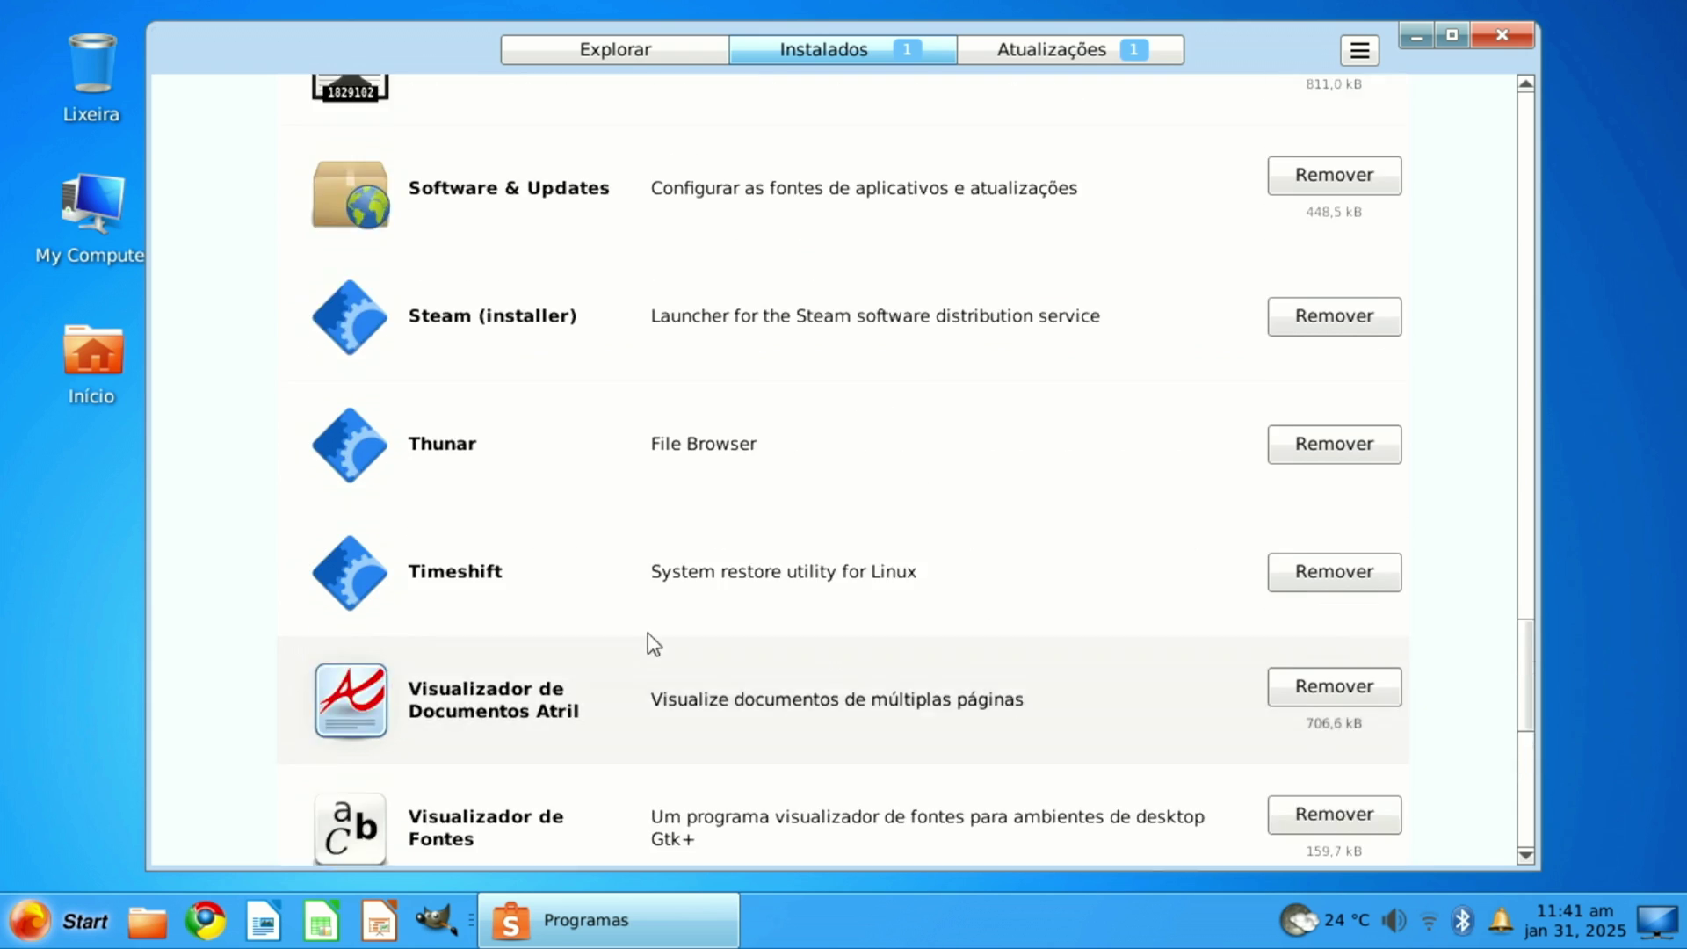
{"action": "scroll", "coordinate": [865, 527], "scroll_direction": "up", "scroll_amount": 14}
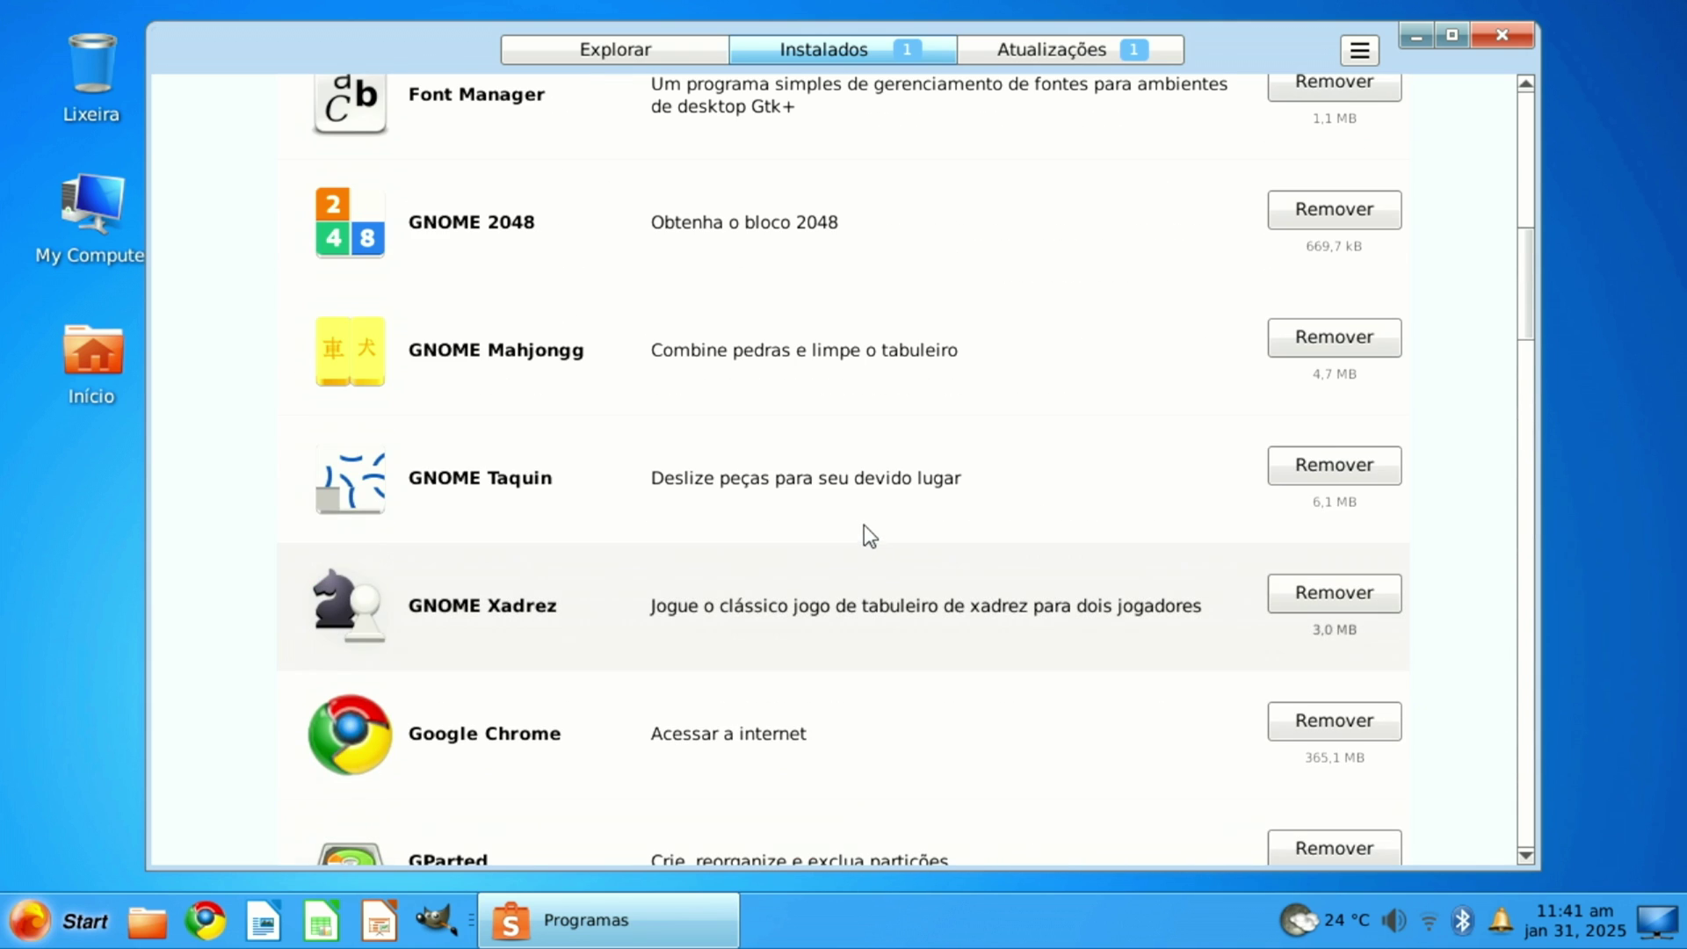
{"action": "scroll", "coordinate": [840, 528], "scroll_direction": "up", "scroll_amount": 3}
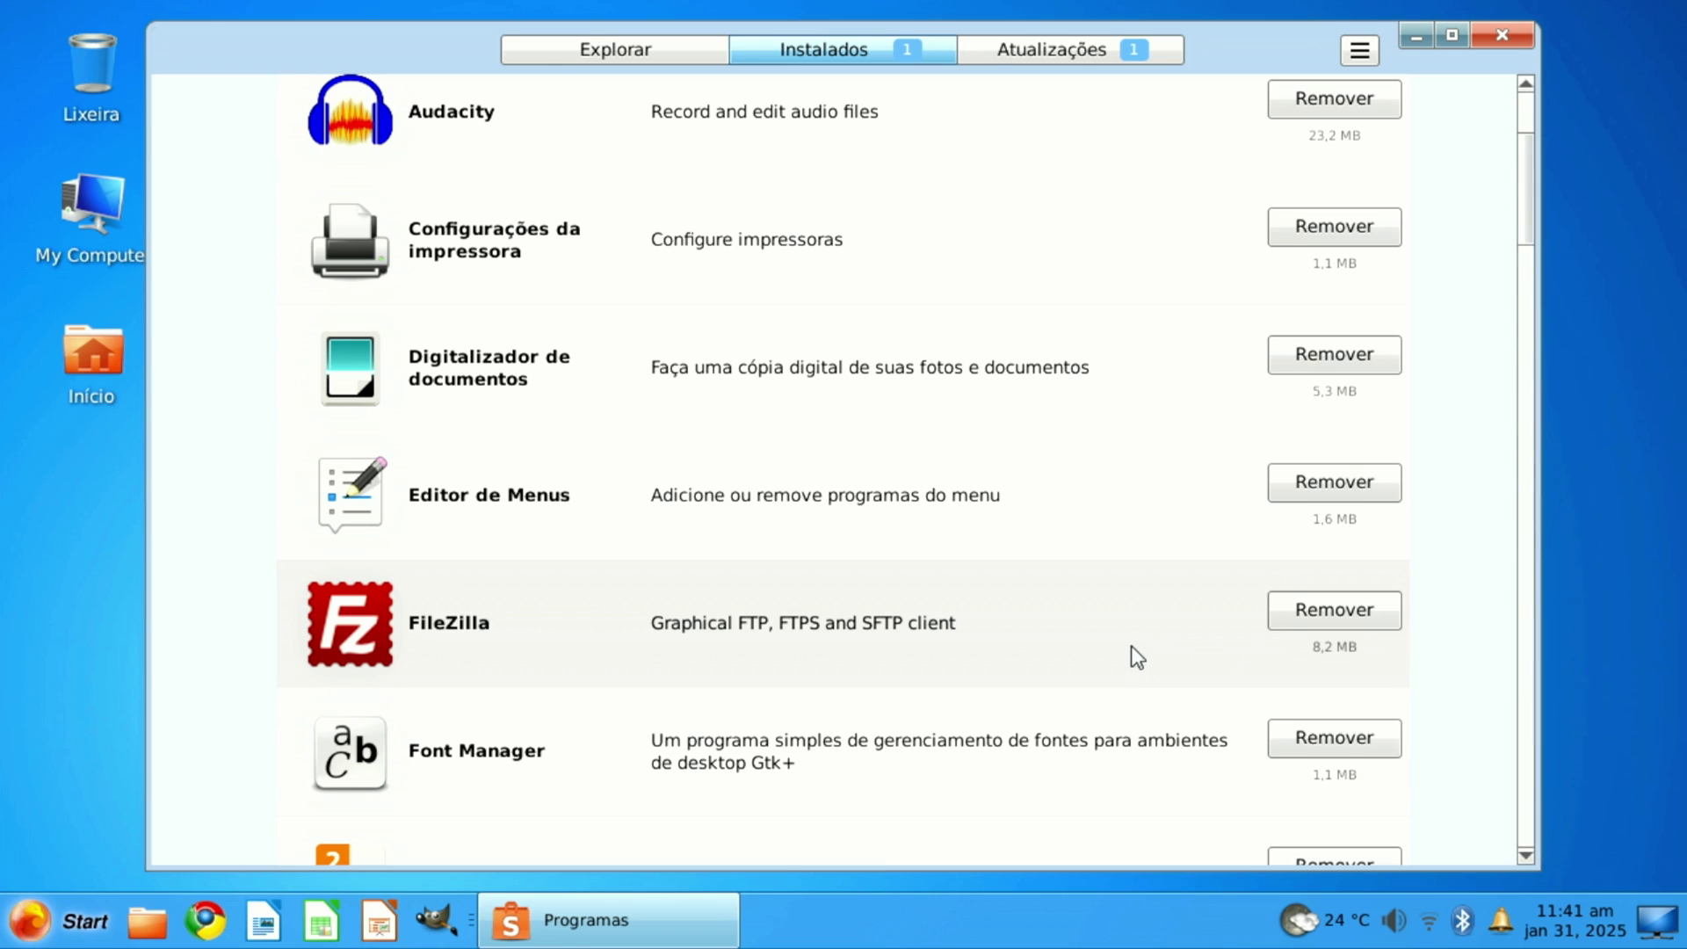
{"action": "scroll", "coordinate": [1126, 647], "scroll_direction": "up", "scroll_amount": 2}
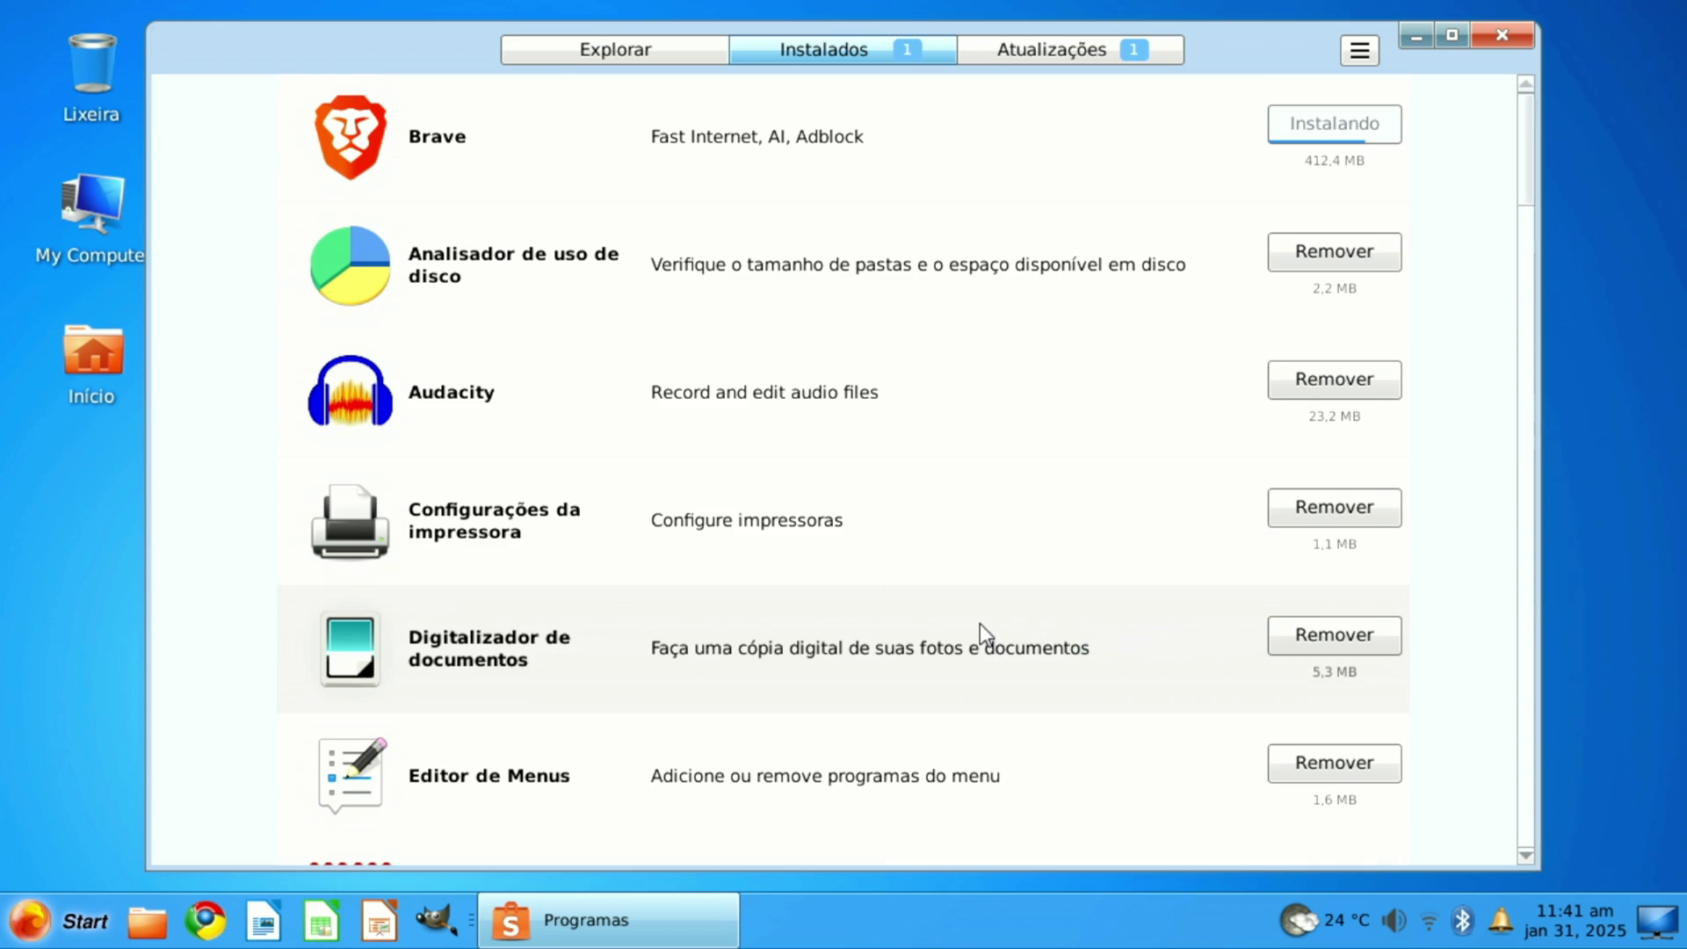
Check the store's available updates and open Brave's details page from the installed applications.
{"action": "key", "text": "ctrl+3"}
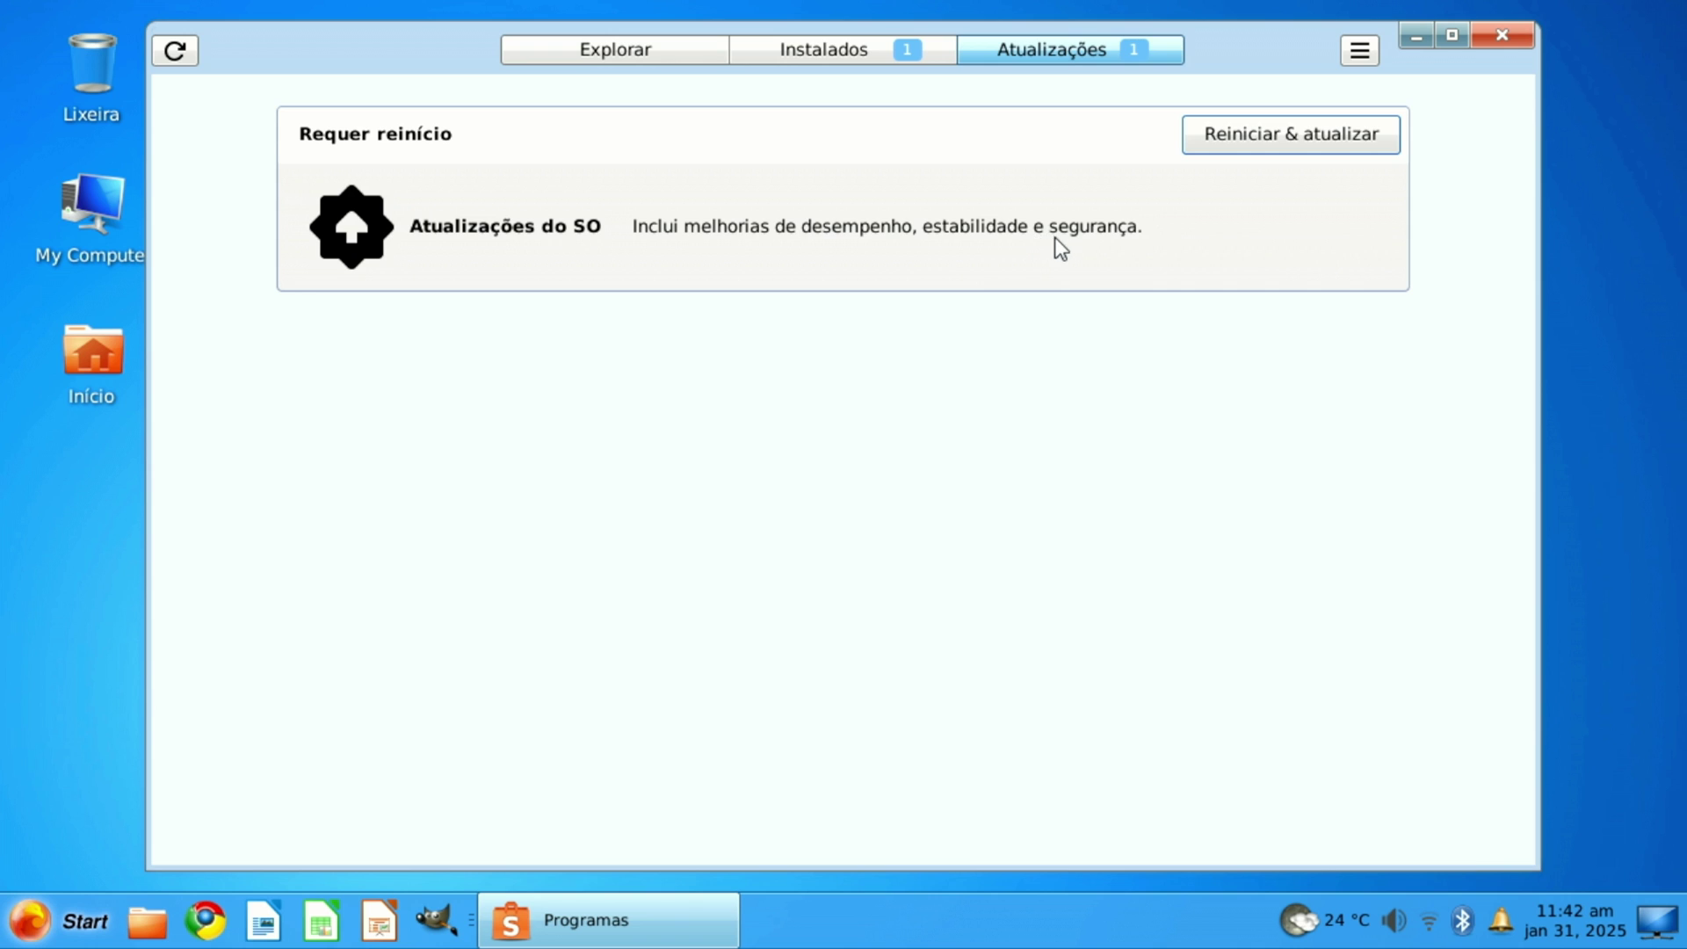
{"action": "left_click", "coordinate": [879, 55]}
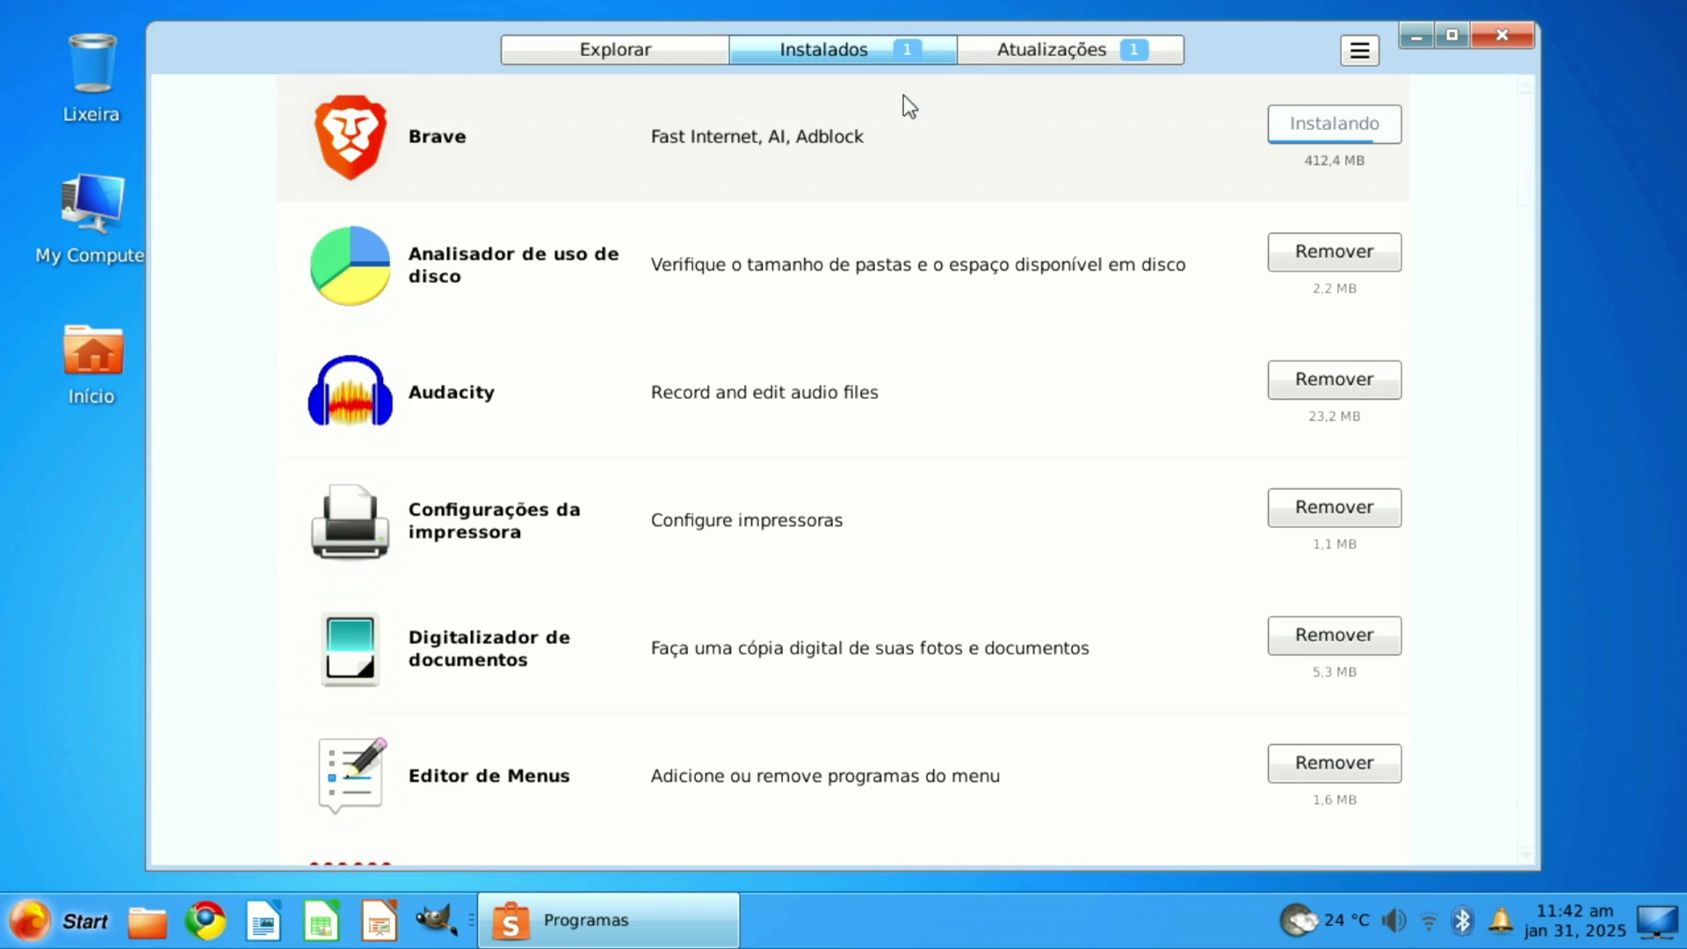
{"action": "left_click", "coordinate": [1077, 187]}
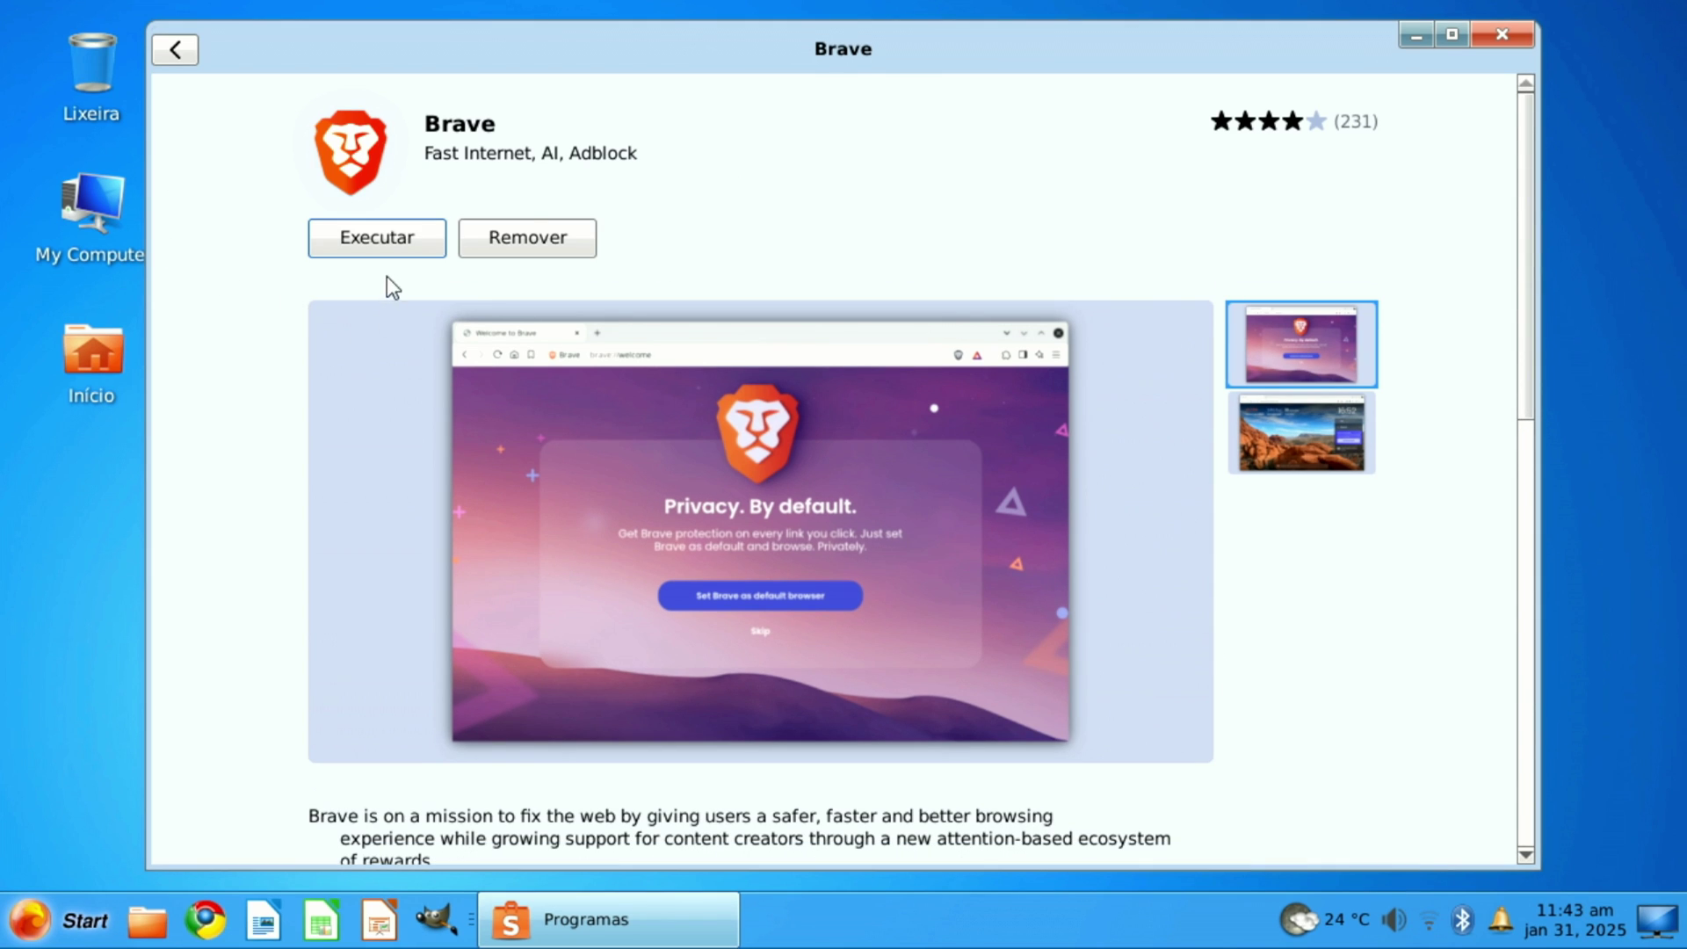
Launch Brave, skip the default browser, settings import and search contribution offers, and close it.
{"action": "left_click", "coordinate": [394, 251]}
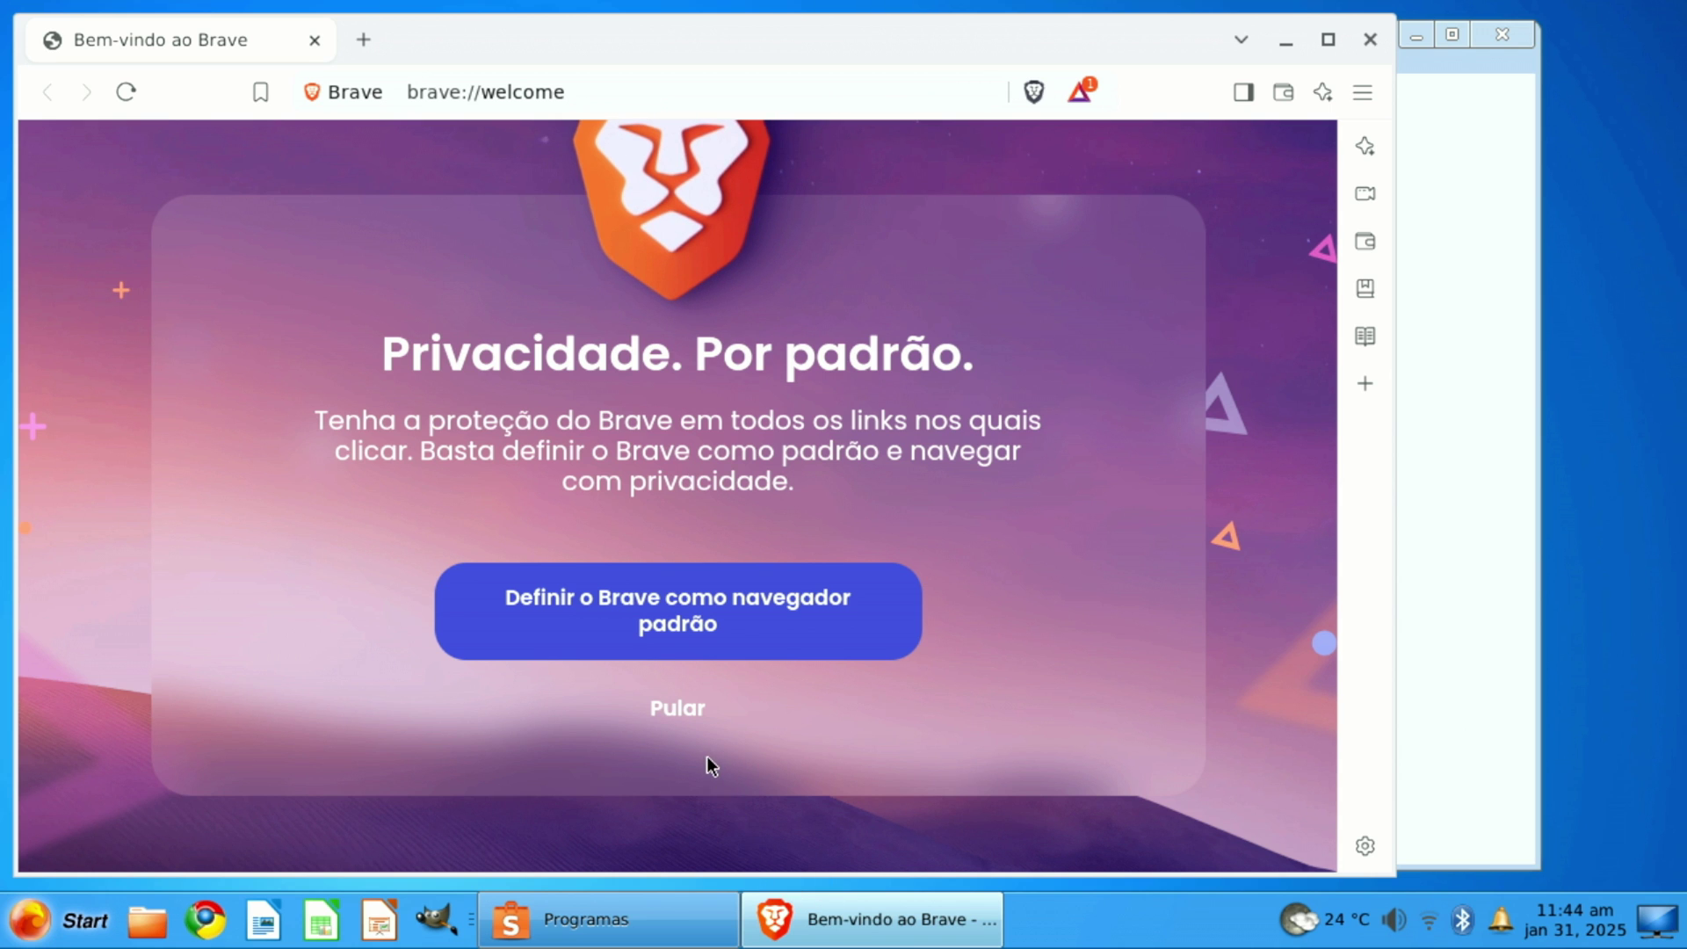
{"action": "left_click", "coordinate": [678, 708]}
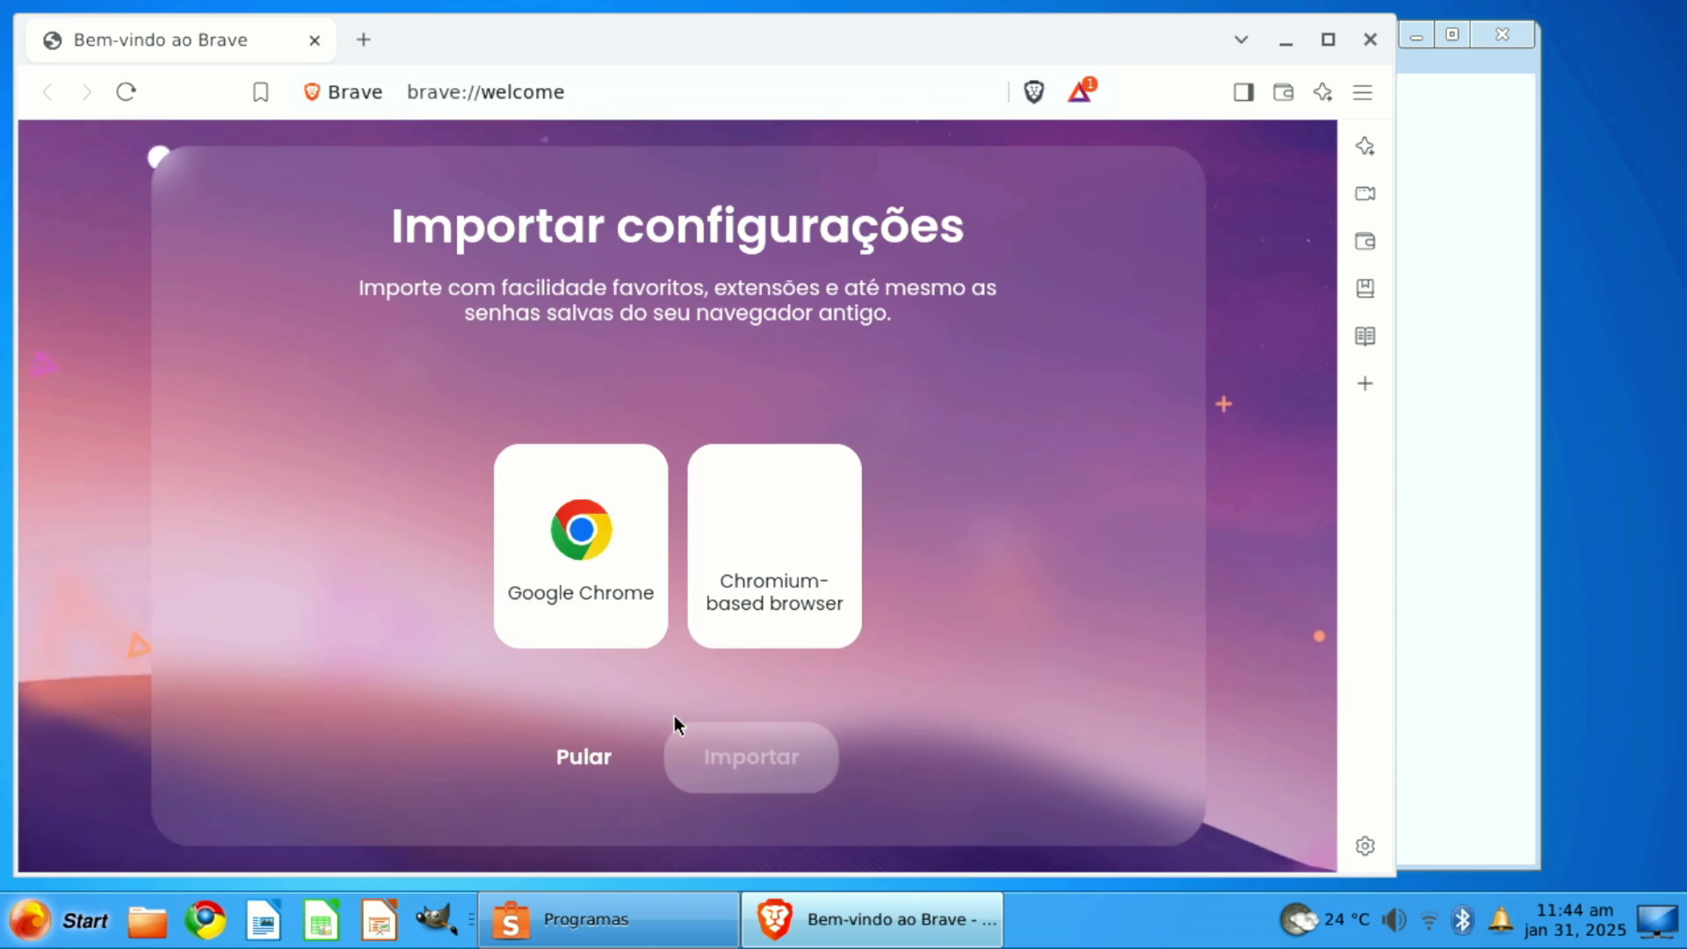
{"action": "left_click", "coordinate": [587, 758]}
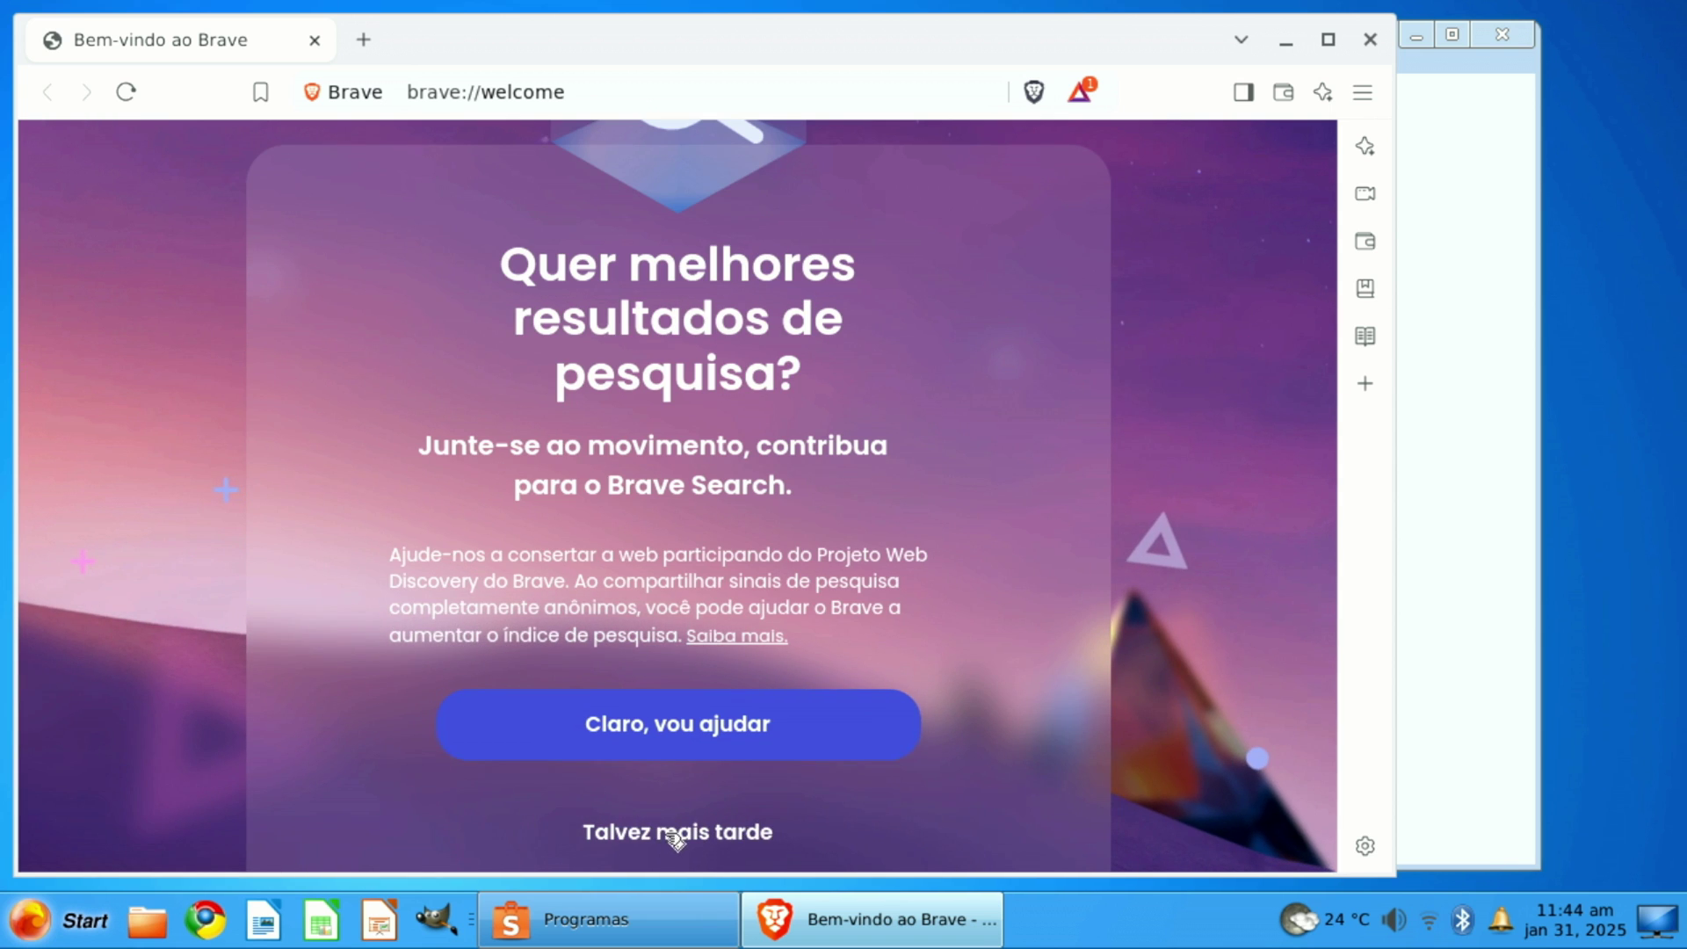
{"action": "left_click", "coordinate": [657, 833]}
{"action": "left_click", "coordinate": [1371, 39]}
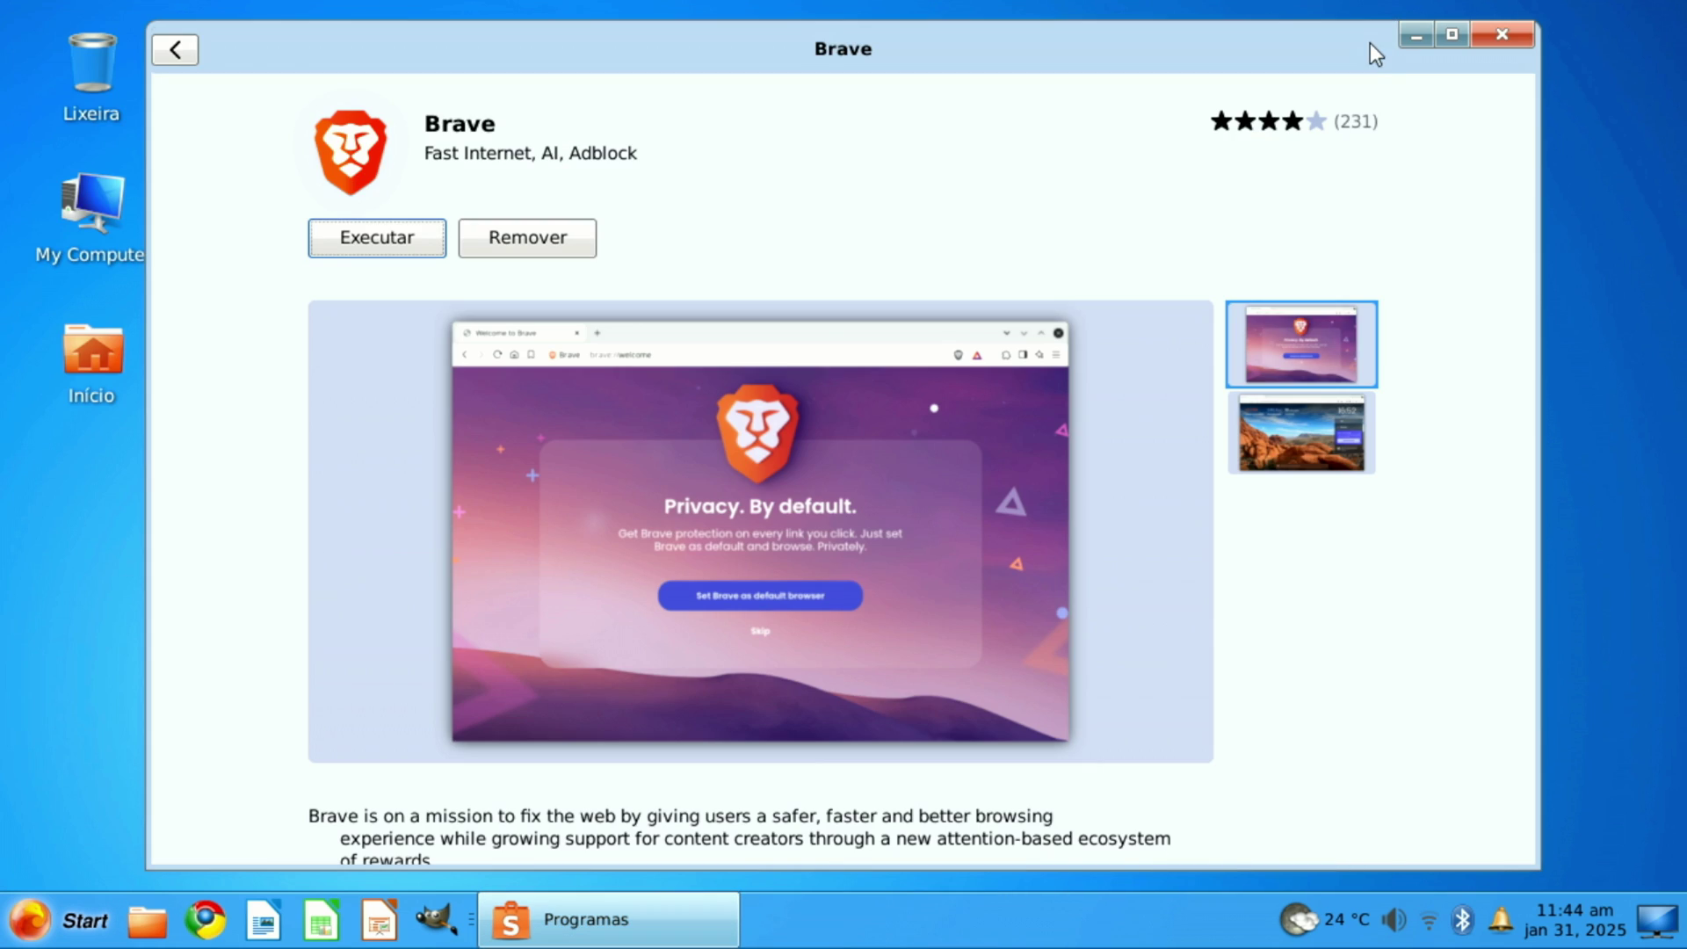
Revisit the store's installed applications and Explorar page, and close the store.
{"action": "left_click", "coordinate": [190, 56]}
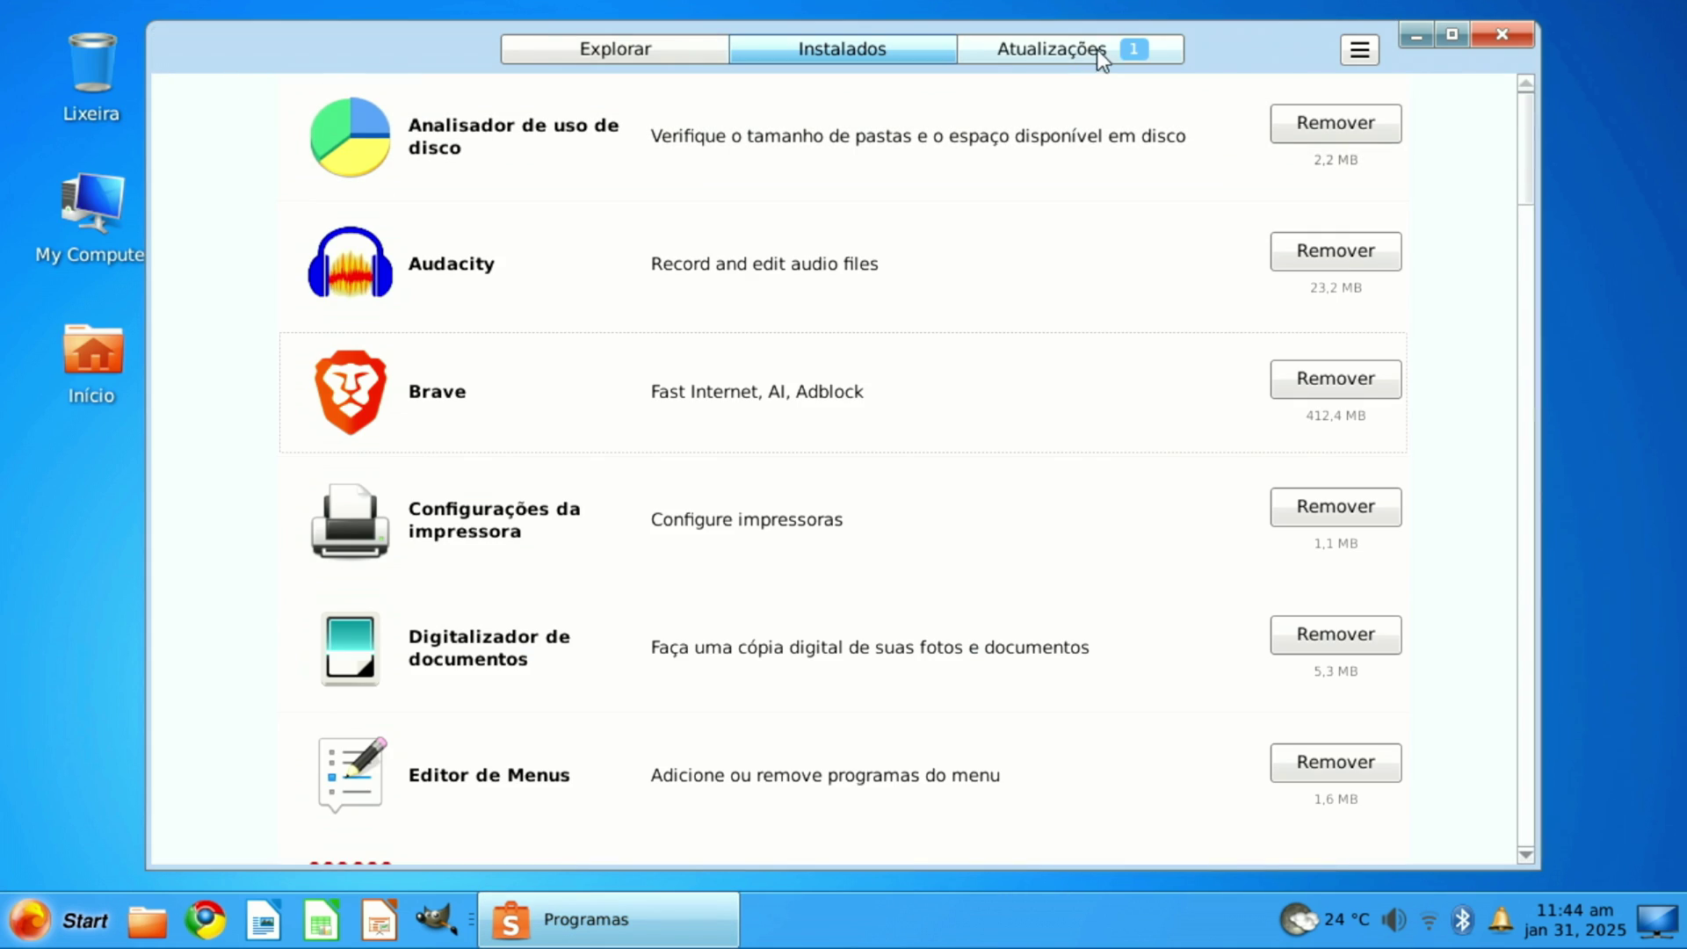
{"action": "left_click", "coordinate": [585, 49]}
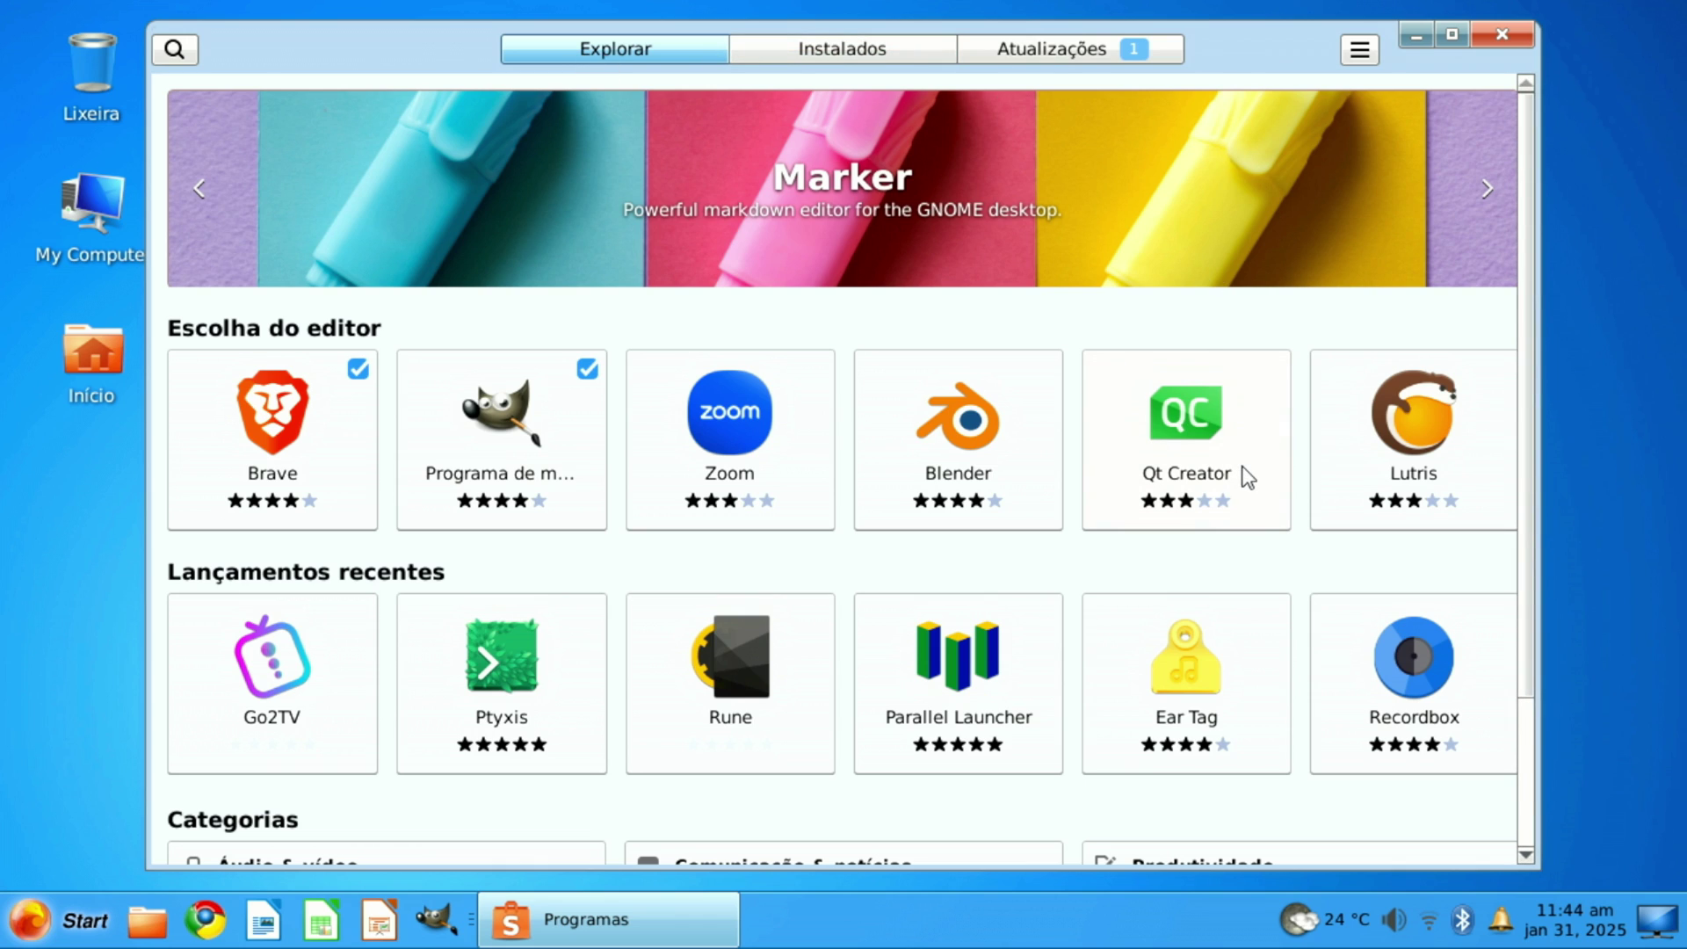
{"action": "left_click", "coordinate": [1500, 33]}
Examine the applications in the Start menu's Internet, Jogos and Multimídia categories.
{"action": "left_click", "coordinate": [16, 923]}
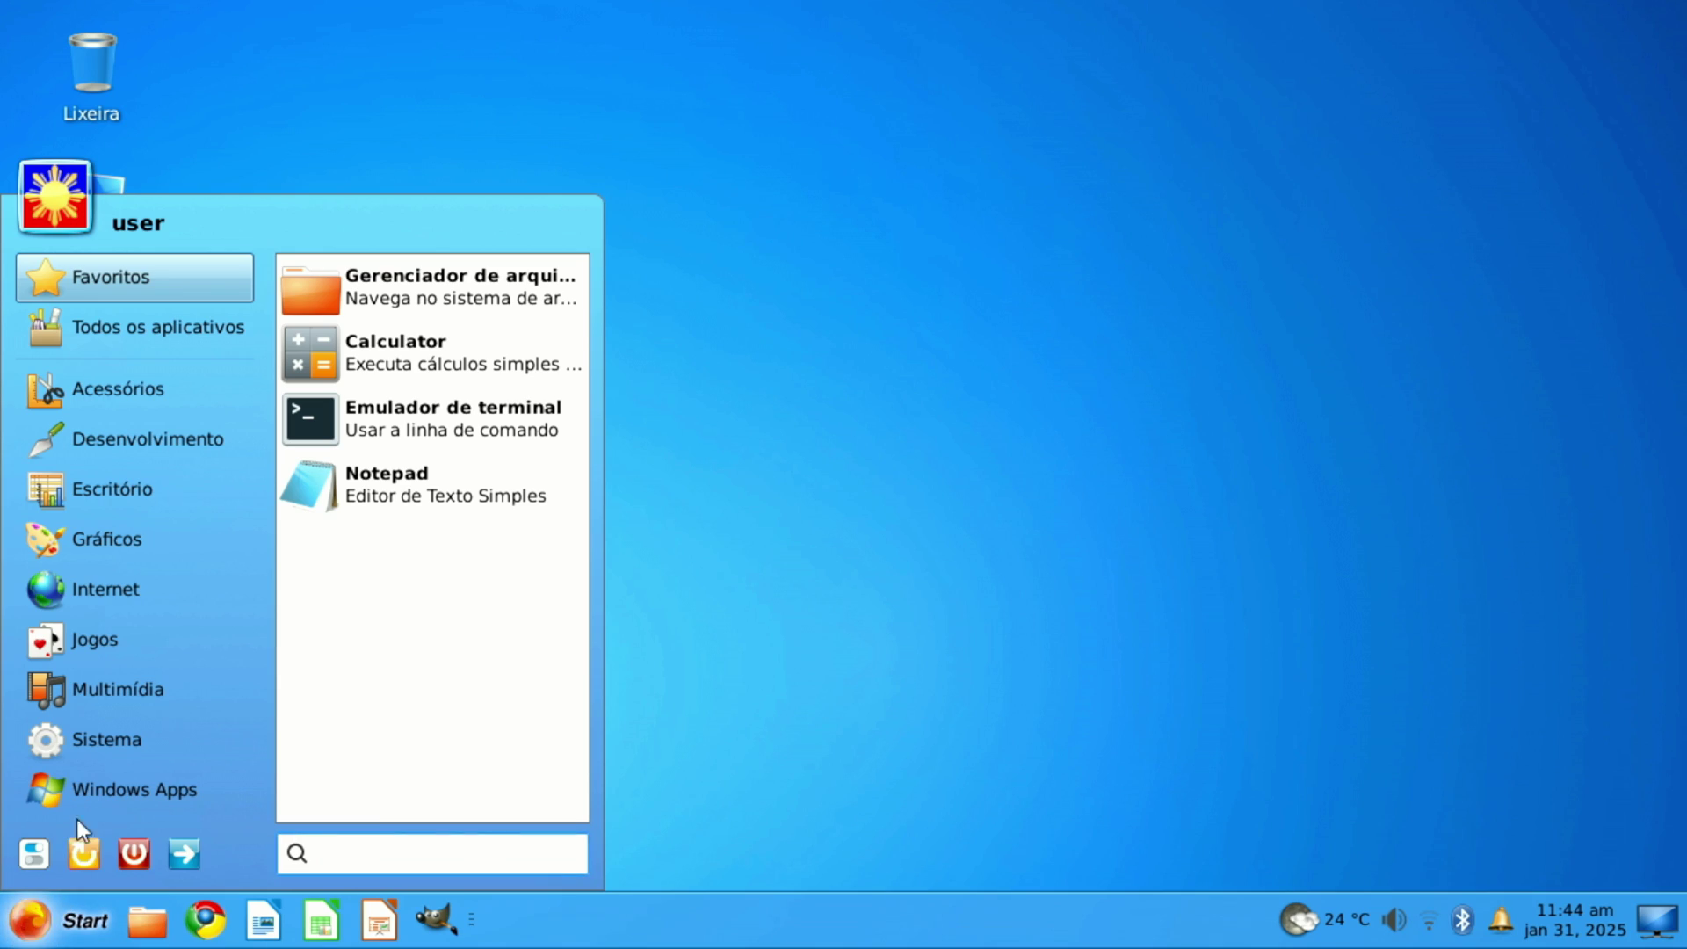
{"action": "left_click", "coordinate": [129, 626]}
{"action": "mouse_move", "coordinate": [133, 613]}
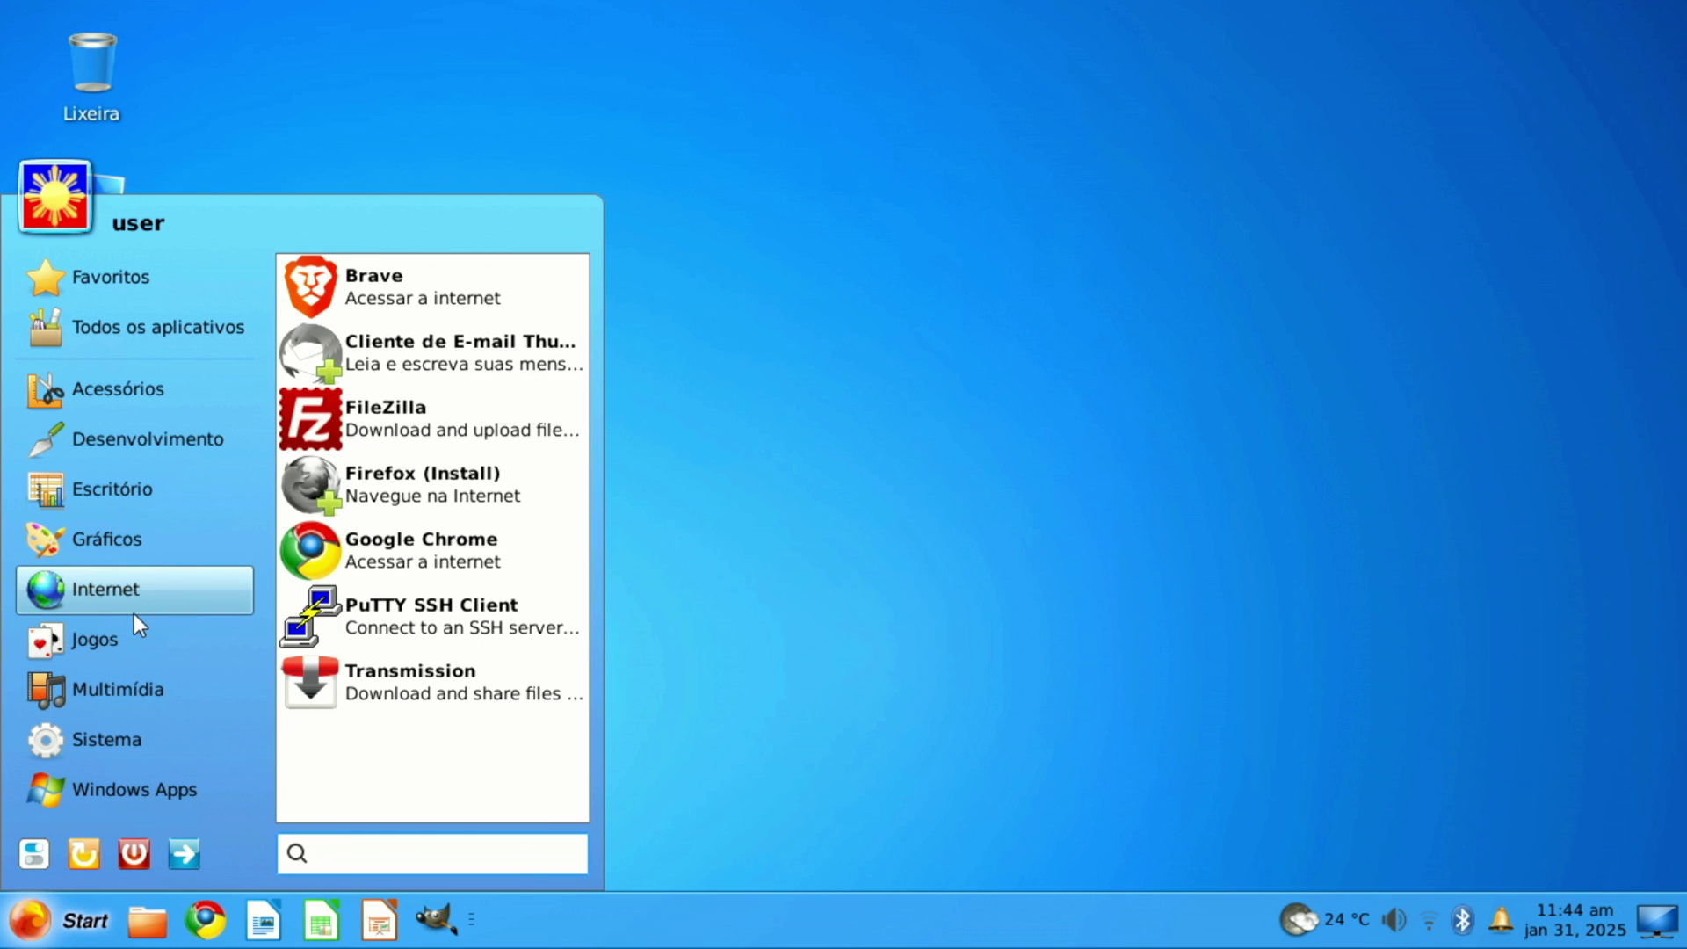
{"action": "mouse_move", "coordinate": [174, 650]}
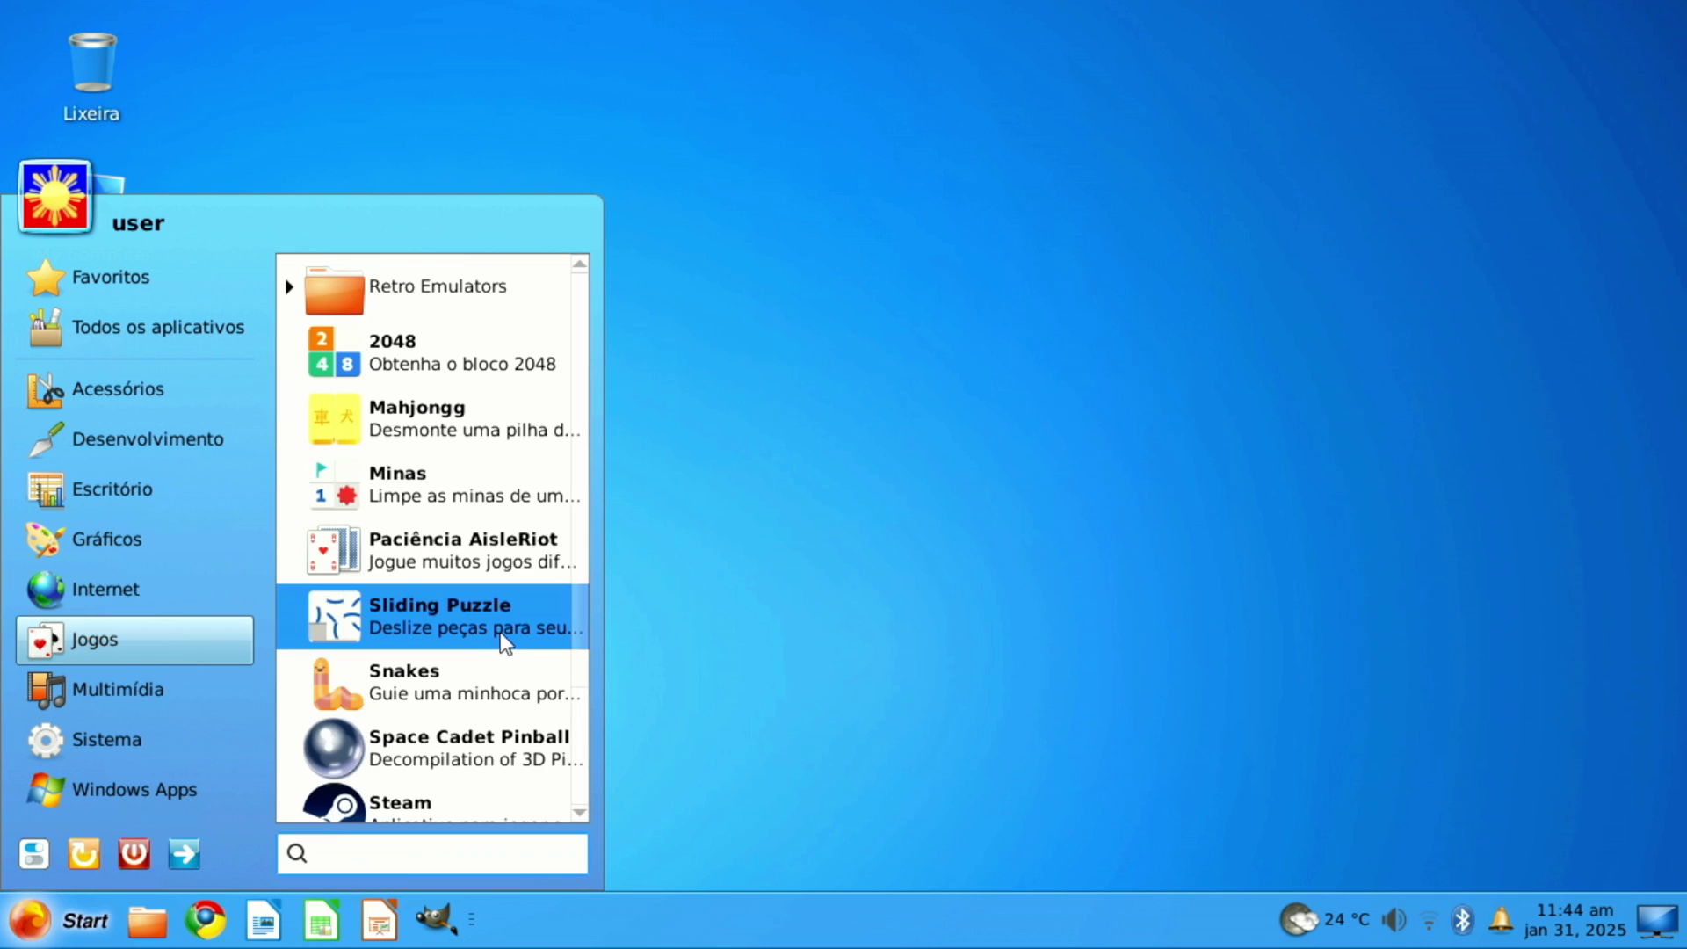
{"action": "scroll", "coordinate": [505, 633], "scroll_direction": "down", "scroll_amount": 3}
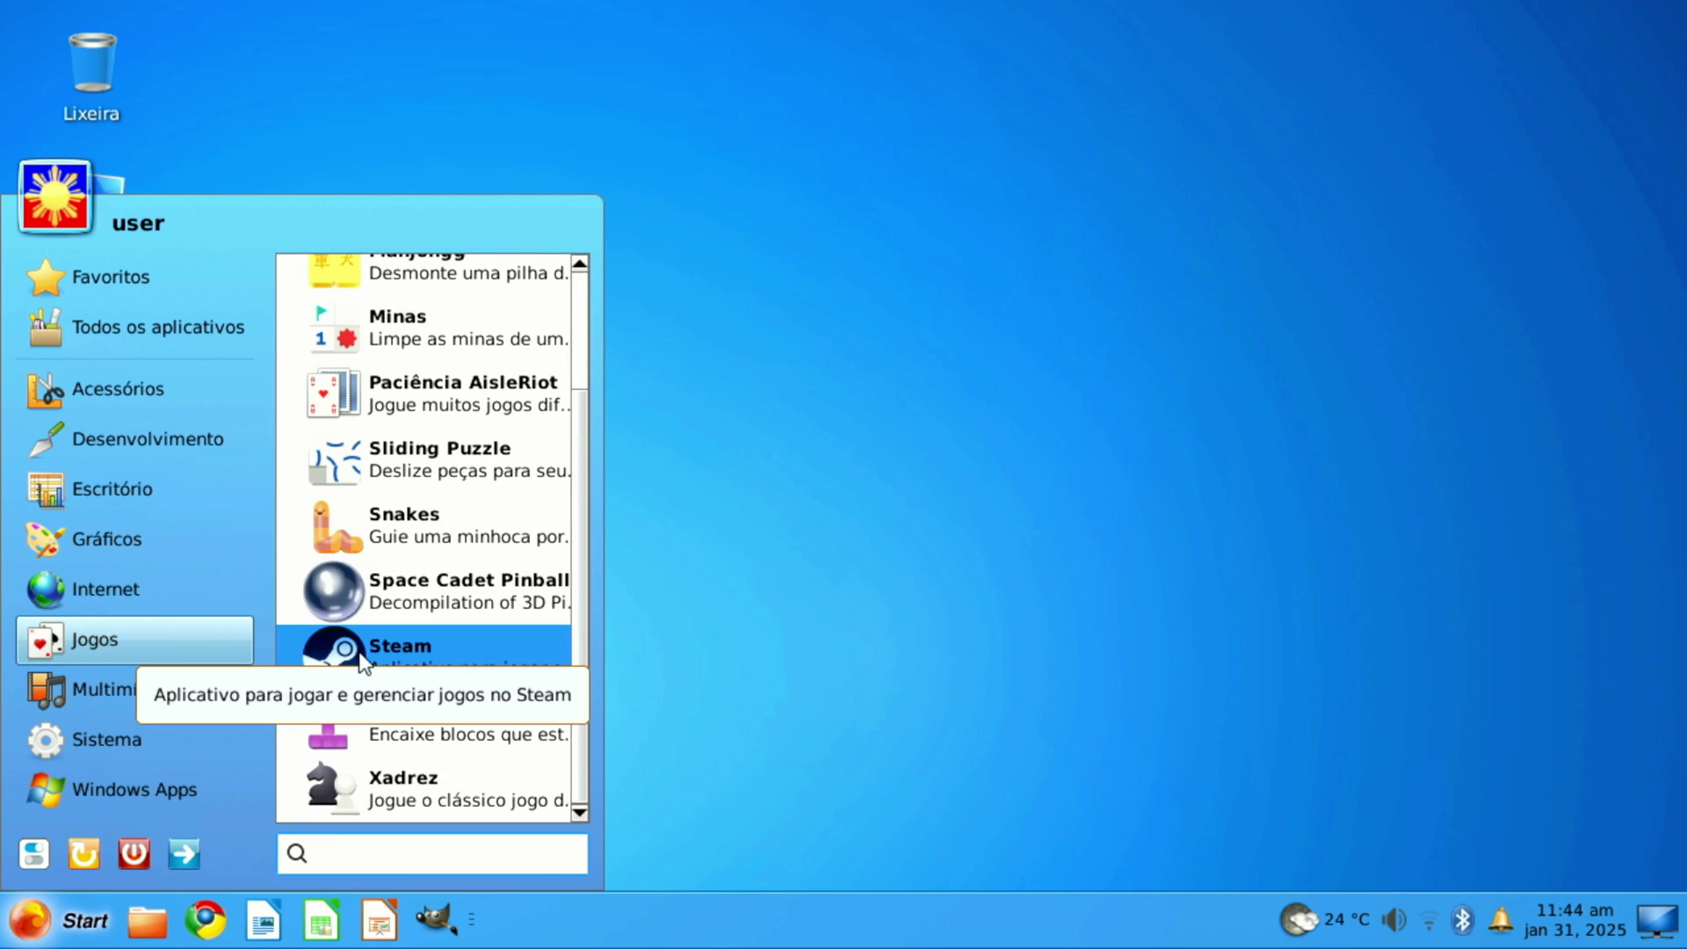
{"action": "scroll", "coordinate": [381, 571], "scroll_direction": "up", "scroll_amount": 3}
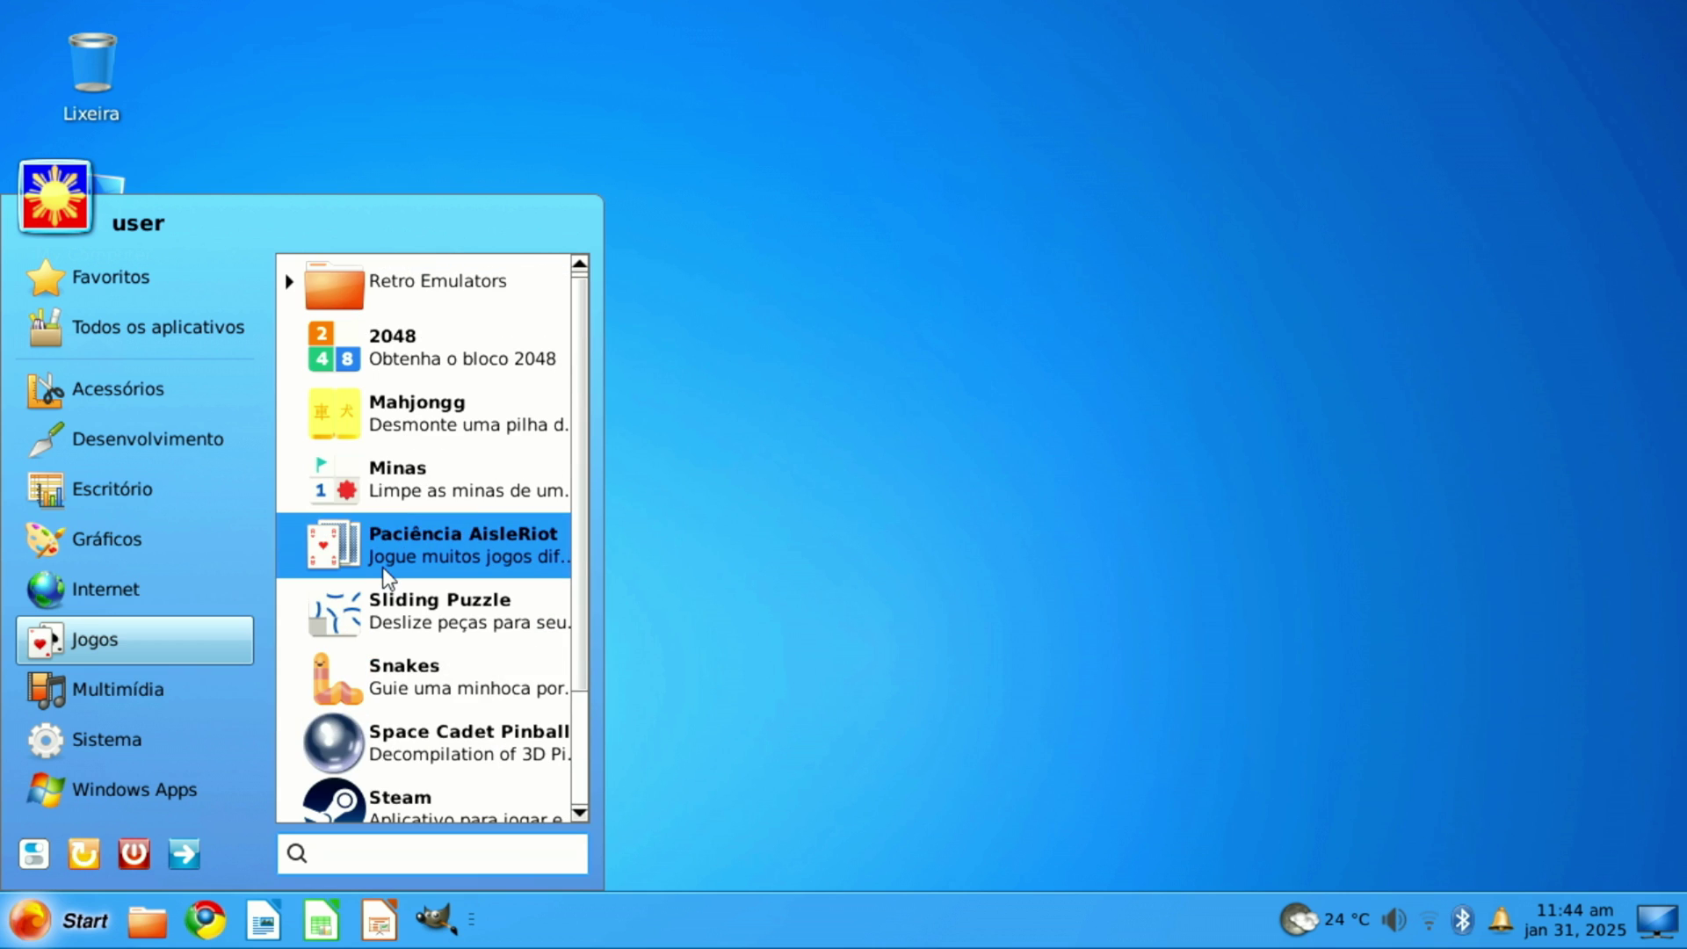
{"action": "scroll", "coordinate": [414, 572], "scroll_direction": "down", "scroll_amount": 3}
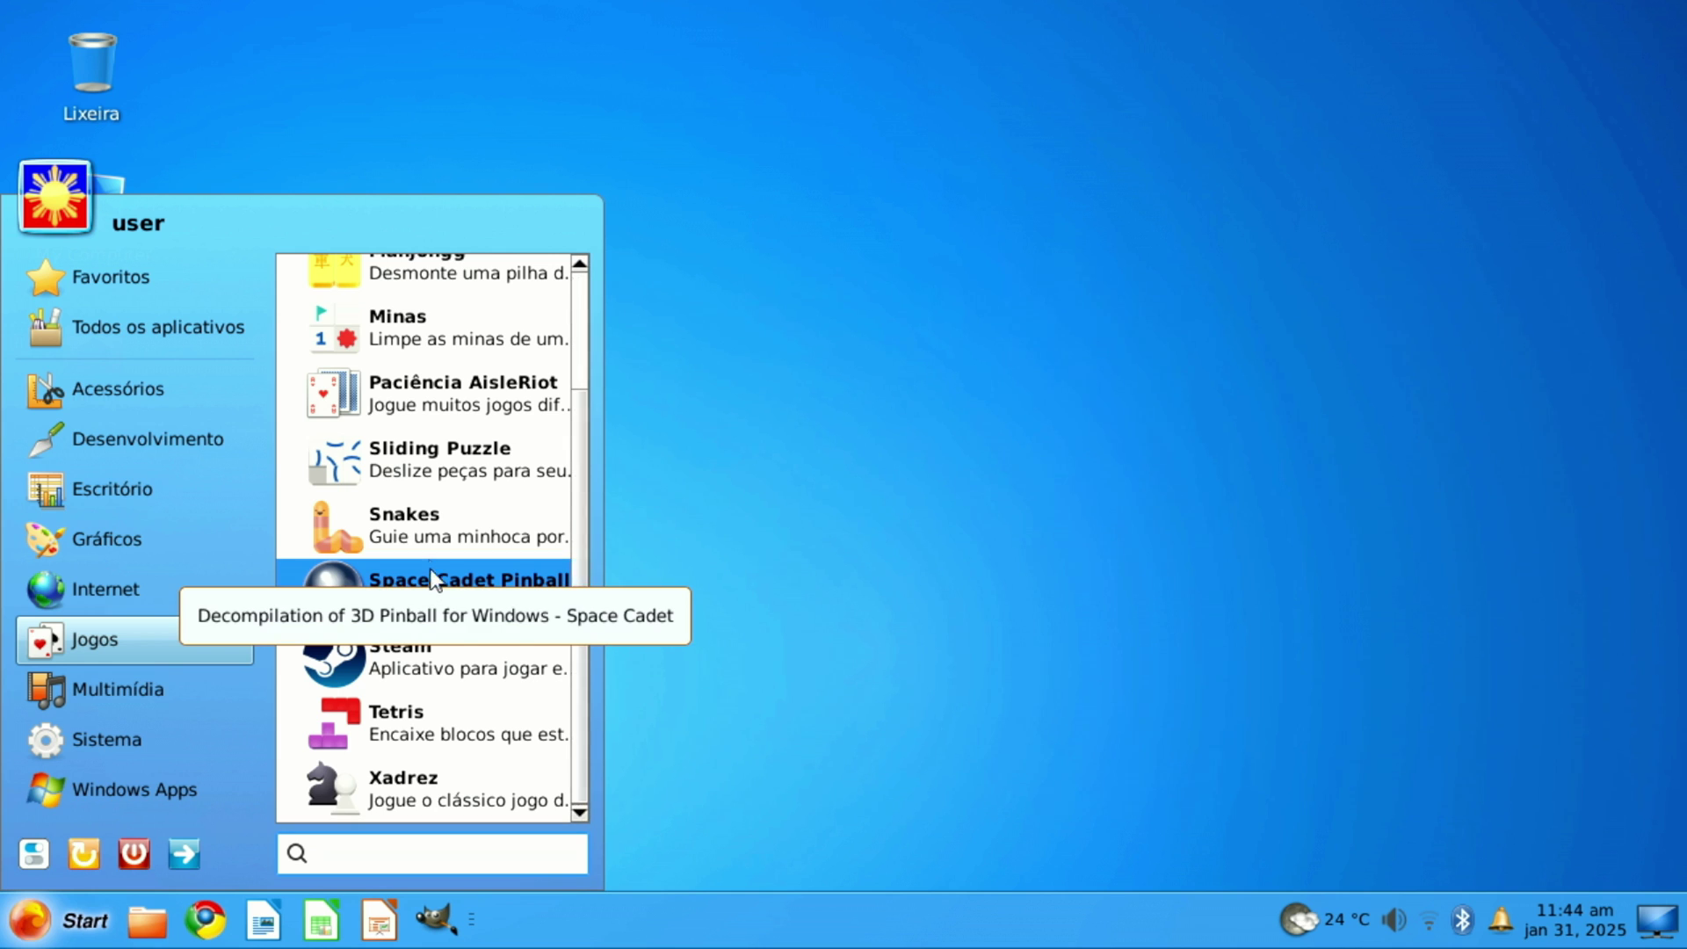
{"action": "left_click", "coordinate": [167, 694]}
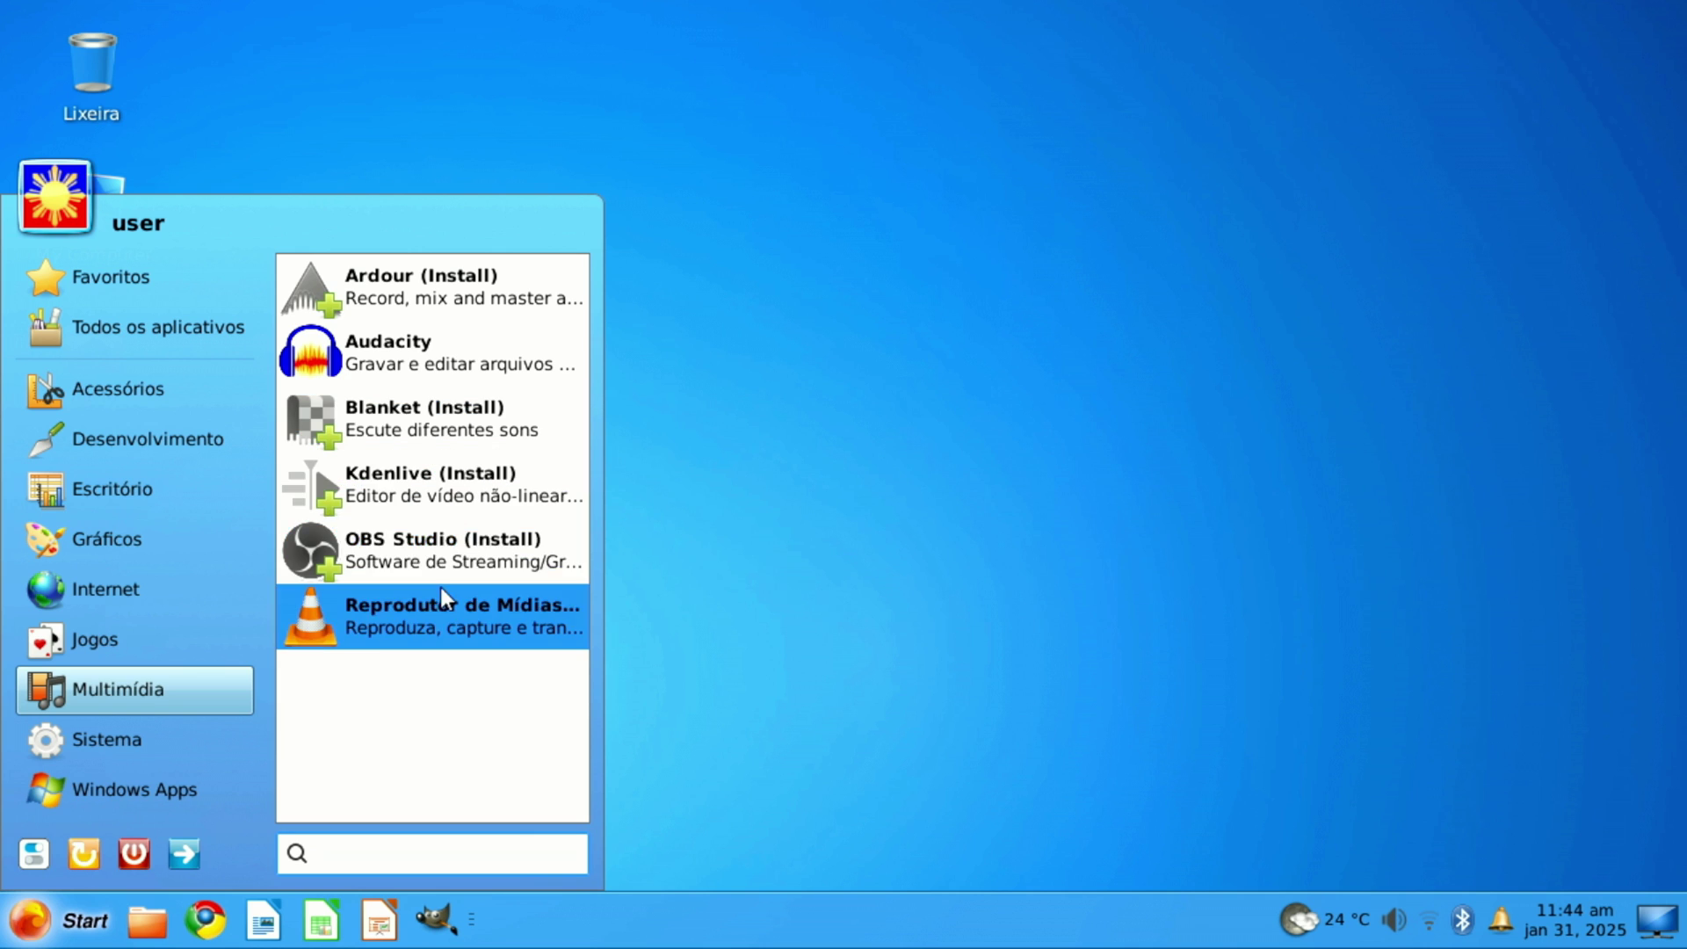
Open the system manager from the Start menu's Sistema applications and display its RAM history.
{"action": "left_click", "coordinate": [77, 737]}
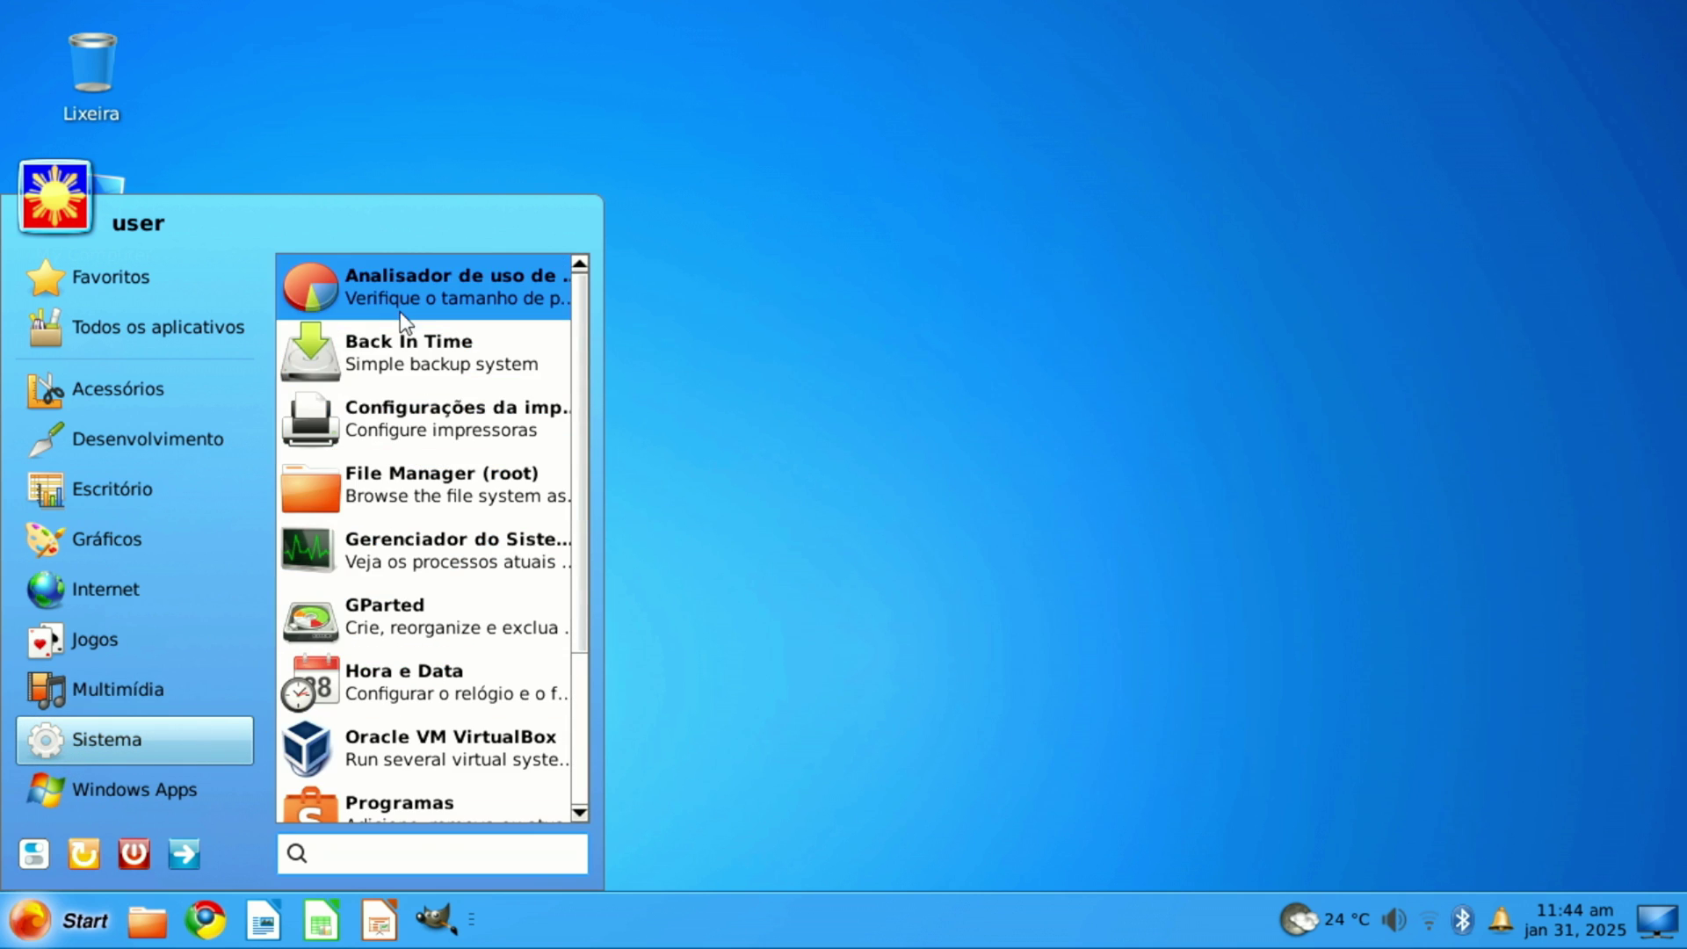
{"action": "scroll", "coordinate": [413, 360], "scroll_direction": "down", "scroll_amount": 3}
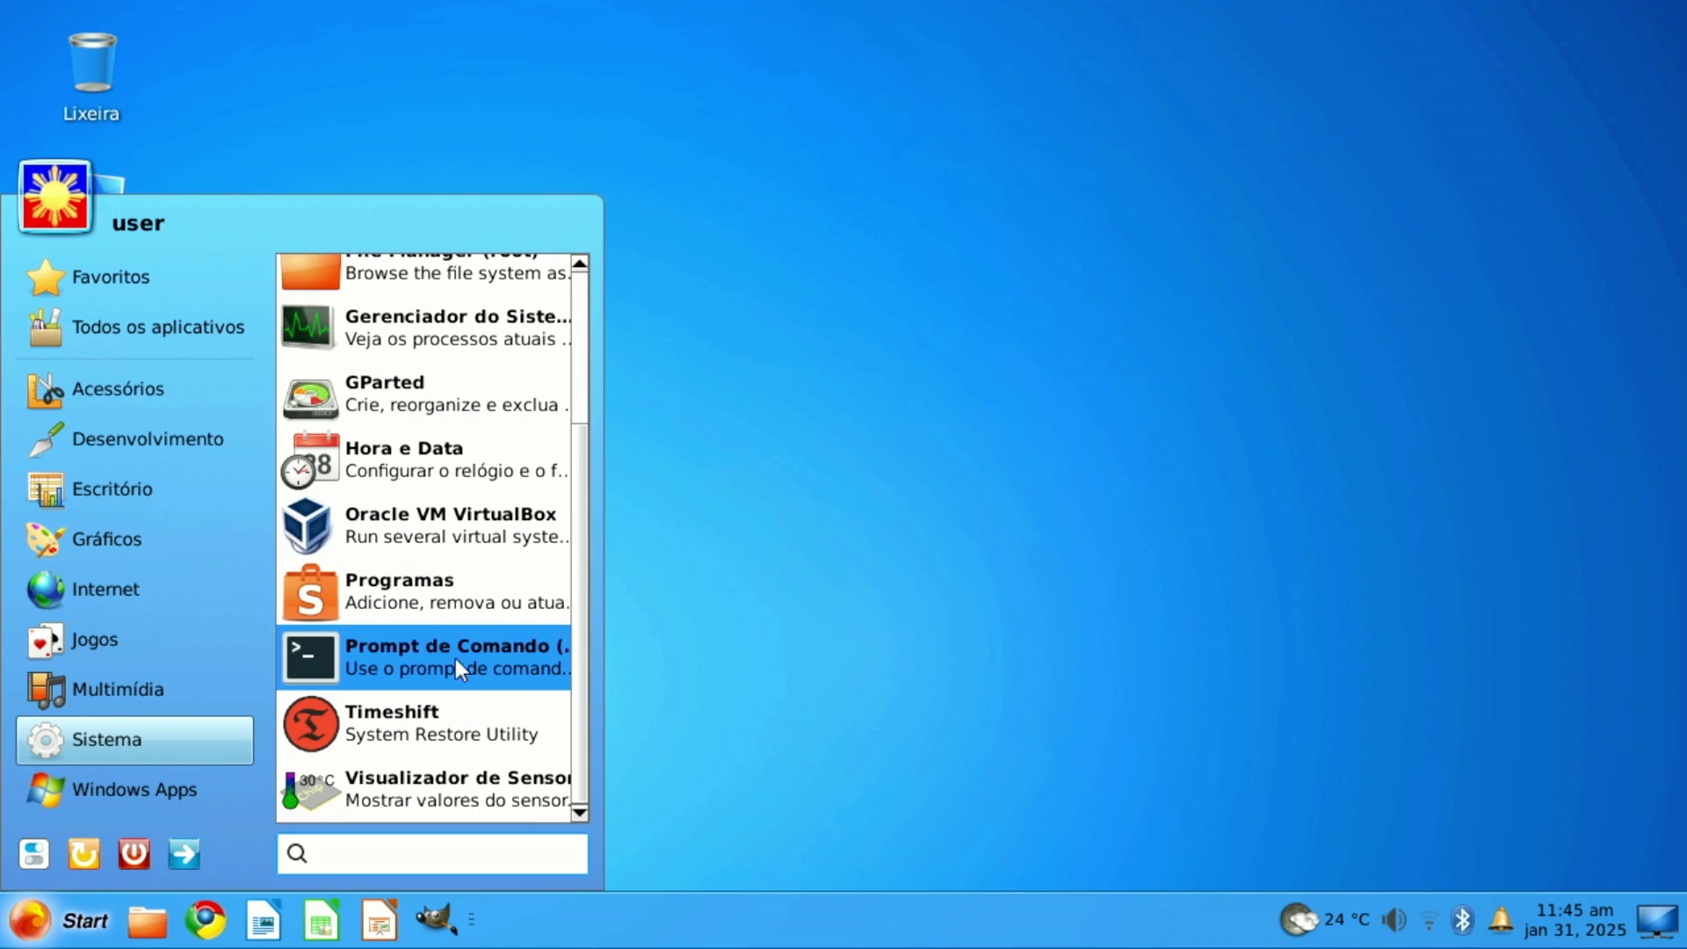
{"action": "scroll", "coordinate": [353, 607], "scroll_direction": "up", "scroll_amount": 2}
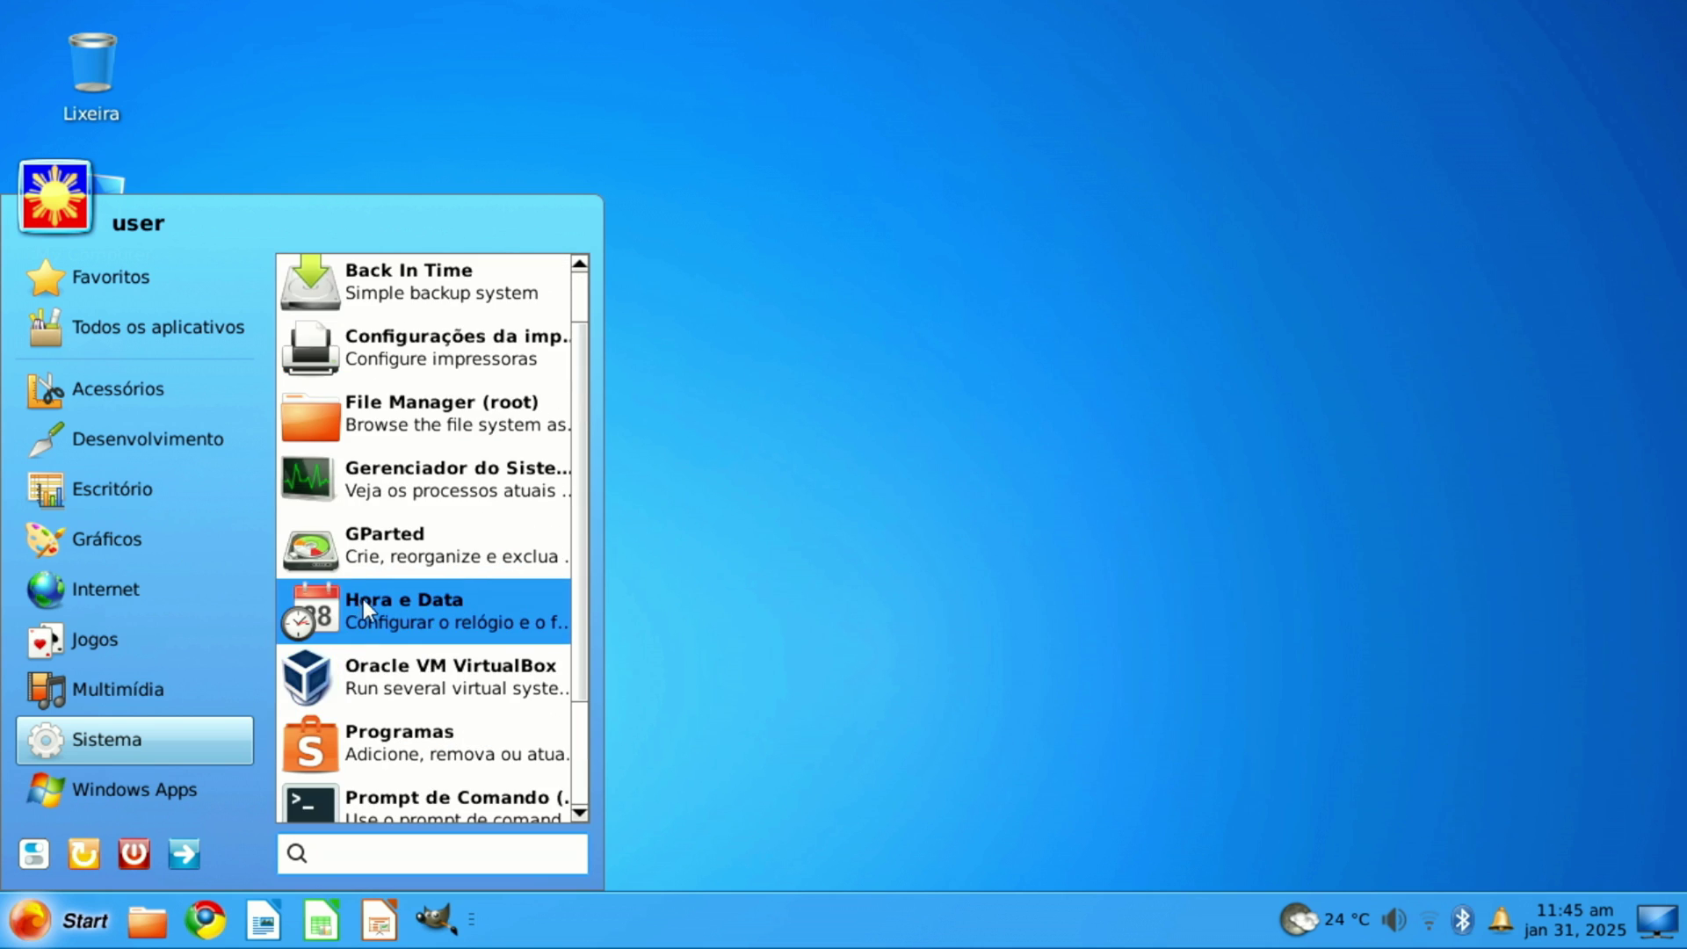
{"action": "left_click", "coordinate": [455, 495]}
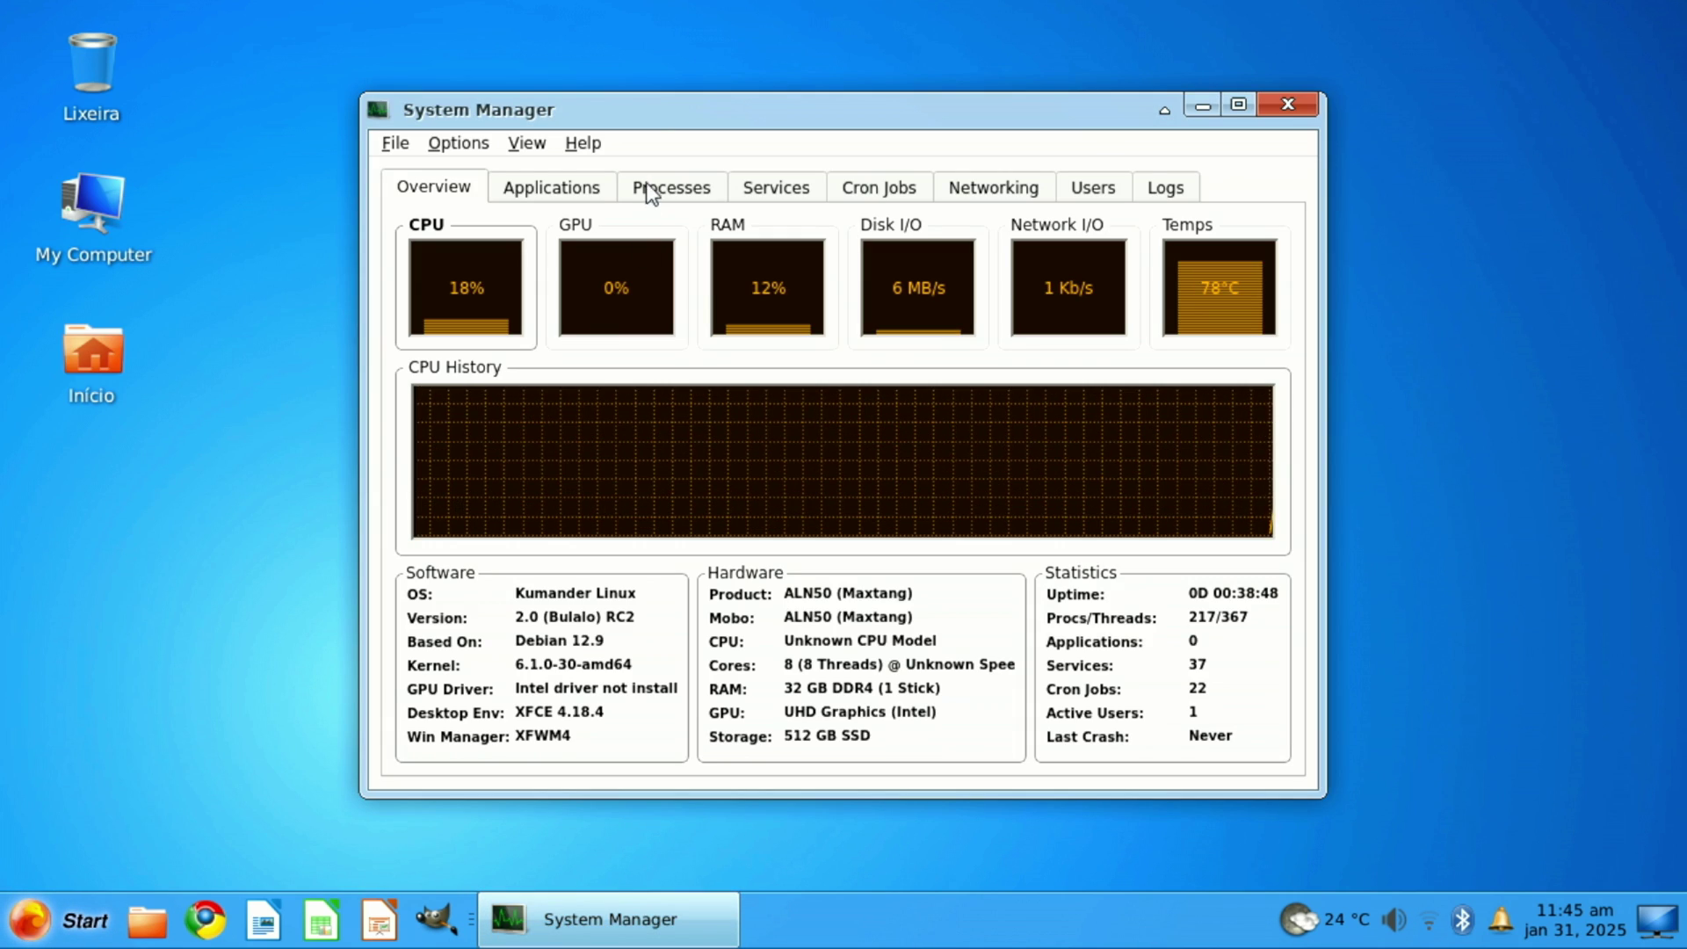
{"action": "mouse_move", "coordinate": [650, 119]}
{"action": "left_mouse_down"}
{"action": "mouse_move", "coordinate": [542, 108]}
{"action": "mouse_move", "coordinate": [620, 120]}
{"action": "left_mouse_up"}
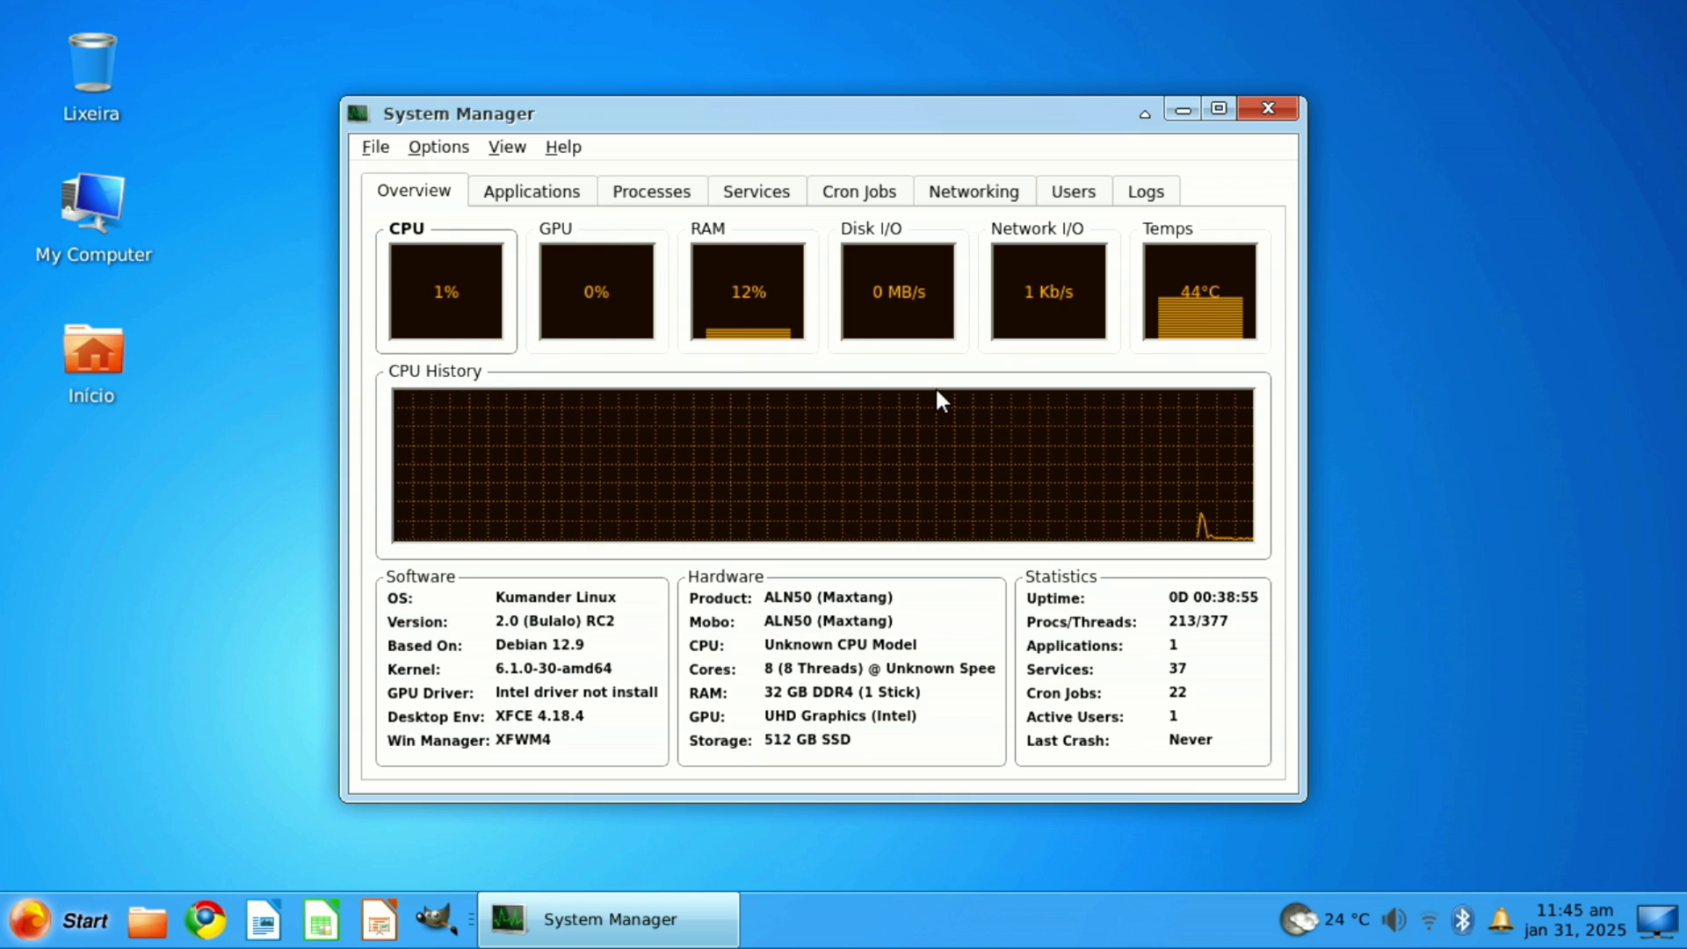
{"action": "left_click", "coordinate": [772, 316]}
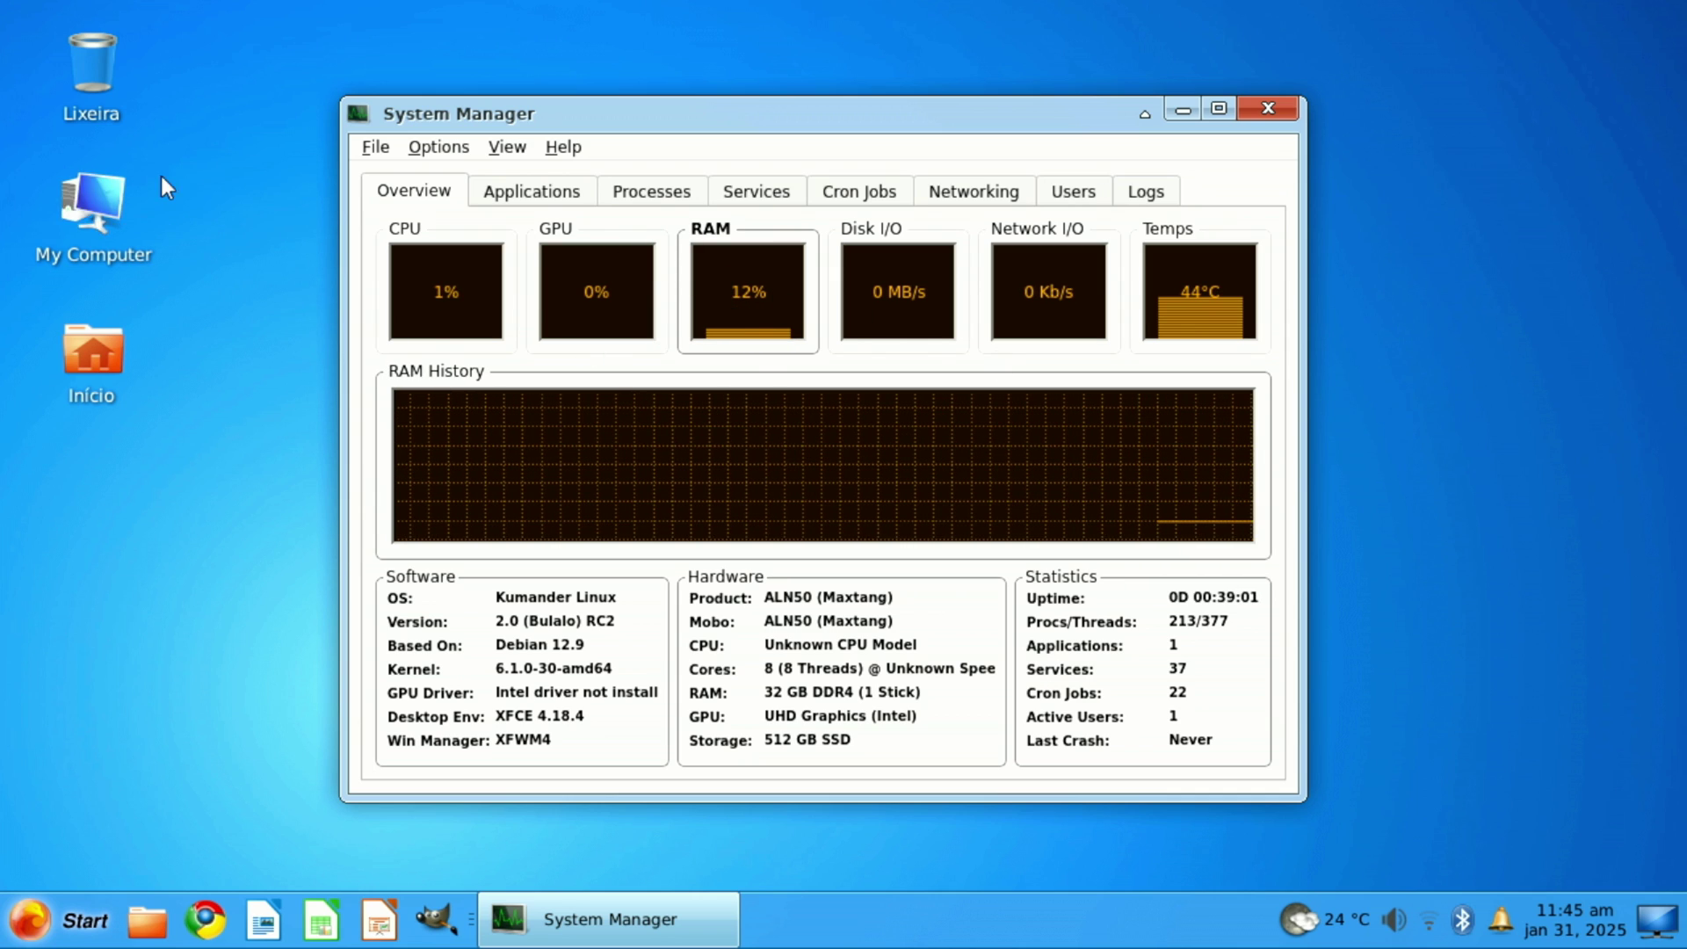
Review the applications, processes and services in System Manager, and close it.
{"action": "left_click", "coordinate": [552, 202]}
{"action": "left_click", "coordinate": [637, 207]}
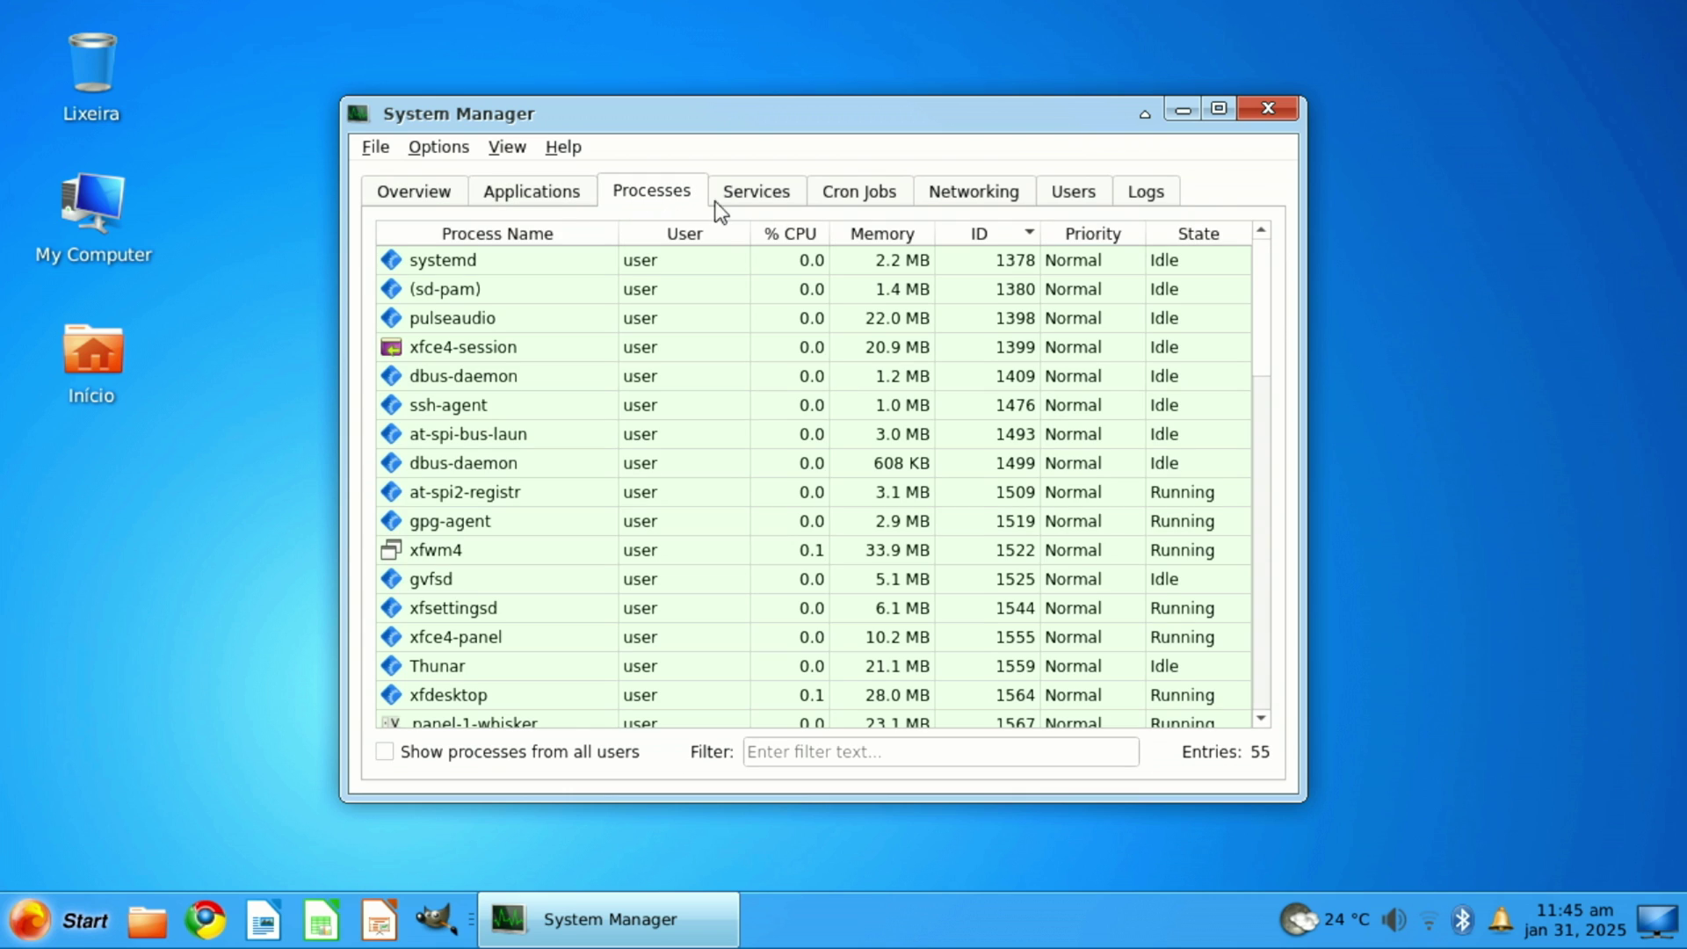
{"action": "left_click", "coordinate": [753, 194]}
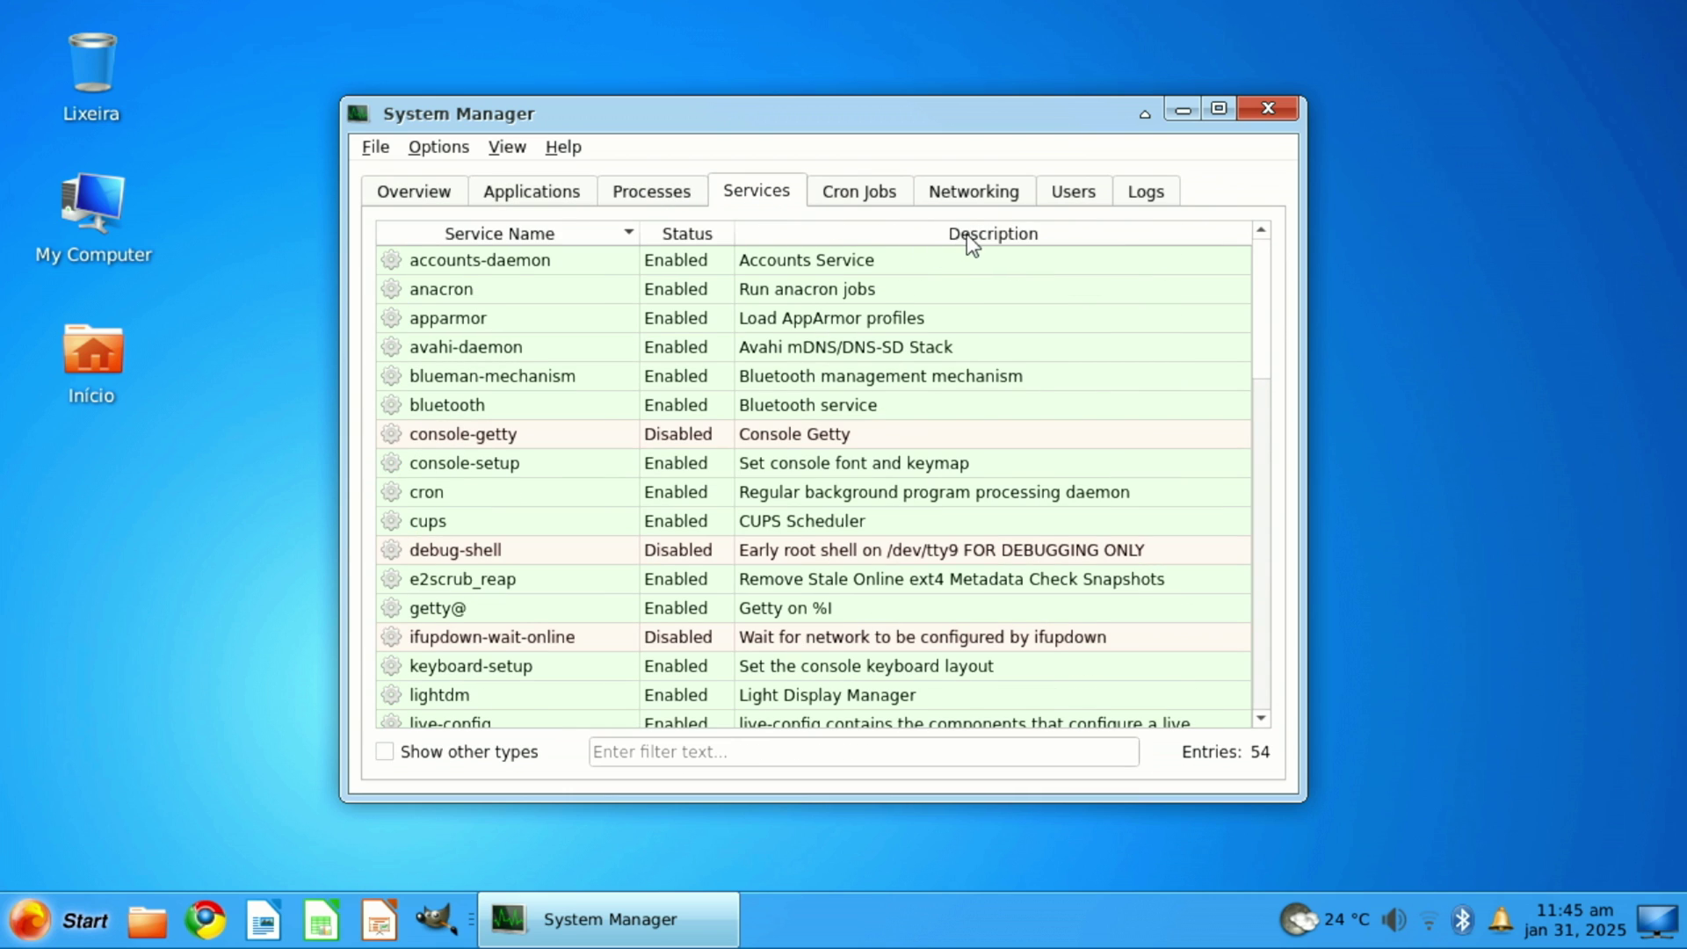
{"action": "left_click", "coordinate": [1268, 108]}
Launch Install Windows apps from the Start menu's Windows Apps category and install the Wine Mono package.
{"action": "left_click", "coordinate": [31, 920]}
{"action": "left_click", "coordinate": [167, 788]}
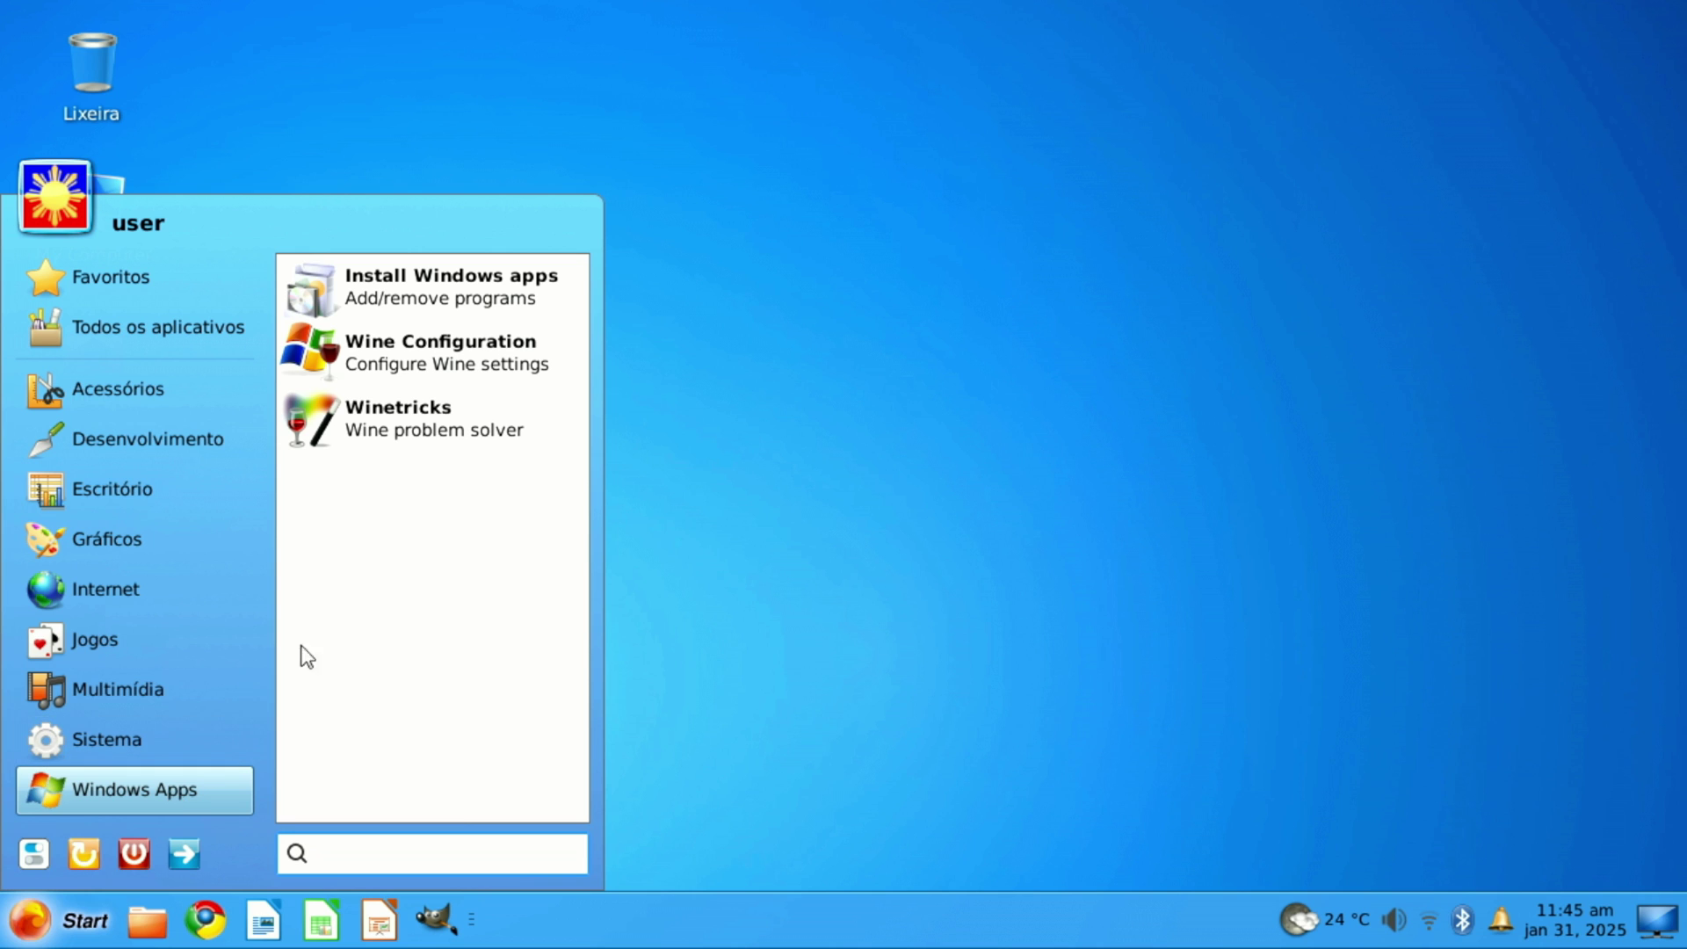
{"action": "left_click", "coordinate": [432, 277]}
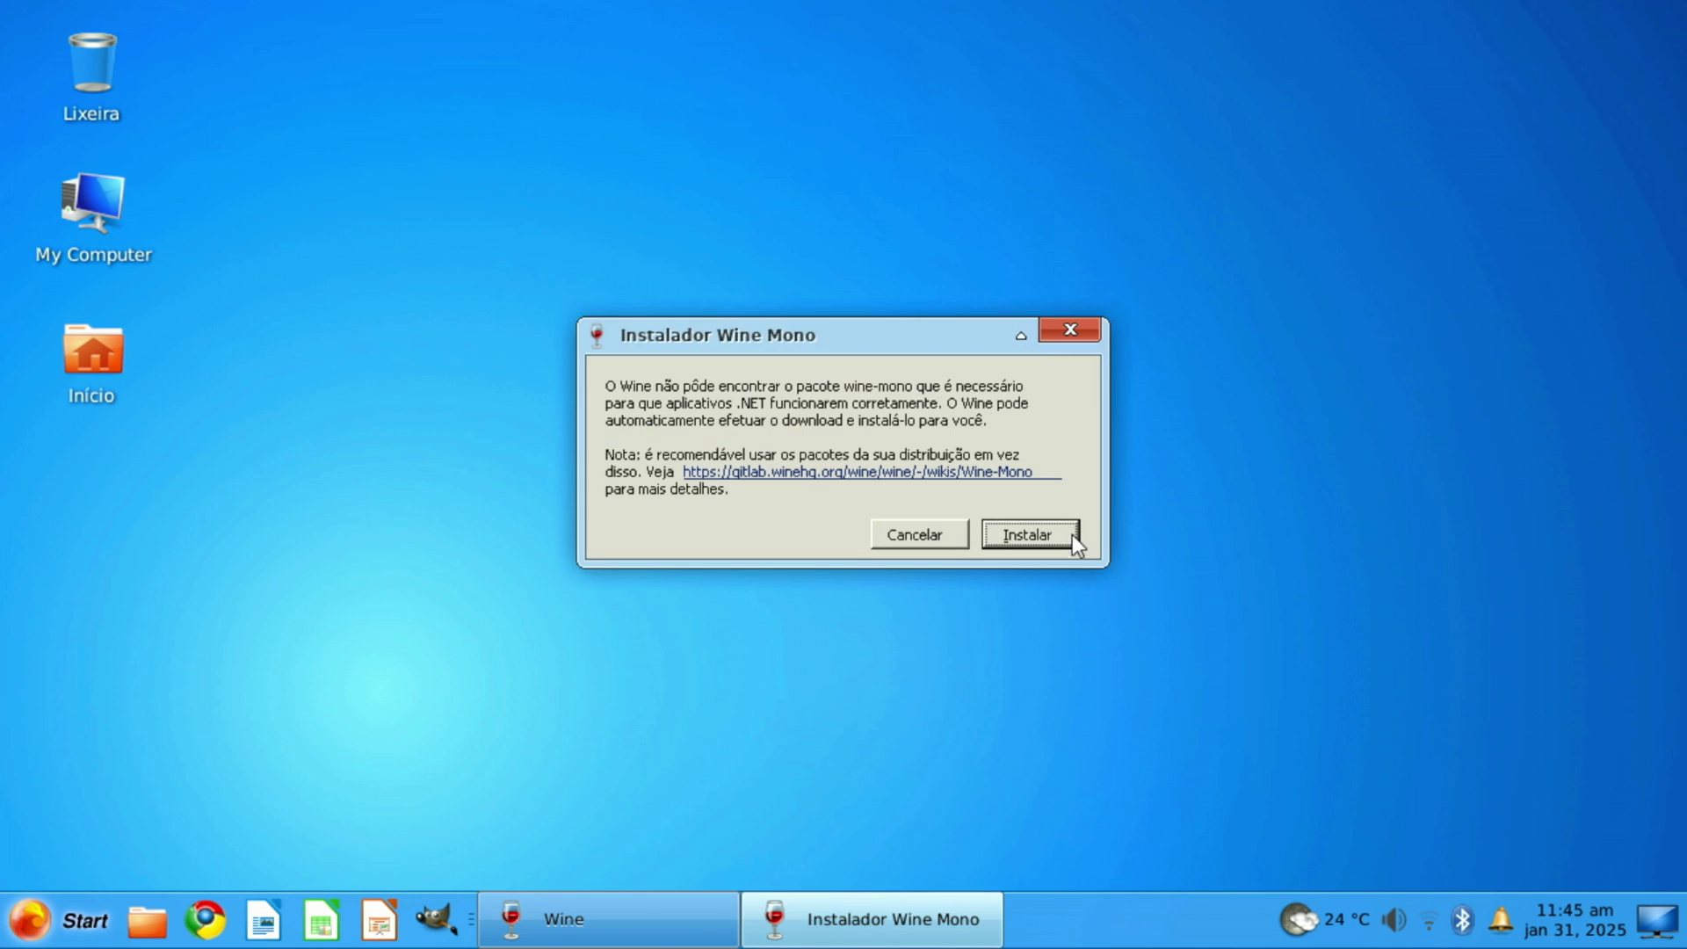
{"action": "left_click", "coordinate": [1069, 527]}
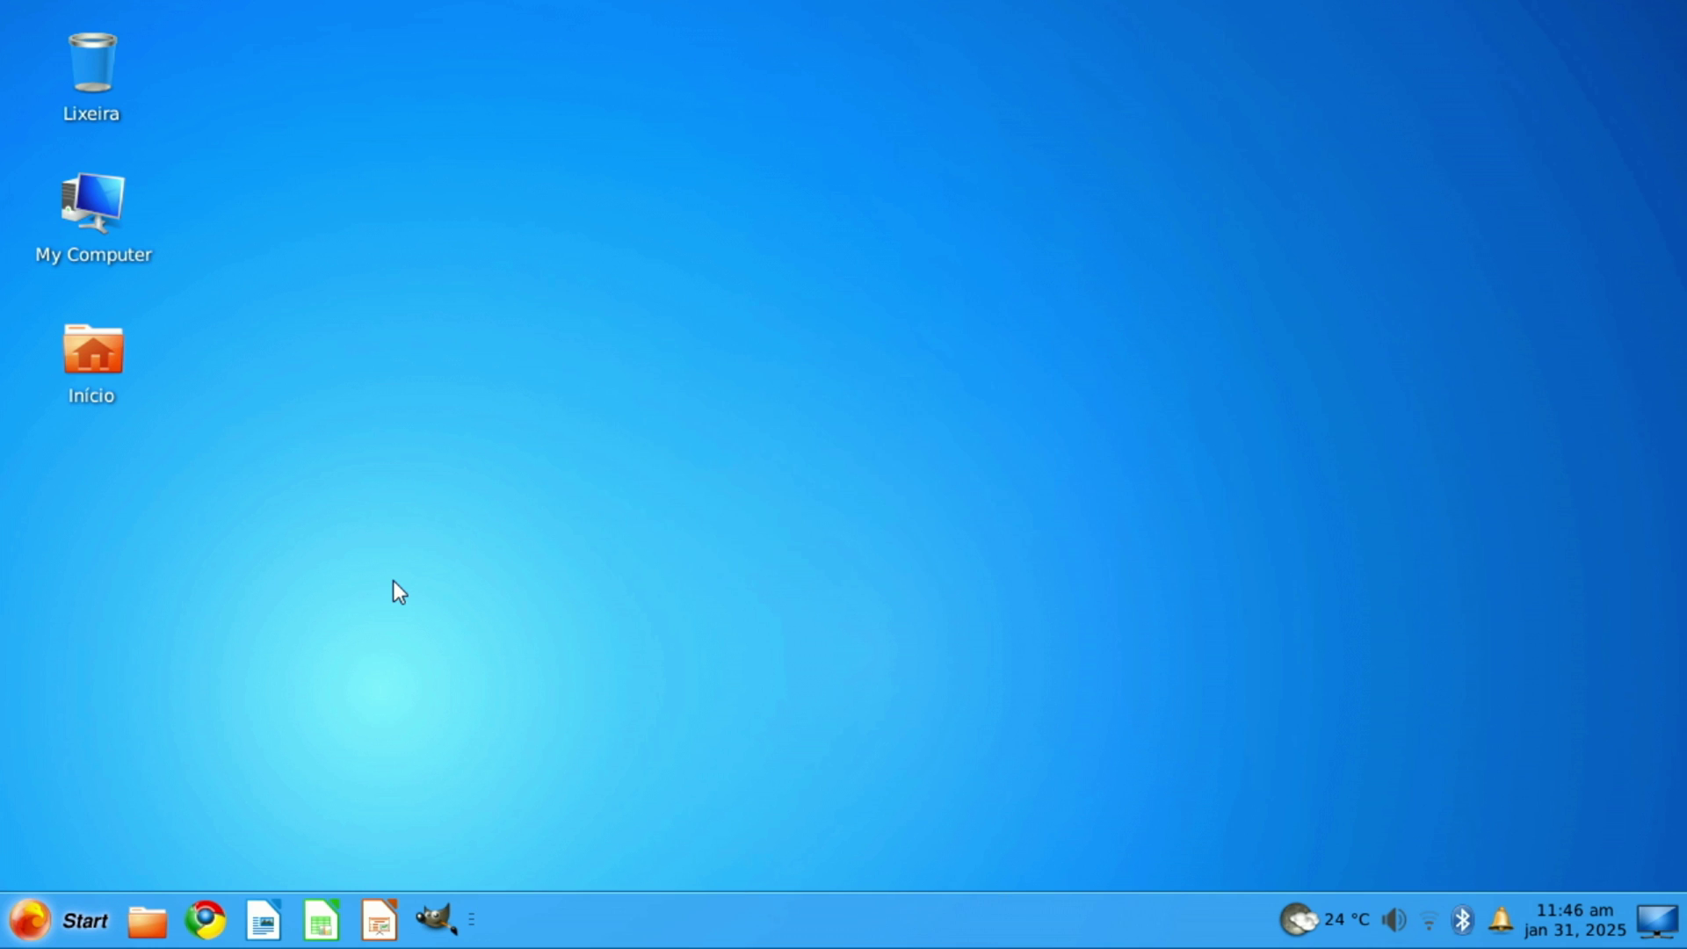
Switch to Google Chrome, search the web for 7zip and open the 7-zip.org site.
{"action": "left_click", "coordinate": [205, 919]}
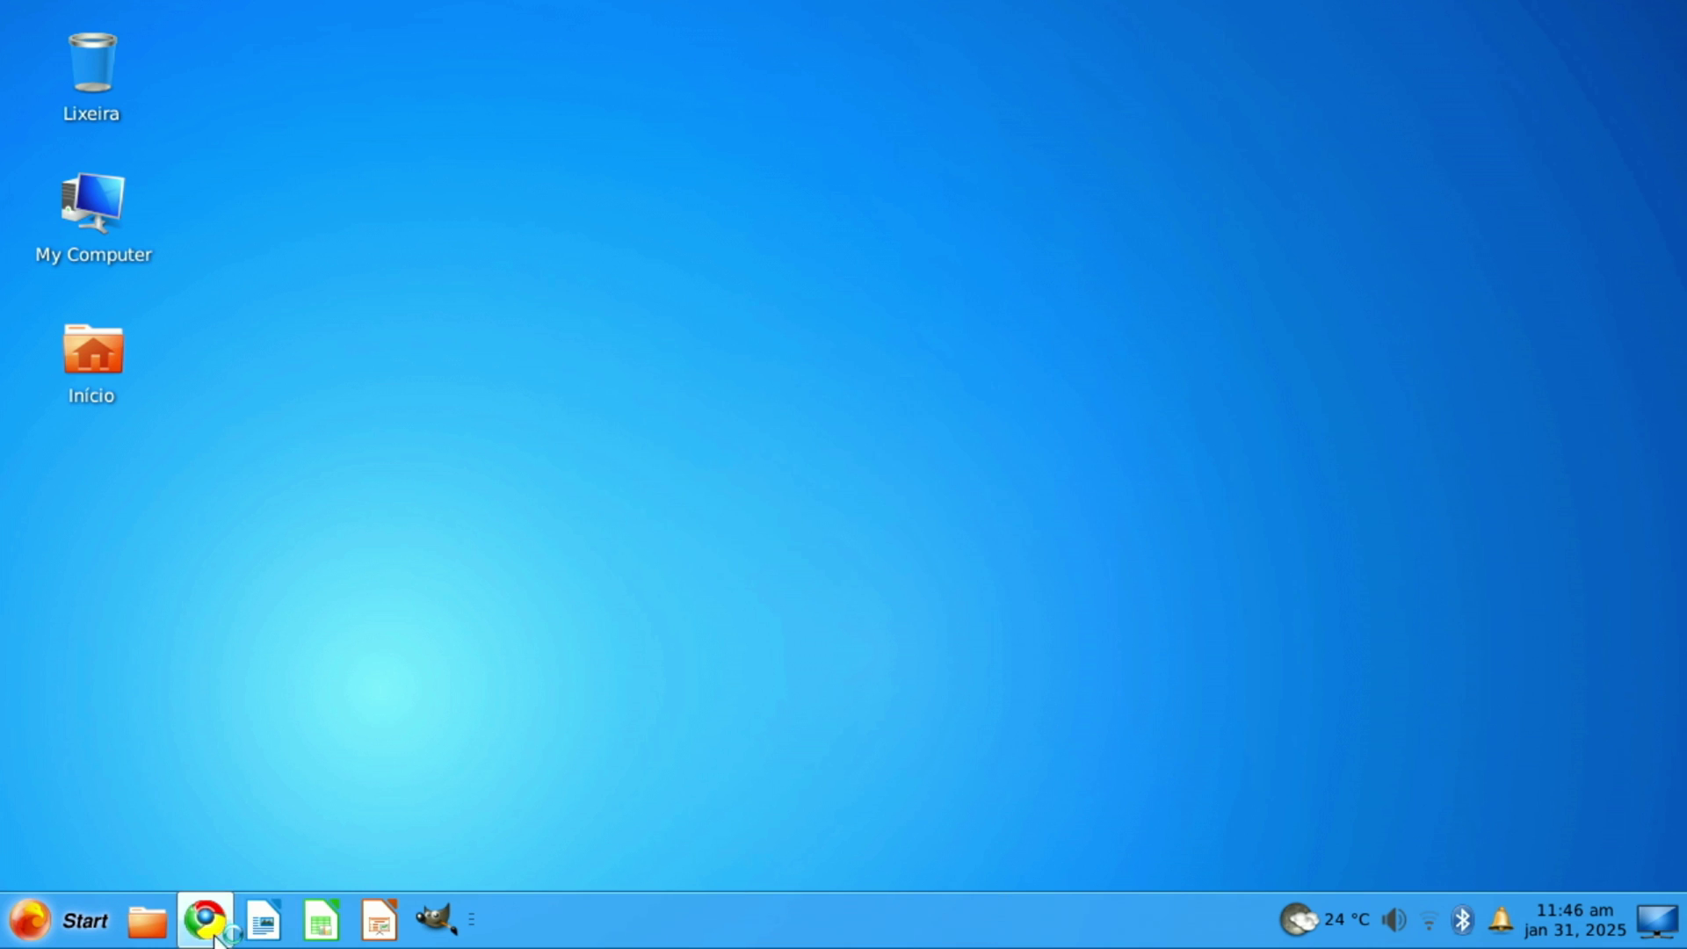
{"action": "type", "text": "7"}
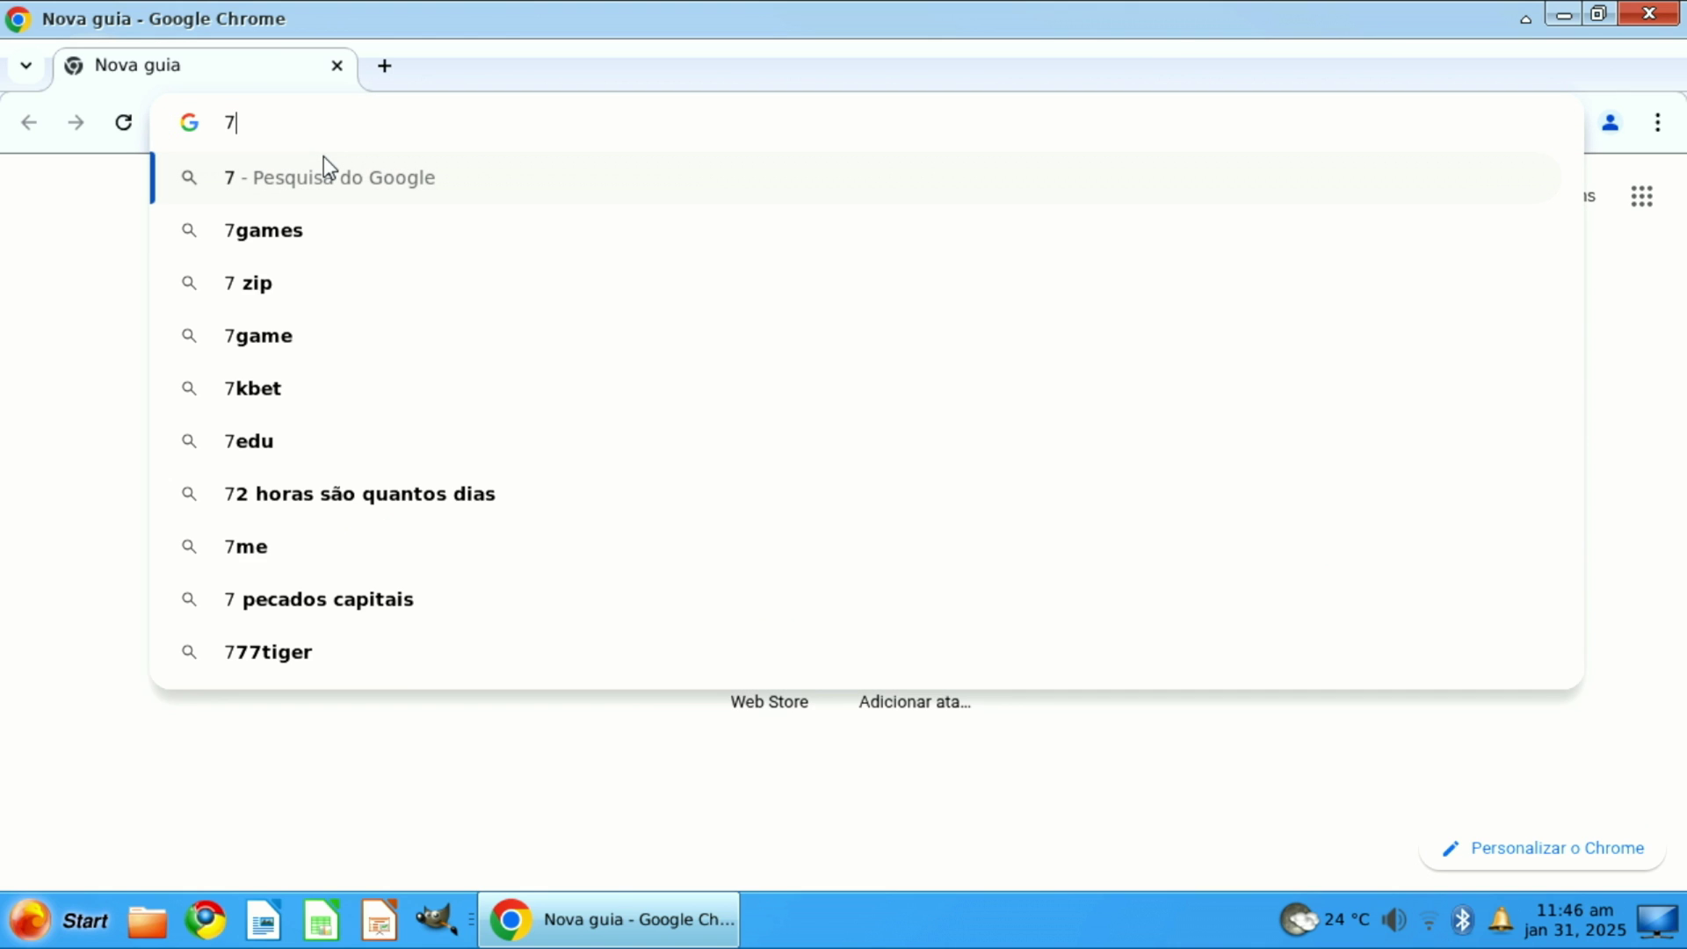
{"action": "type", "text": "zip"}
{"action": "key", "text": "Return"}
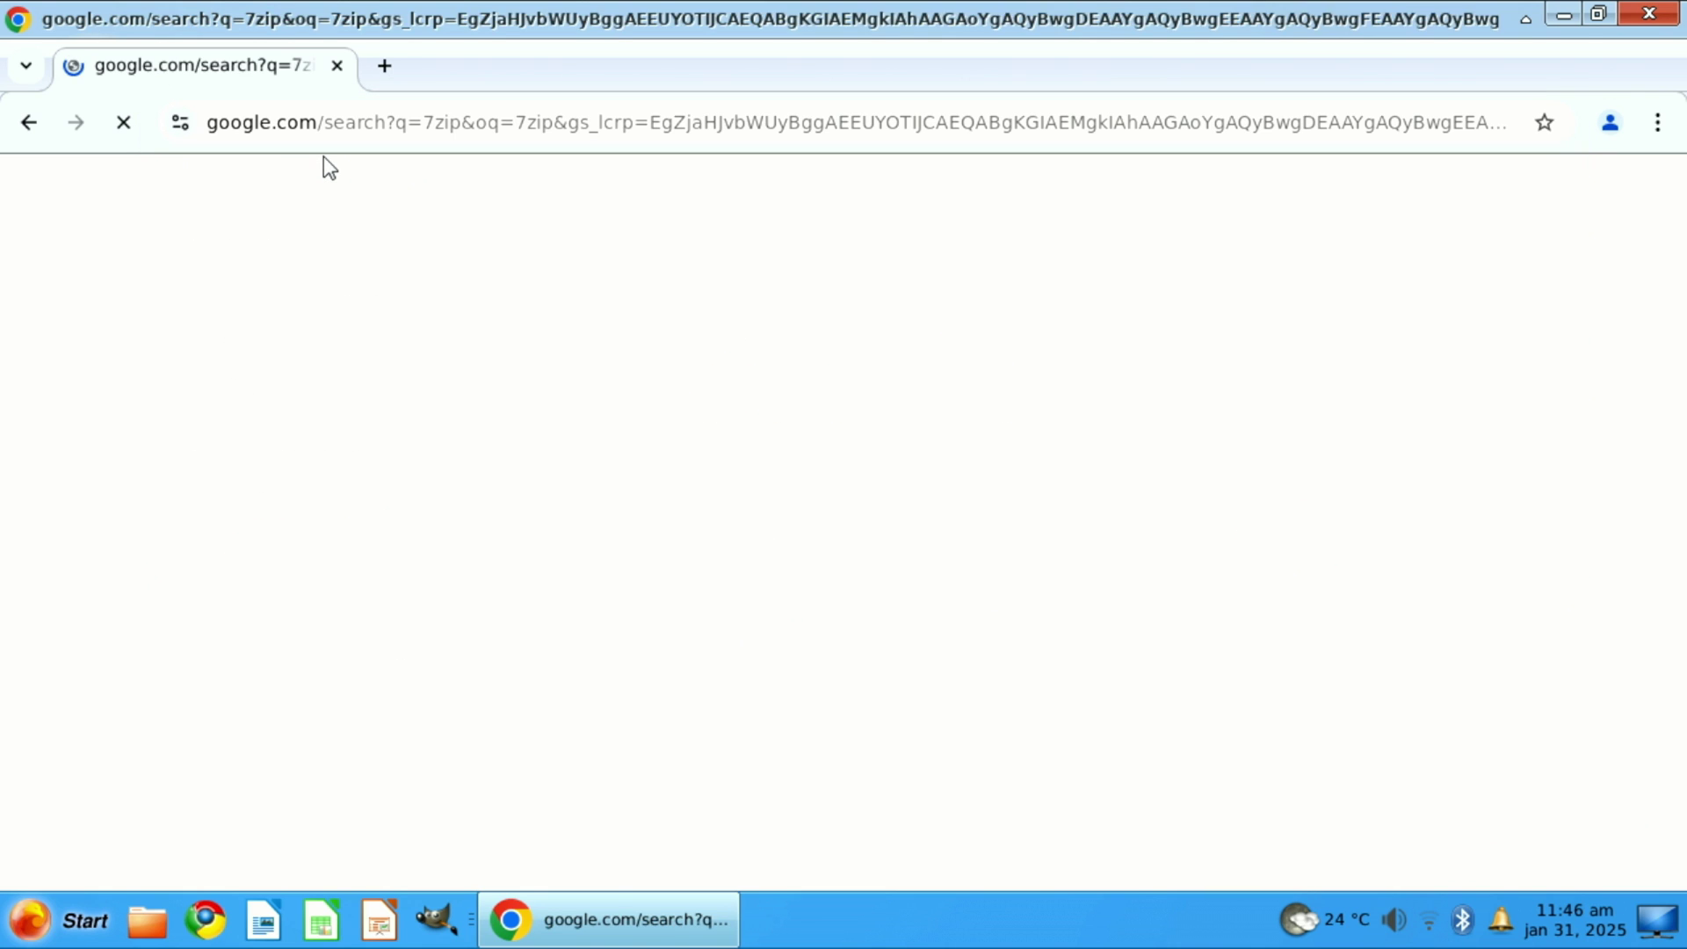
{"action": "left_click", "coordinate": [155, 542]}
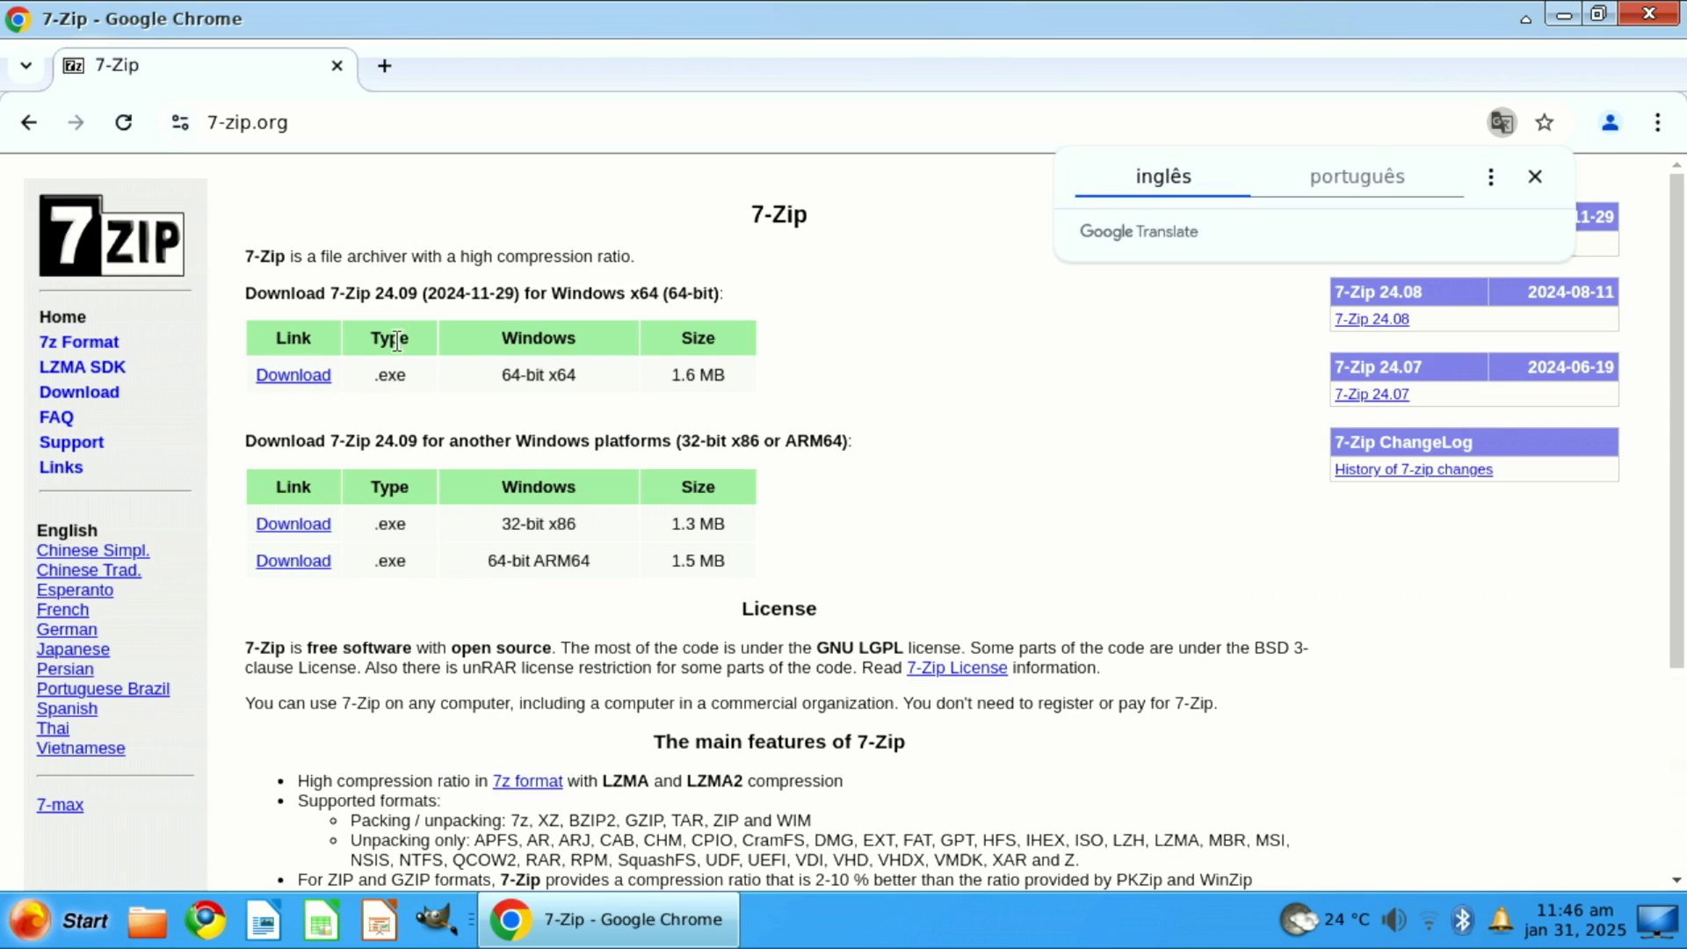
Download the 64-bit x64 Windows installer of 7-Zip 24.09 and show the downloaded file in its folder.
{"action": "left_click", "coordinate": [286, 375]}
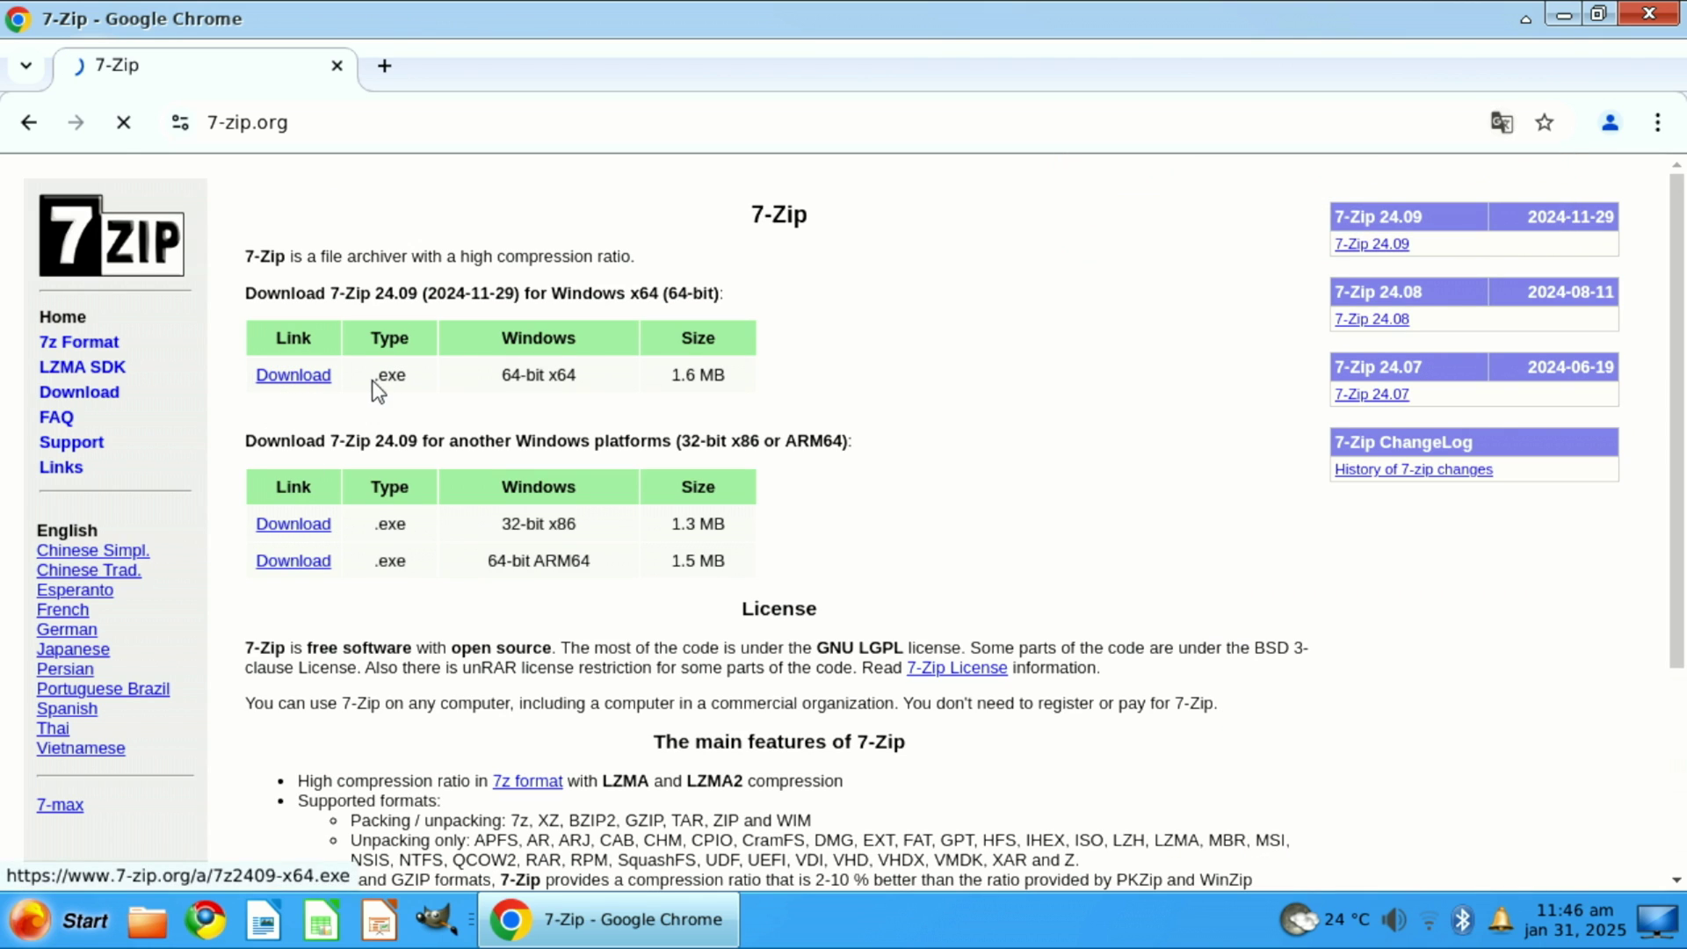
{"action": "double_click", "coordinate": [519, 343]}
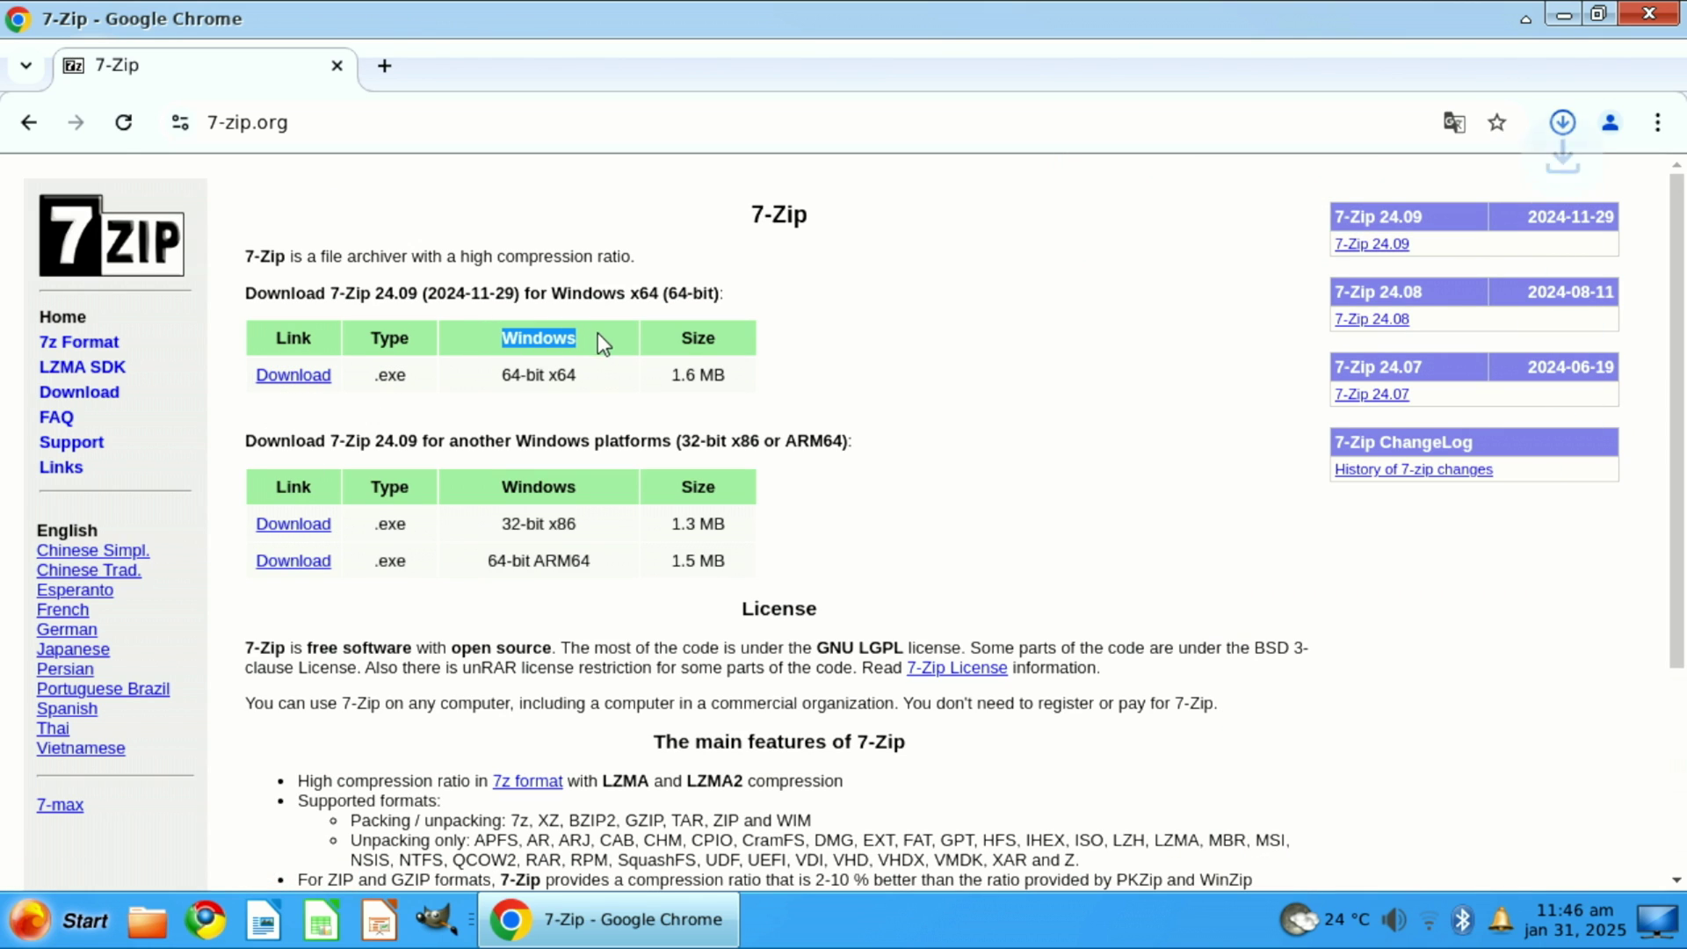
{"action": "left_click", "coordinate": [1570, 125]}
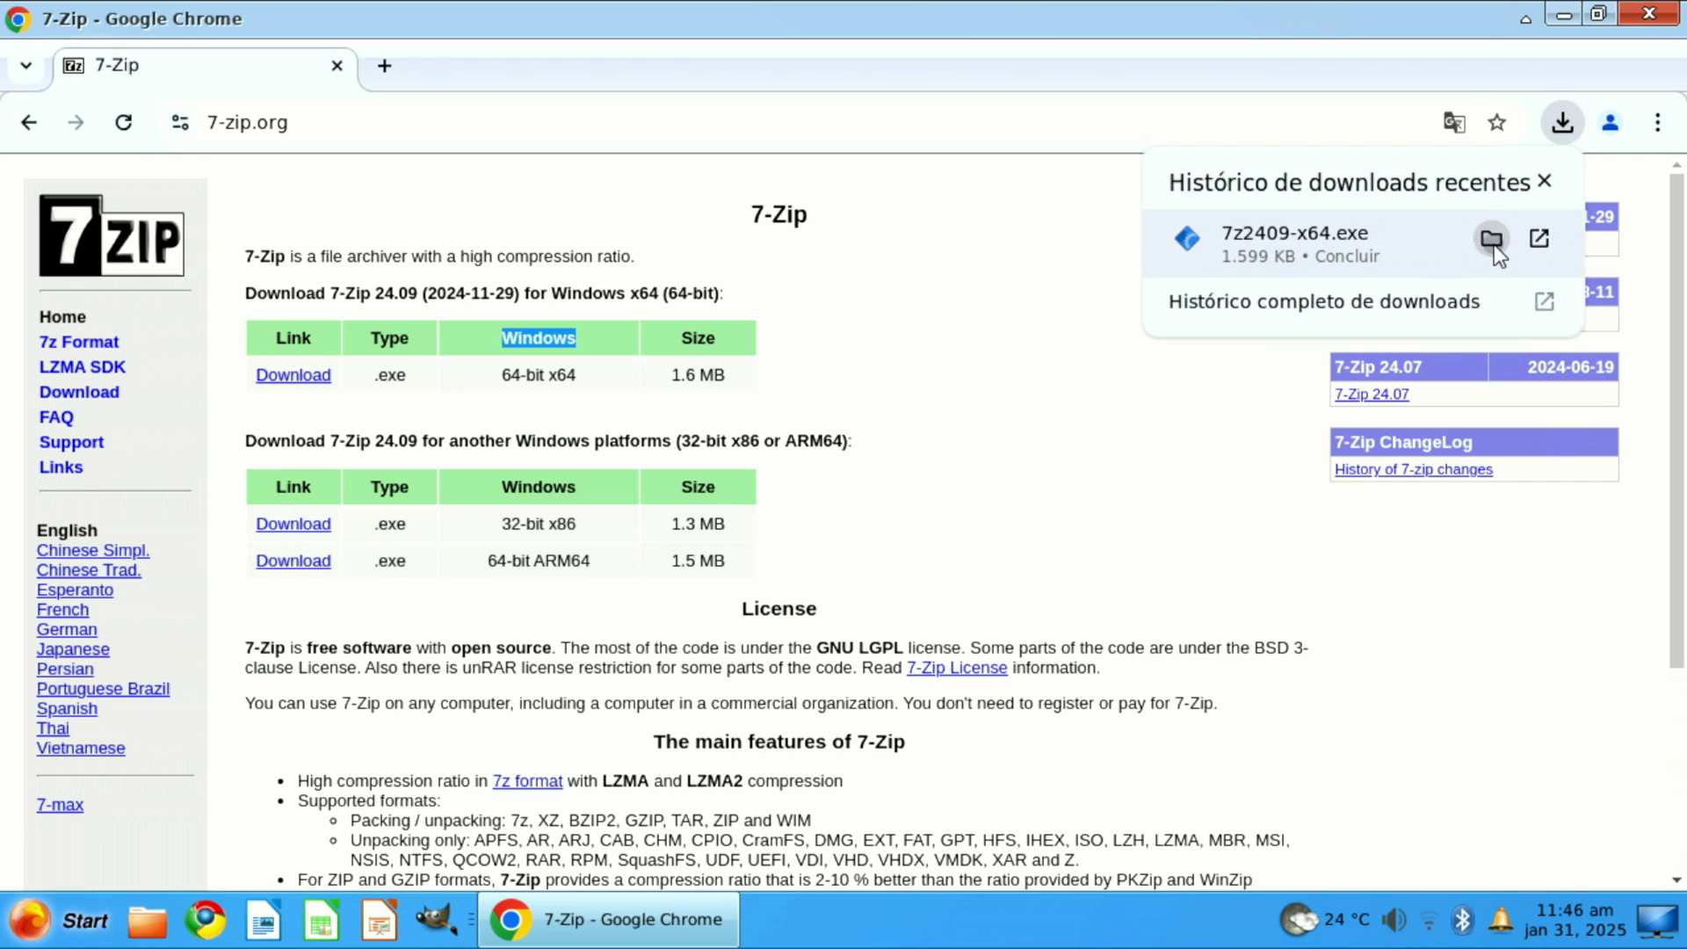
{"action": "left_click", "coordinate": [1492, 240]}
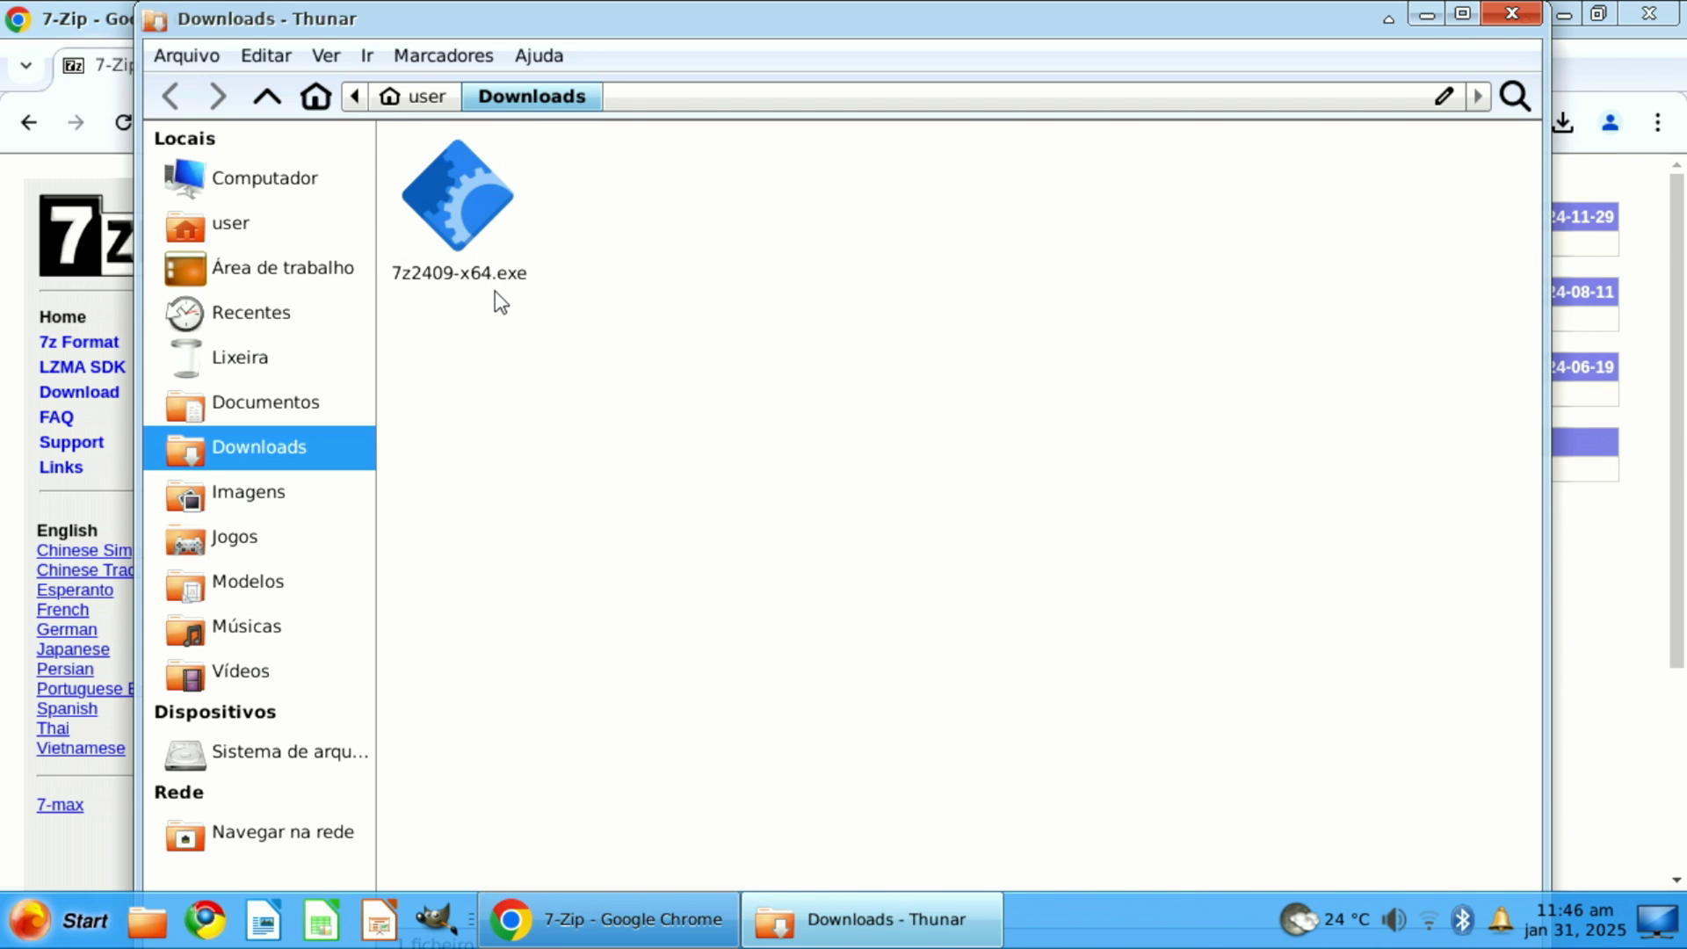
Open the choice of other applications for 7z2409-x64.exe and look through the list.
{"action": "left_click", "coordinate": [474, 231]}
{"action": "right_click", "coordinate": [471, 194]}
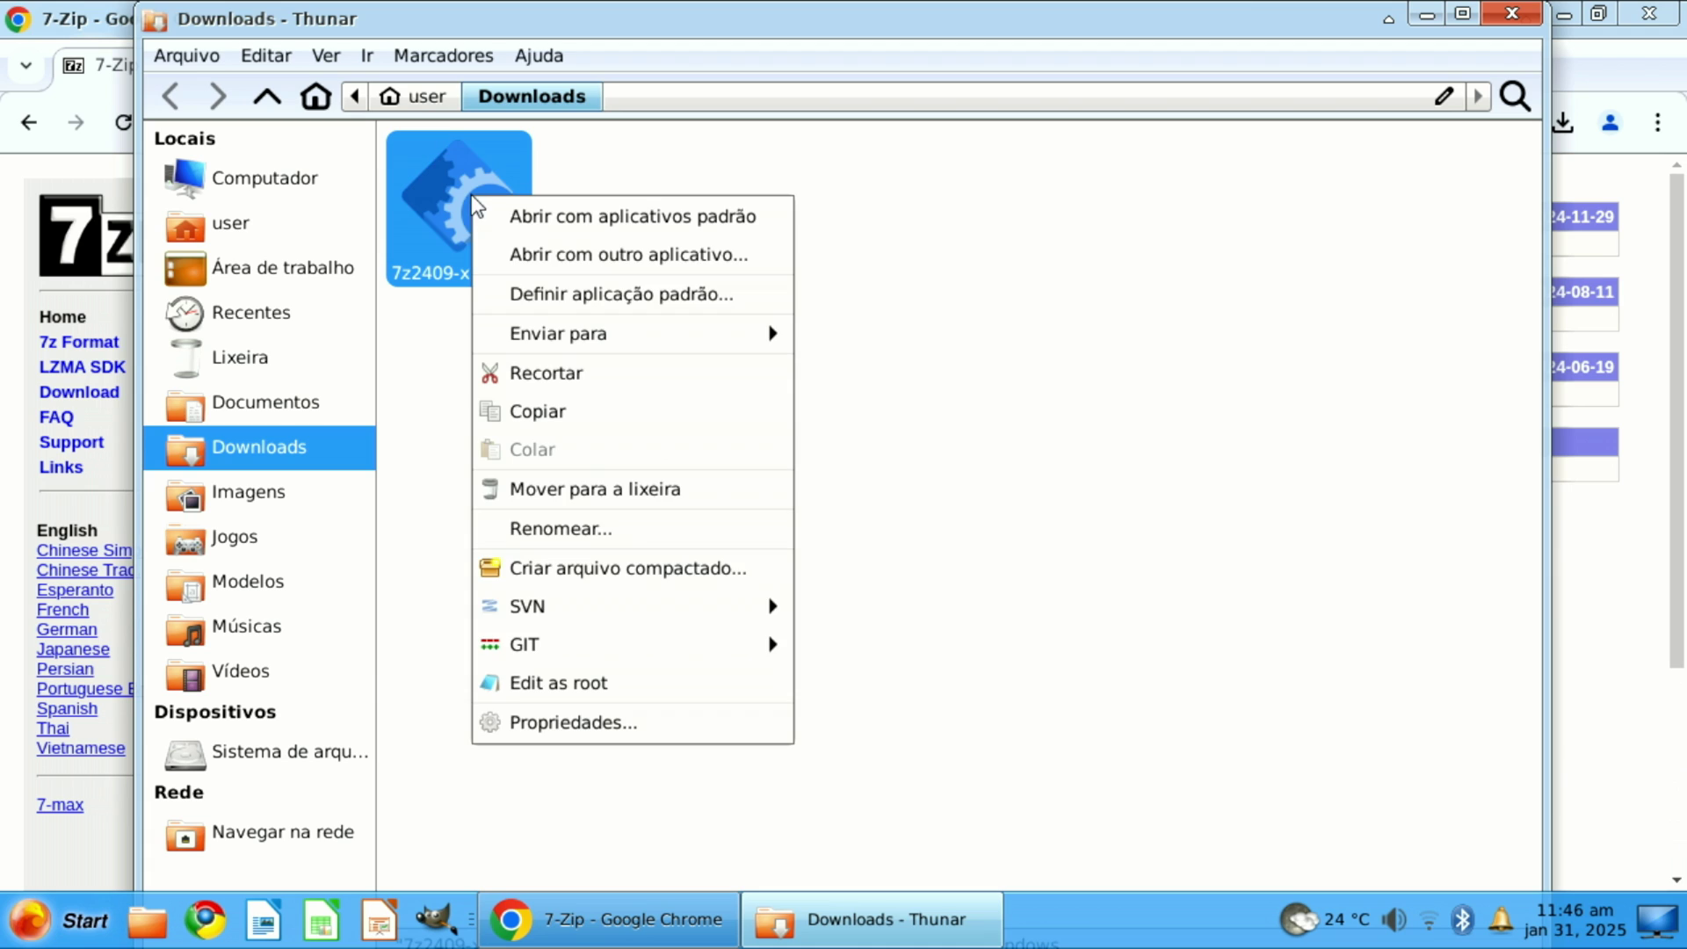
{"action": "left_click", "coordinate": [580, 260]}
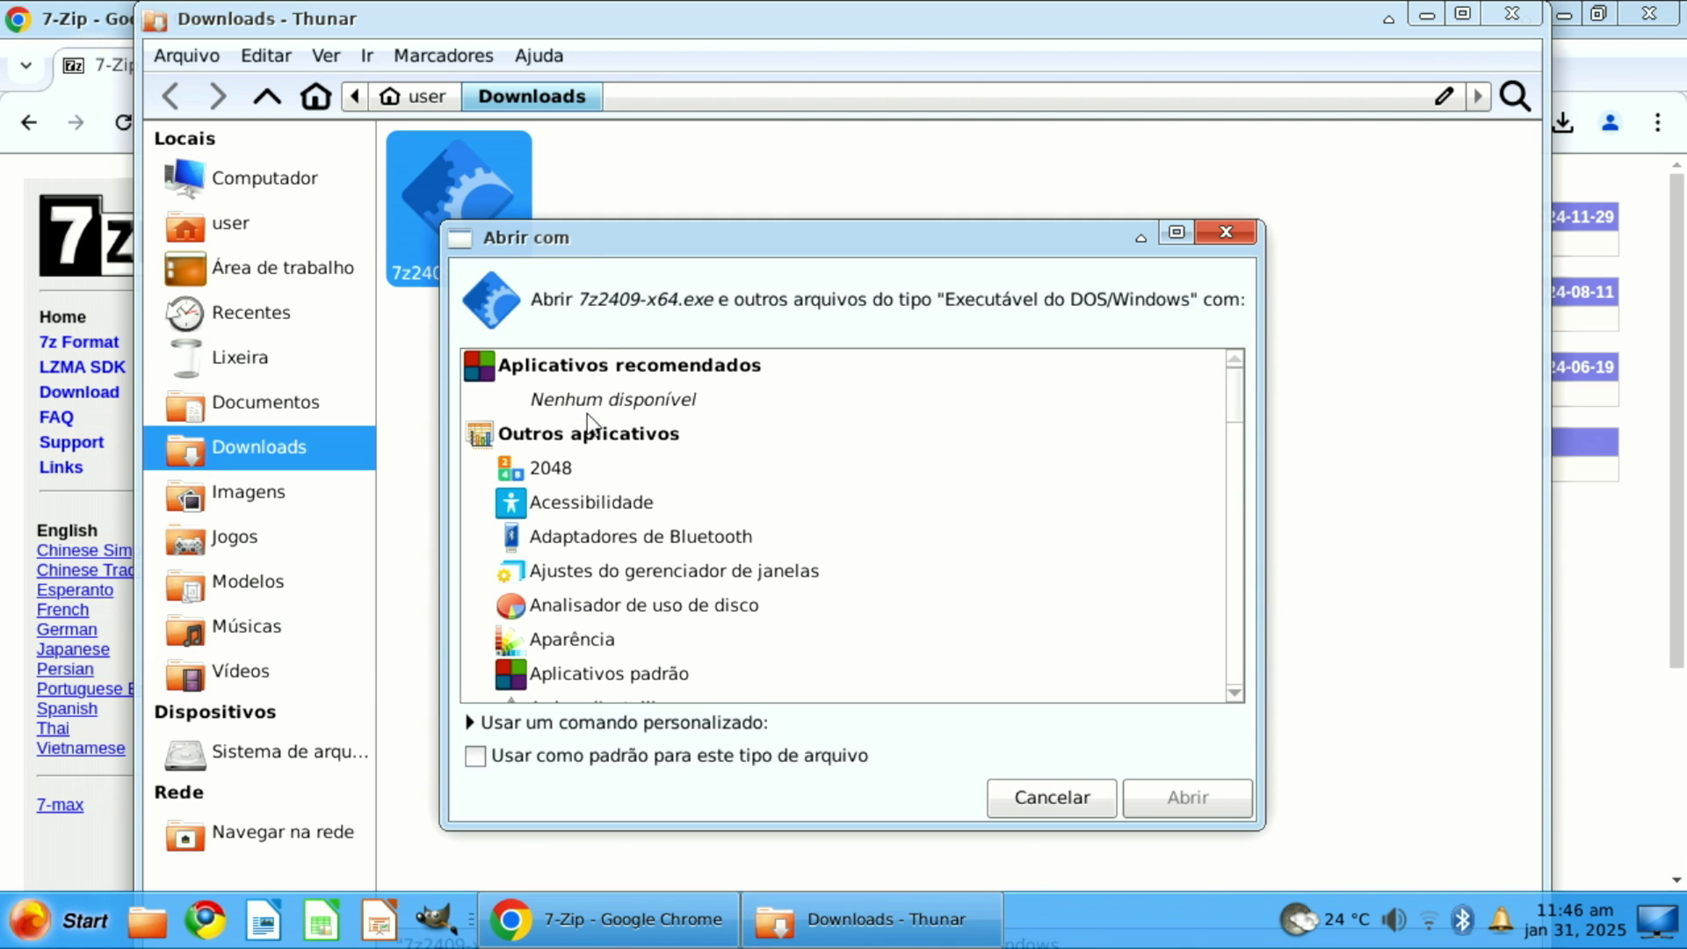
{"action": "scroll", "coordinate": [630, 539], "scroll_direction": "down", "scroll_amount": 3}
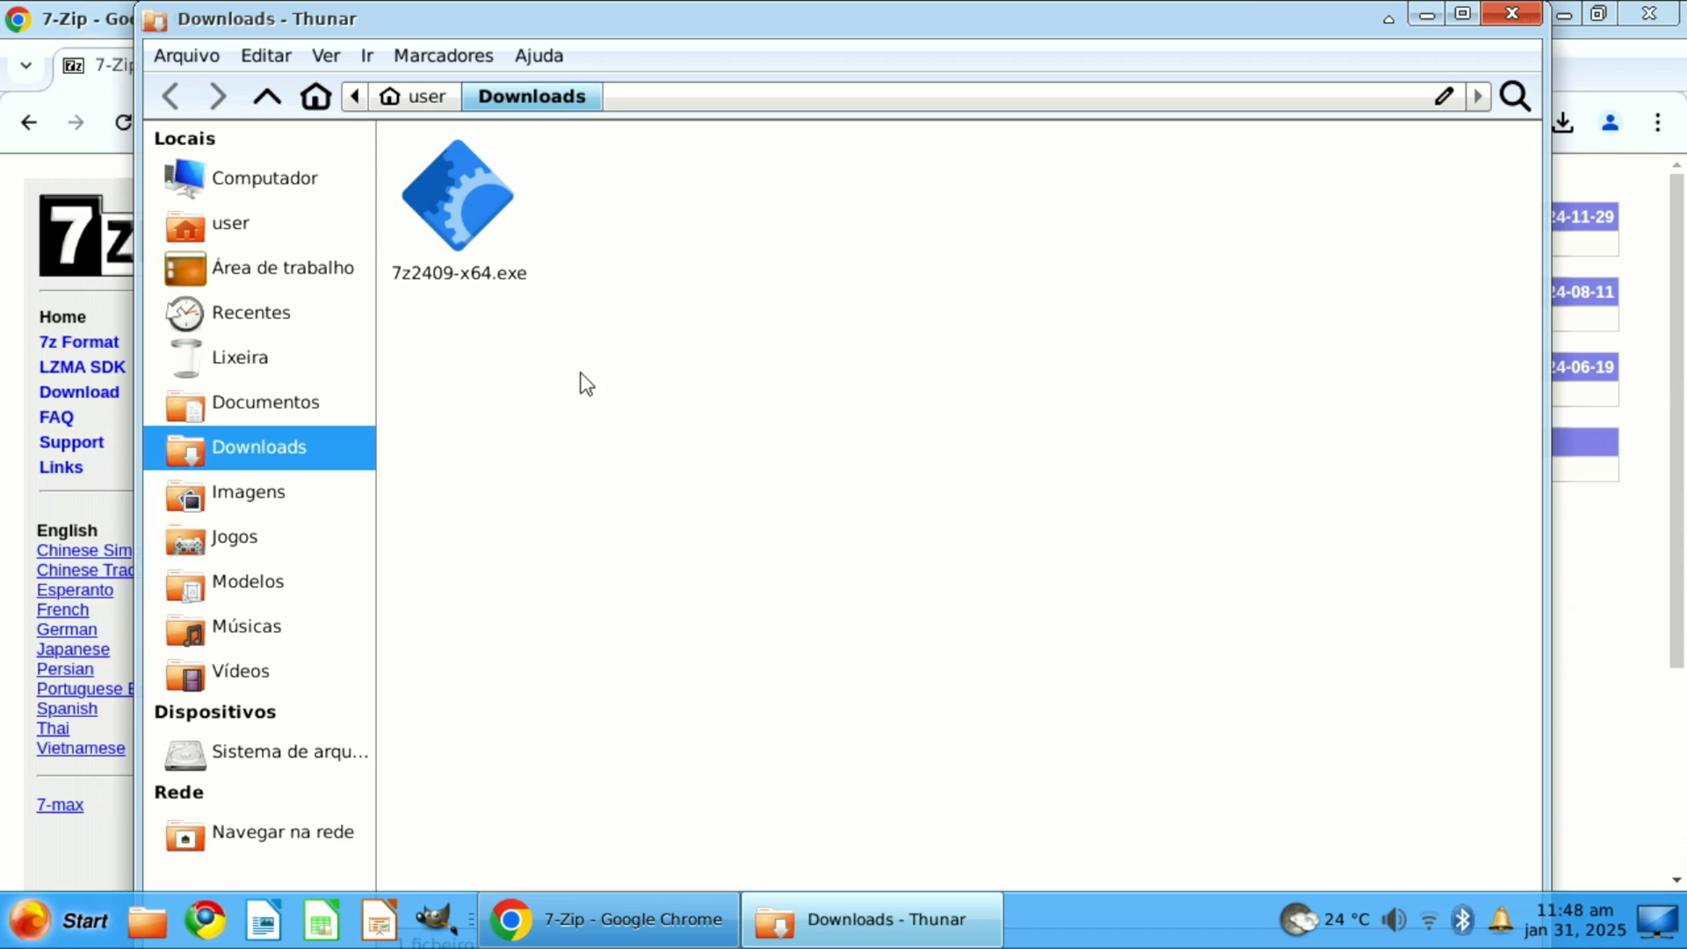
Install 7z2409-x64.exe through Wine Installer into C:\Program Files\7-Zip\, and close the setup, file manager and browser.
{"action": "right_click", "coordinate": [471, 213]}
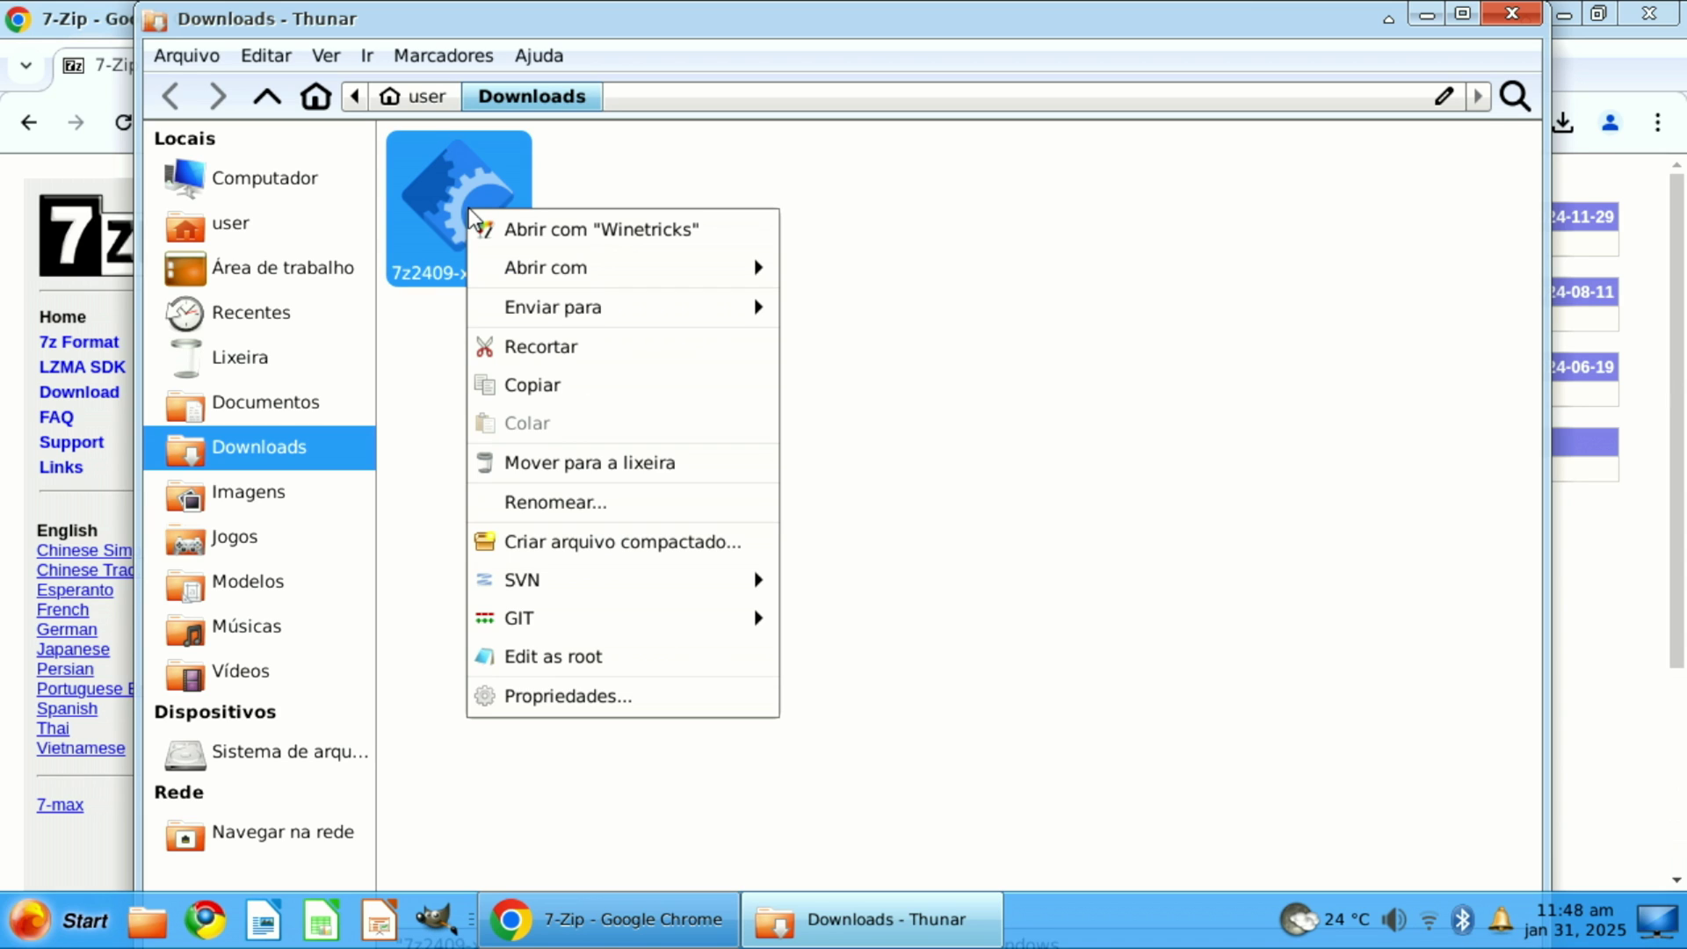
{"action": "mouse_move", "coordinate": [763, 292]}
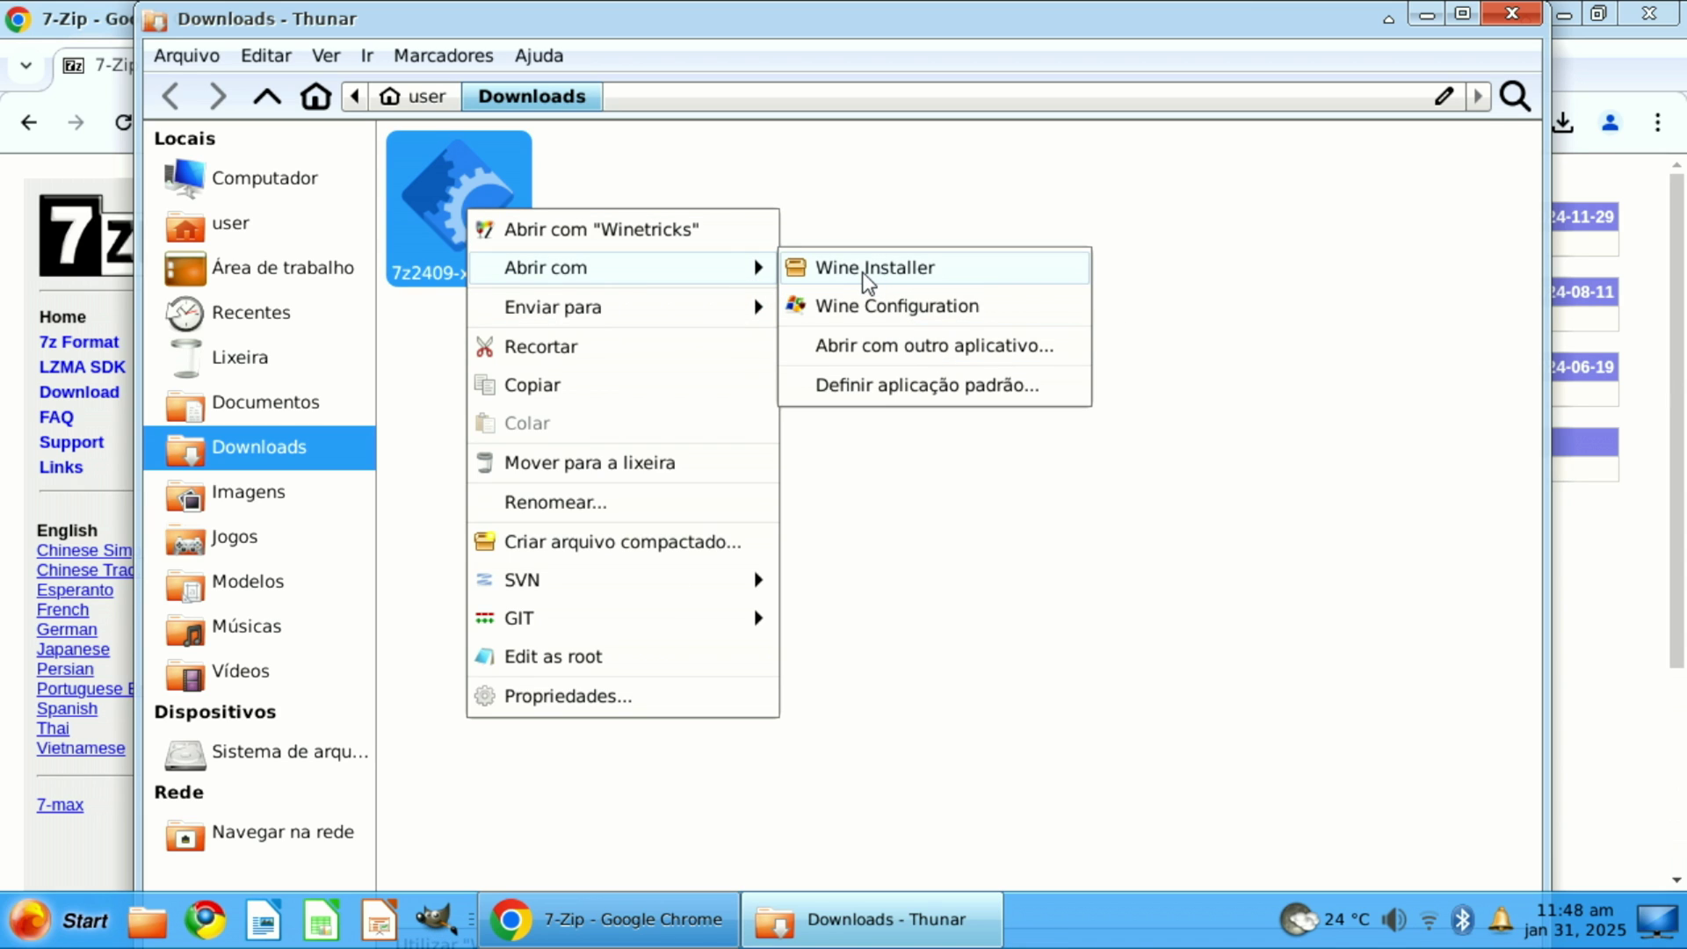
{"action": "left_click", "coordinate": [813, 268]}
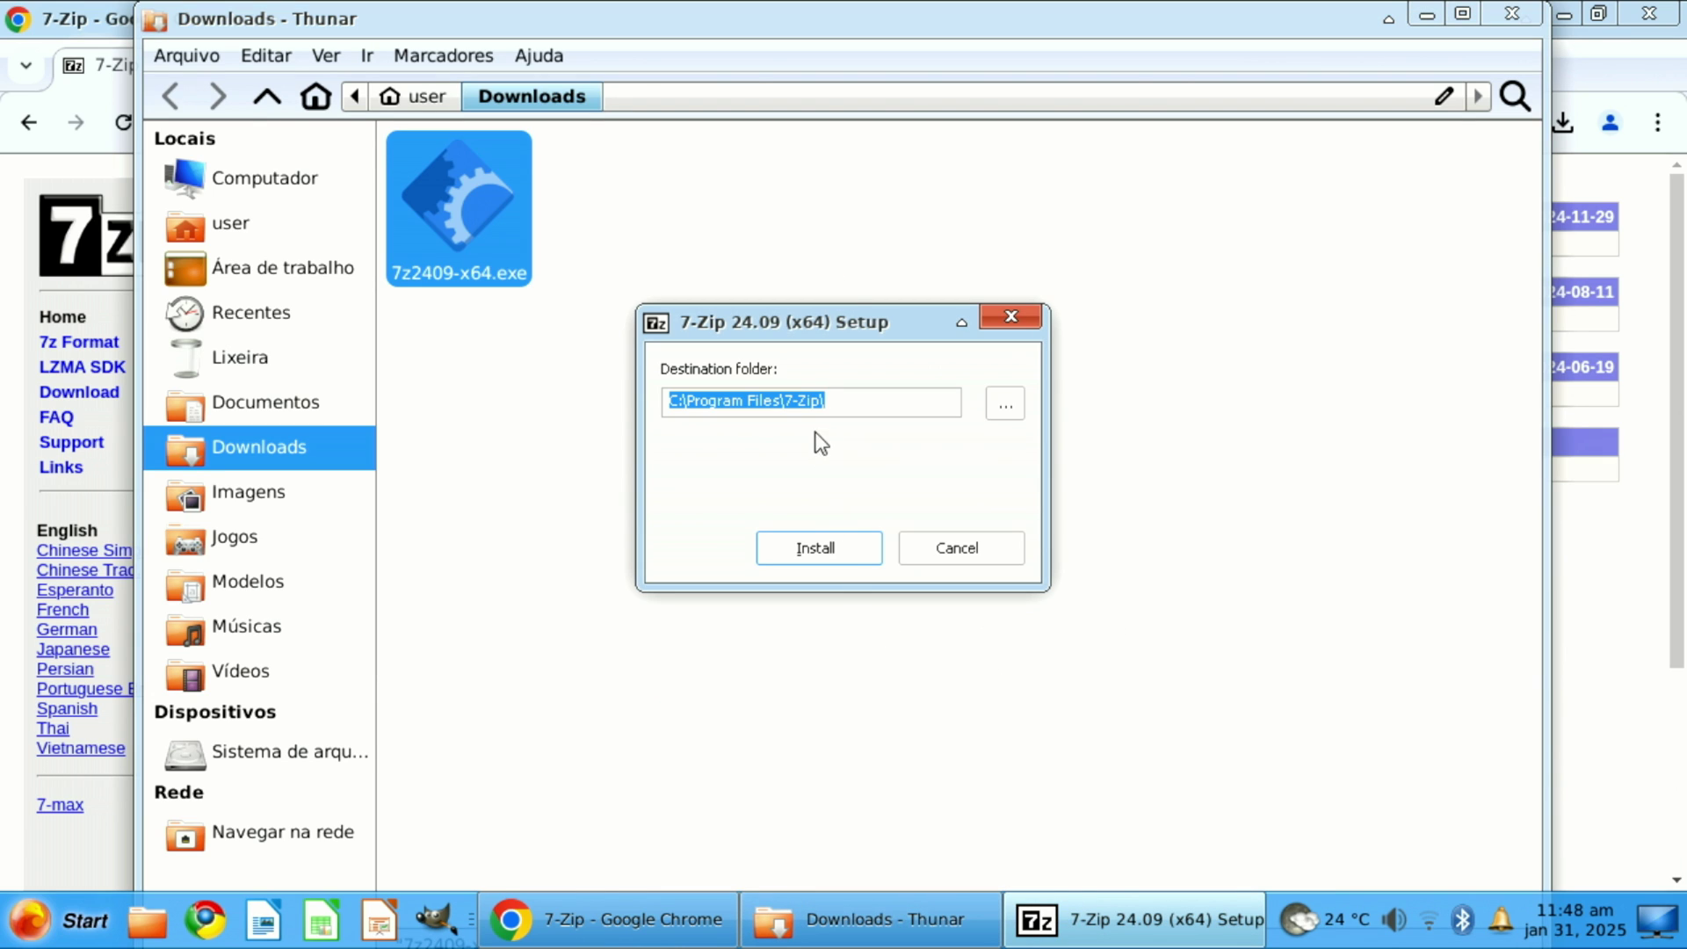
{"action": "left_click", "coordinate": [817, 550]}
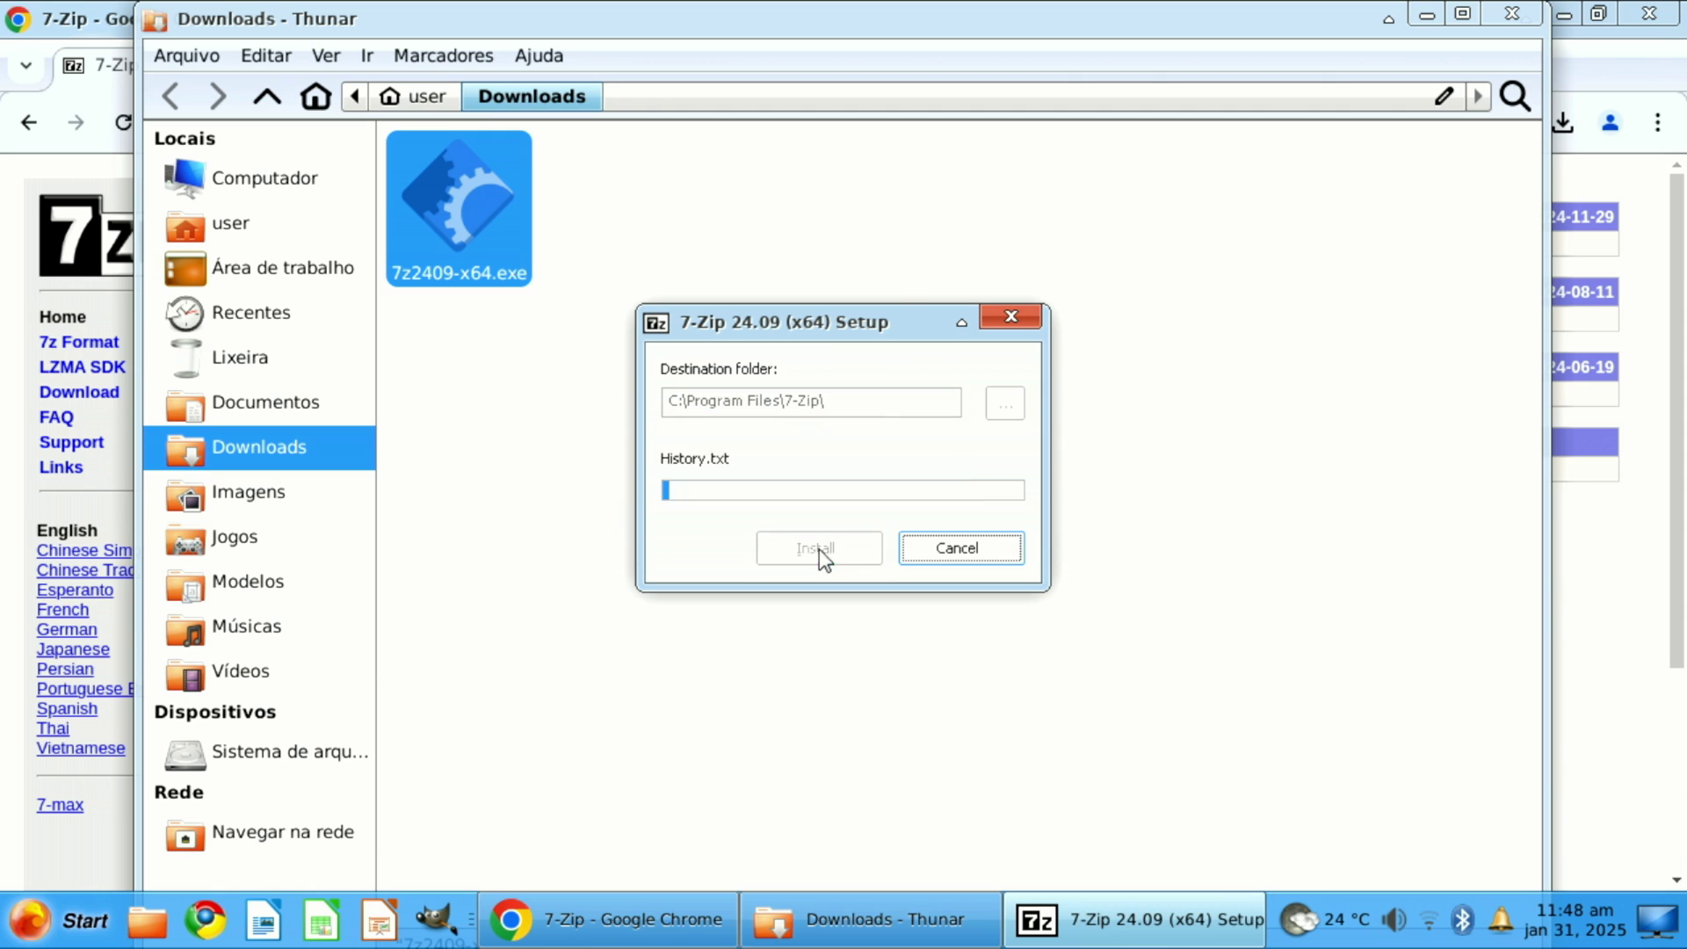
{"action": "left_click", "coordinate": [868, 562]}
{"action": "left_click", "coordinate": [1510, 15]}
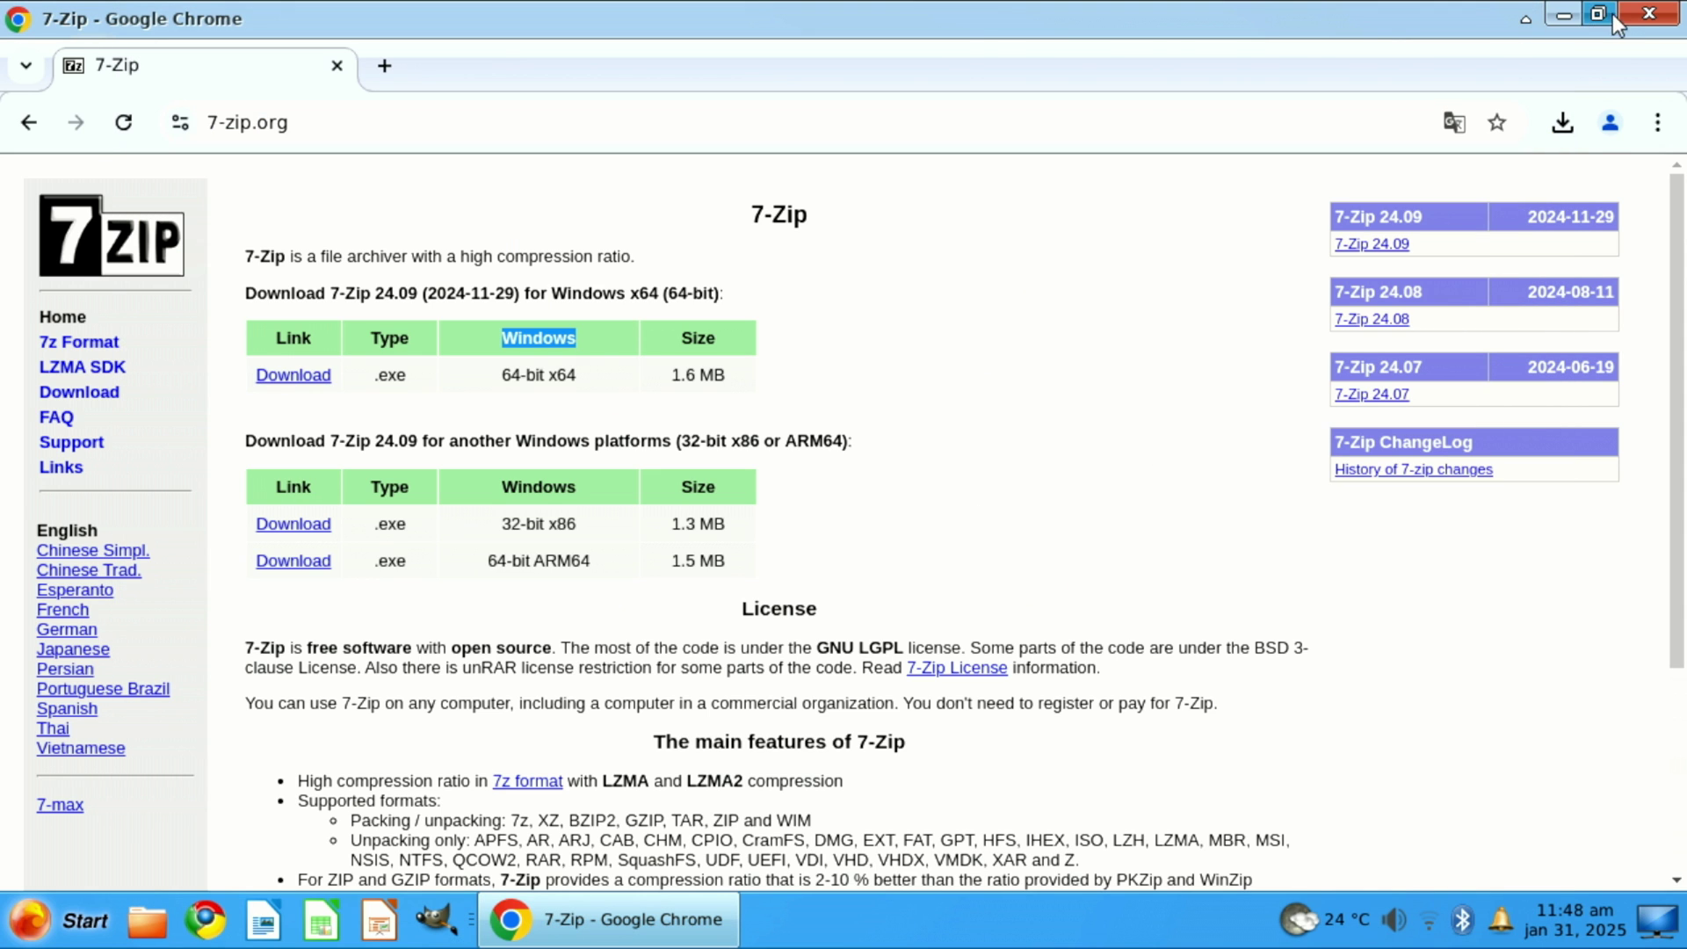
{"action": "left_click", "coordinate": [1646, 15]}
Check the Start menu's full application list for the 7-Zip entries, and close the menu.
{"action": "left_click", "coordinate": [30, 920]}
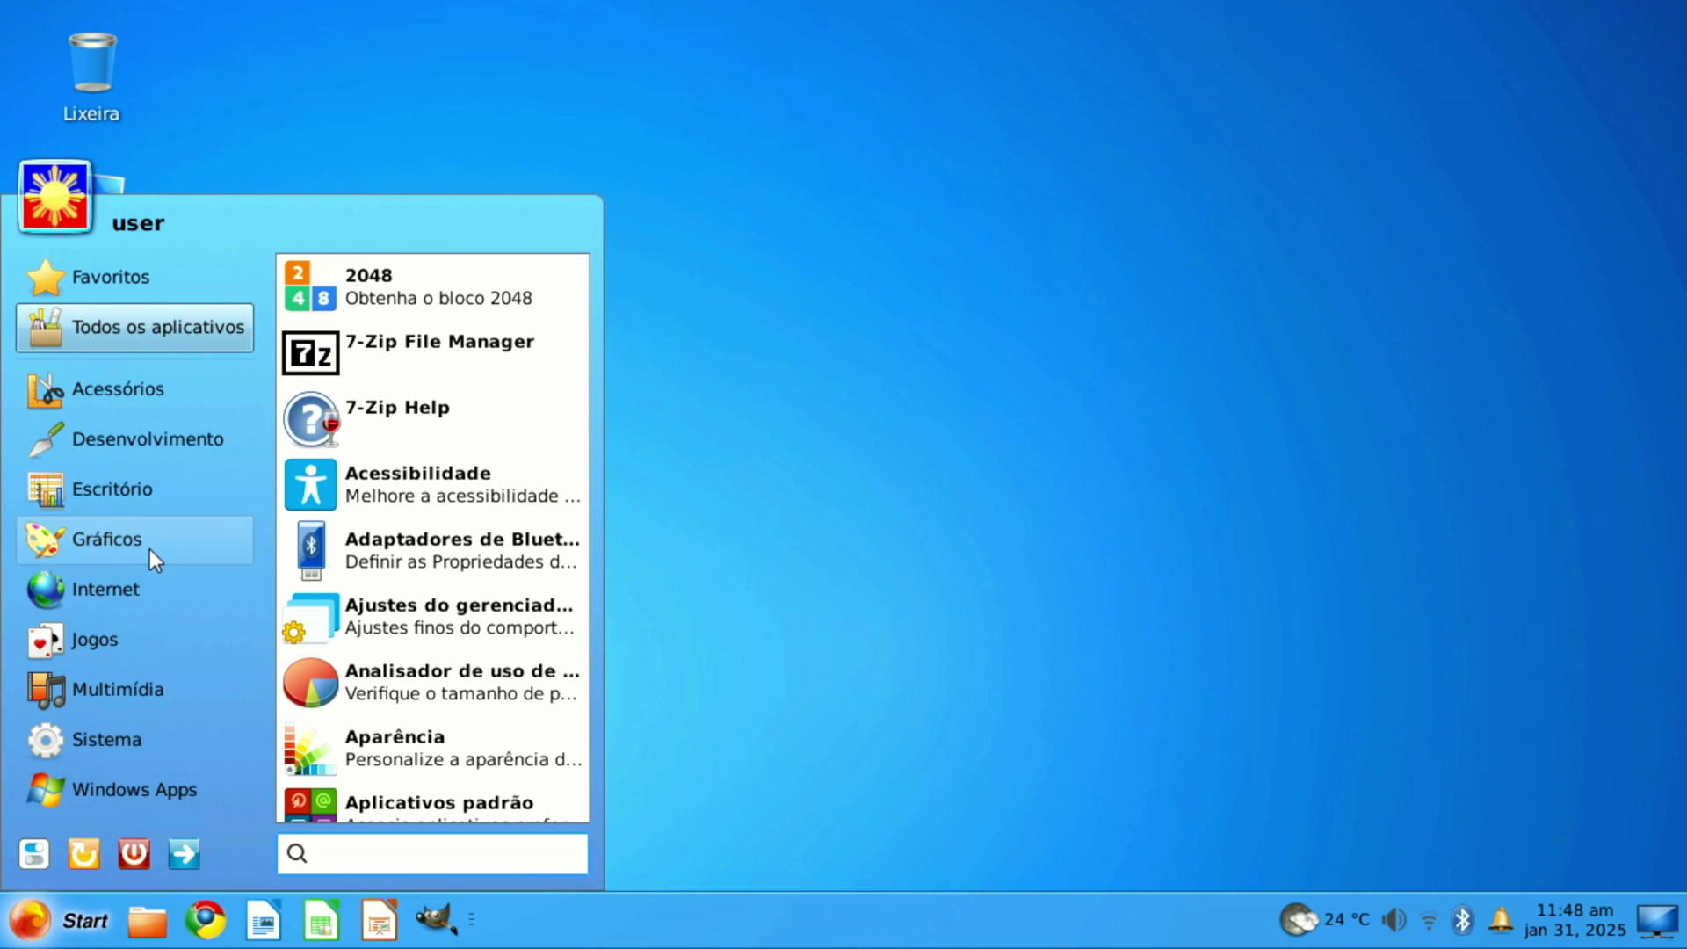
{"action": "mouse_move", "coordinate": [166, 335]}
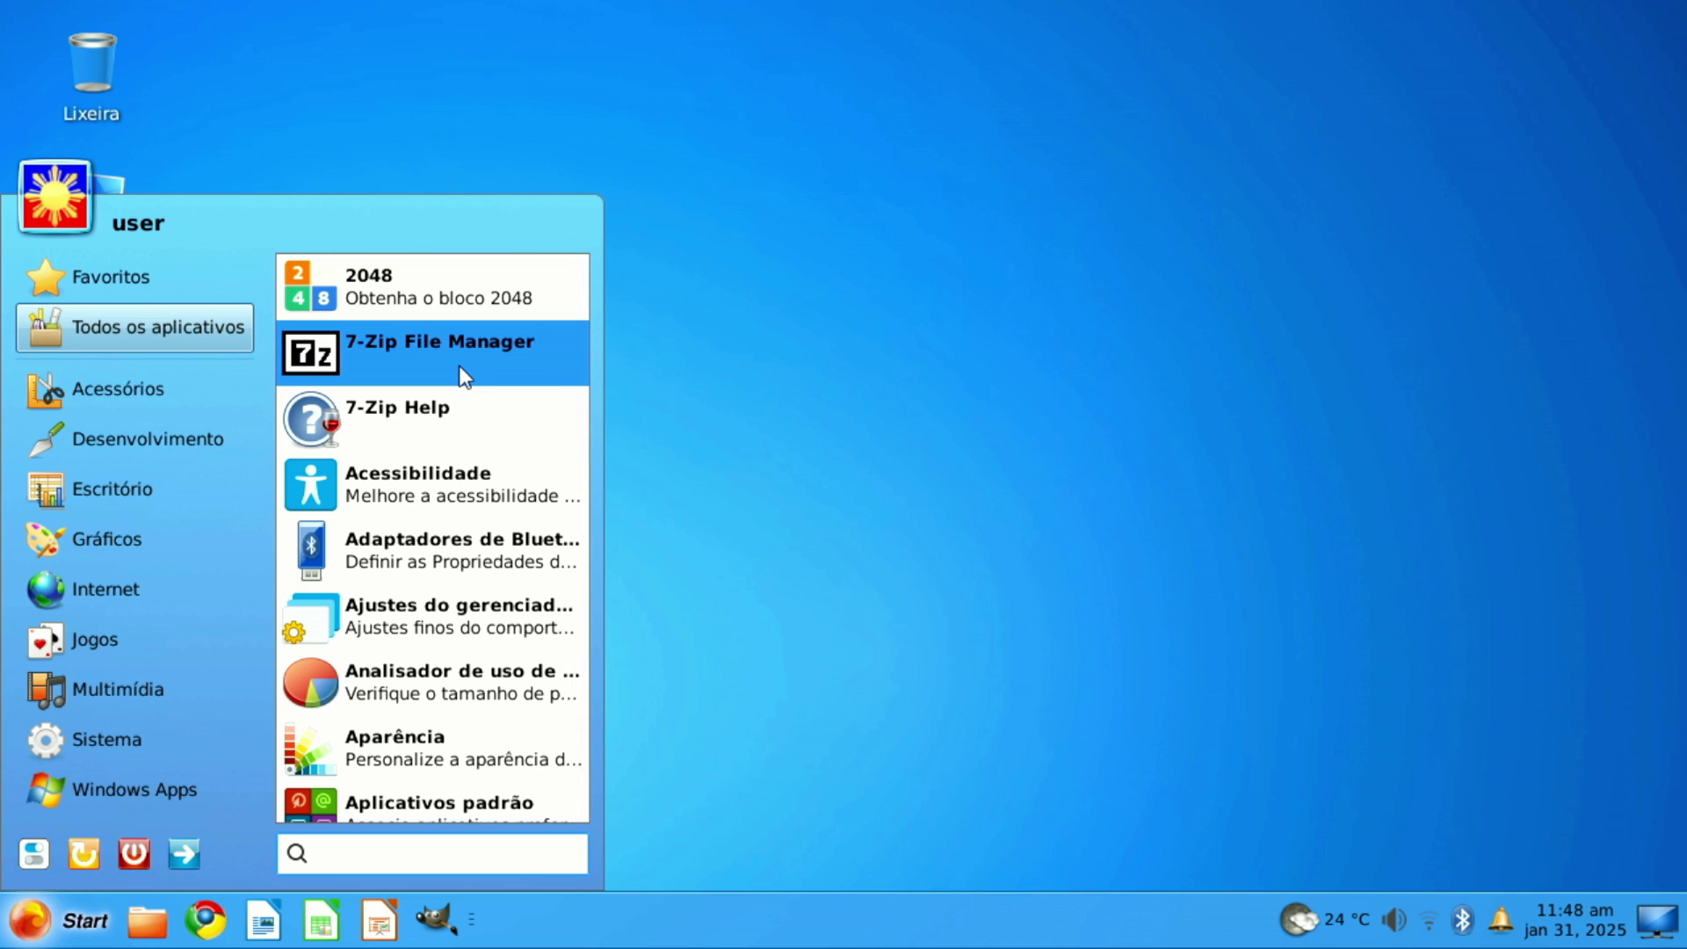
{"action": "left_click", "coordinate": [941, 362]}
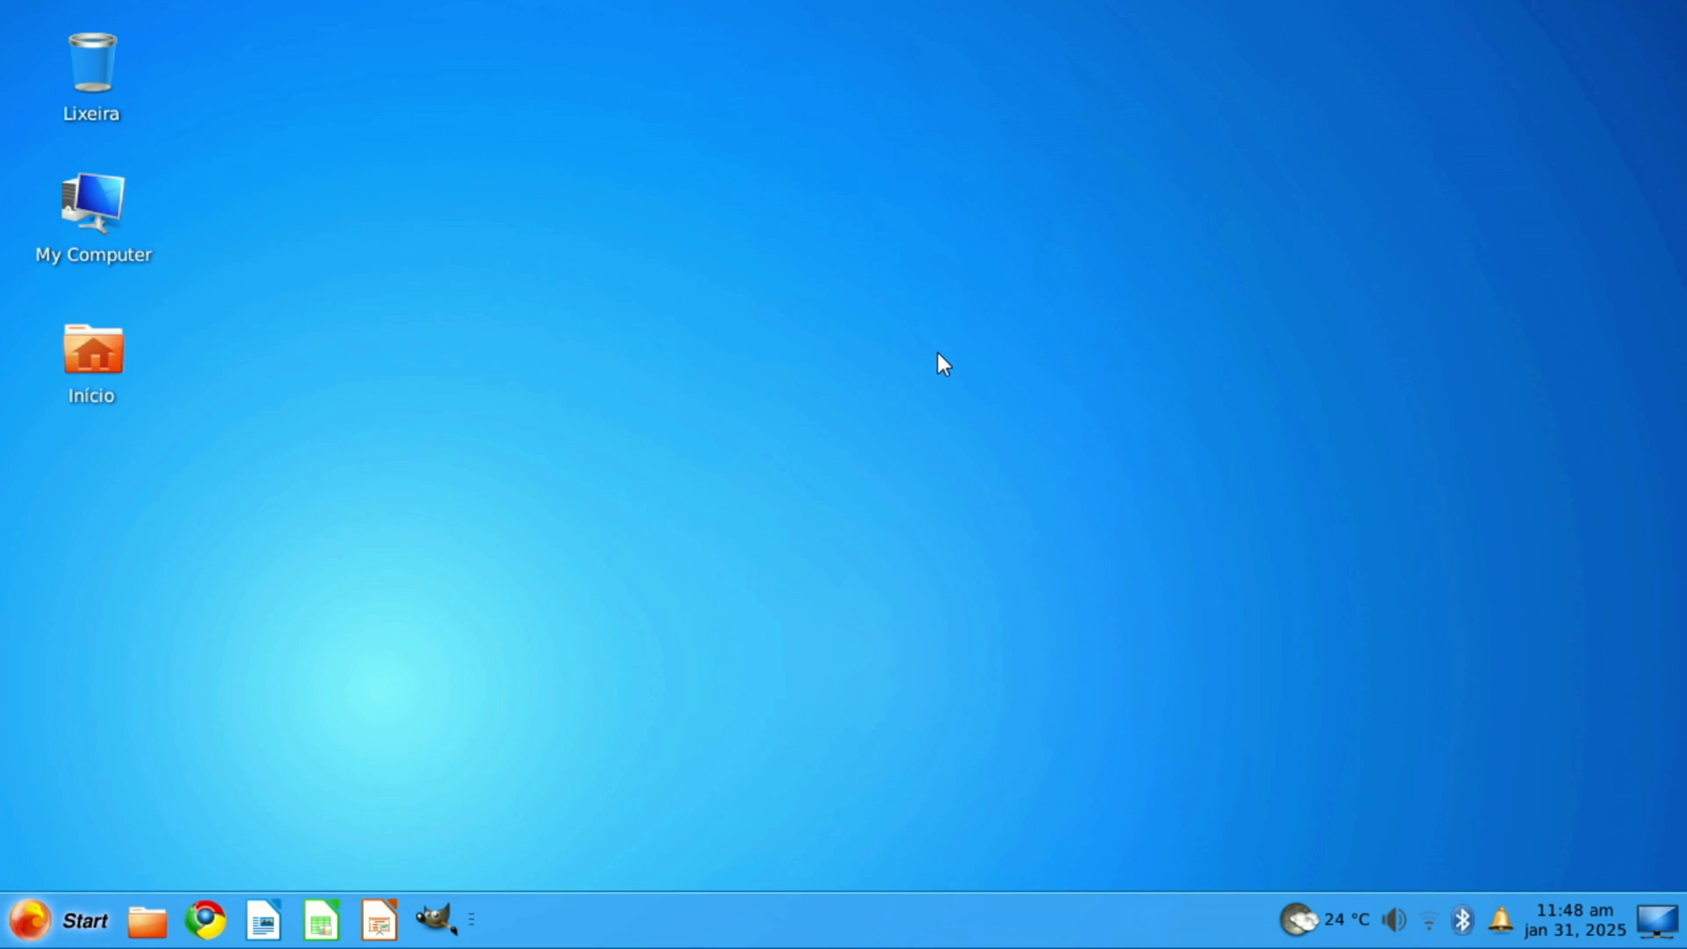